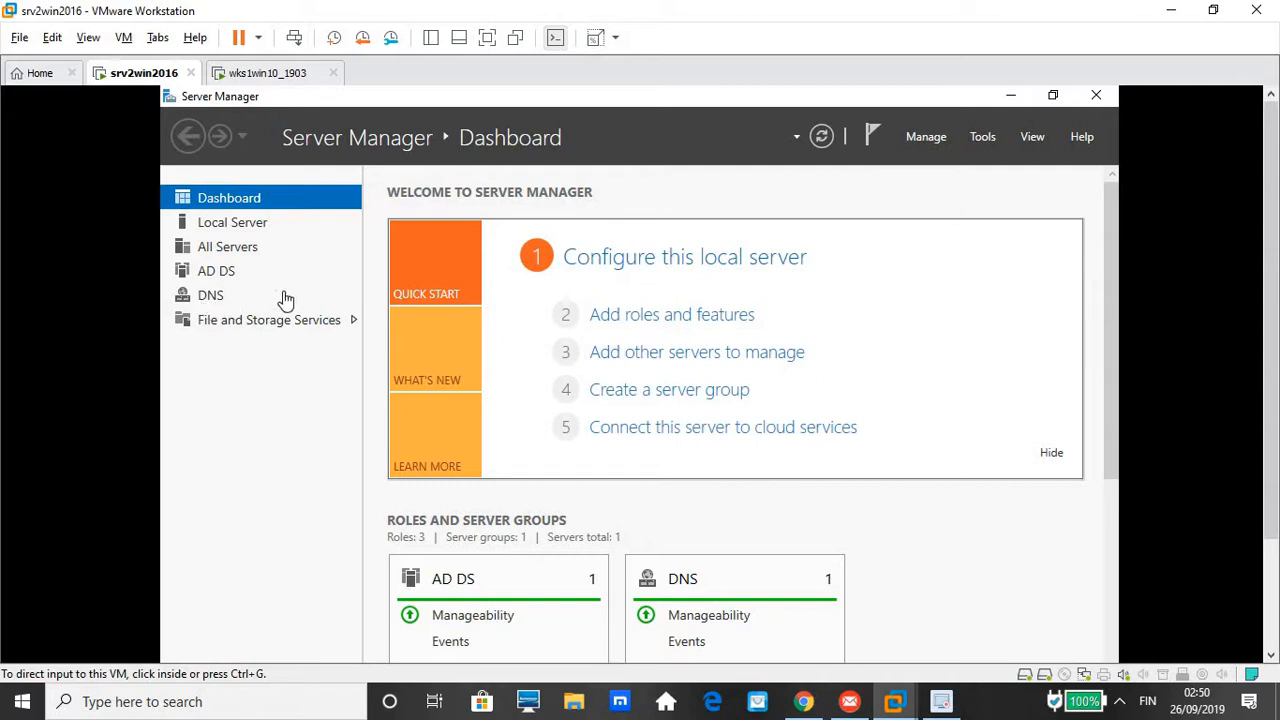
# Capture input in the VM and show Server01's Local Server properties page
pyautogui.click(230, 224)
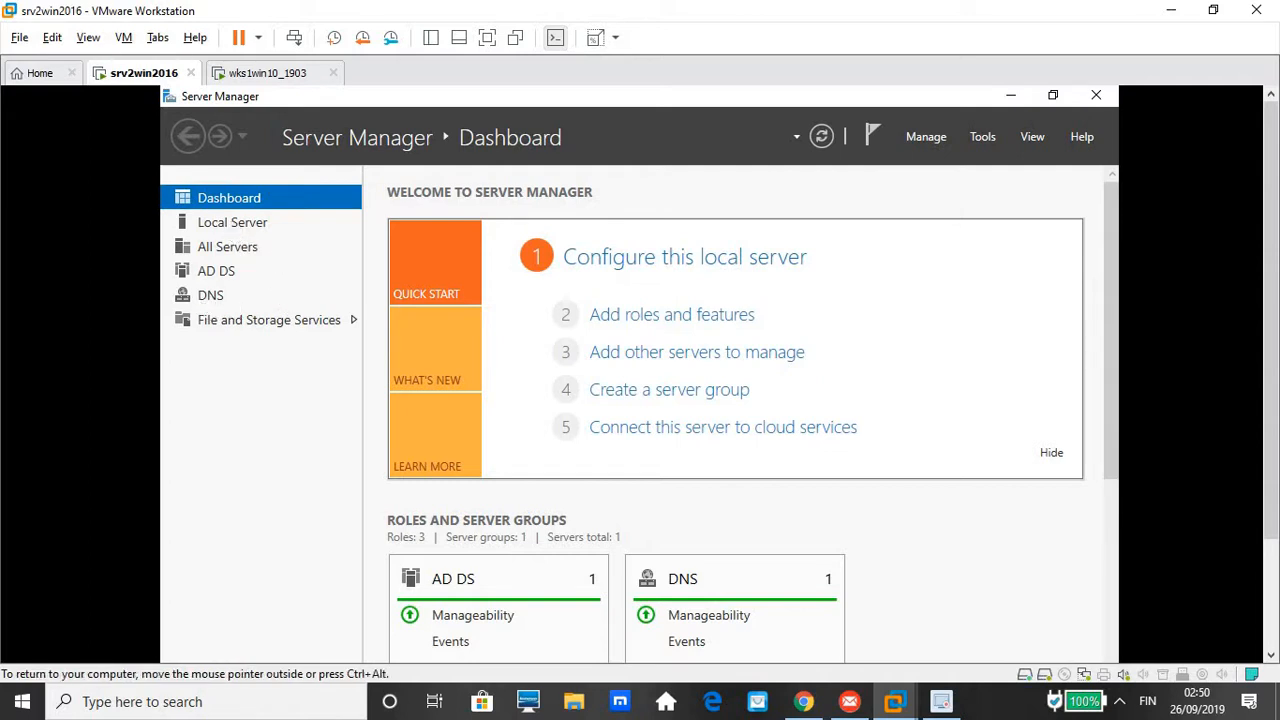
pyautogui.click(250, 230)
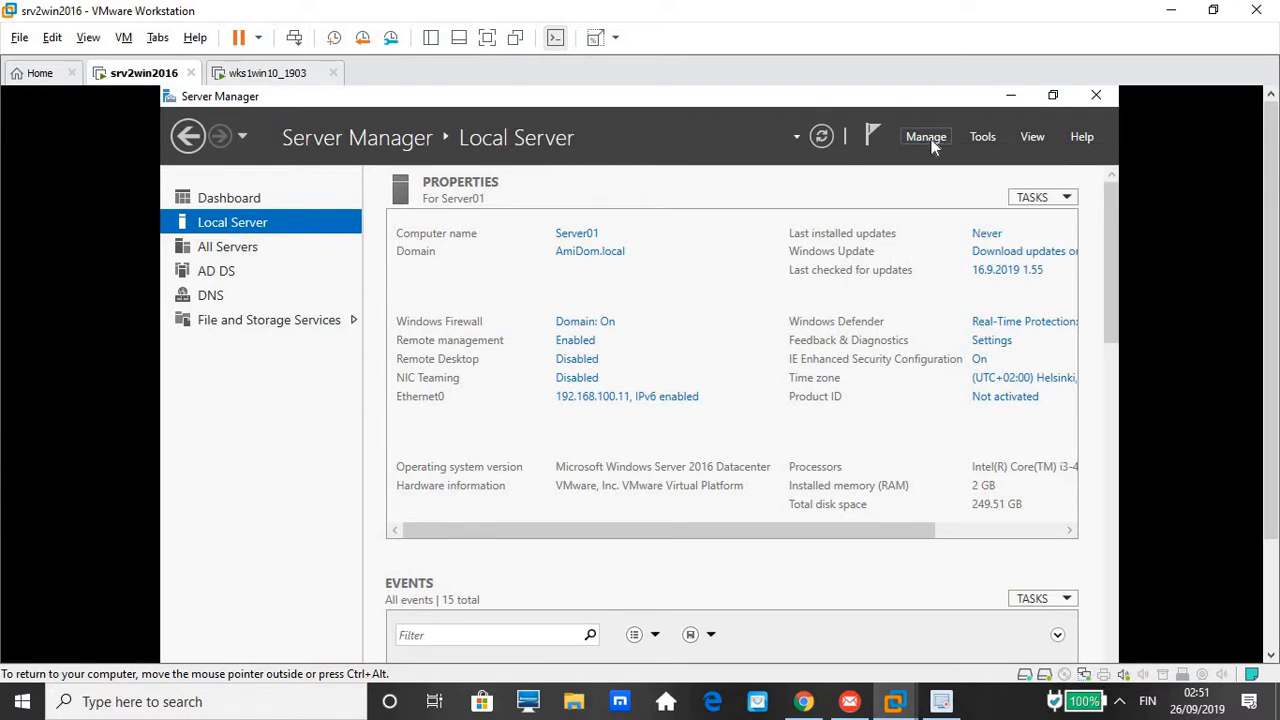
# Return to the Server Manager dashboard and launch the Add Roles and Features Wizard
pyautogui.click(931, 141)
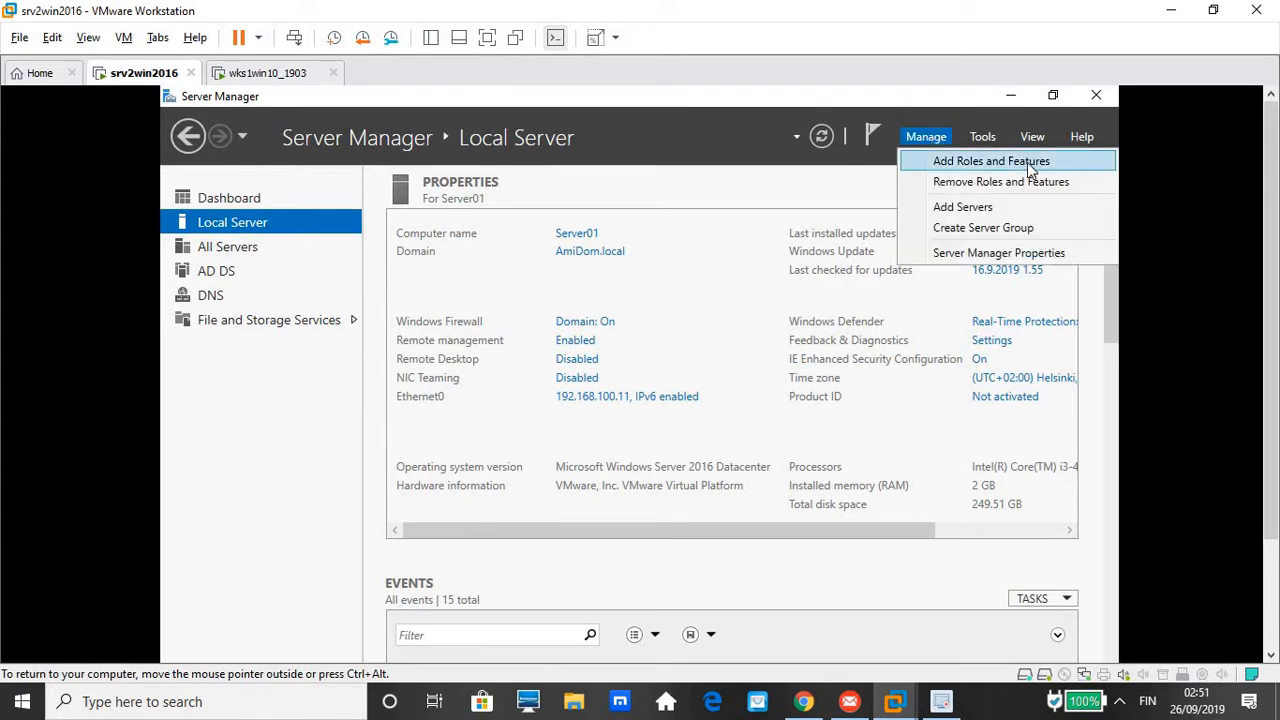
pyautogui.click(256, 204)
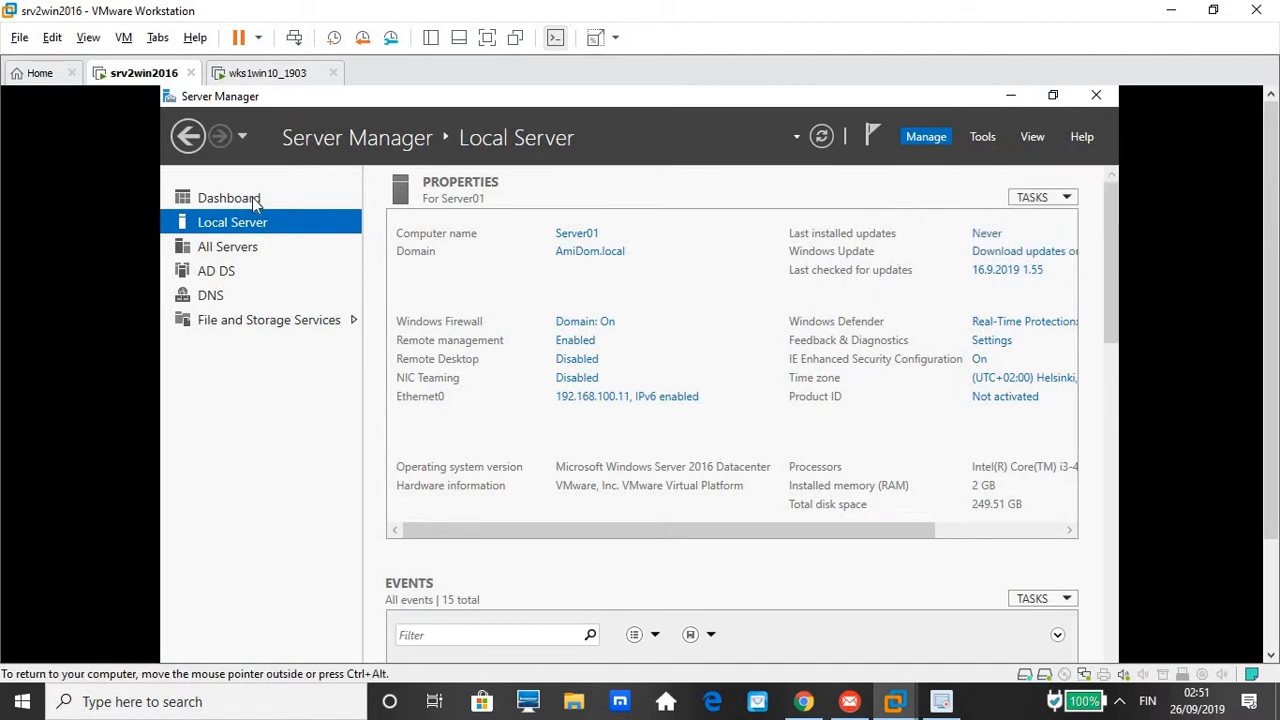
pyautogui.click(250, 205)
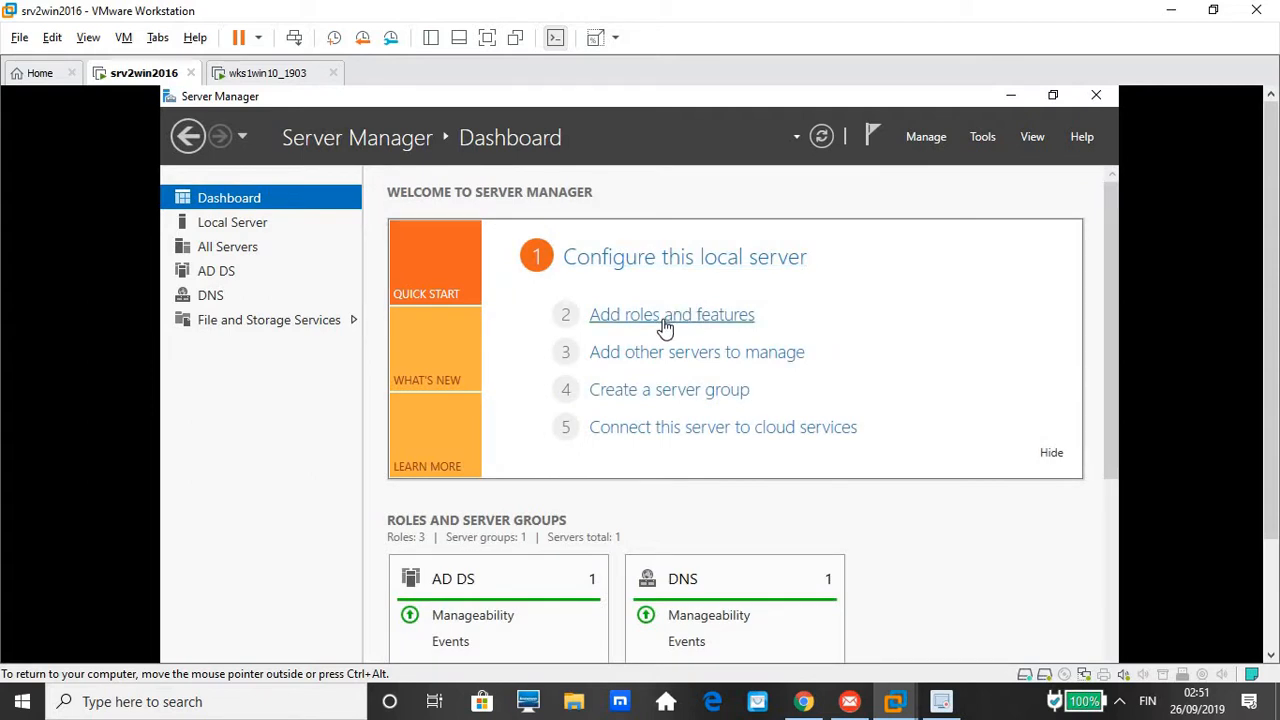
pyautogui.click(665, 318)
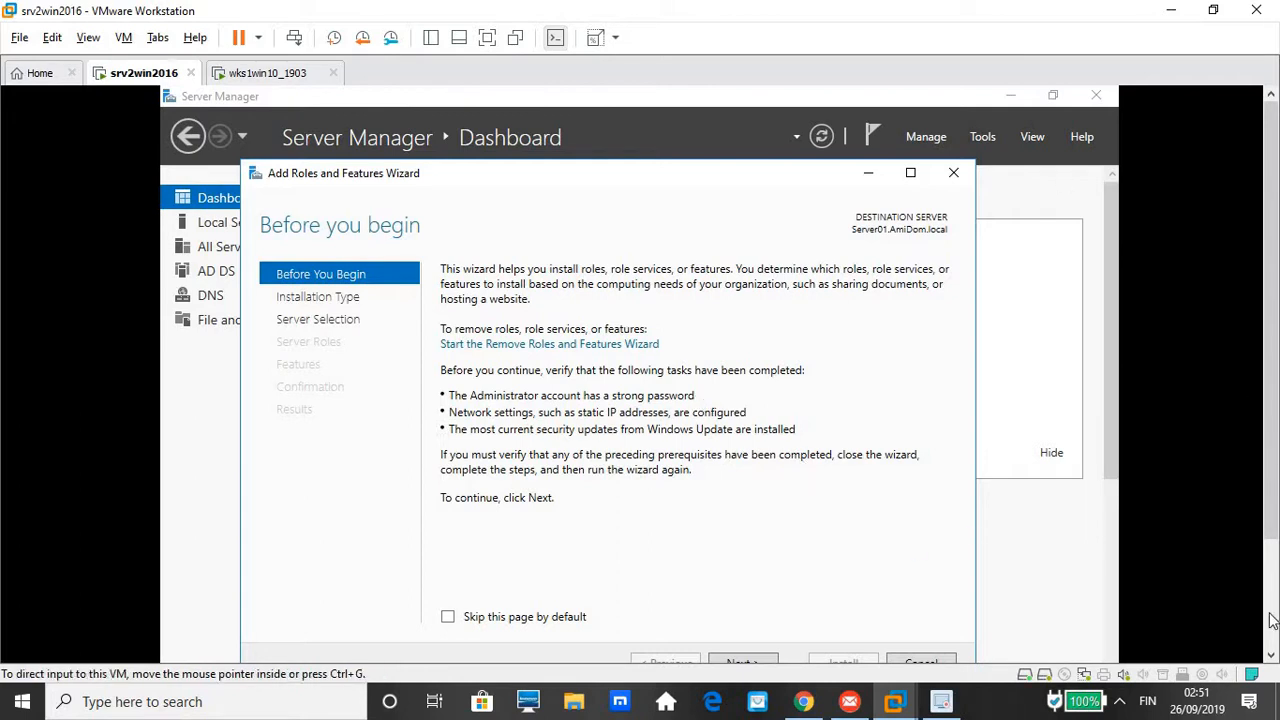
# Advance the wizard with role-based installation targeting Server01 to the server roles list
pyautogui.click(1272, 656)
pyautogui.click(1272, 656)
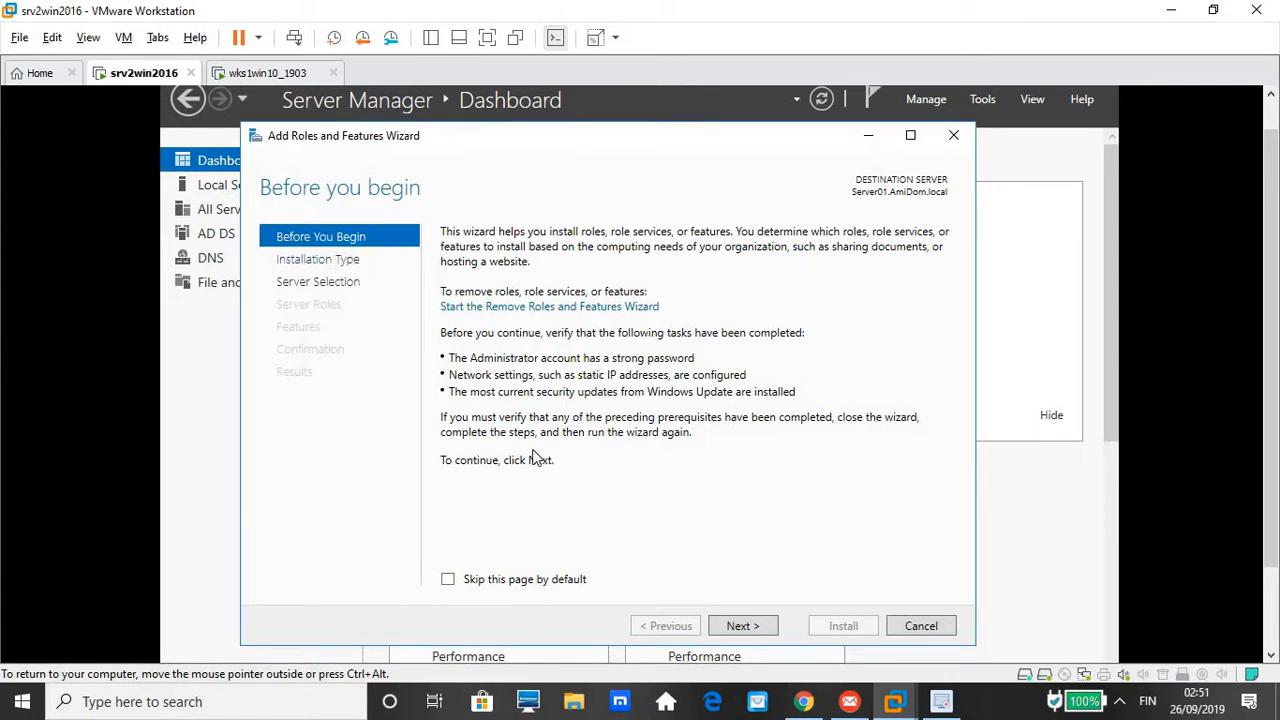
pyautogui.click(756, 626)
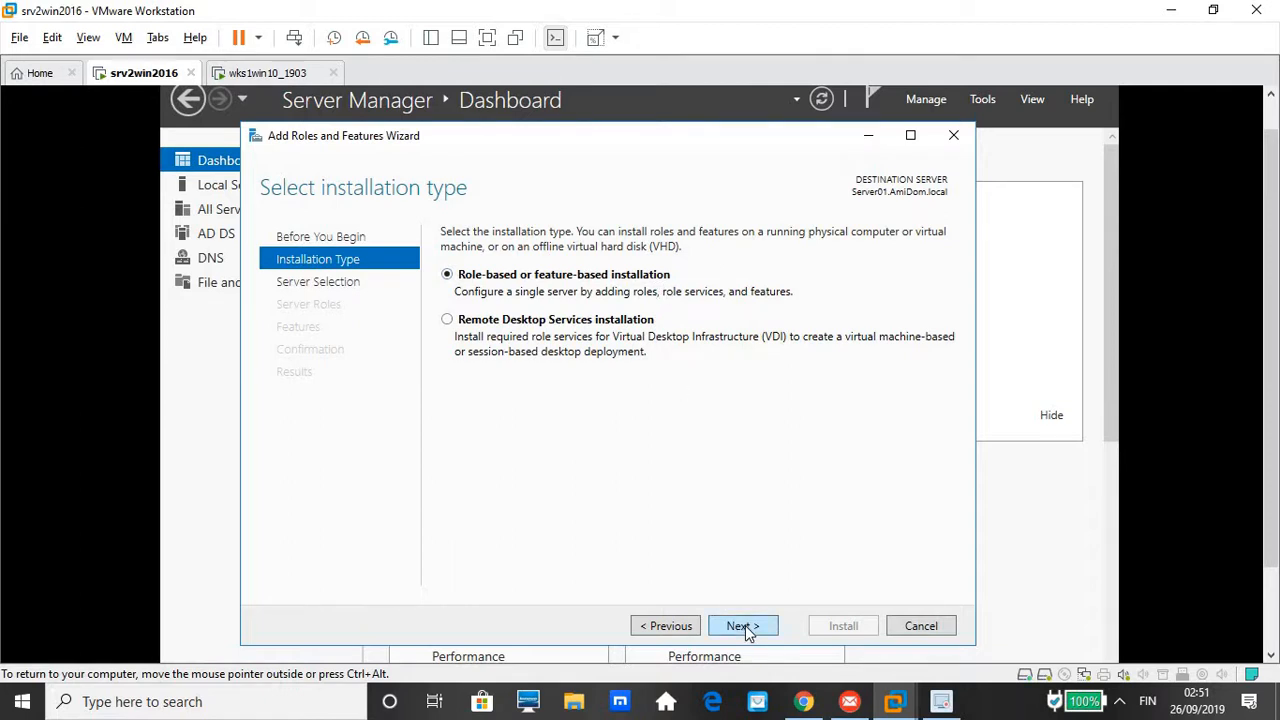
pyautogui.click(745, 627)
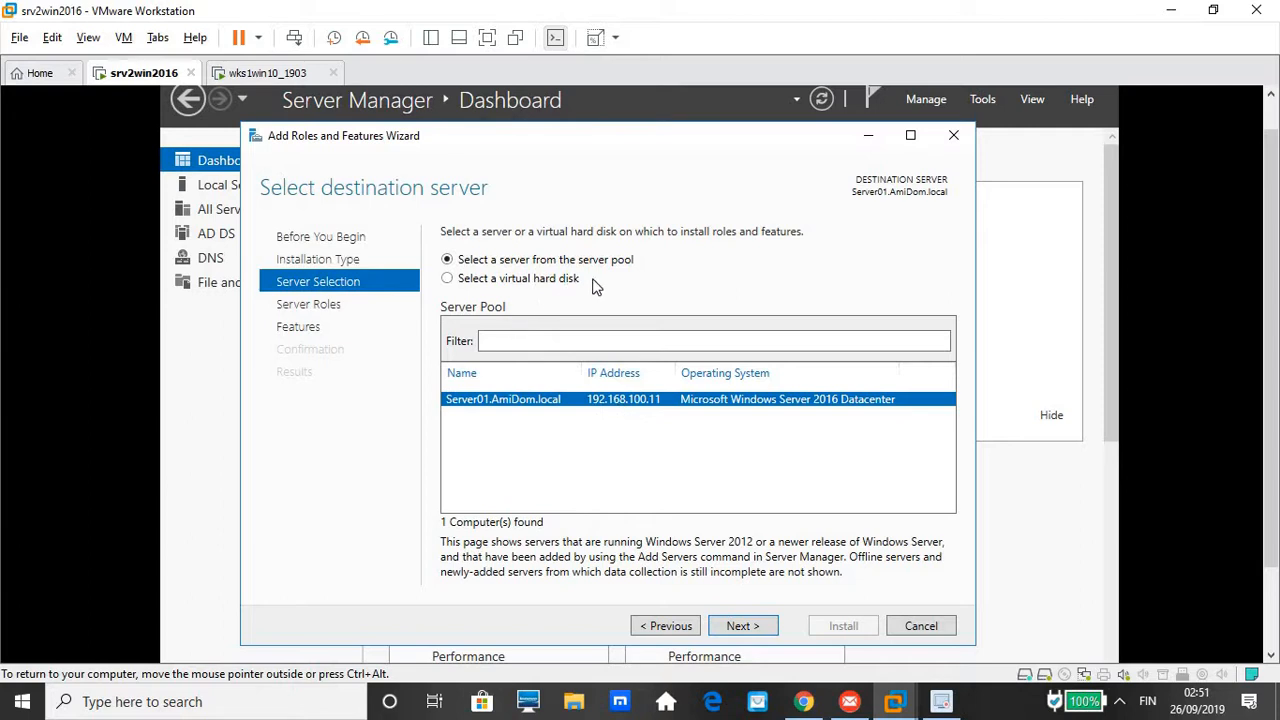
pyautogui.click(747, 629)
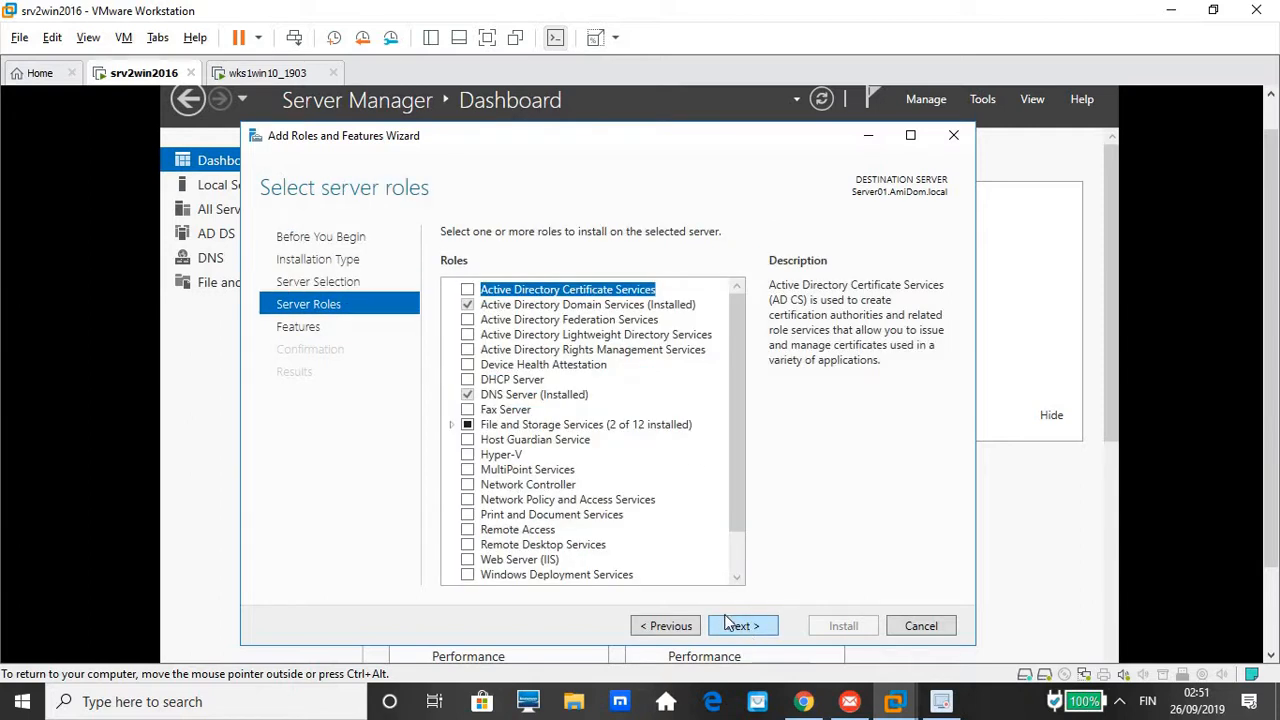
# Select DHCP Server with its DHCP Server Tools and advance to the Confirmation page
pyautogui.click(469, 381)
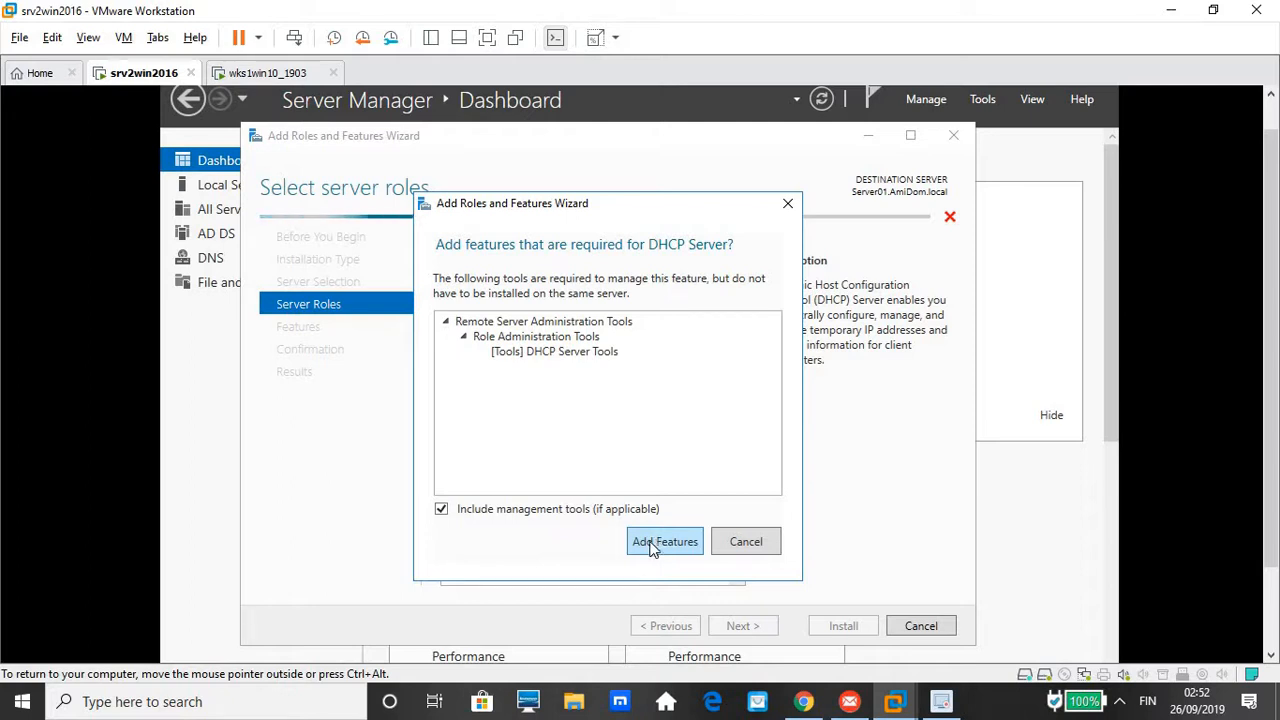
pyautogui.click(664, 541)
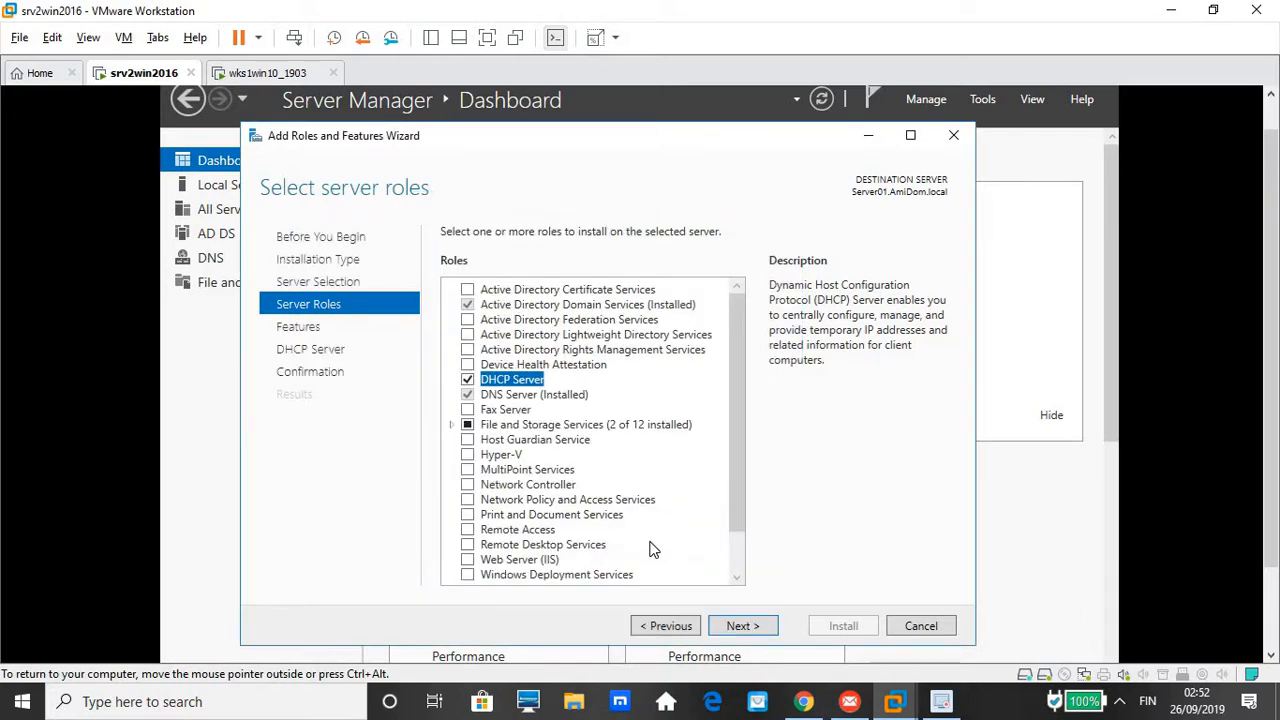
pyautogui.click(742, 626)
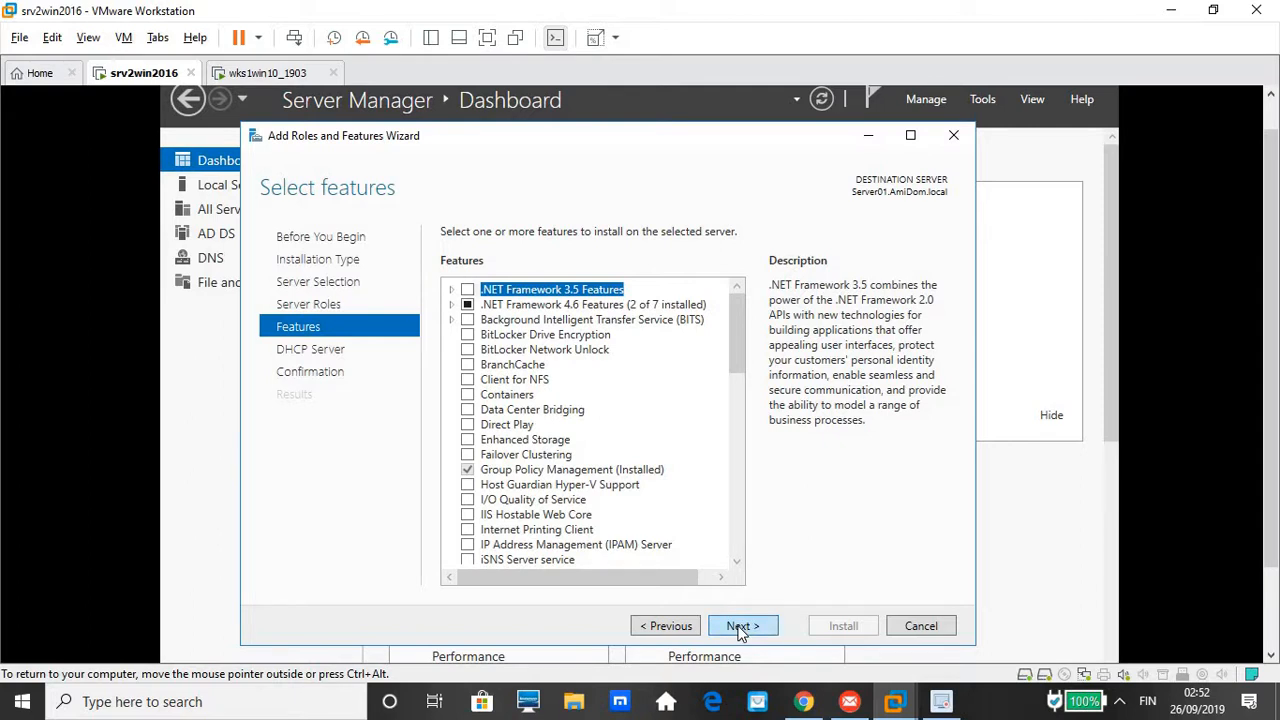
pyautogui.click(741, 628)
pyautogui.click(741, 628)
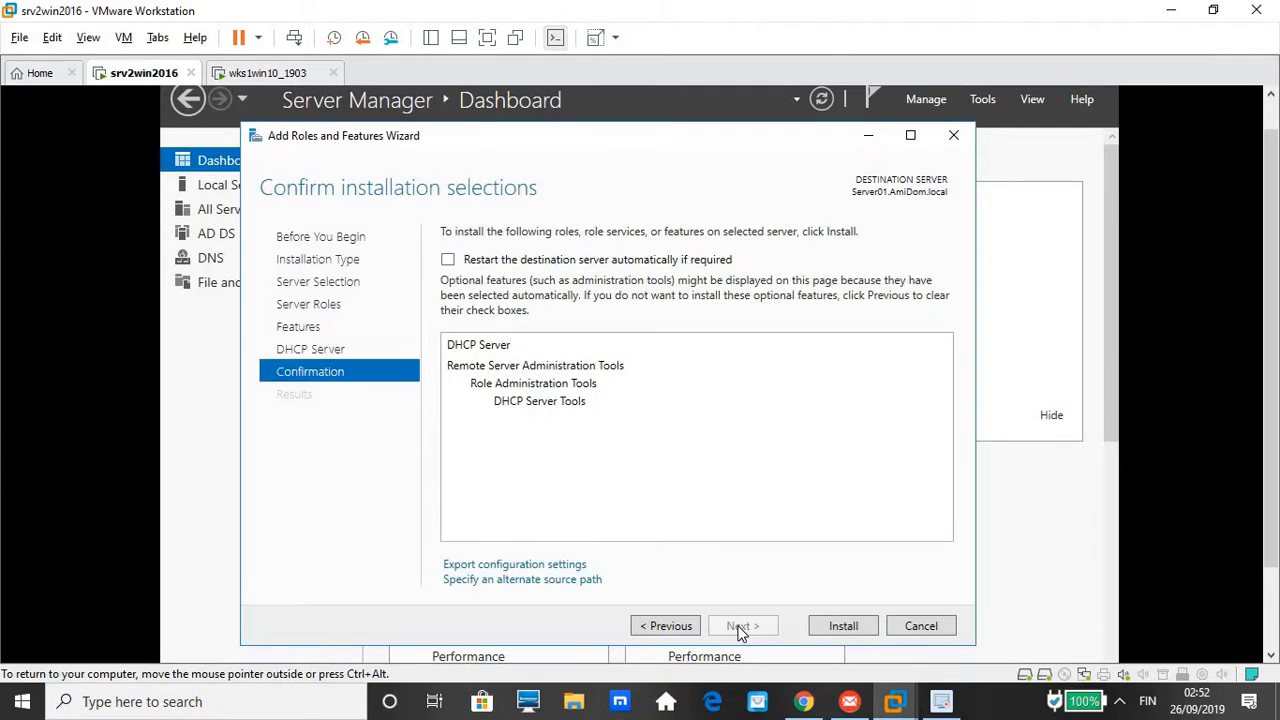
# Install the DHCP Server role and its tools on Server01.AmiDom.local
pyautogui.click(843, 630)
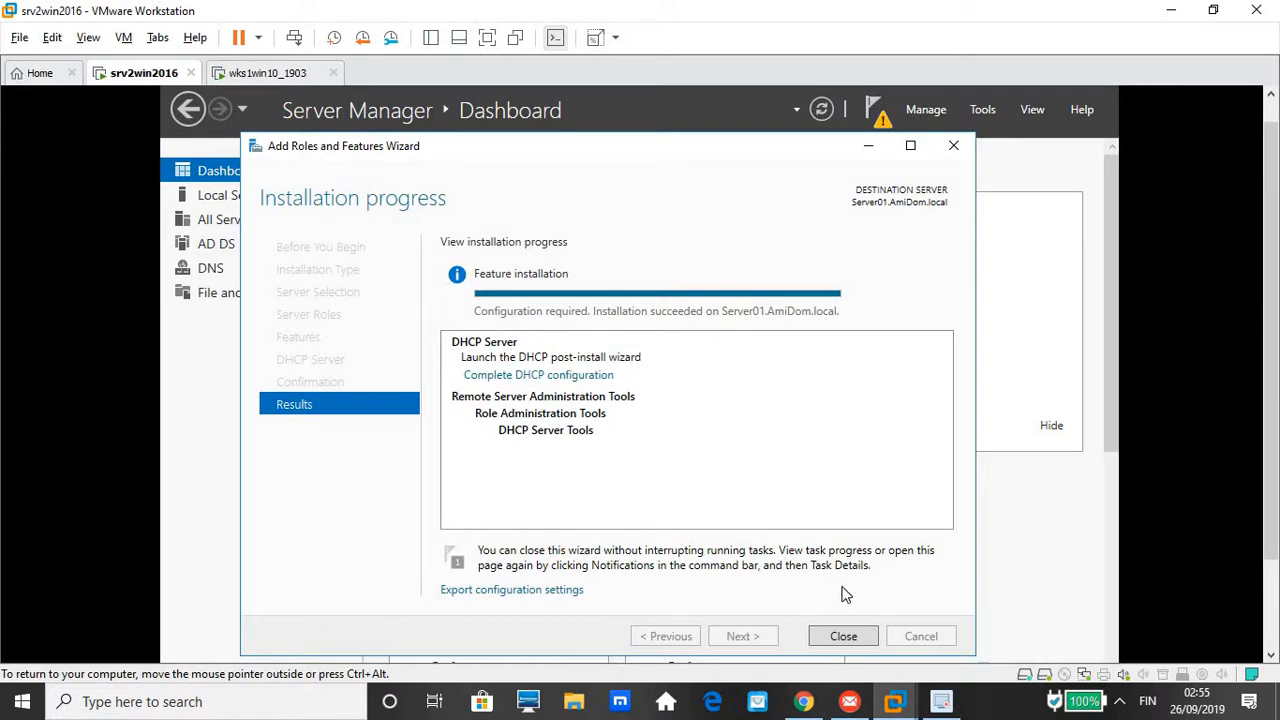
# Close the completed installation wizard and cancel the Shutdown Event Tracker prompt
pyautogui.click(843, 636)
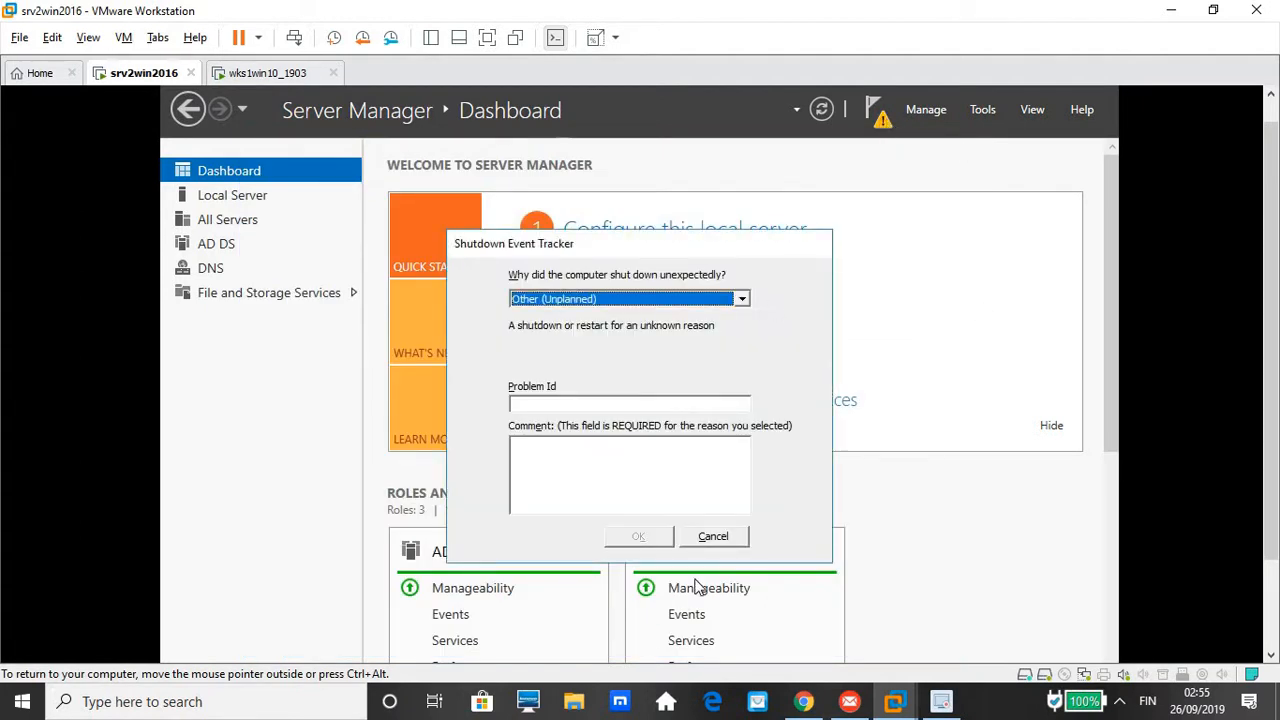
pyautogui.click(722, 538)
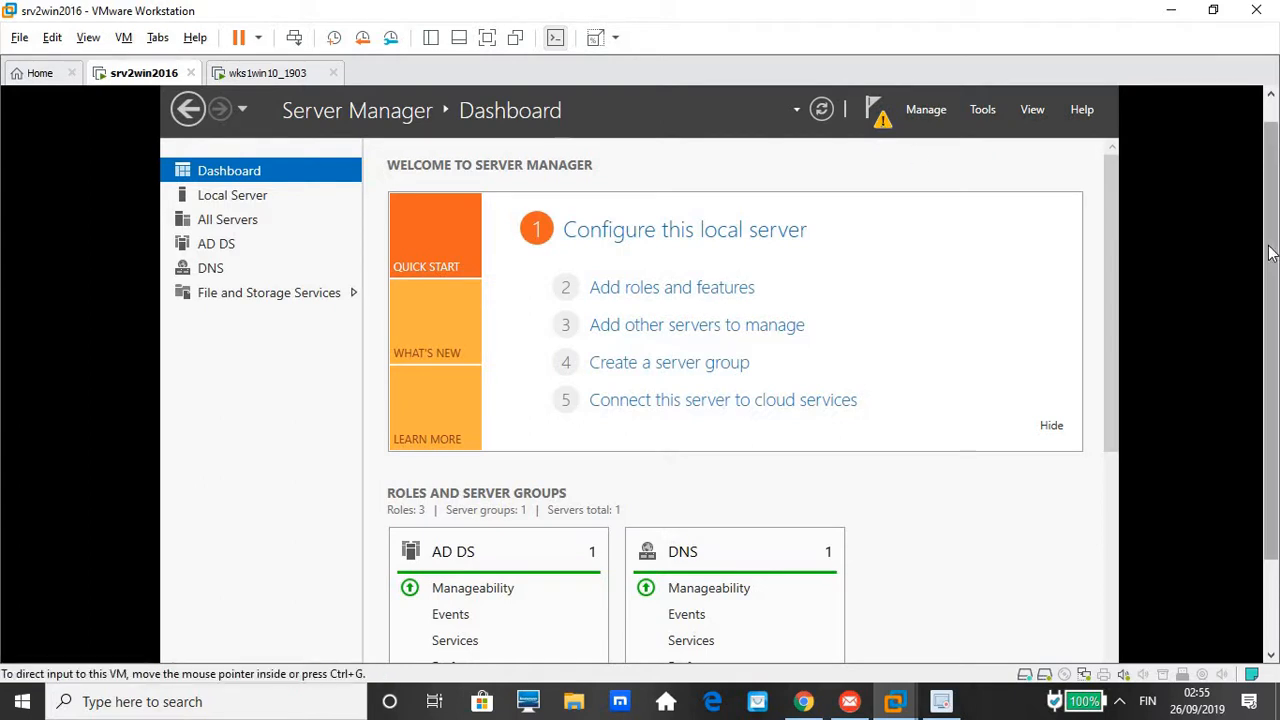
pyautogui.moveTo(1272, 254)
pyautogui.mouseDown()
pyautogui.moveTo(1274, 272)
pyautogui.moveTo(1269, 233)
pyautogui.mouseUp()
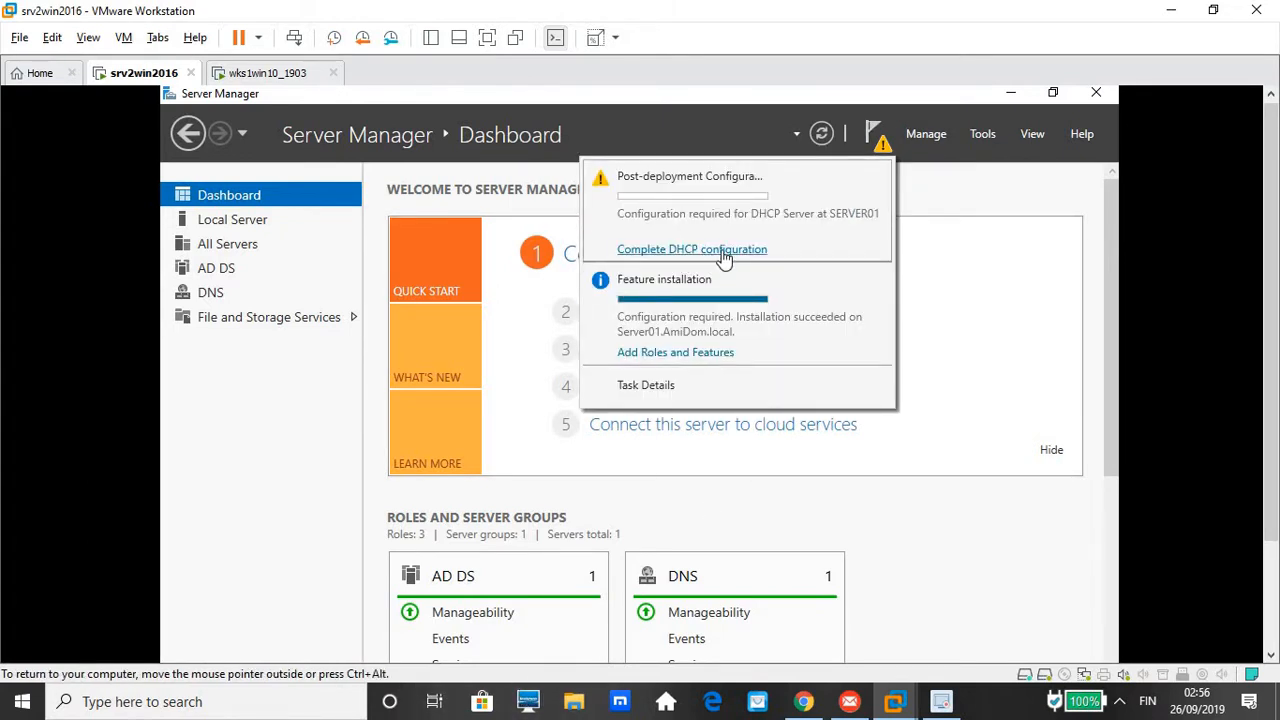
# Launch the DHCP post-deployment configuration wizard from the notifications warning
pyautogui.click(724, 256)
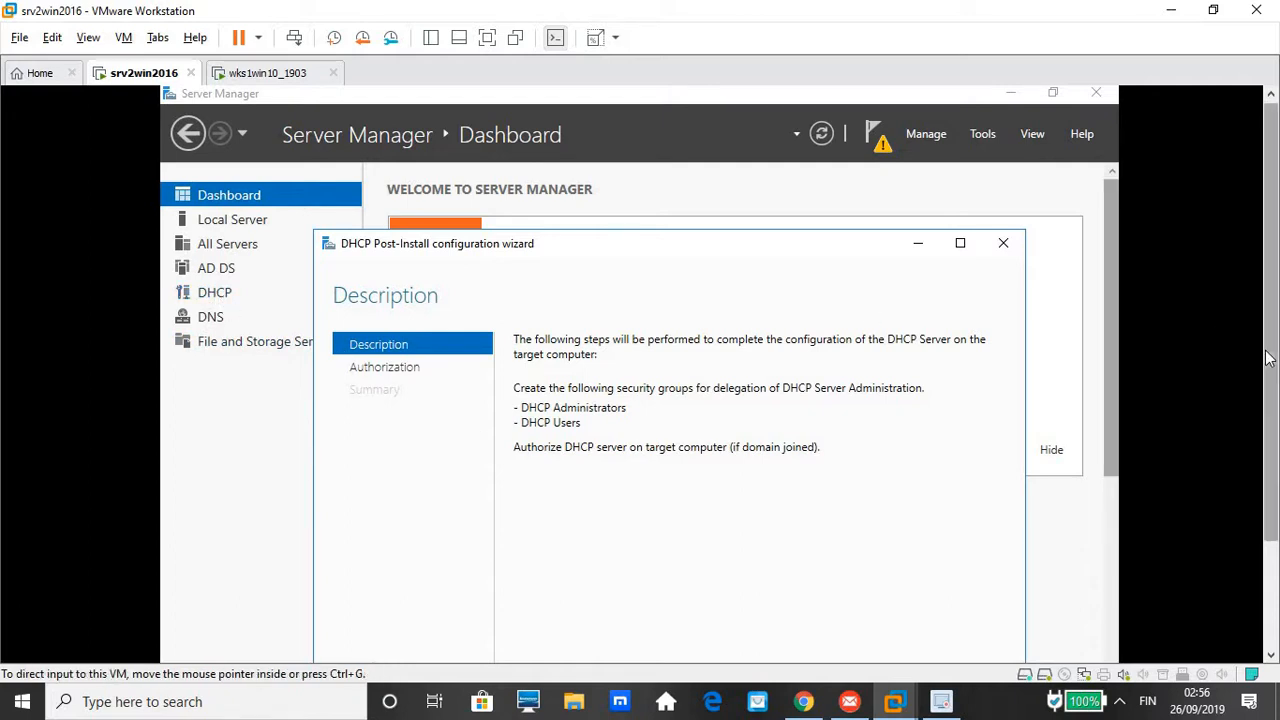
# Commit the DHCP post-install configuration with administrator credentials, then close the wizard
pyautogui.moveTo(1267, 382); pyautogui.dragTo(1256, 472)
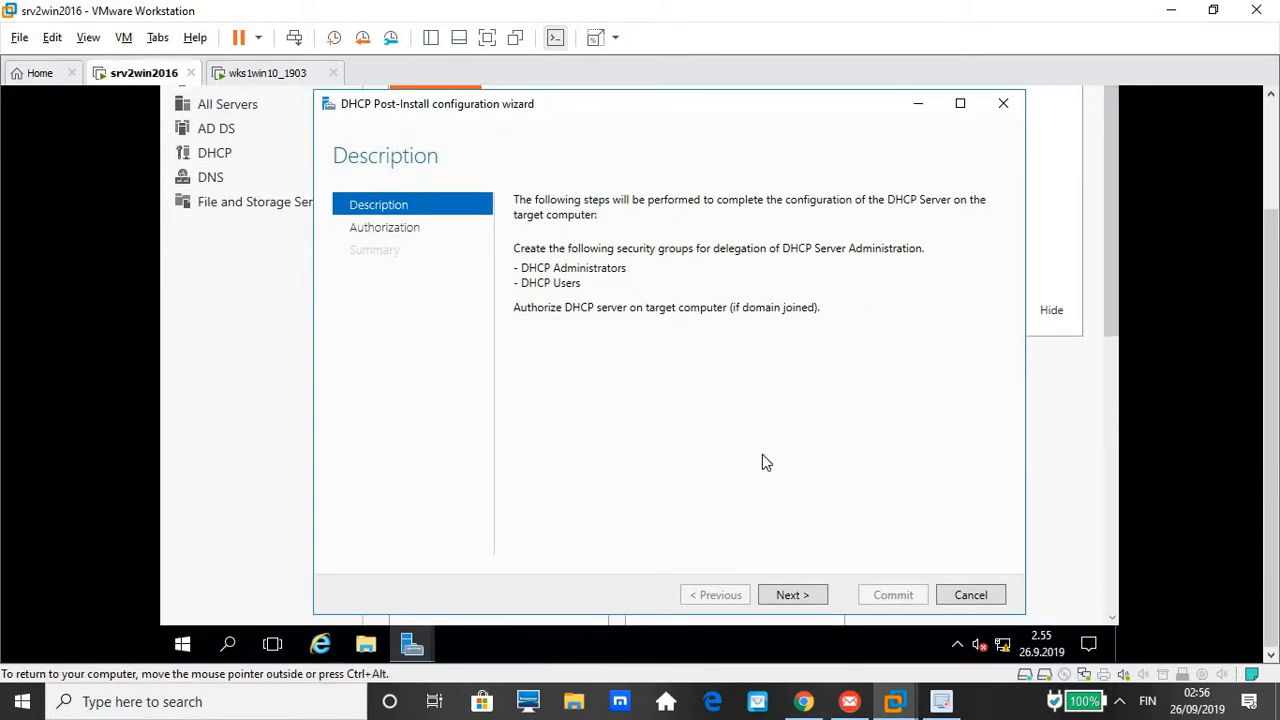
pyautogui.click(790, 595)
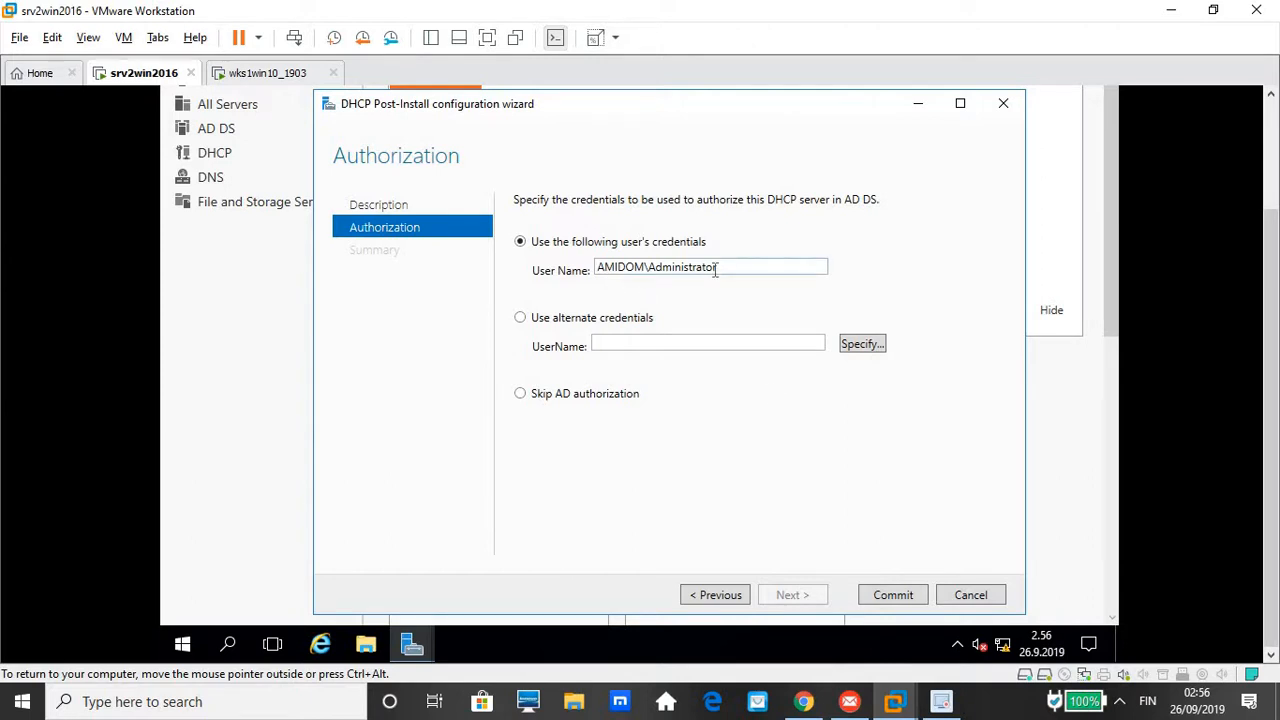
pyautogui.click(893, 595)
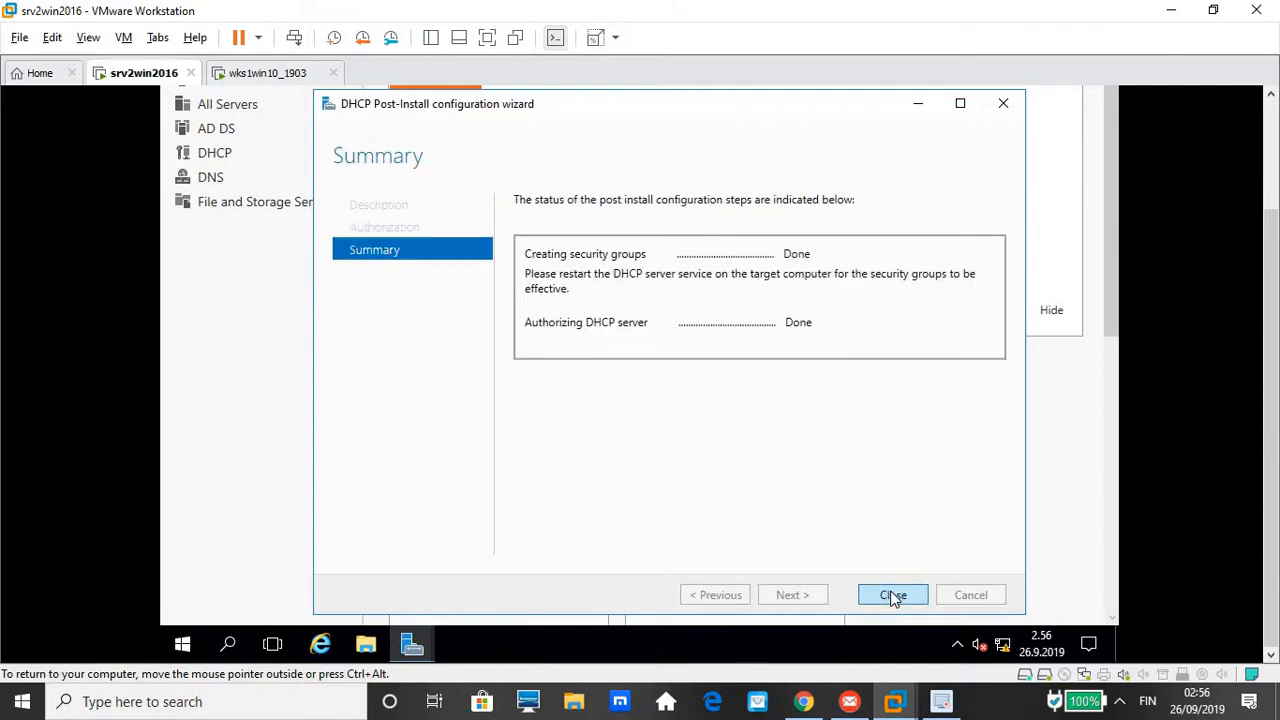
pyautogui.click(893, 595)
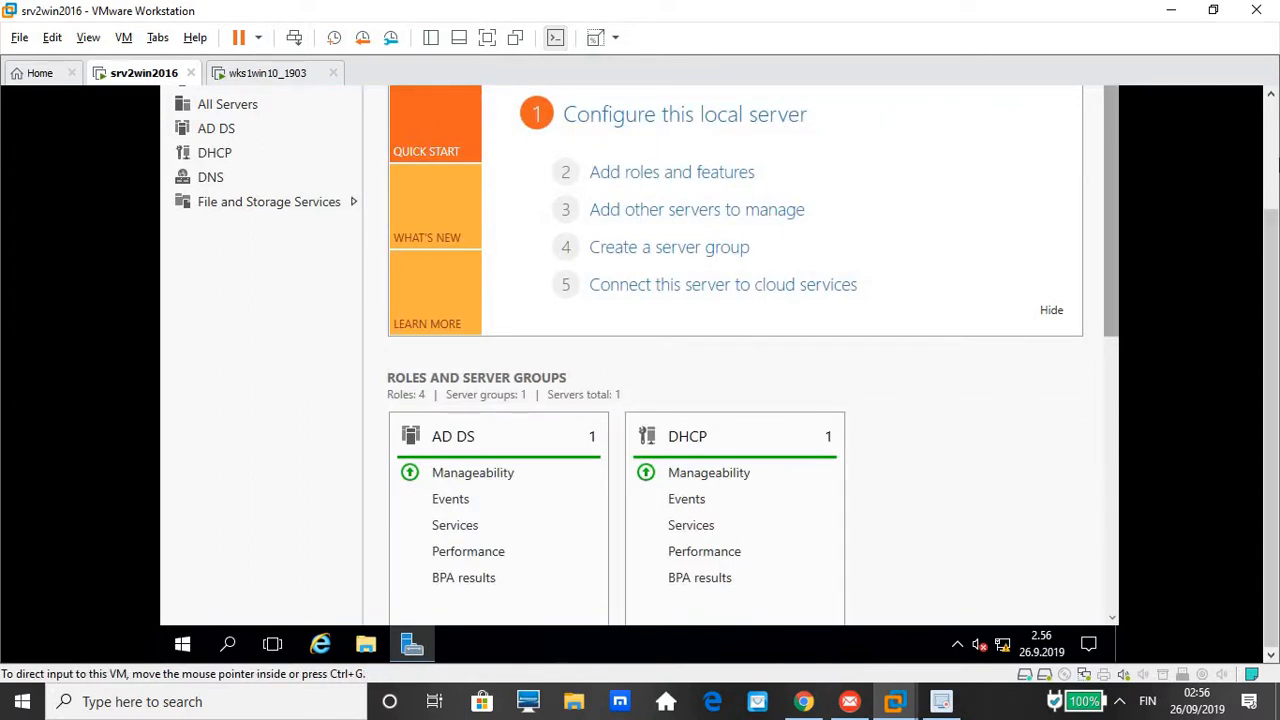
# Scroll back to the top of the dashboard and open the Tools menu
pyautogui.click(1270, 147)
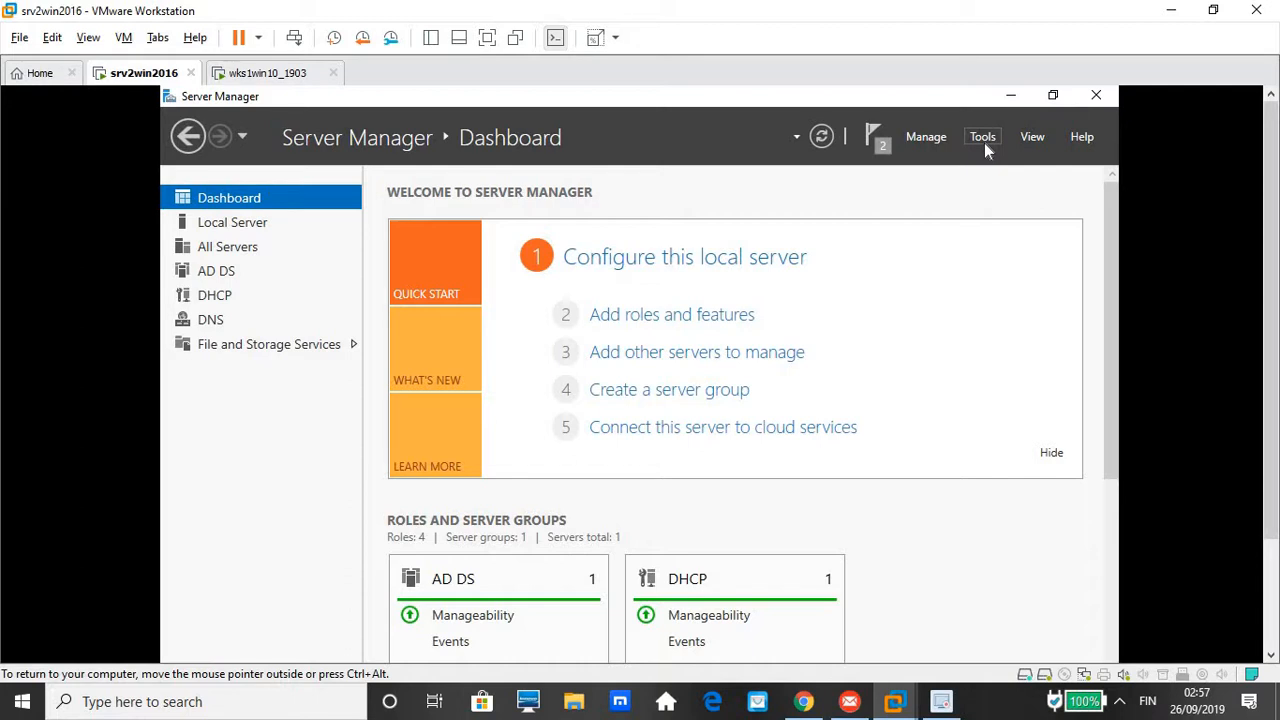
pyautogui.click(984, 140)
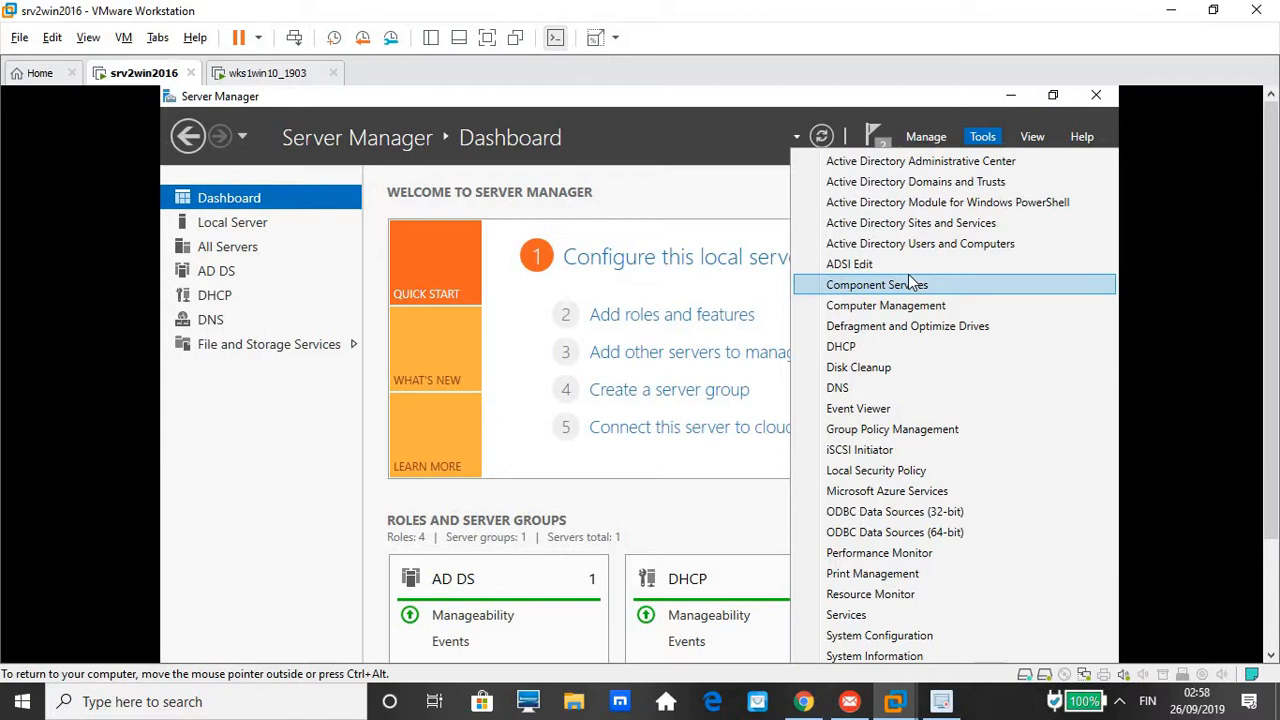
# Launch the DHCP console from Tools, close it, then reopen DHCP from Tools
pyautogui.click(869, 348)
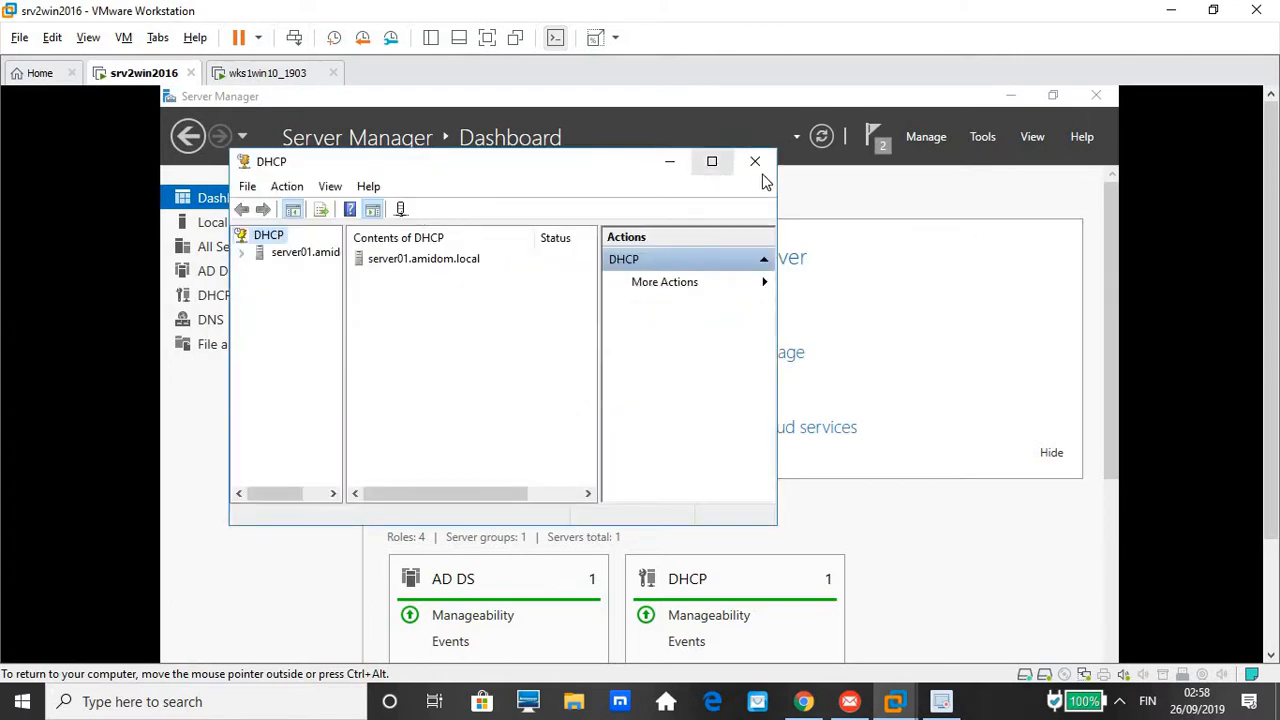
pyautogui.click(755, 161)
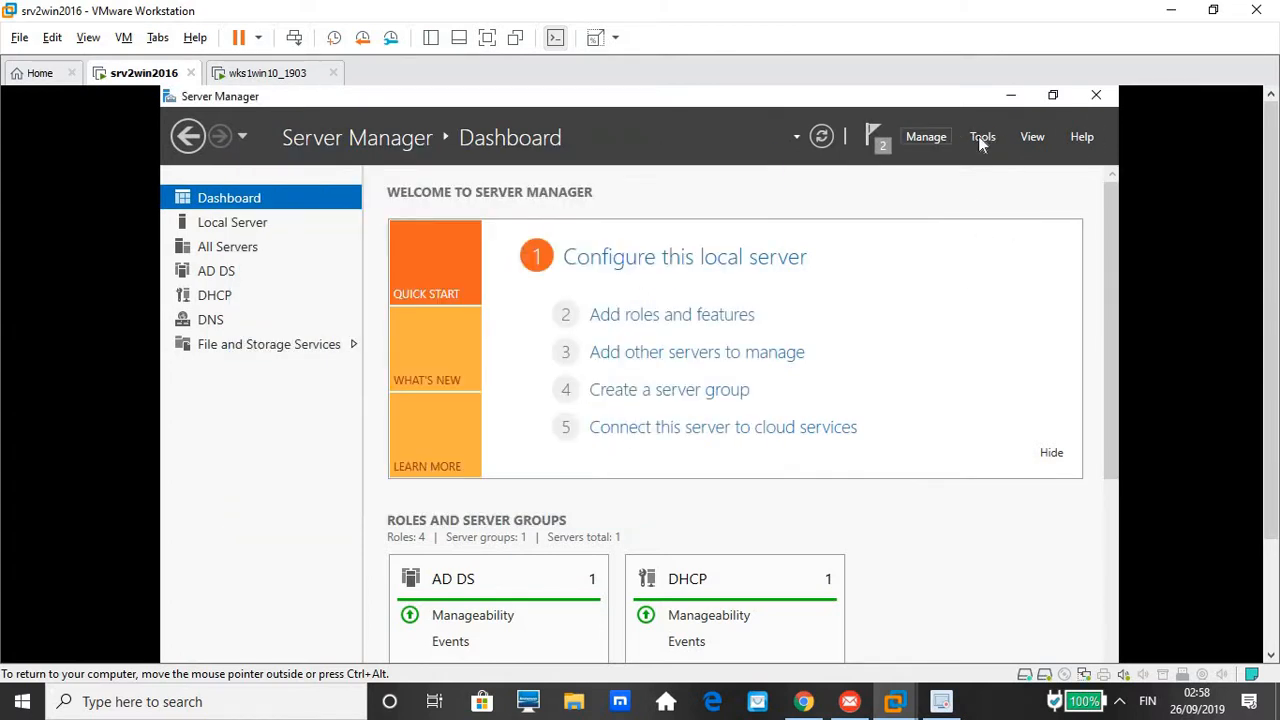
pyautogui.click(979, 136)
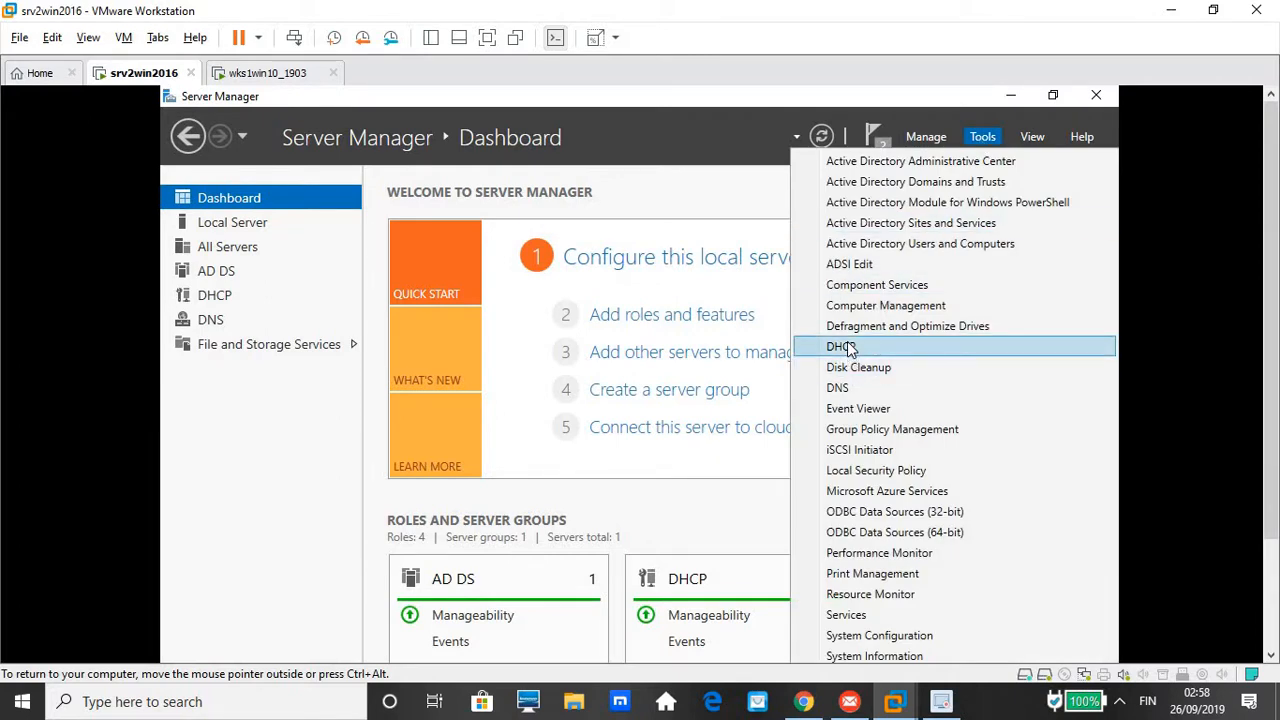
pyautogui.click(848, 347)
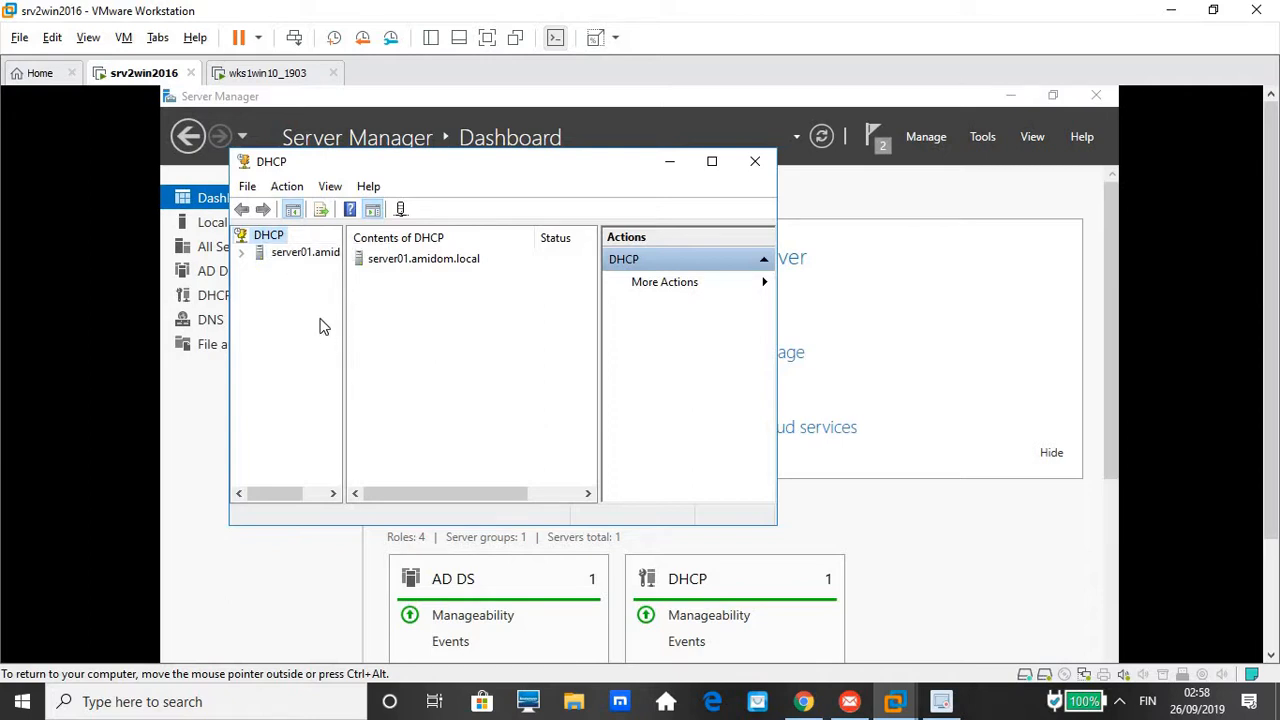
# Expand server01's IPv4 node, widen the tree pane and open IPv4's context menu
pyautogui.click(317, 254)
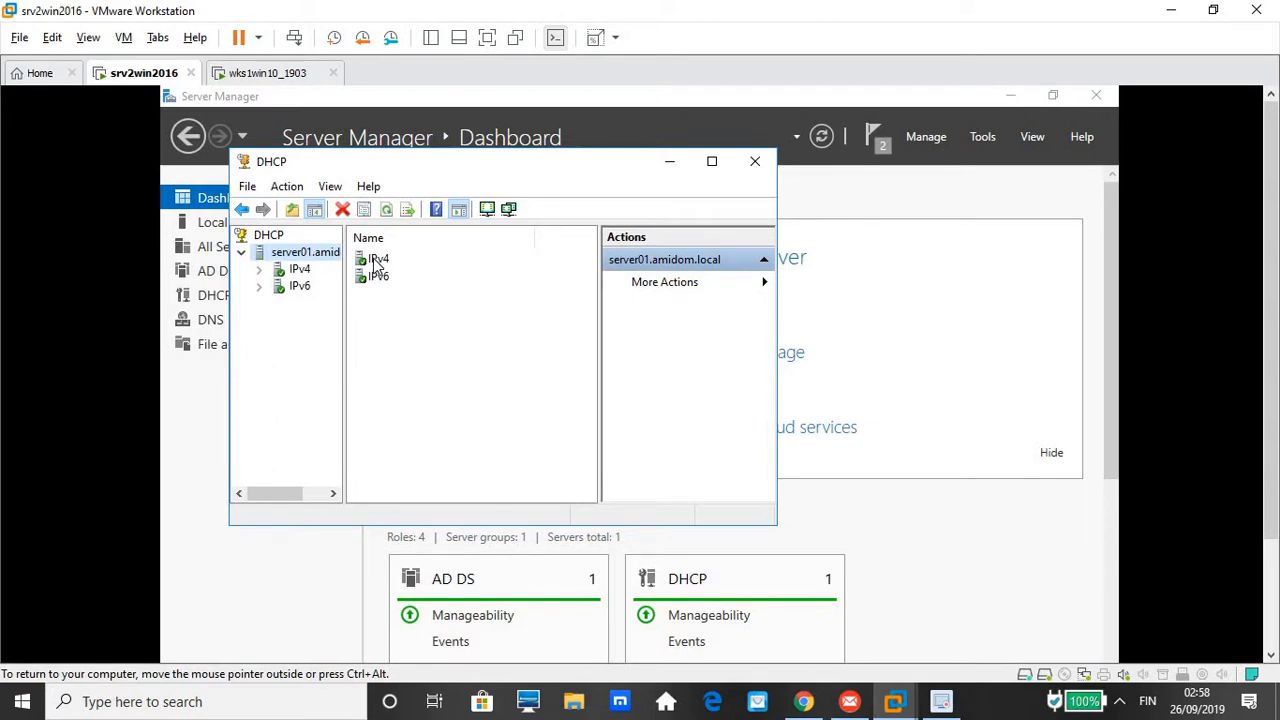
pyautogui.doubleClick(377, 261)
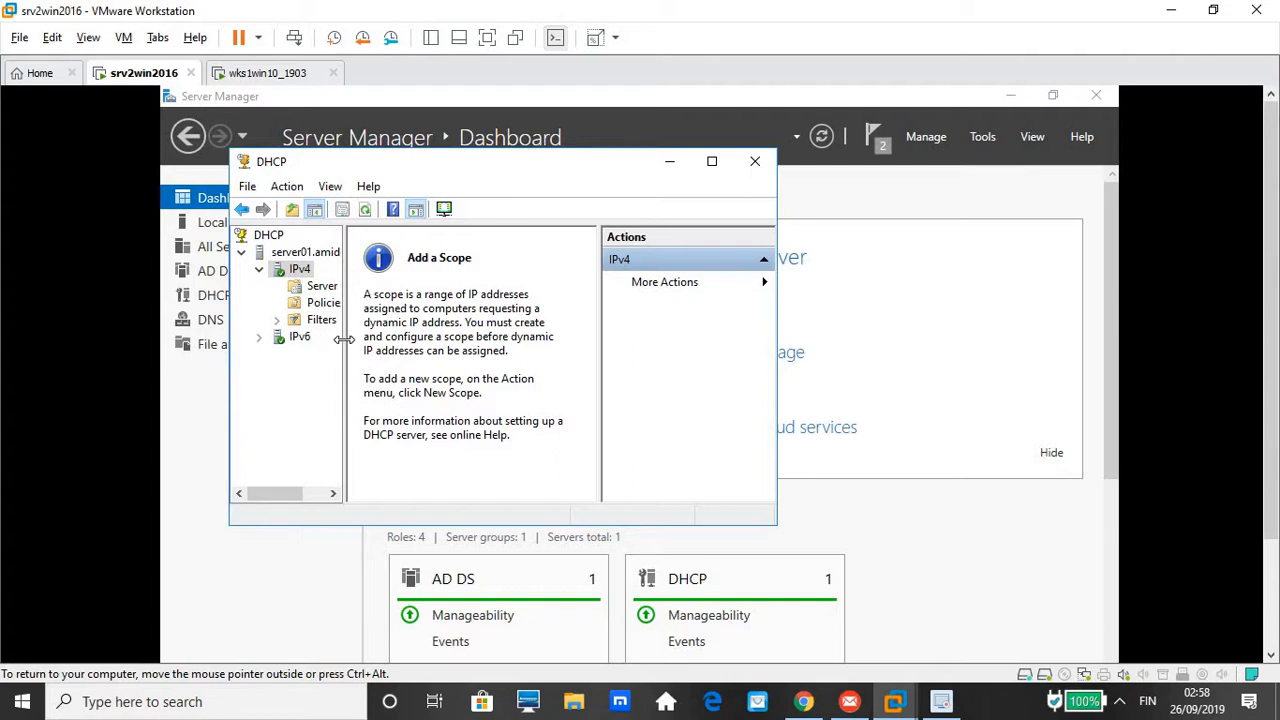
pyautogui.moveTo(344, 340); pyautogui.dragTo(386, 342)
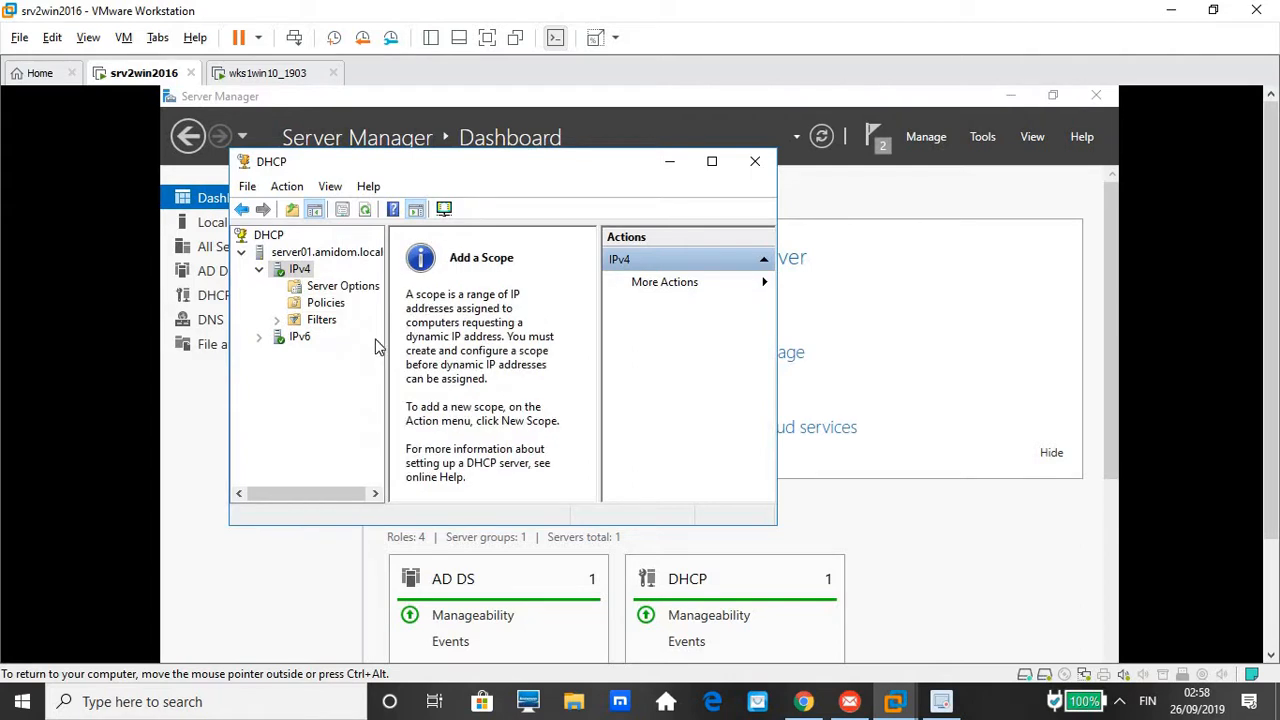
pyautogui.rightClick(294, 270)
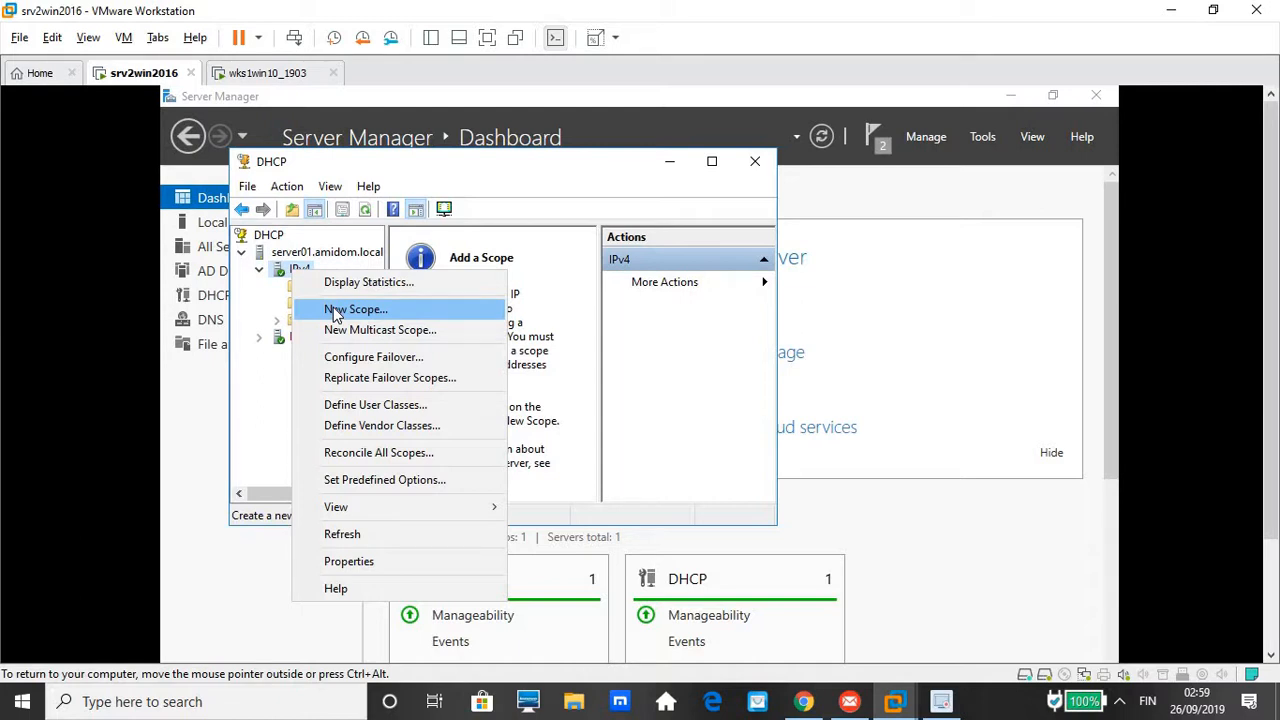
# Start the New Scope Wizard and name the new scope LAN
pyautogui.click(336, 314)
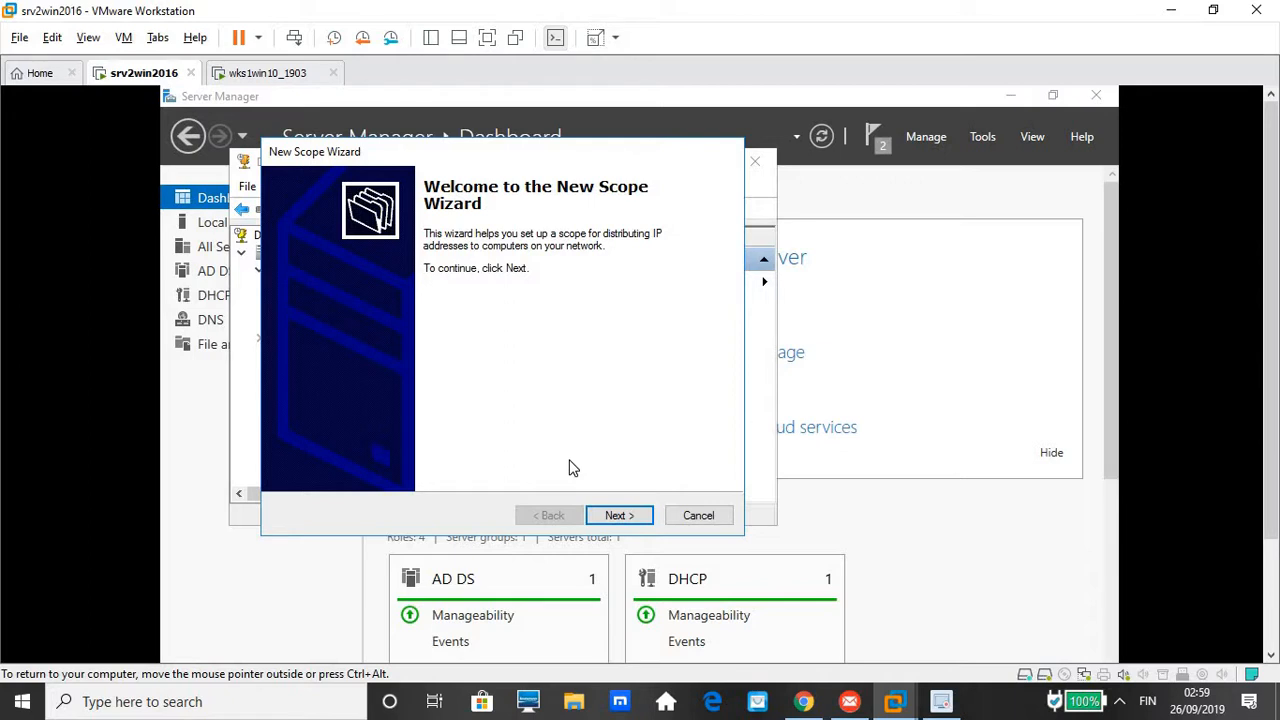
pyautogui.click(608, 516)
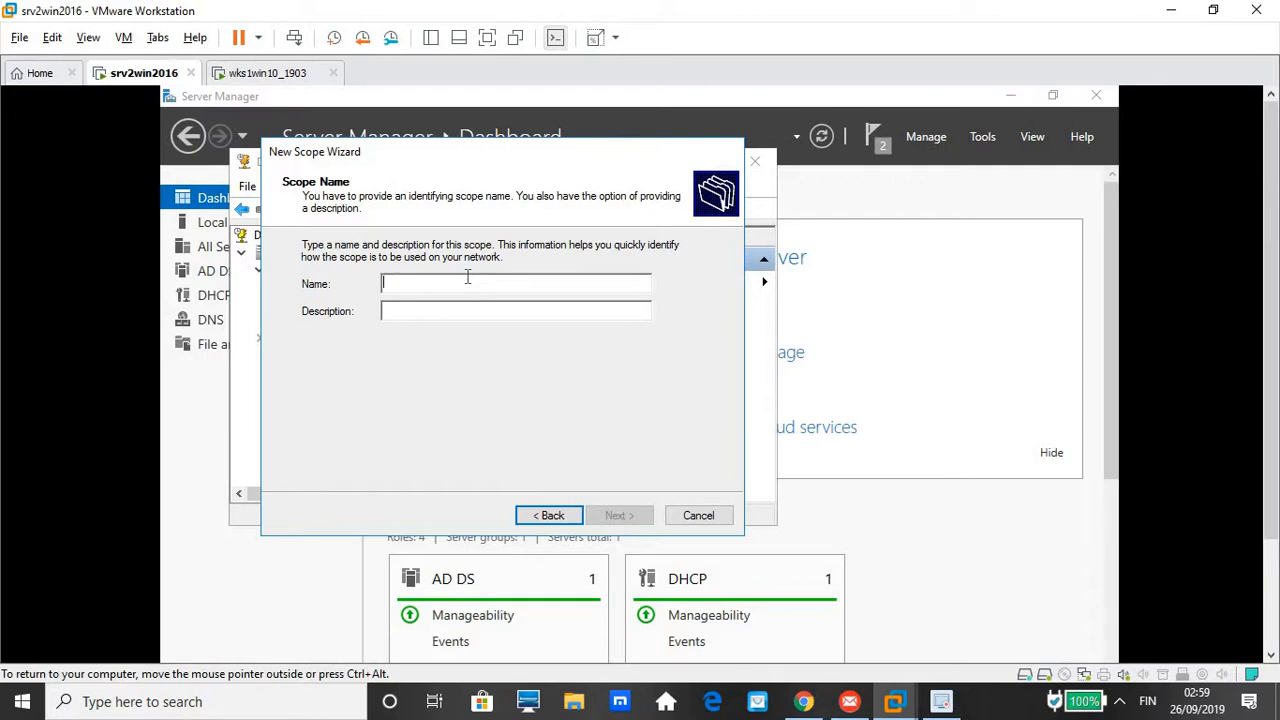
pyautogui.write('L')
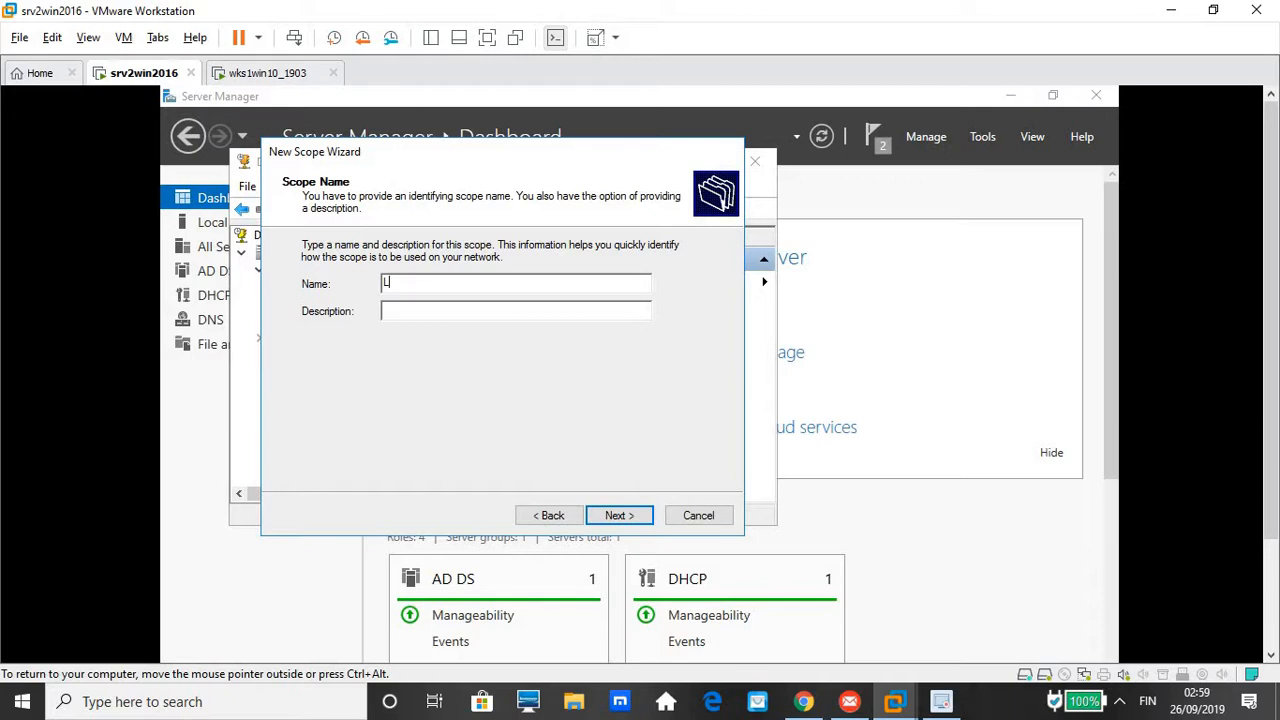
pyautogui.write('AN')
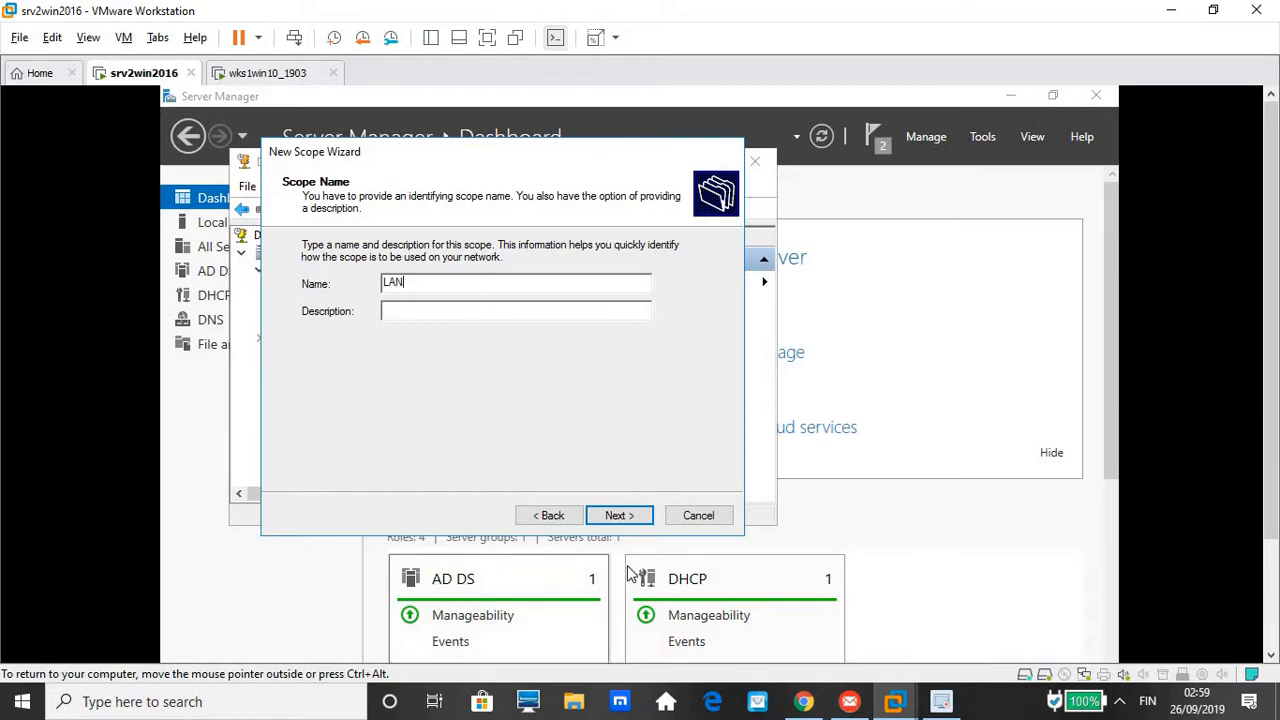
pyautogui.click(619, 516)
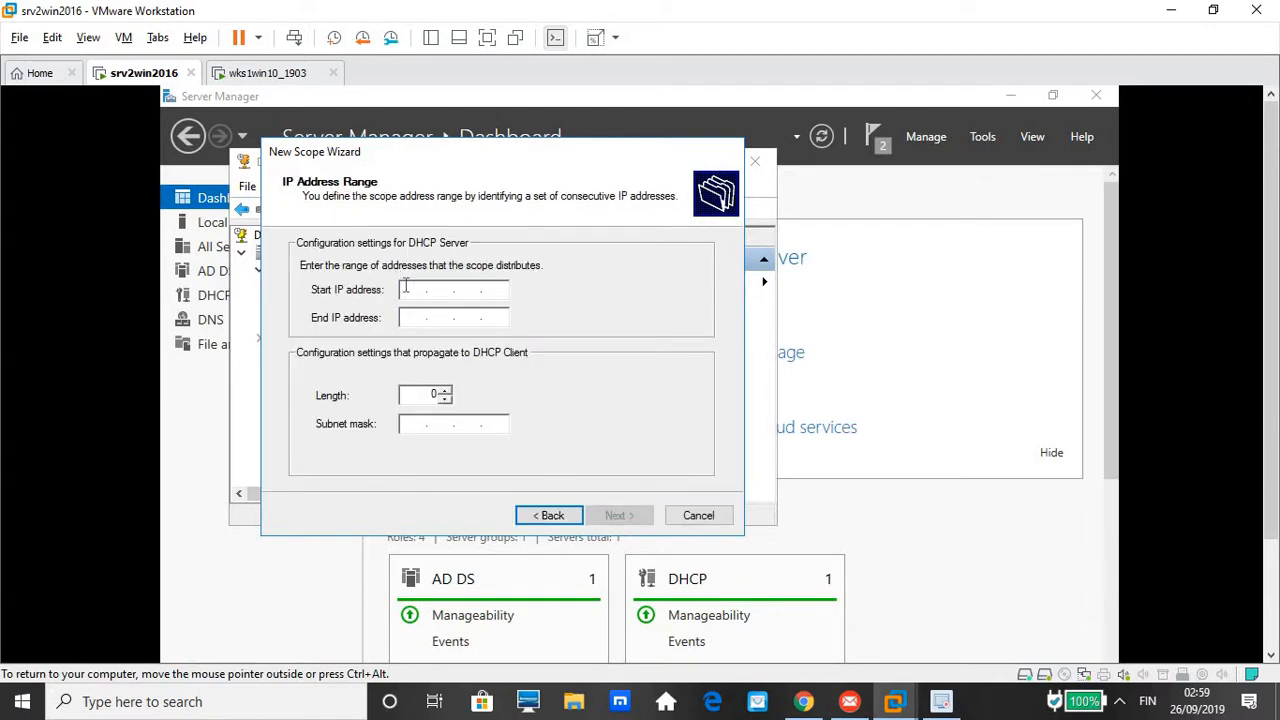
# Set LAN's address range to 192.168.100.150–192.168.100.200 with mask 255.255.255.0
pyautogui.write('192 . 168 . 100 . 150')
pyautogui.press('Tab')
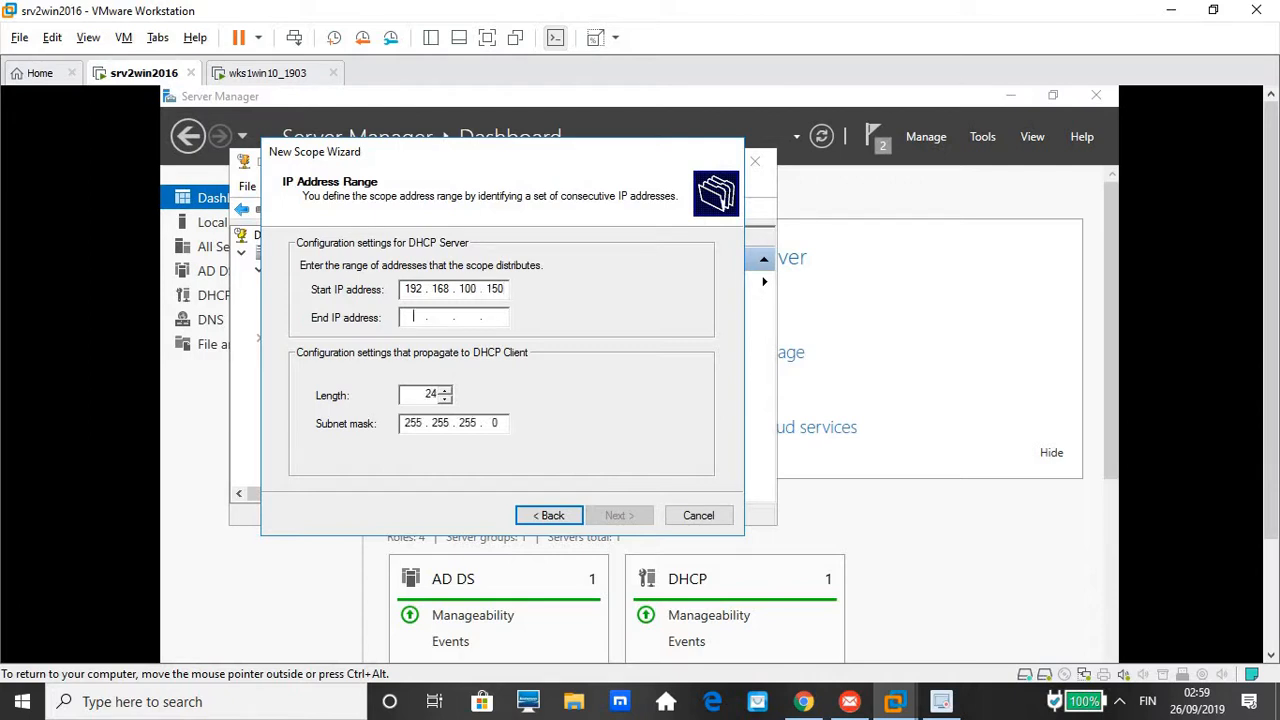
pyautogui.write('1')
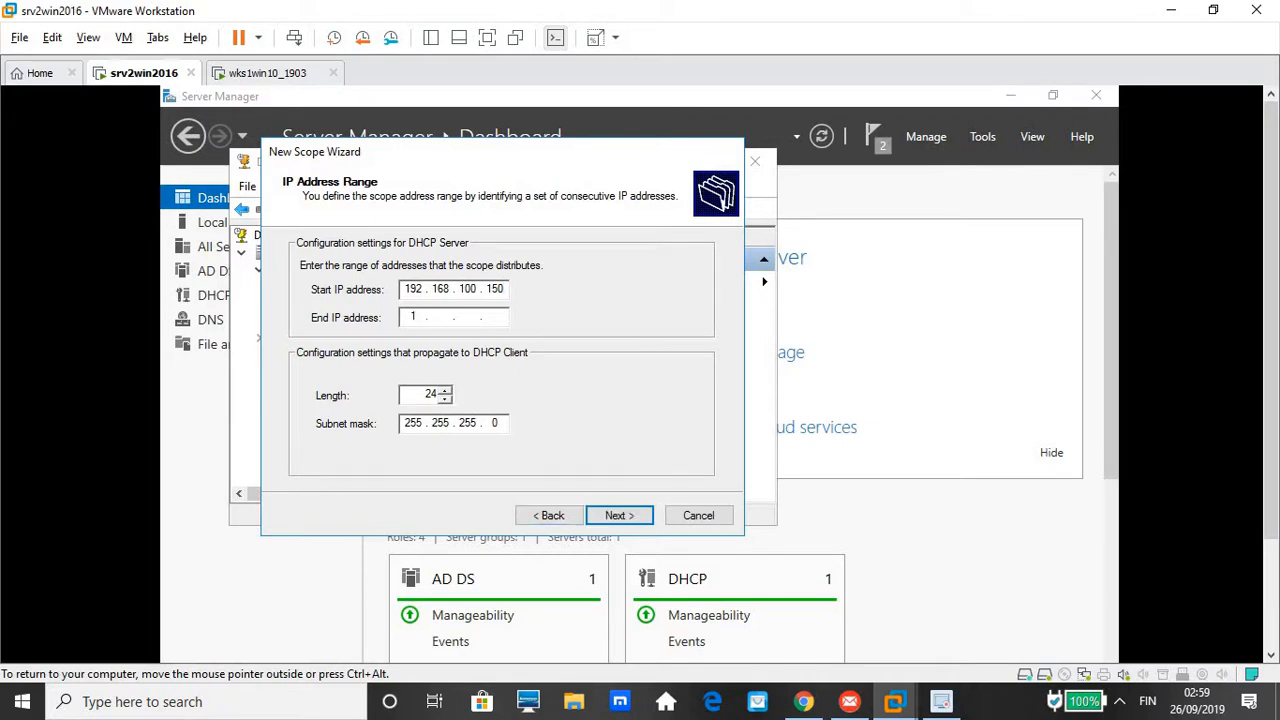
pyautogui.write('92 . 168 . 100 . 200')
pyautogui.click(618, 516)
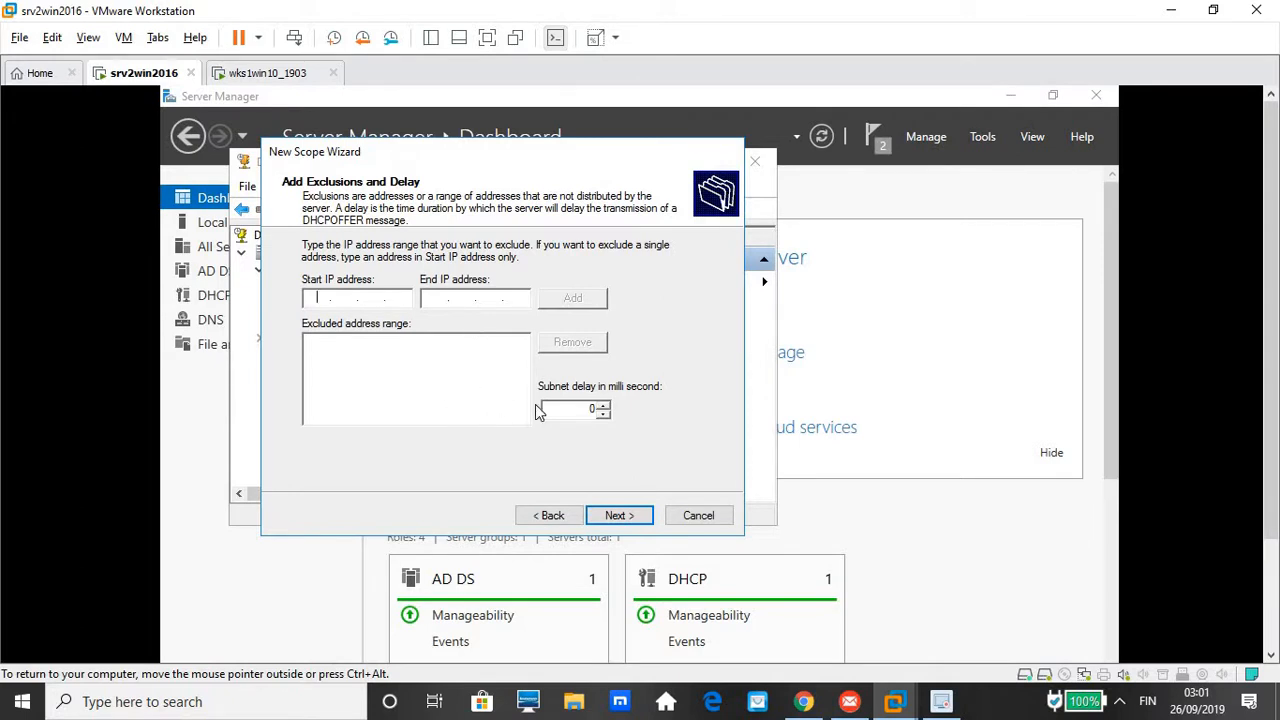
# Add no exclusions, keep the 8-day lease, and choose to configure options now
pyautogui.click(612, 516)
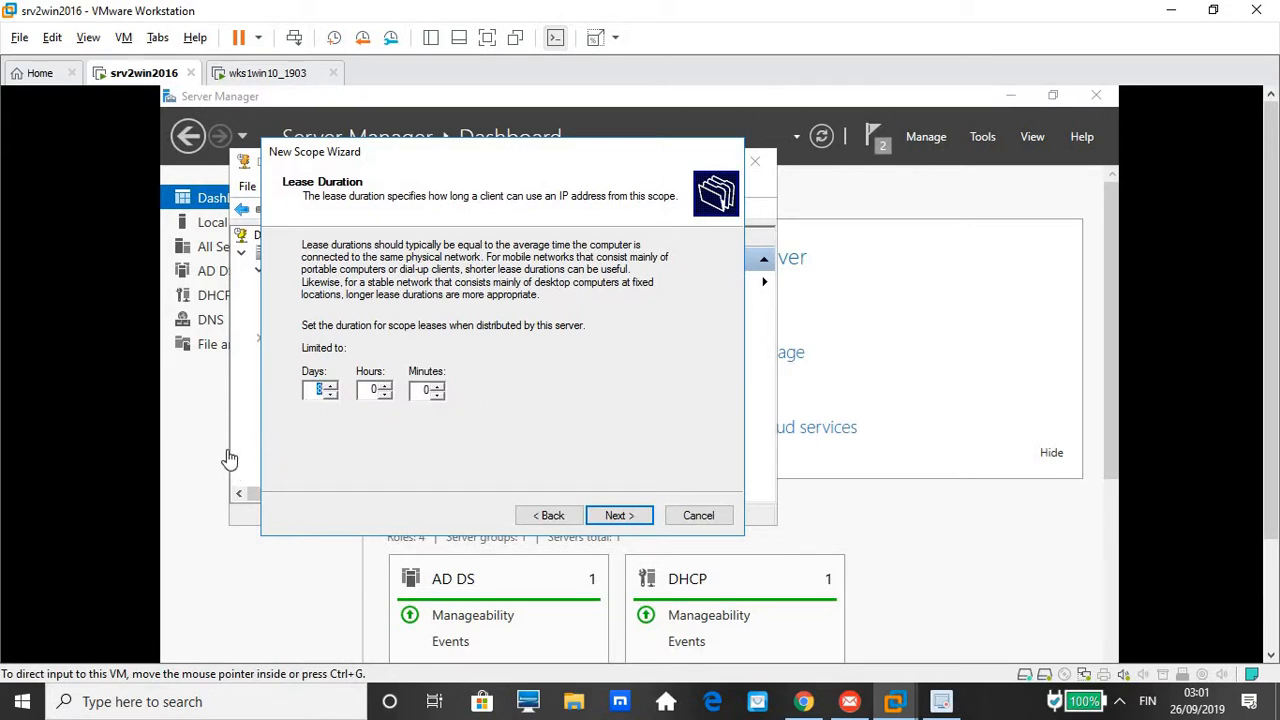
pyautogui.click(619, 516)
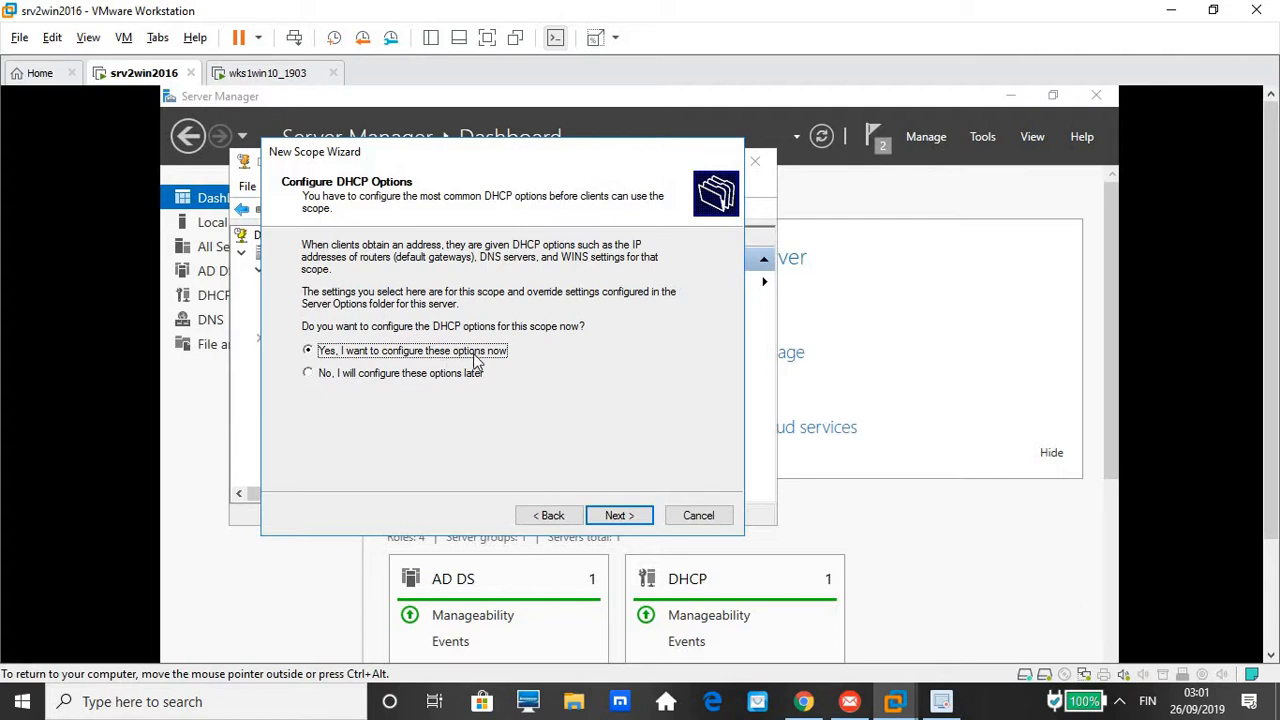
pyautogui.click(622, 516)
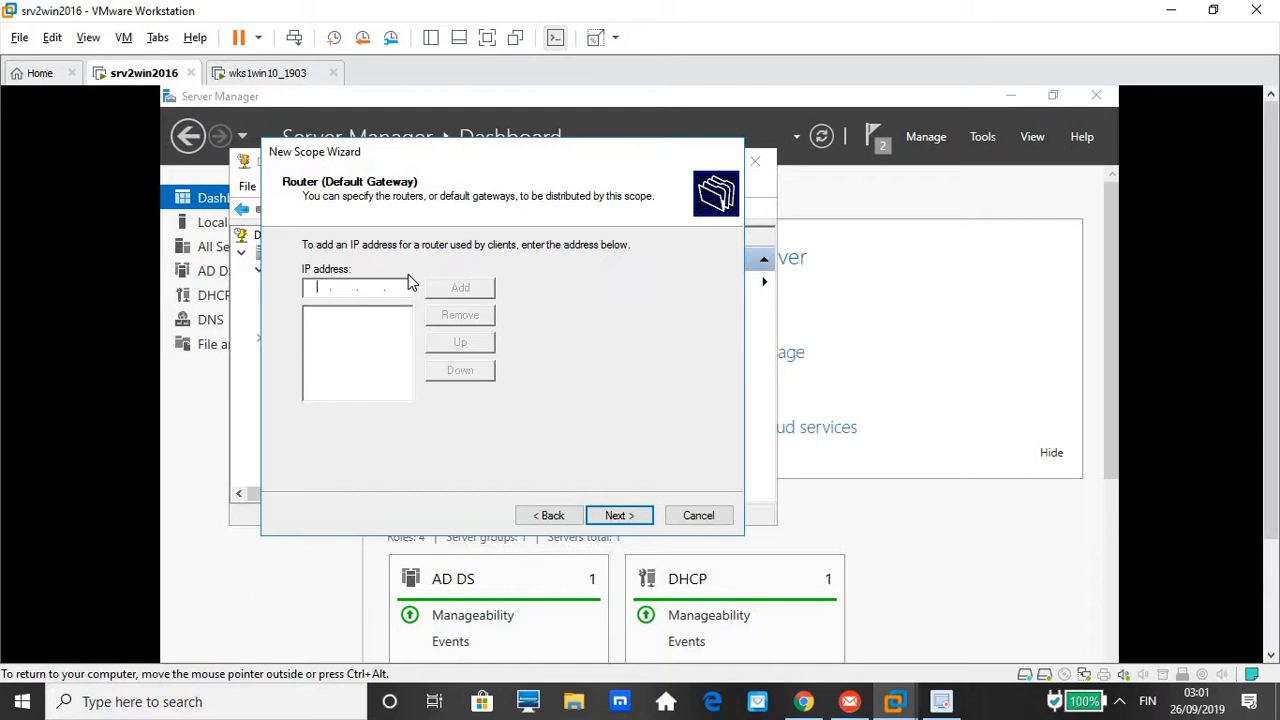
# Add 192.168.100.2 as the scope's router (default gateway)
pyautogui.write('192')
pyautogui.write('168 . 100 . 2')
pyautogui.click(480, 293)
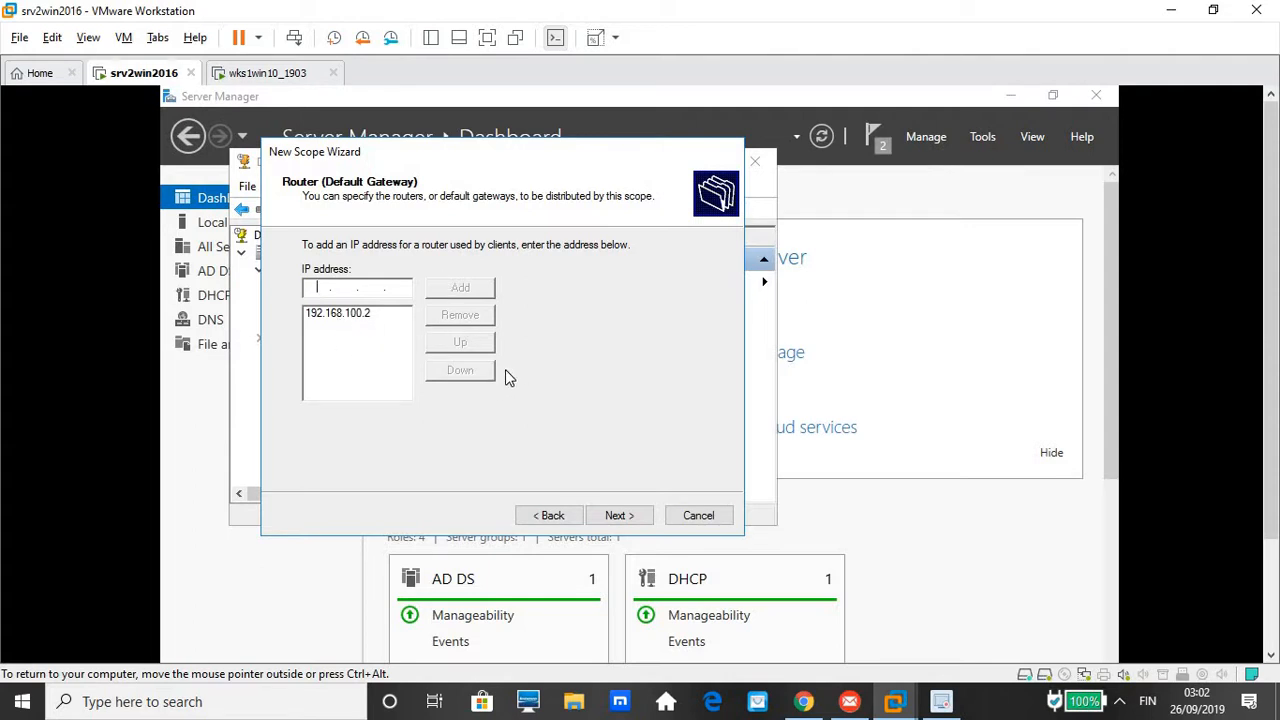
pyautogui.click(630, 521)
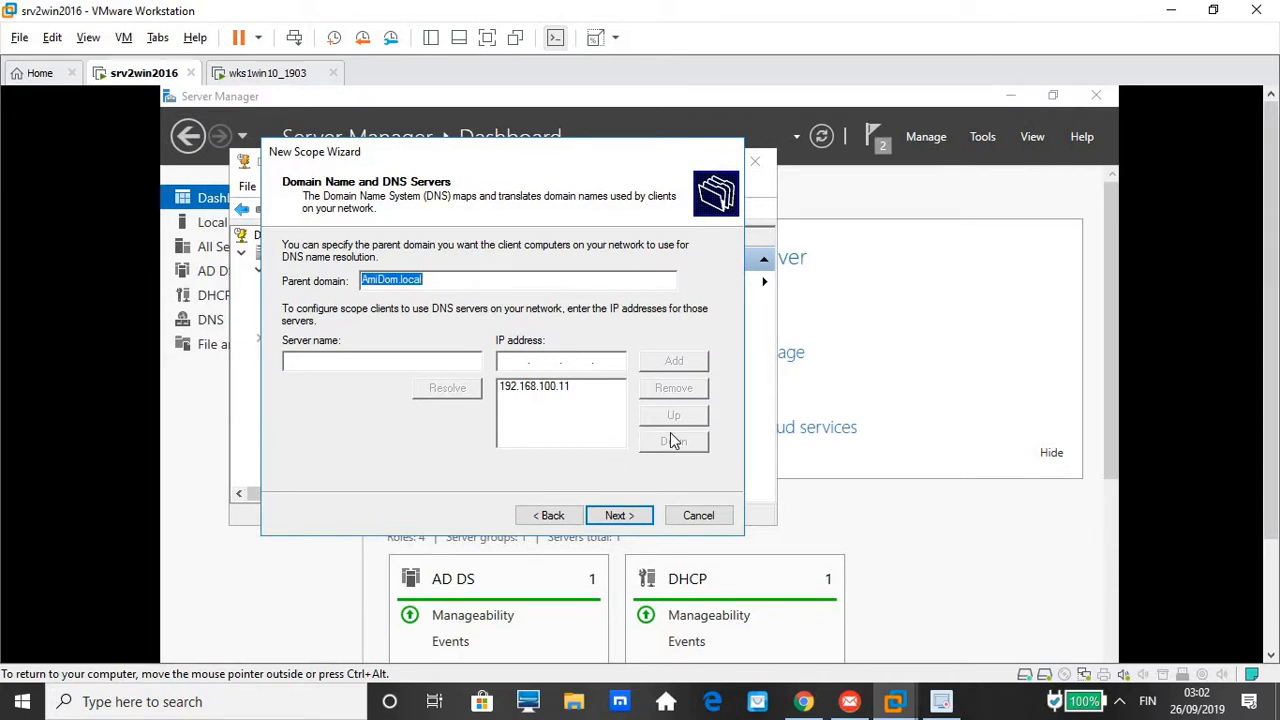
# Accept the AmiDom.local DNS settings, activate the LAN scope and finish the wizard
pyautogui.click(615, 519)
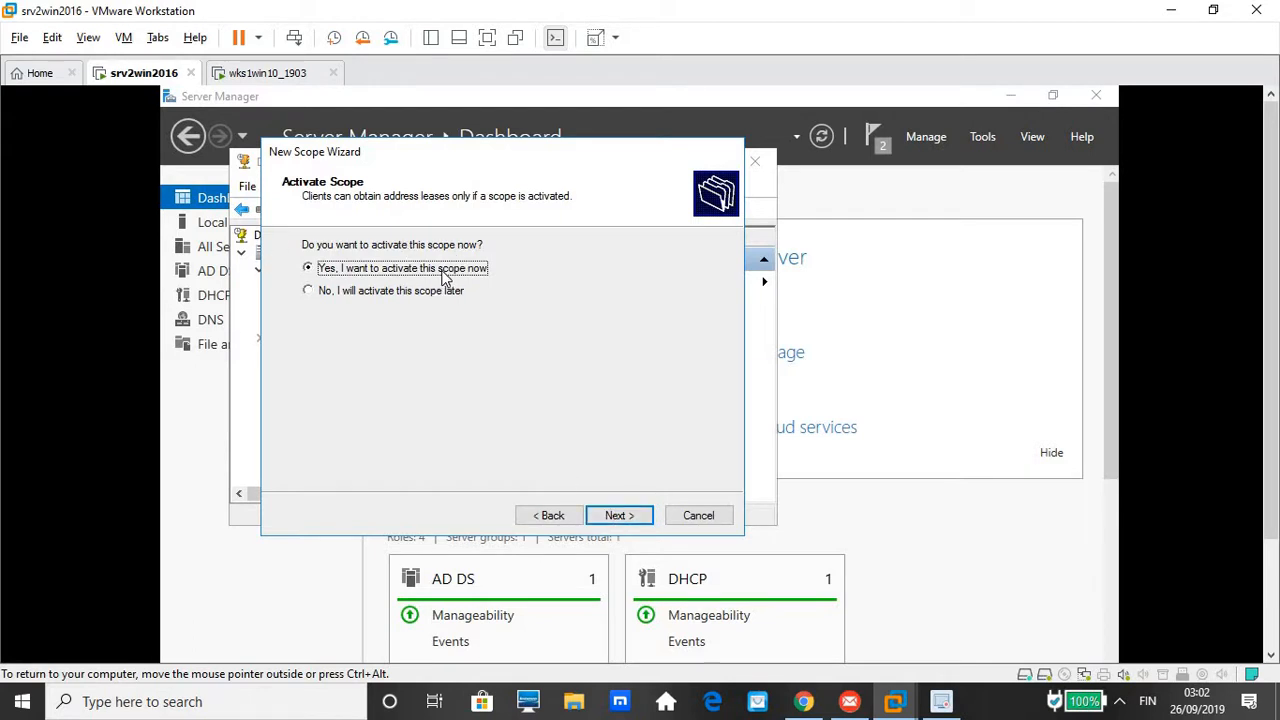
pyautogui.click(619, 515)
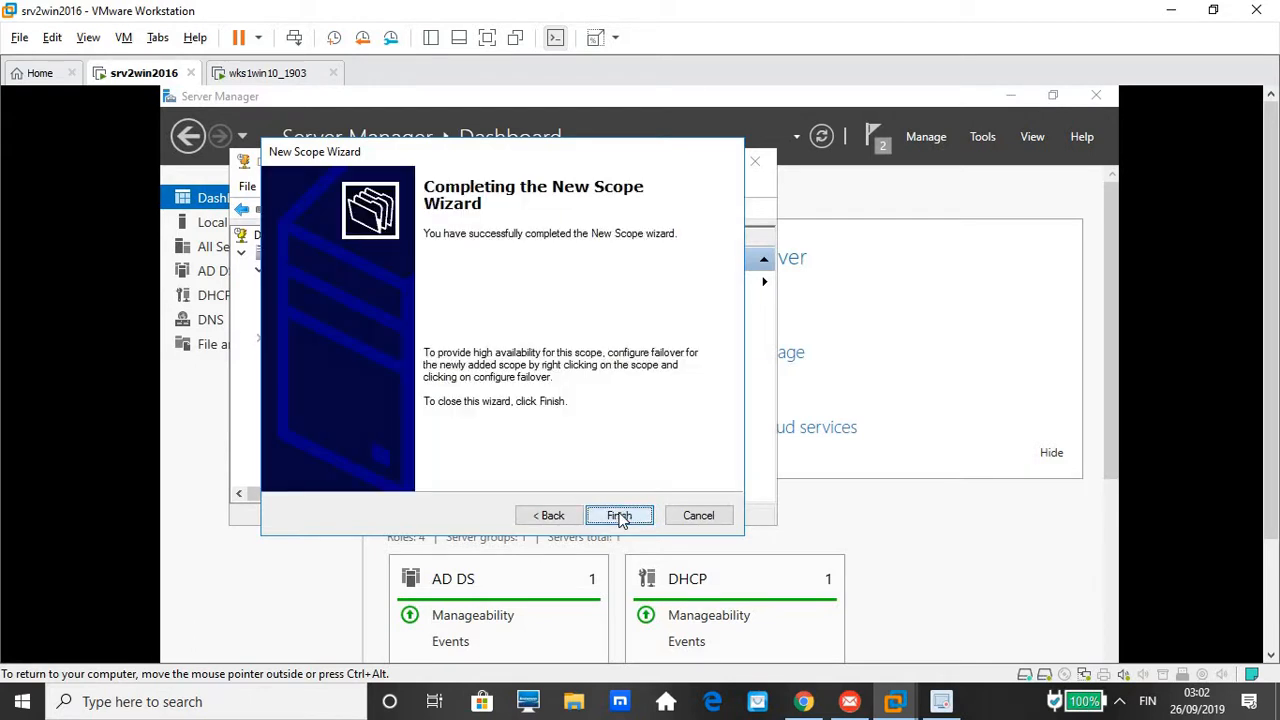
pyautogui.click(619, 515)
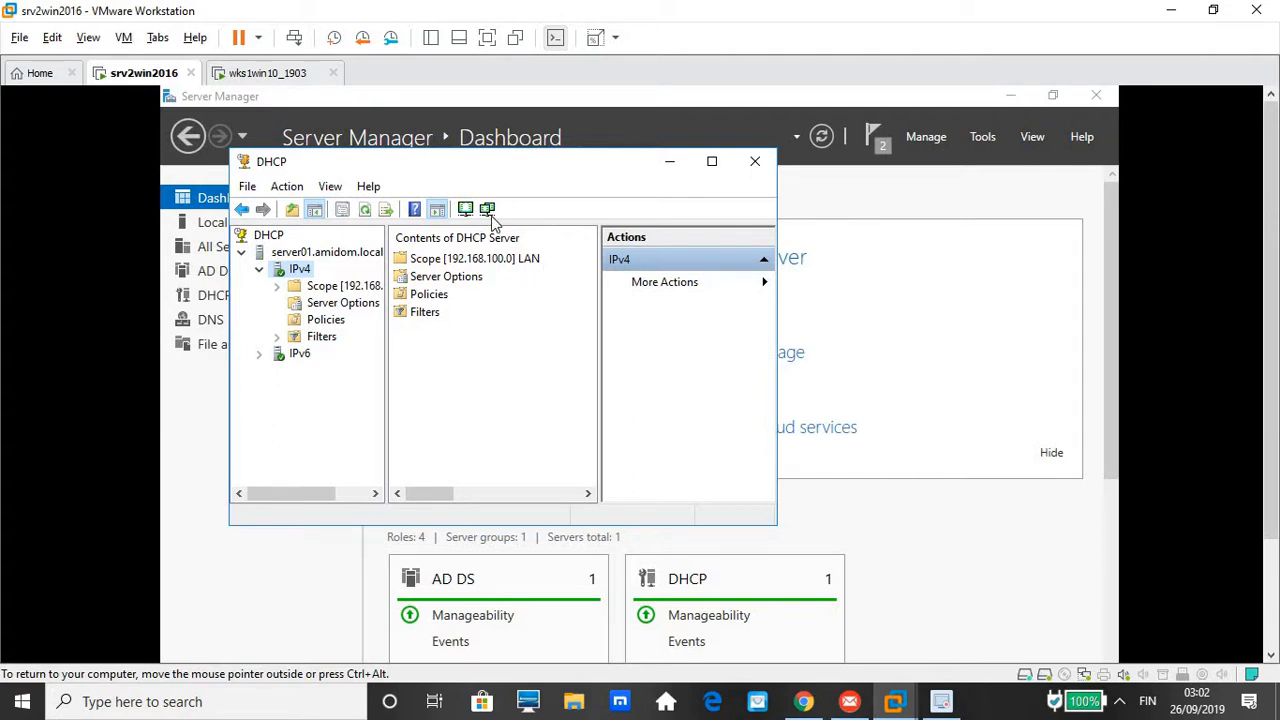
# Open Scope [192.168.100.0] LAN and check that Address Leases is still empty
pyautogui.doubleClick(461, 258)
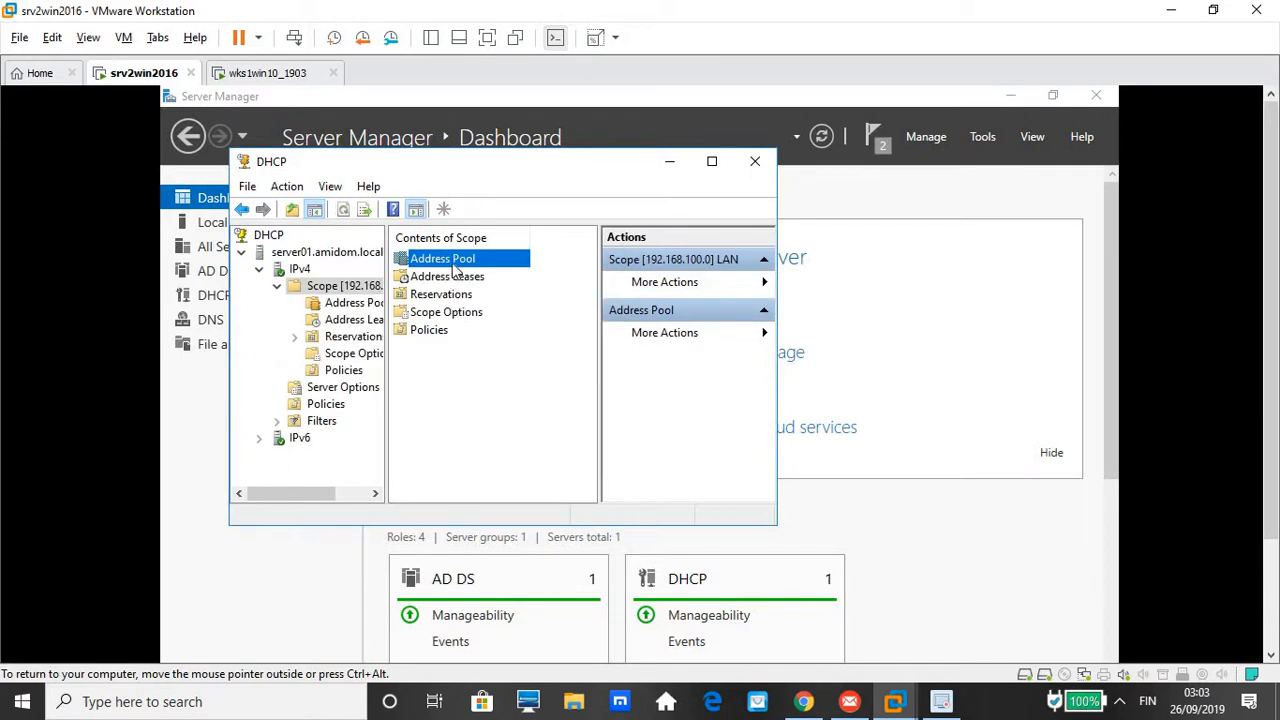
pyautogui.click(463, 284)
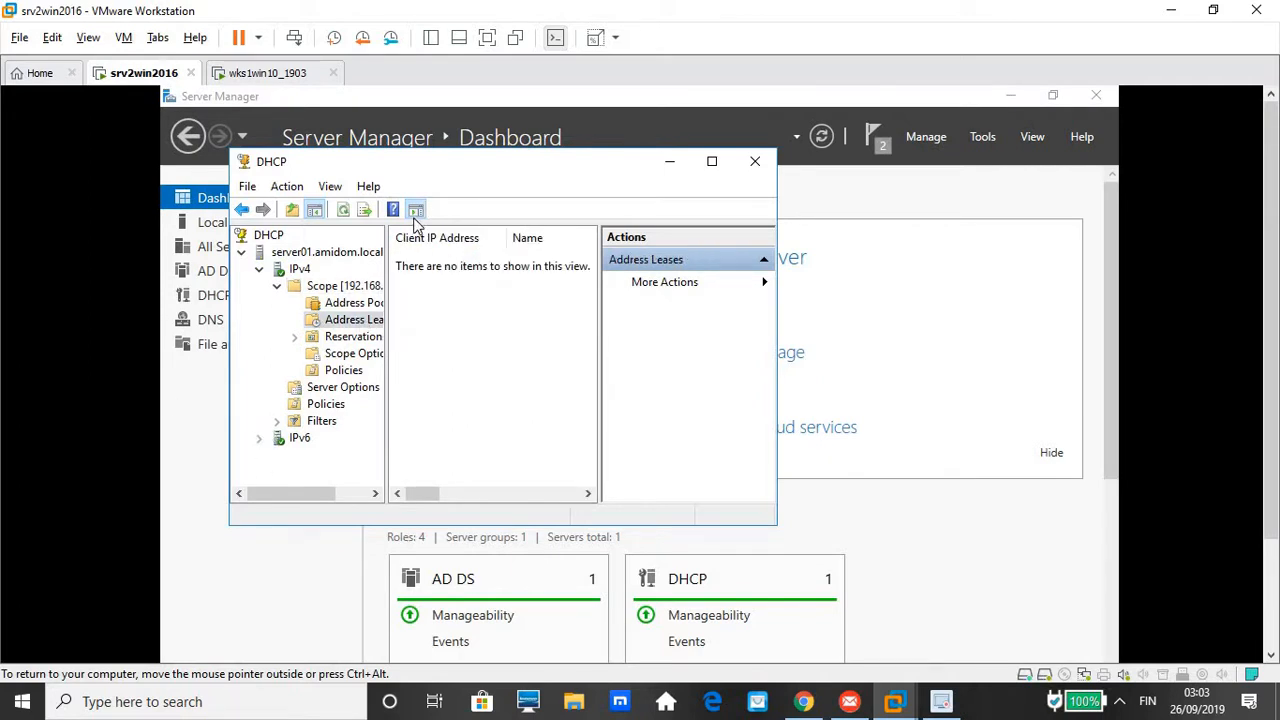
pyautogui.click(325, 289)
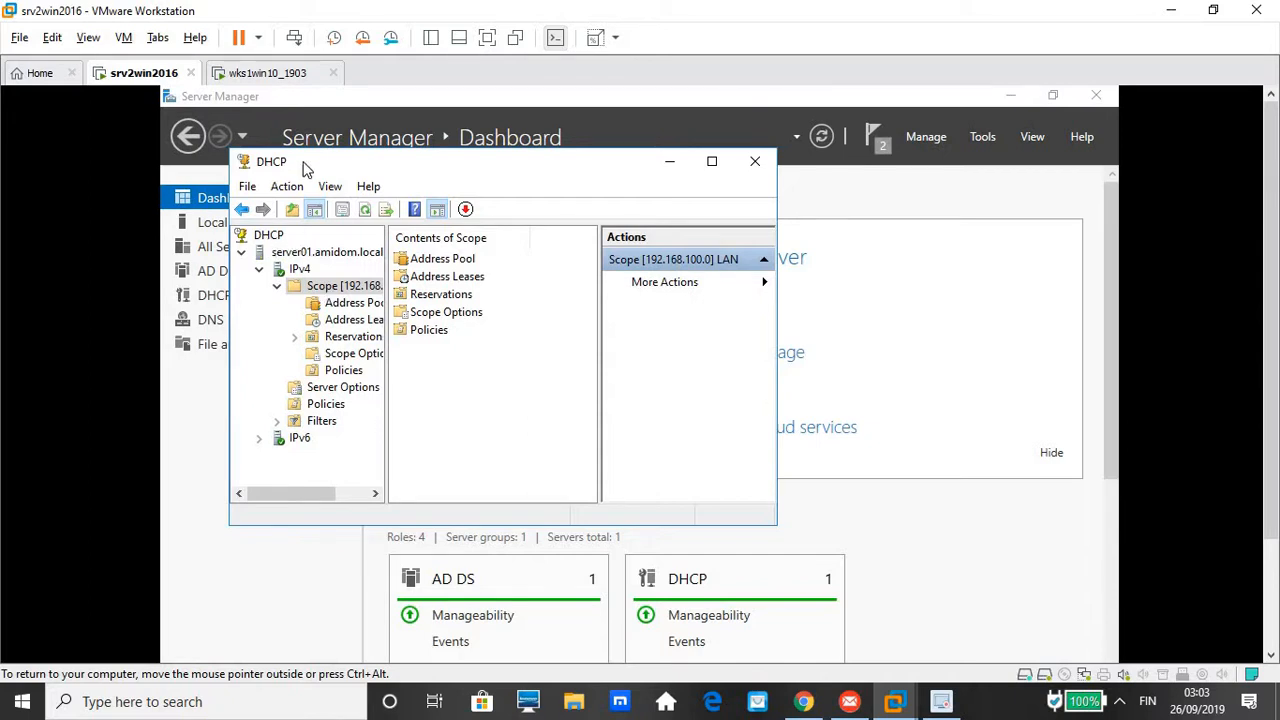
# On the Windows 10 client, view Ethernet0's status and connection details
pyautogui.click(278, 80)
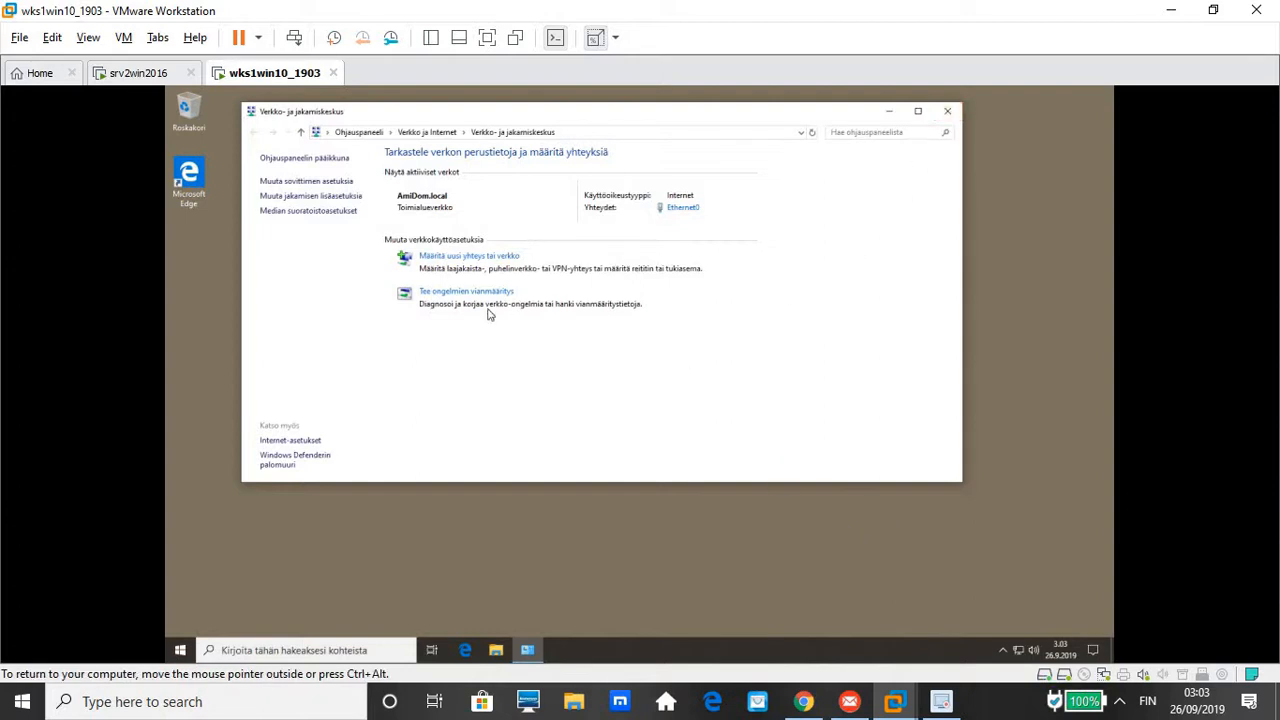
pyautogui.click(683, 208)
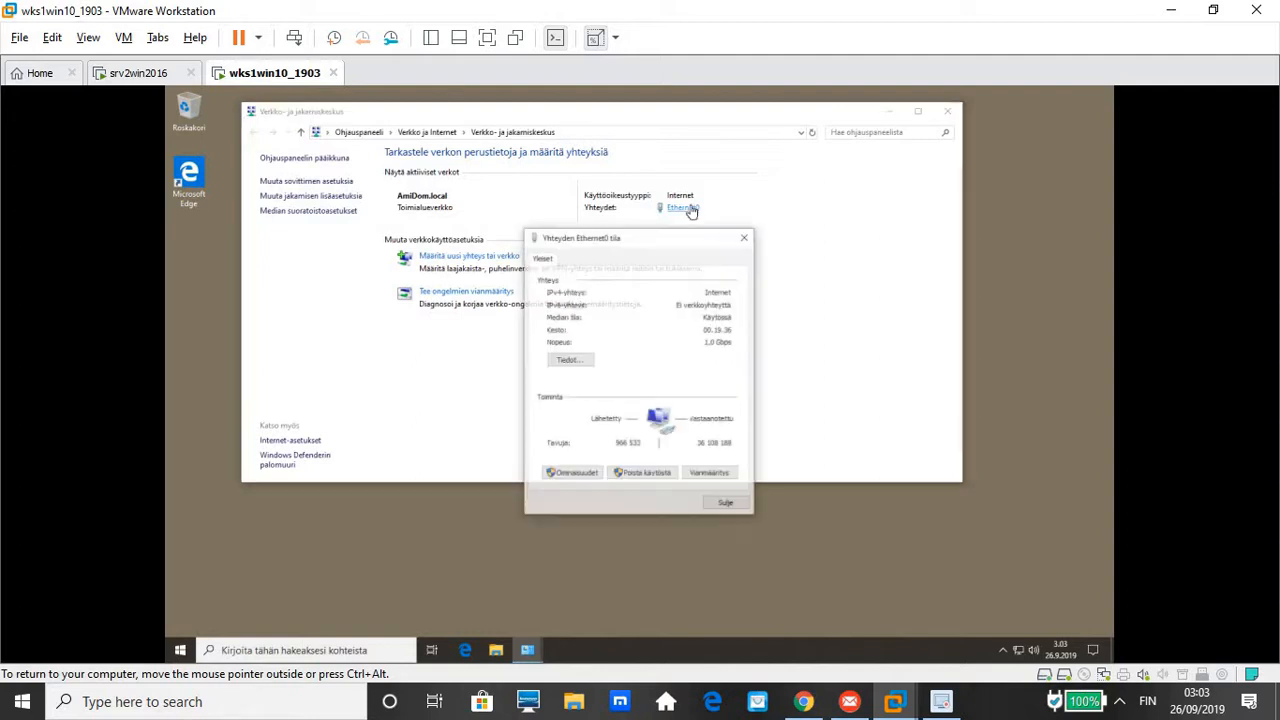
pyautogui.click(577, 362)
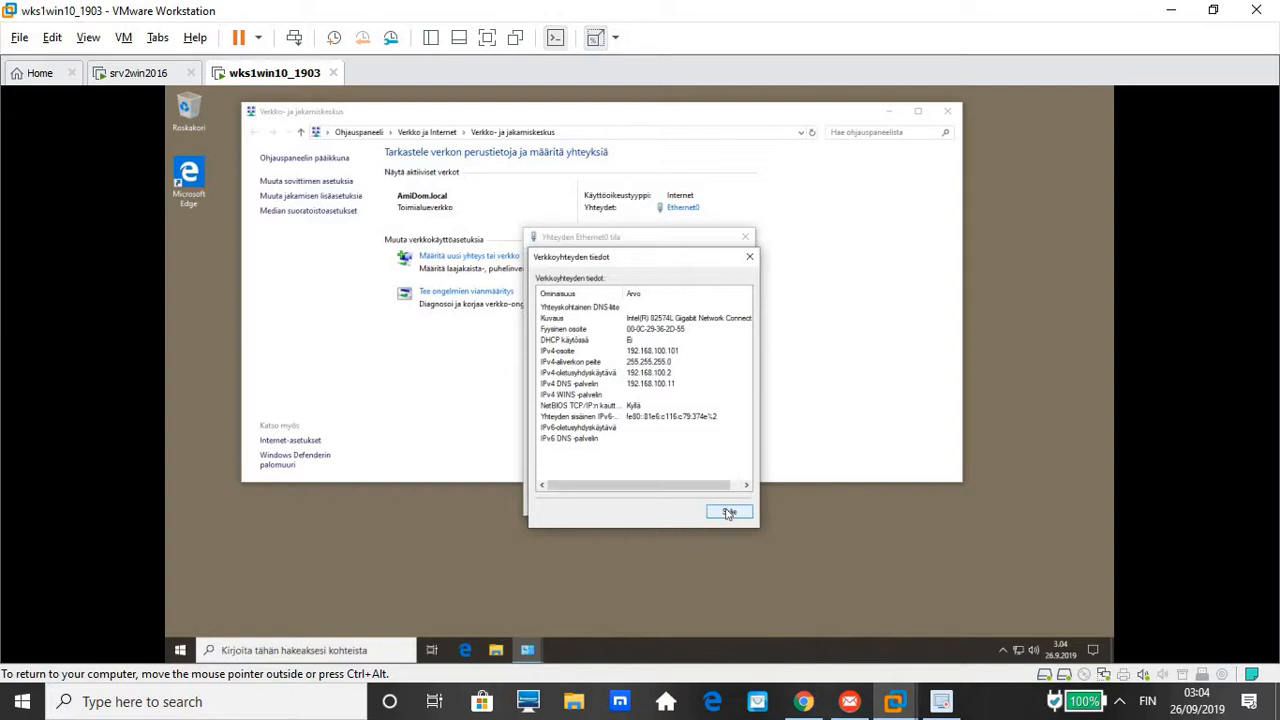
pyautogui.click(729, 513)
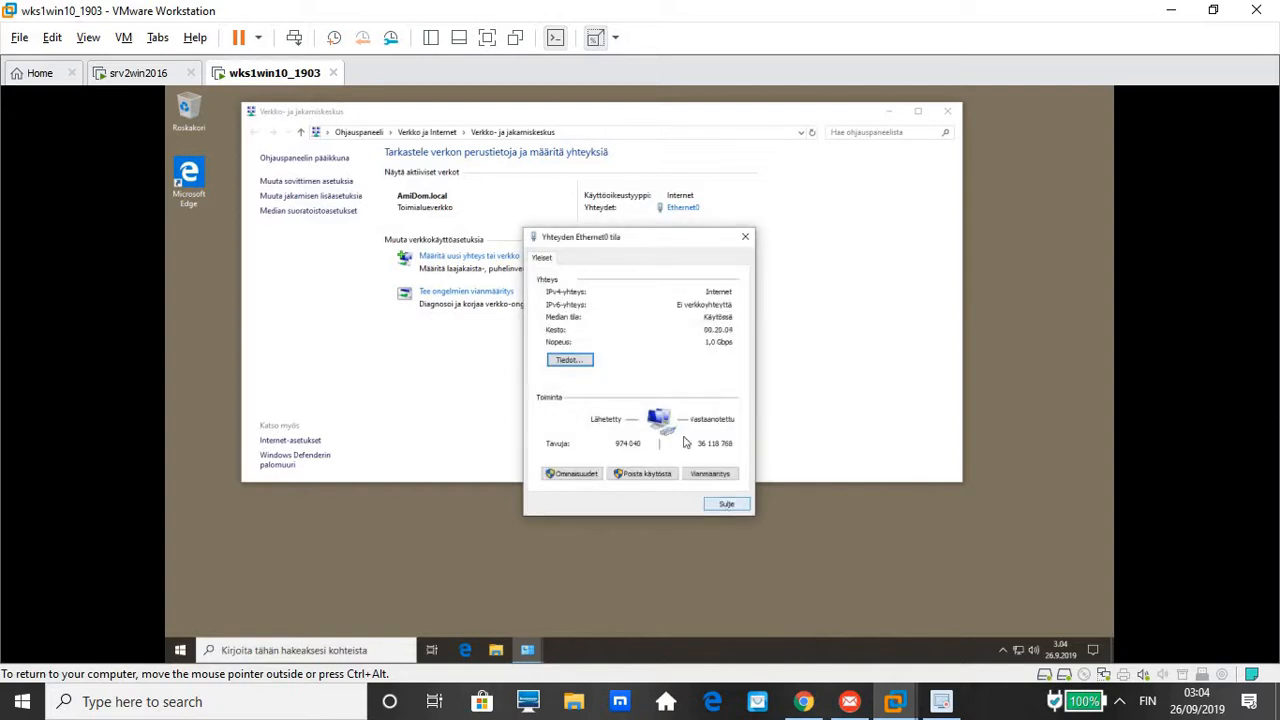
# Set Ethernet0's IPv4 to obtain an address automatically with DNS server 192.168.100.11
pyautogui.click(572, 474)
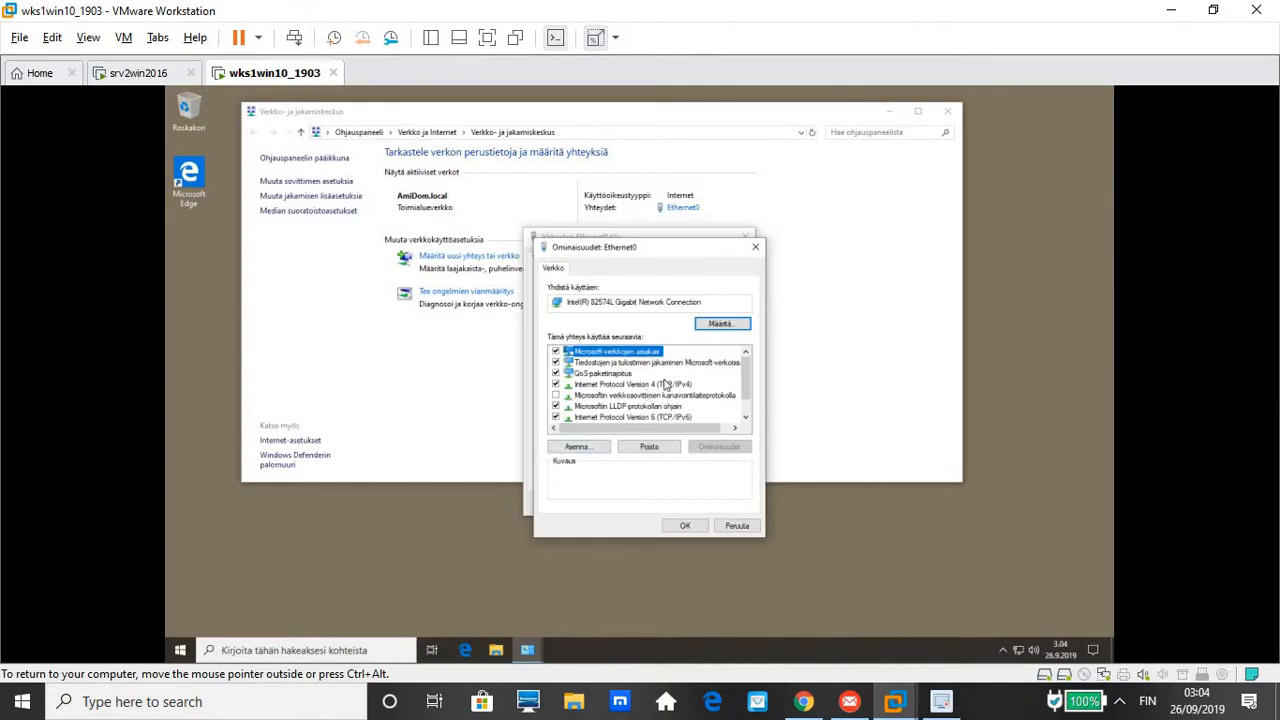
pyautogui.doubleClick(665, 385)
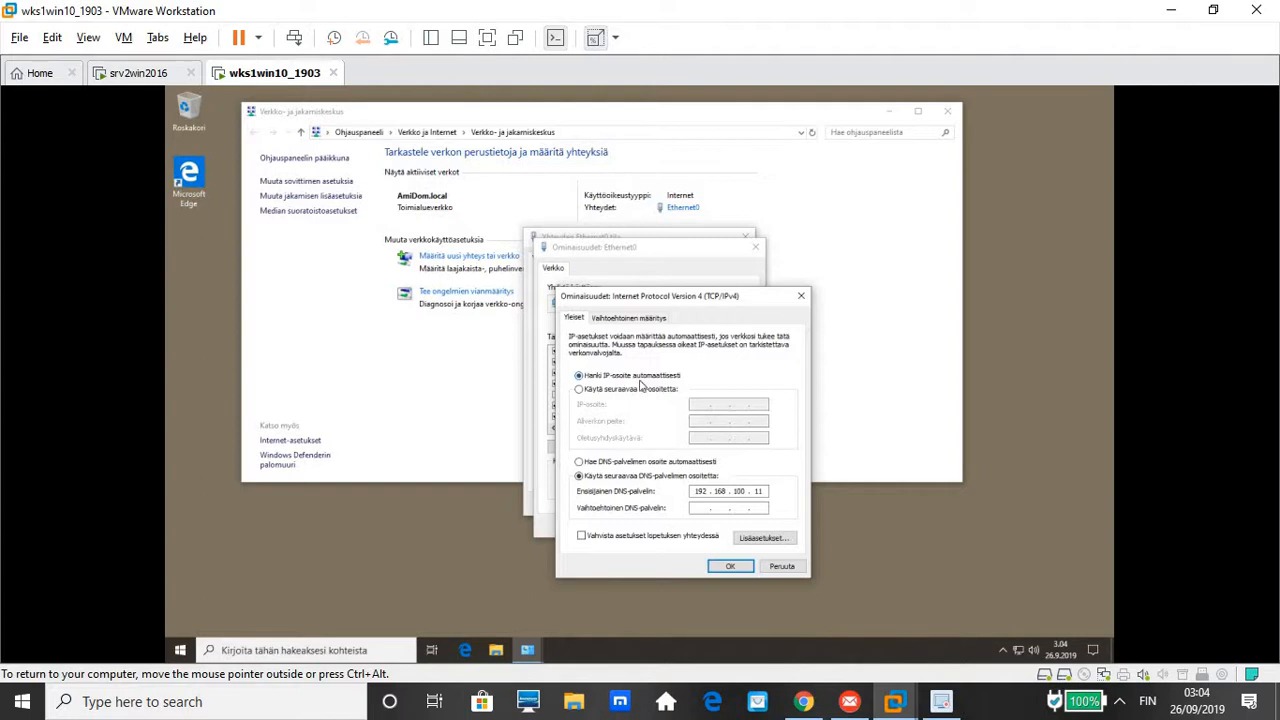
pyautogui.click(731, 566)
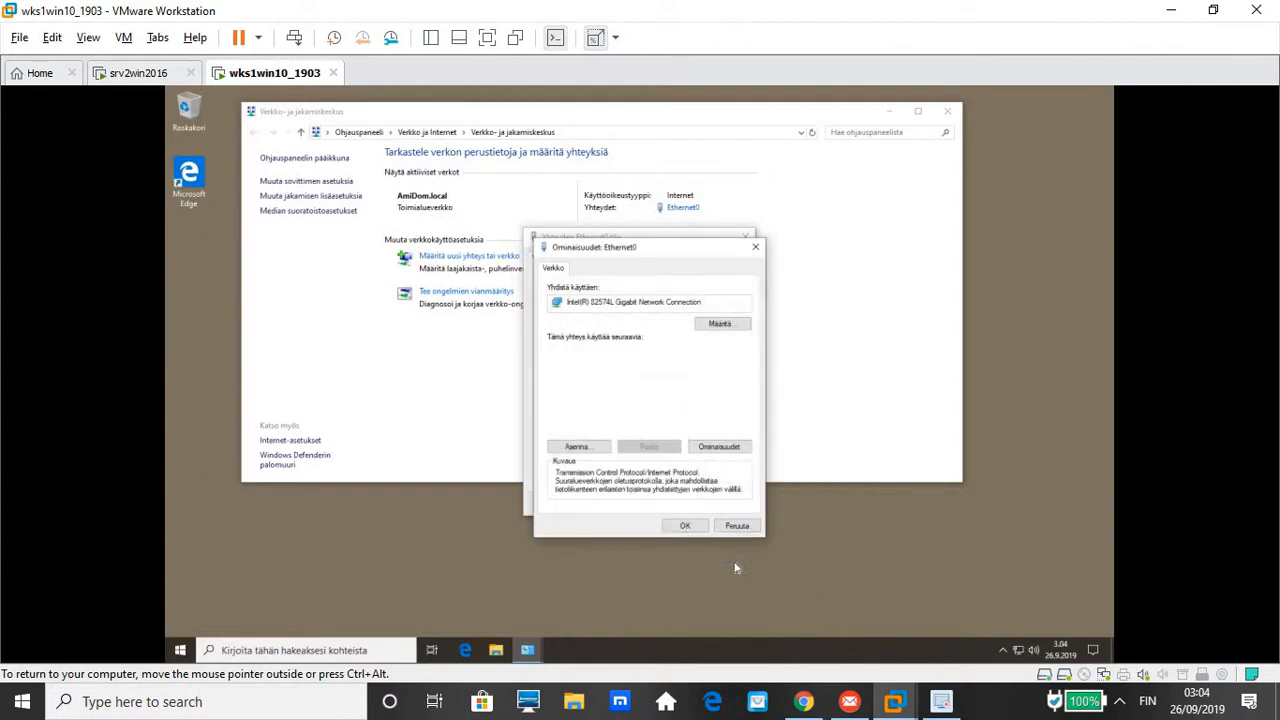
pyautogui.click(685, 528)
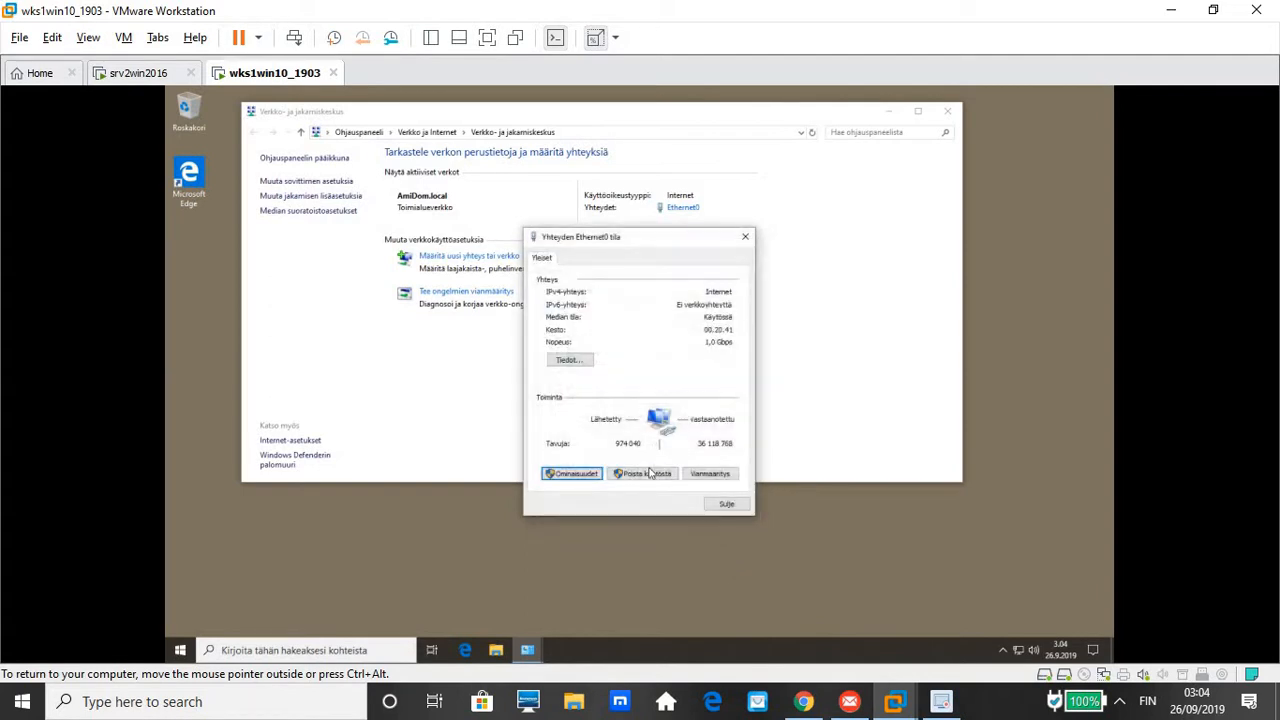
# Confirm Ethernet0's 192.168.100.150 lease from DHCP server 192.168.100.11, then open Windows search
pyautogui.click(578, 360)
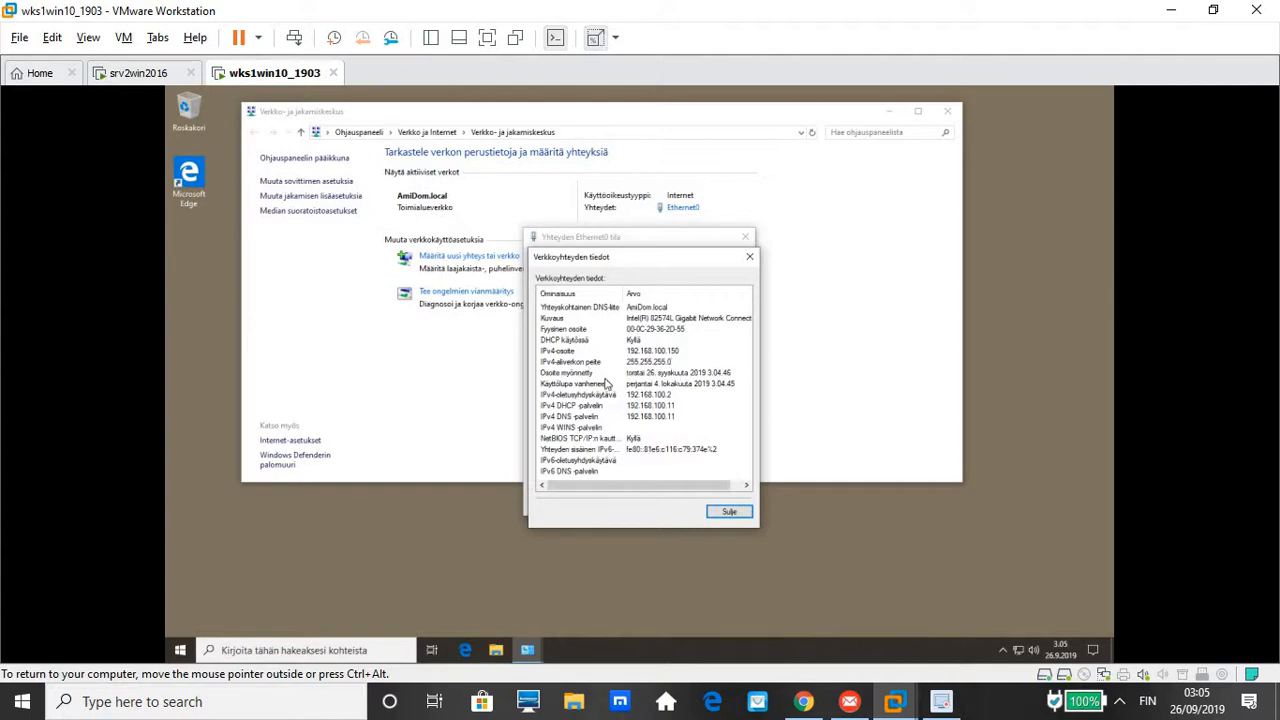
pyautogui.click(227, 650)
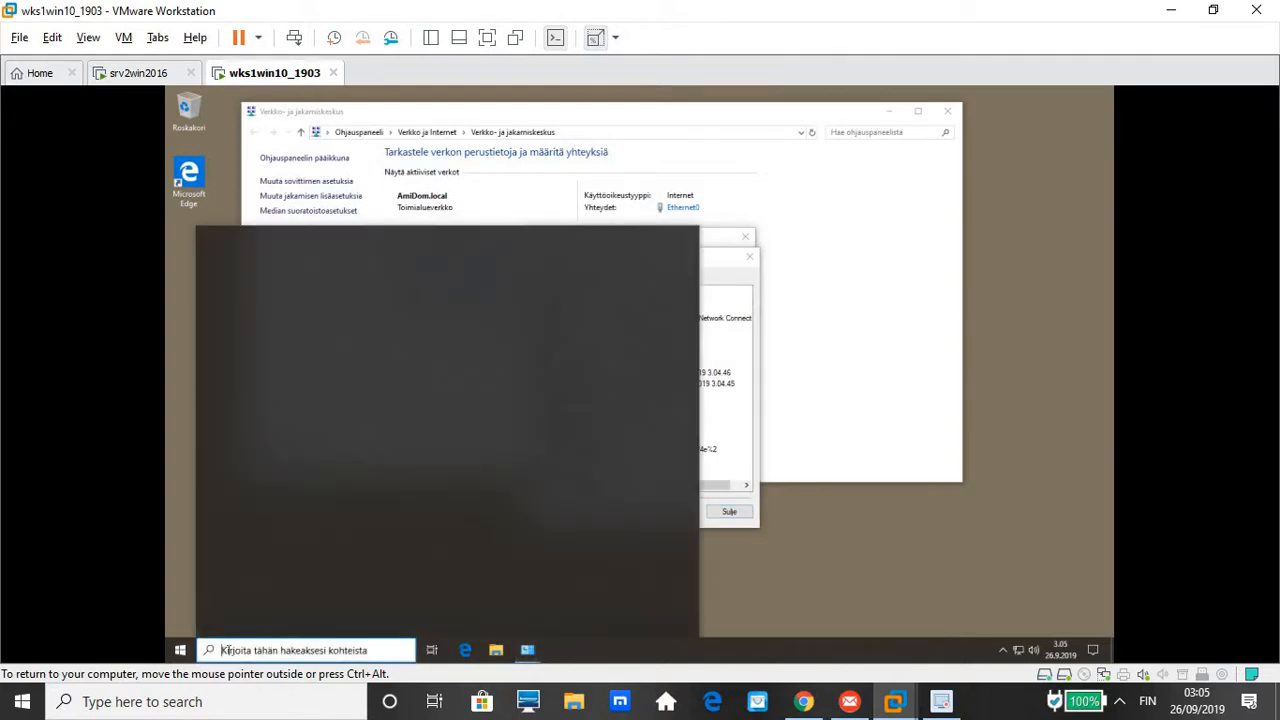
# Launch Command Prompt from search and run ipconfig /all
pyautogui.write('cmd')
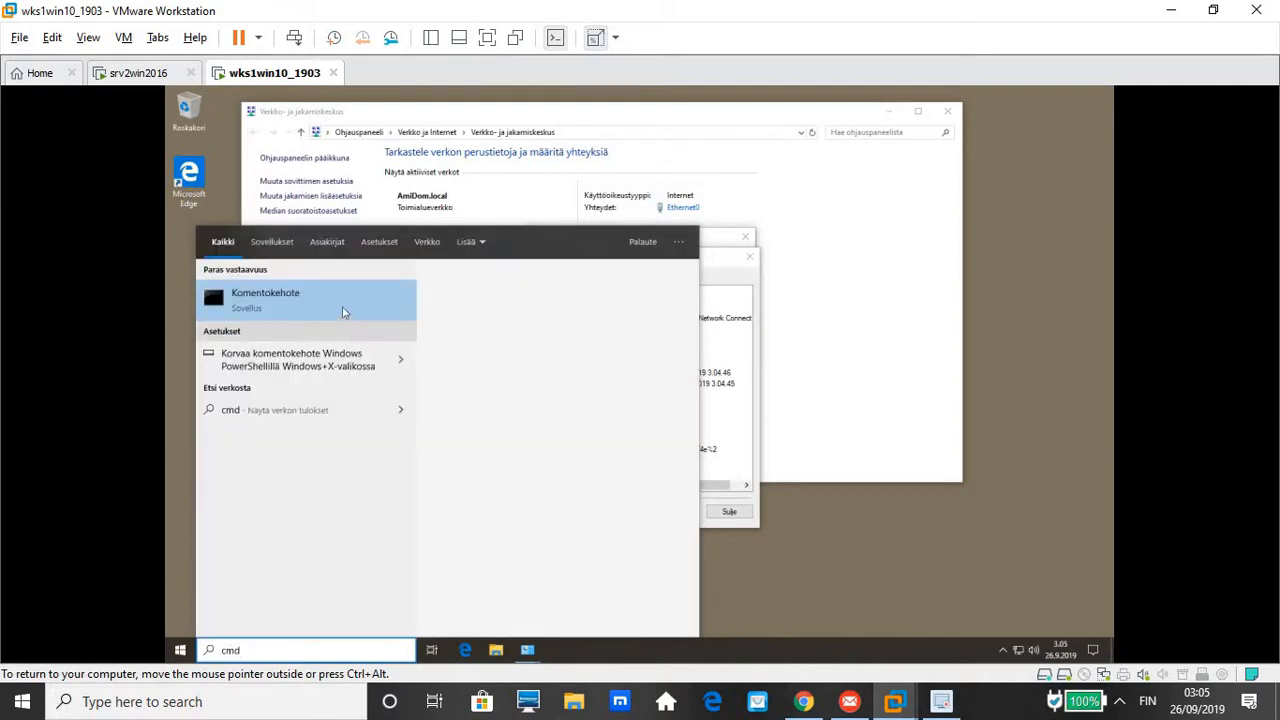
pyautogui.click(342, 313)
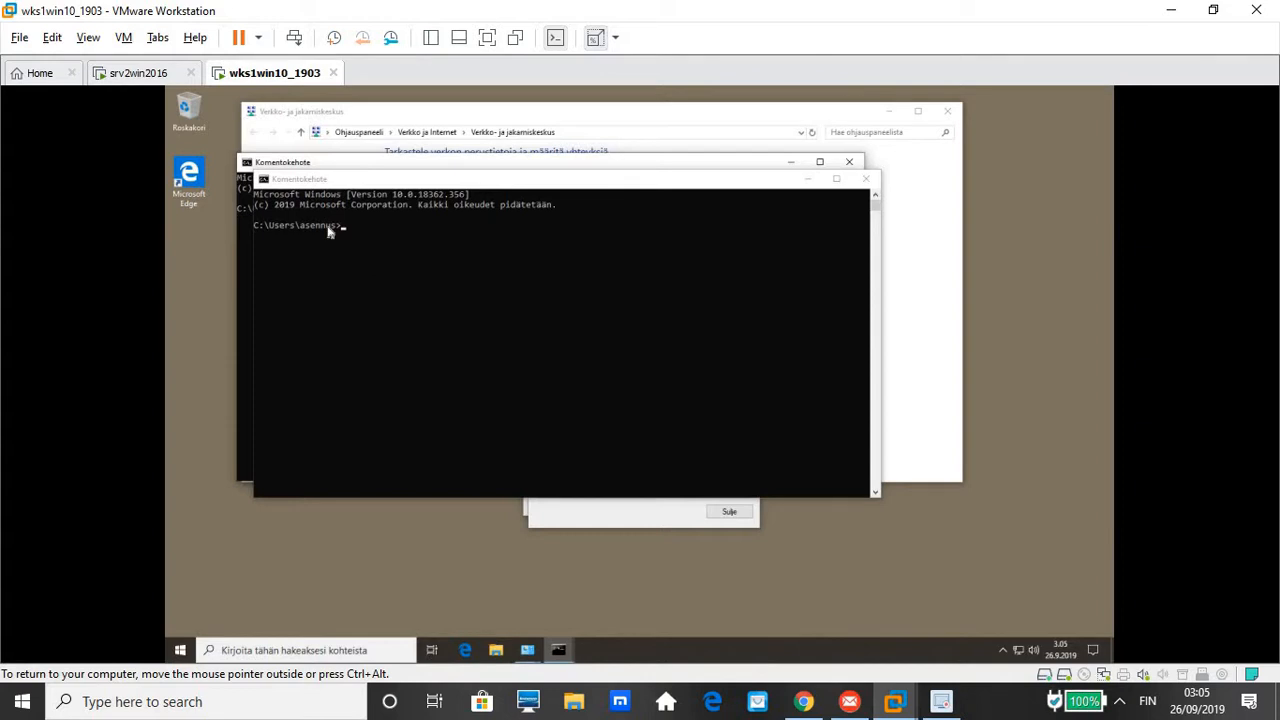
pyautogui.click(368, 233)
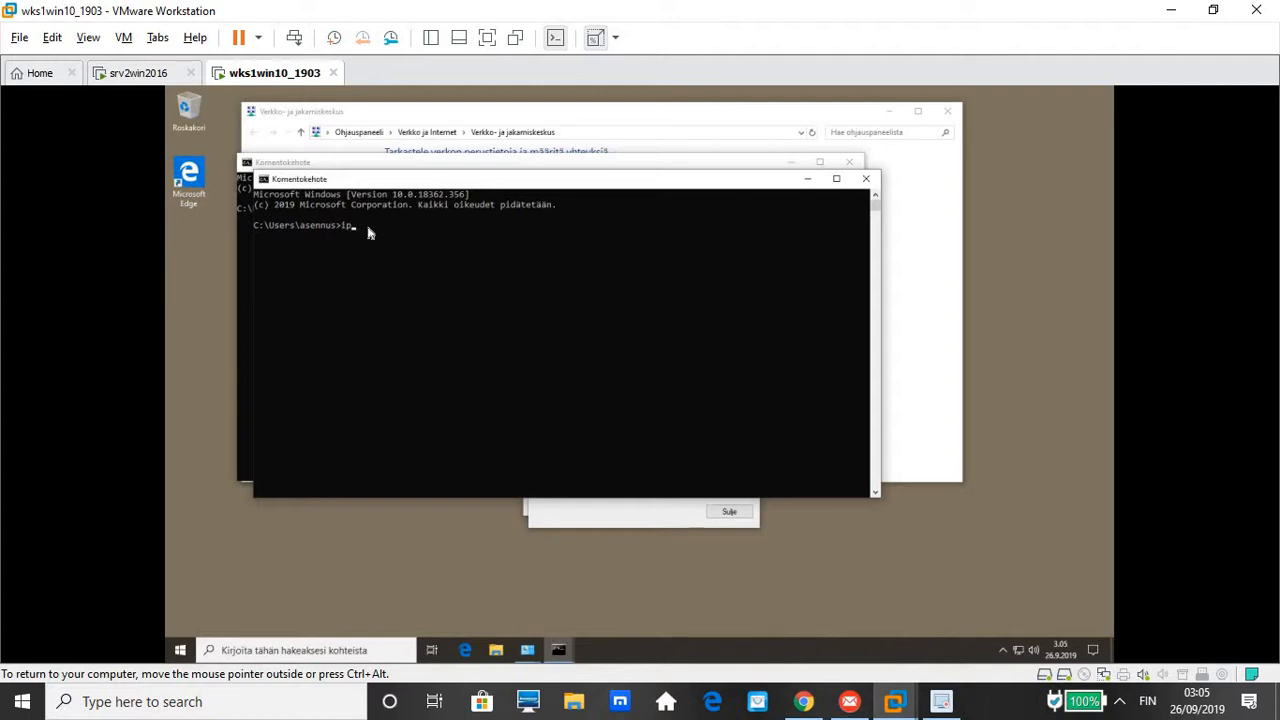
pyautogui.write('ipconfi')
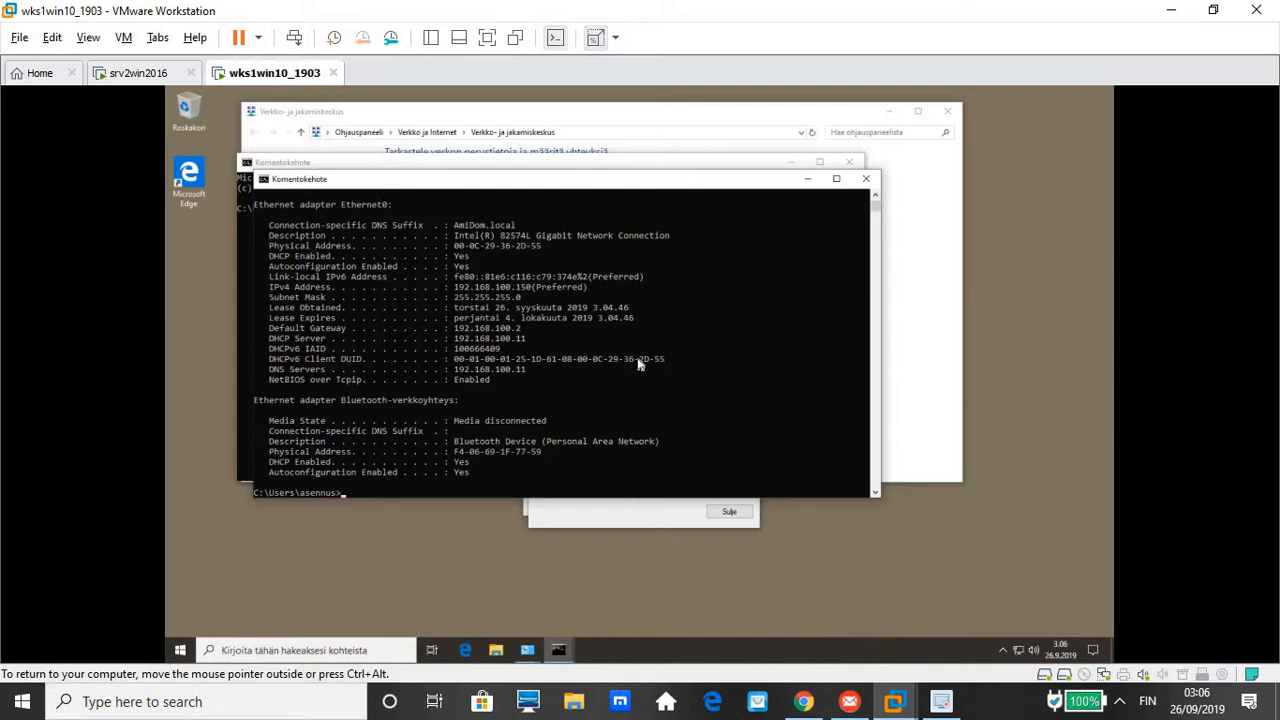
# Type ipconfig /renew but clear it unrun, then close both Command Prompt windows
pyautogui.write('ipconfig /rev')
pyautogui.press('BackSpace')
pyautogui.write('new')
pyautogui.press('BackSpace')
pyautogui.press('BackSpace')
pyautogui.press('BackSpace')
pyautogui.press('BackSpace')
pyautogui.press('BackSpace')
pyautogui.press('BackSpace')
pyautogui.press('BackSpace')
pyautogui.press('BackSpace')
pyautogui.press('BackSpace')
pyautogui.press('BackSpace')
pyautogui.press('BackSpace')
pyautogui.press('BackSpace')
pyautogui.press('BackSpace')
pyautogui.press('BackSpace')
pyautogui.click(868, 180)
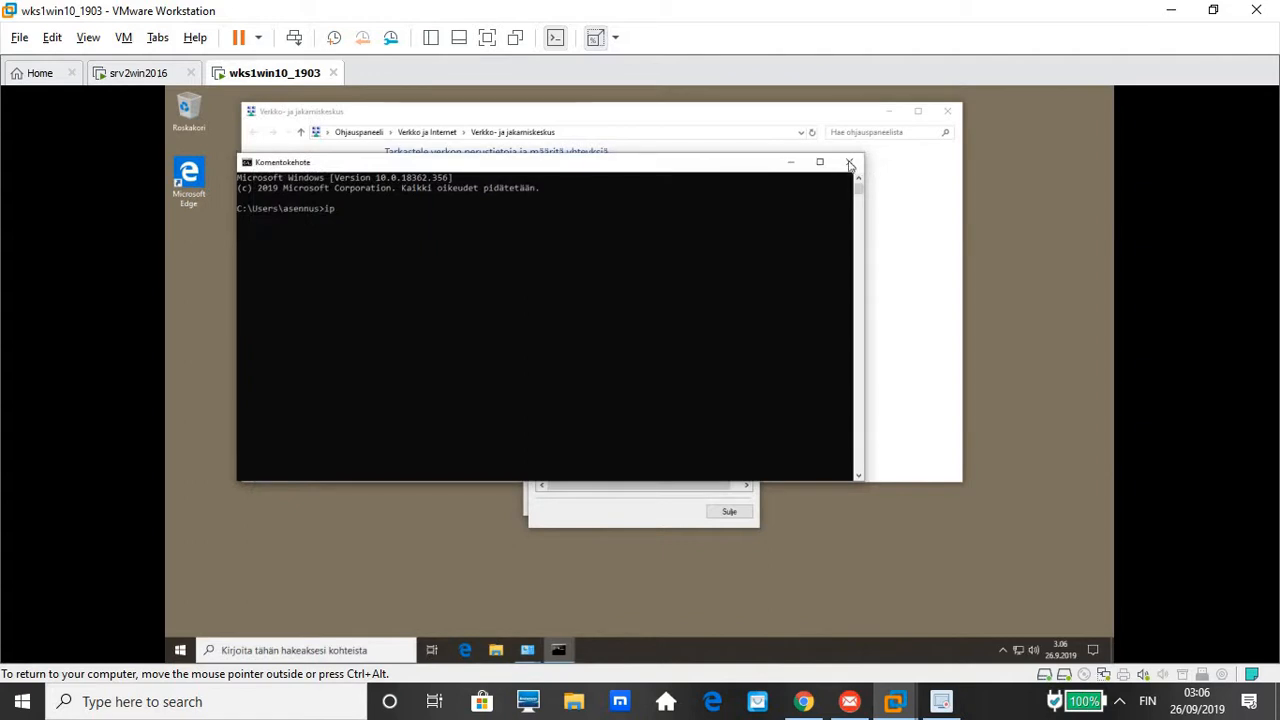
pyautogui.click(849, 162)
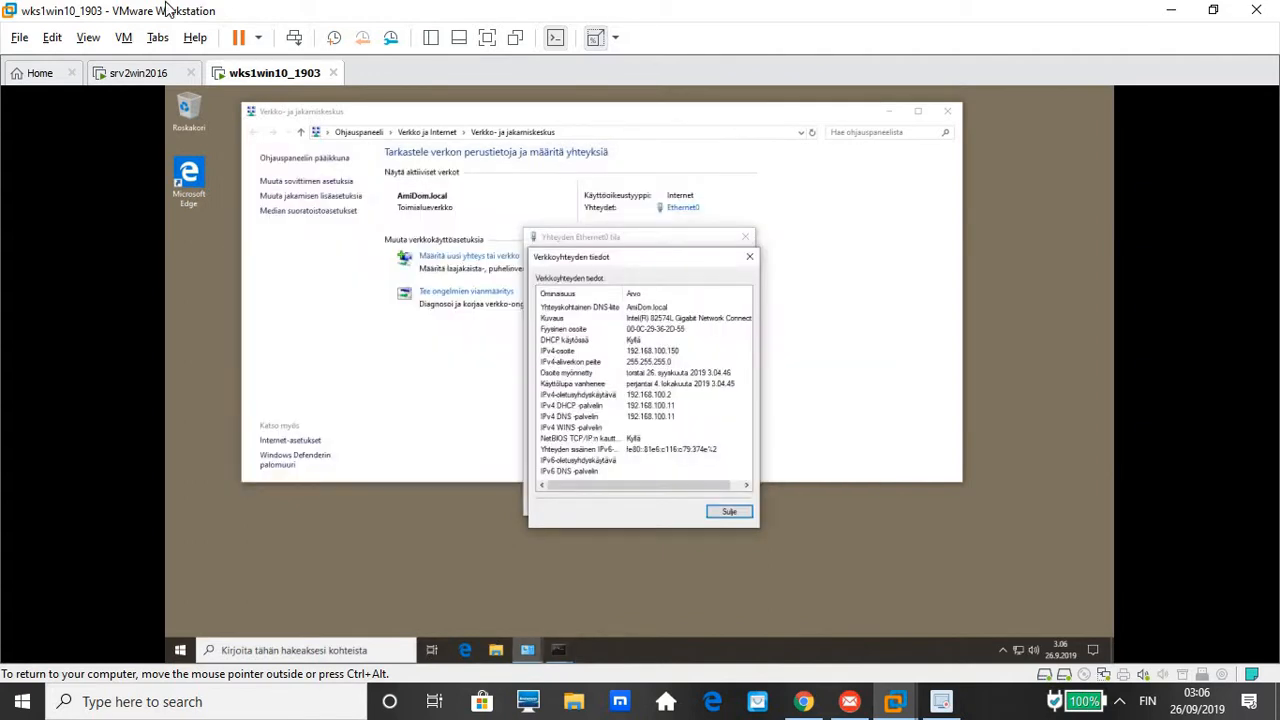
# On srv2win2016, check the scope's address pool 192.168.100.150–192.168.100.200 and its empty Address Leases
pyautogui.click(148, 76)
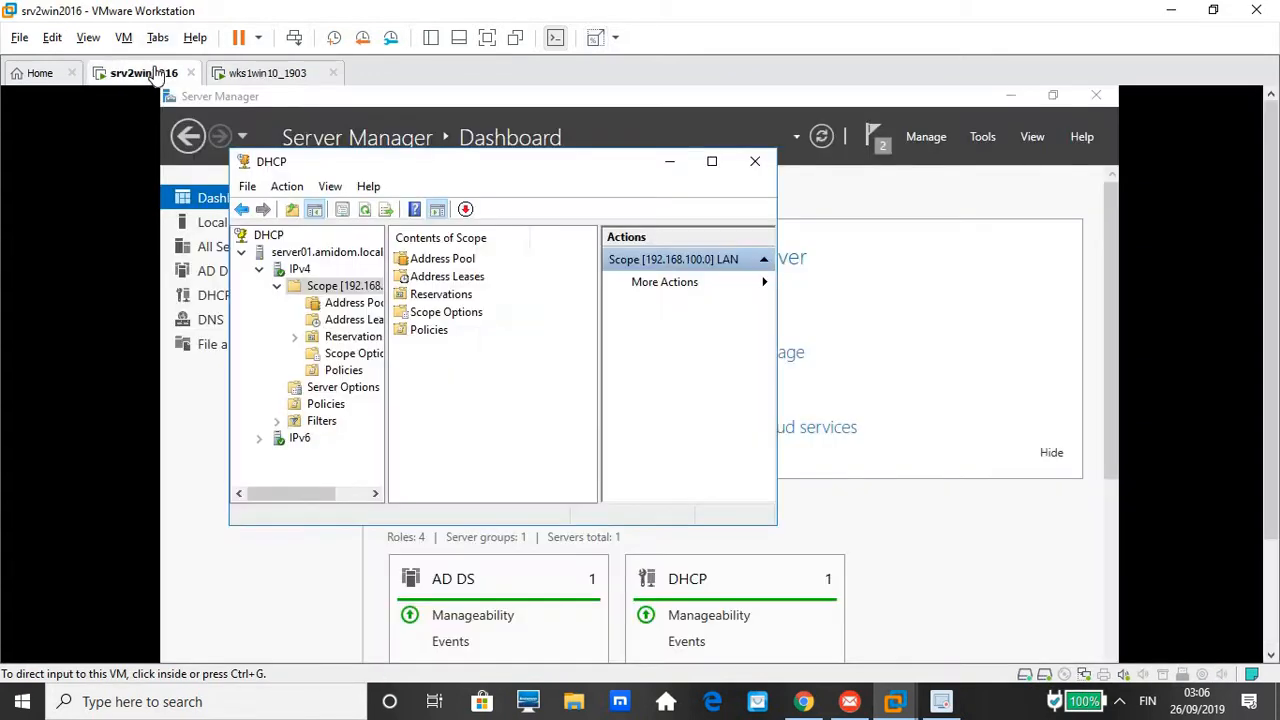
pyautogui.doubleClick(330, 289)
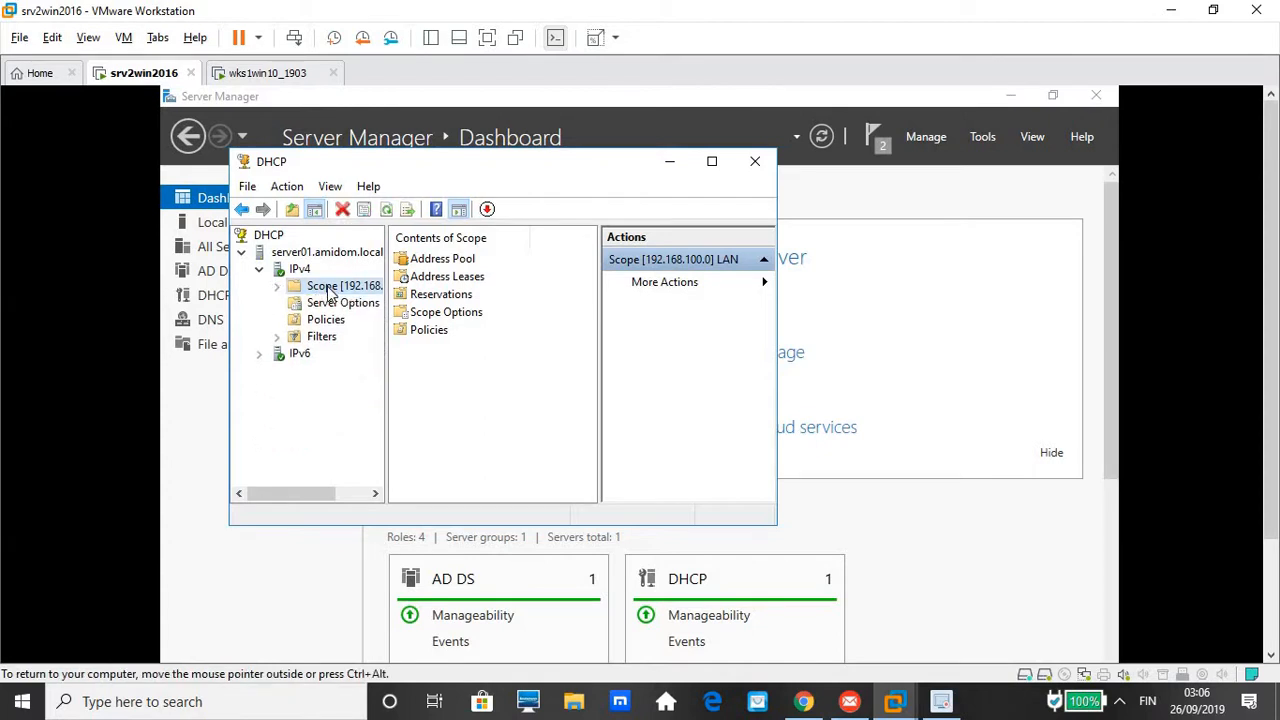
pyautogui.doubleClick(456, 262)
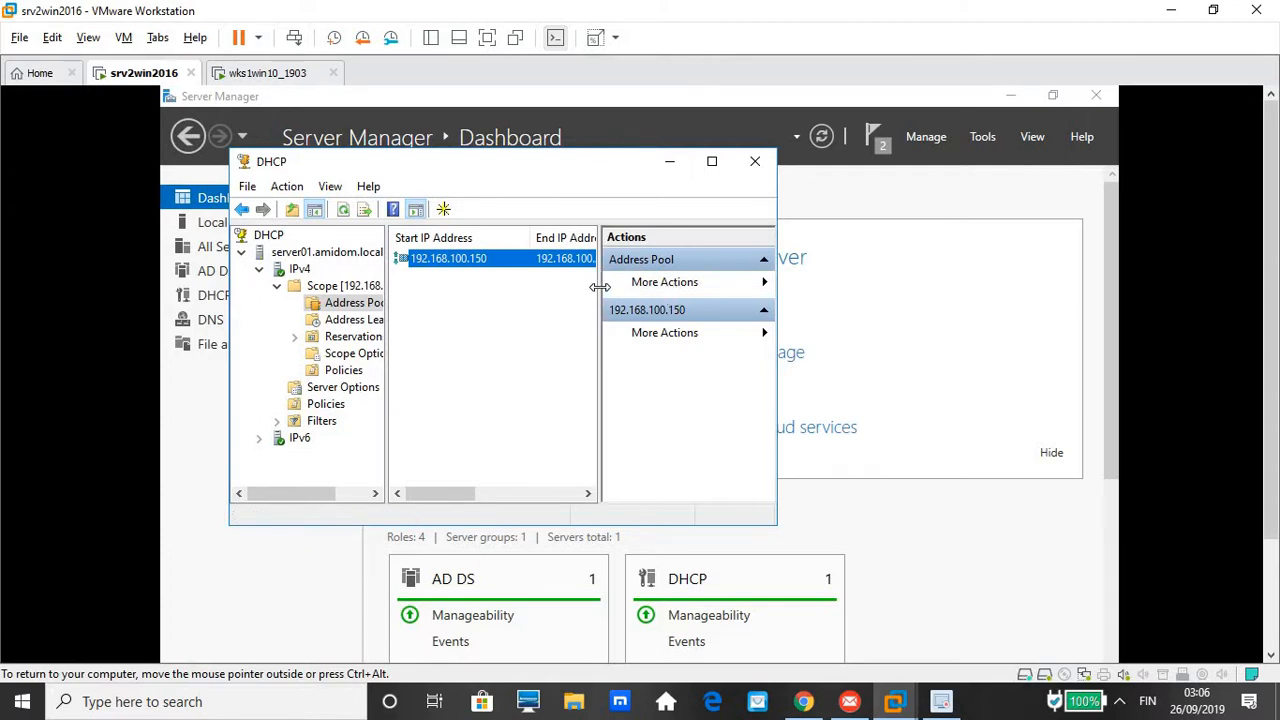
pyautogui.moveTo(600, 287); pyautogui.dragTo(641, 288)
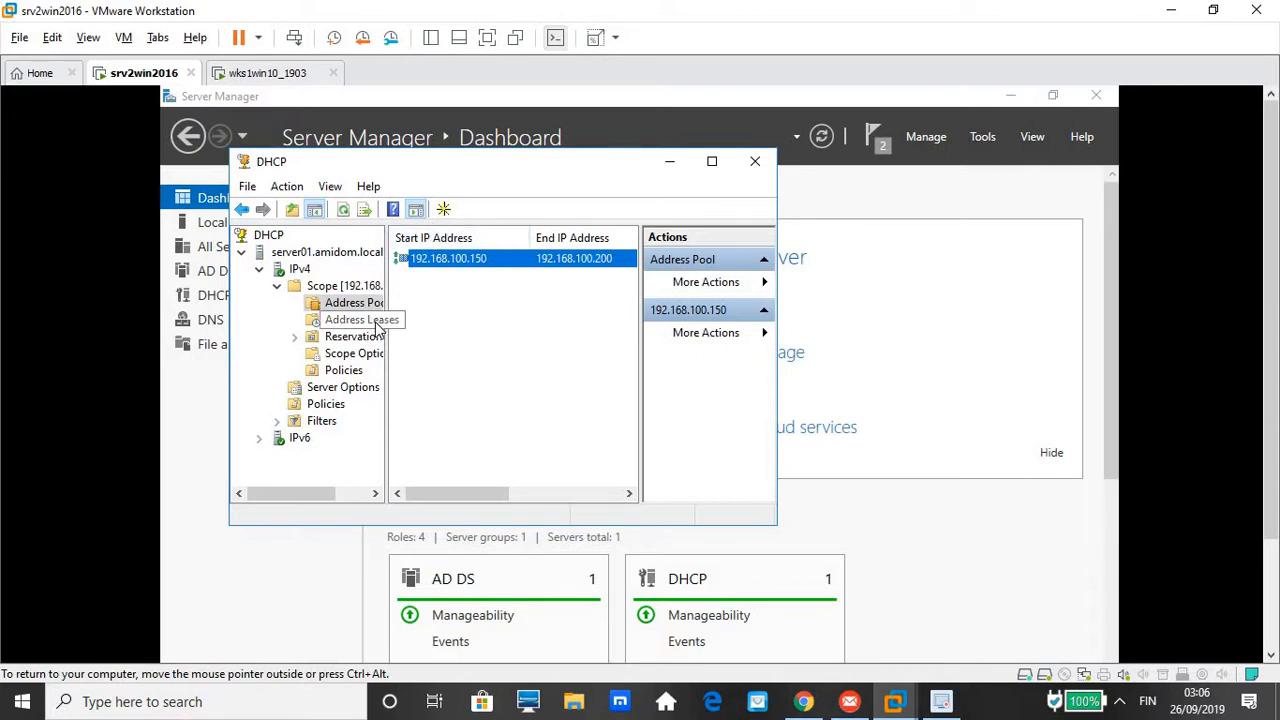
pyautogui.click(360, 323)
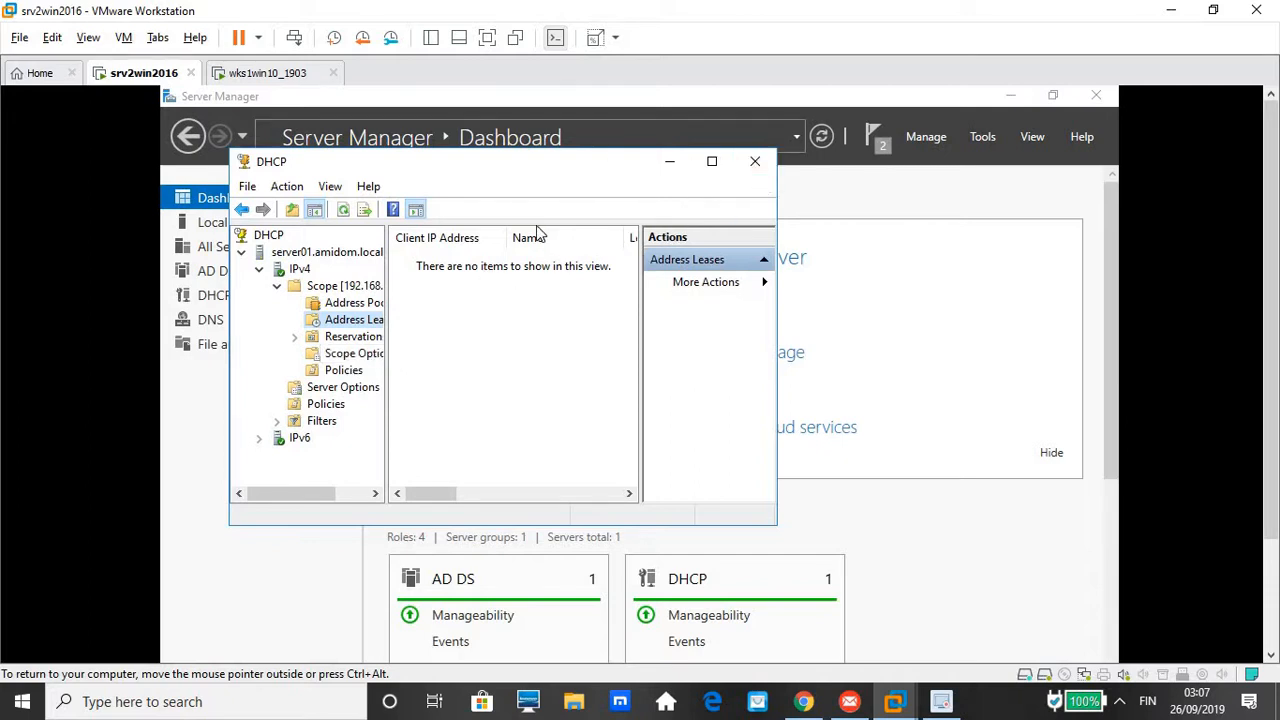
pyautogui.click(274, 76)
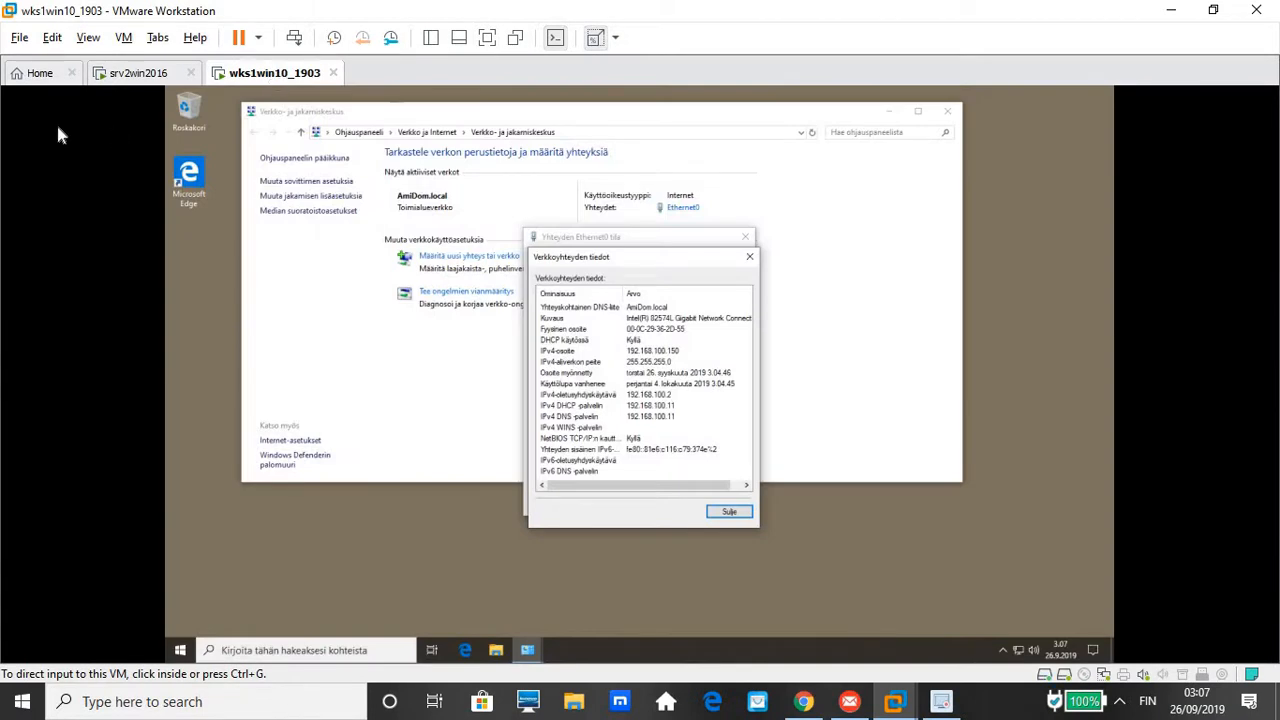
pyautogui.click(148, 76)
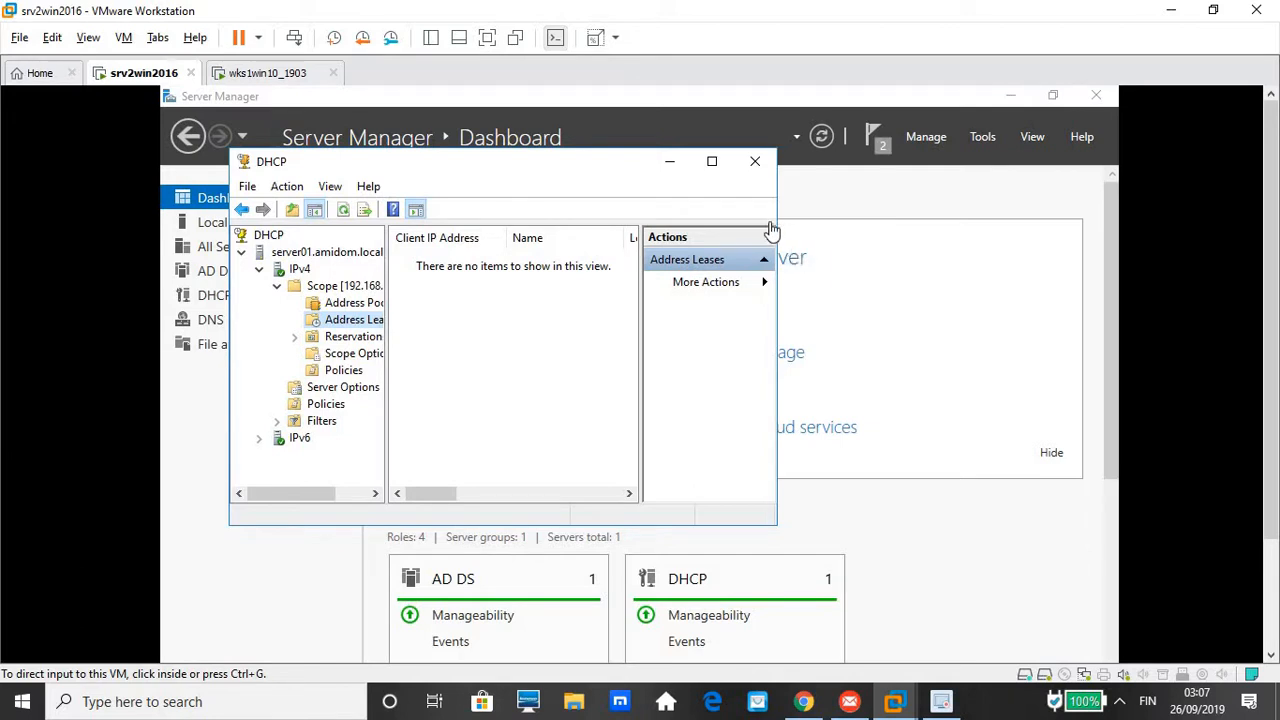
# Close the DHCP console and browse DATA (E:) and its USERS folder in File Explorer
pyautogui.click(755, 165)
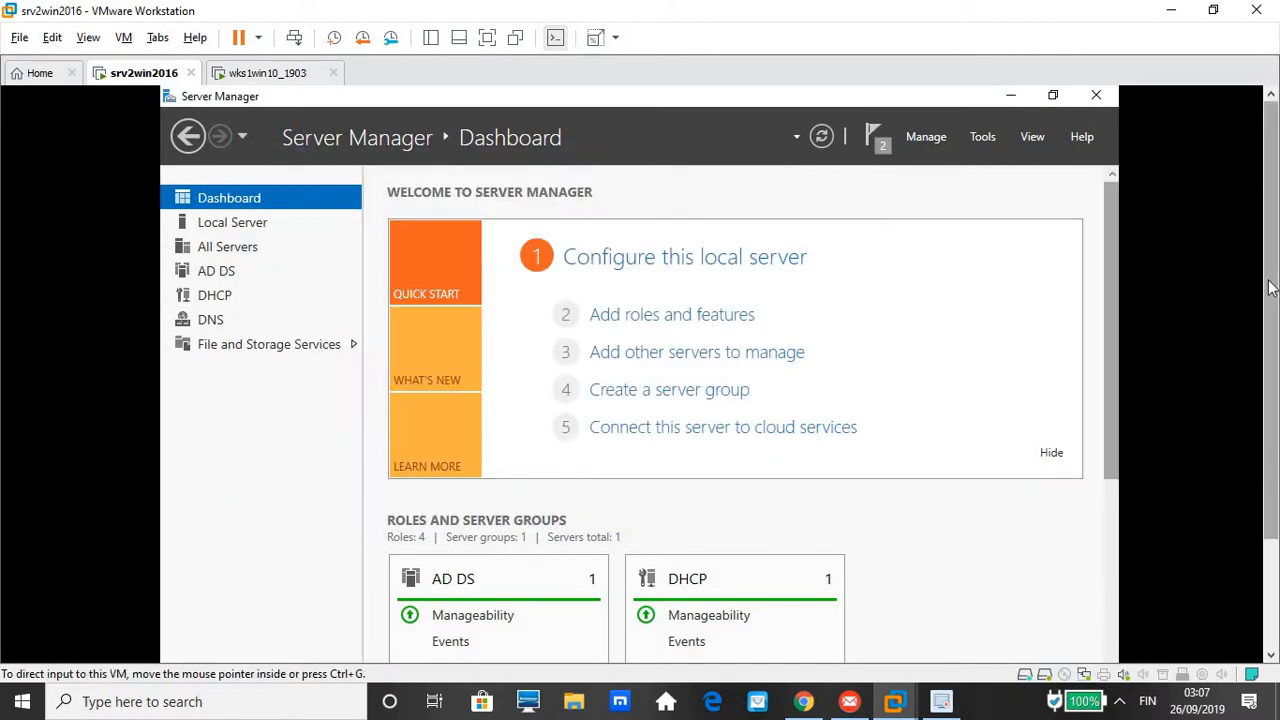
pyautogui.moveTo(1270, 288); pyautogui.dragTo(1272, 468)
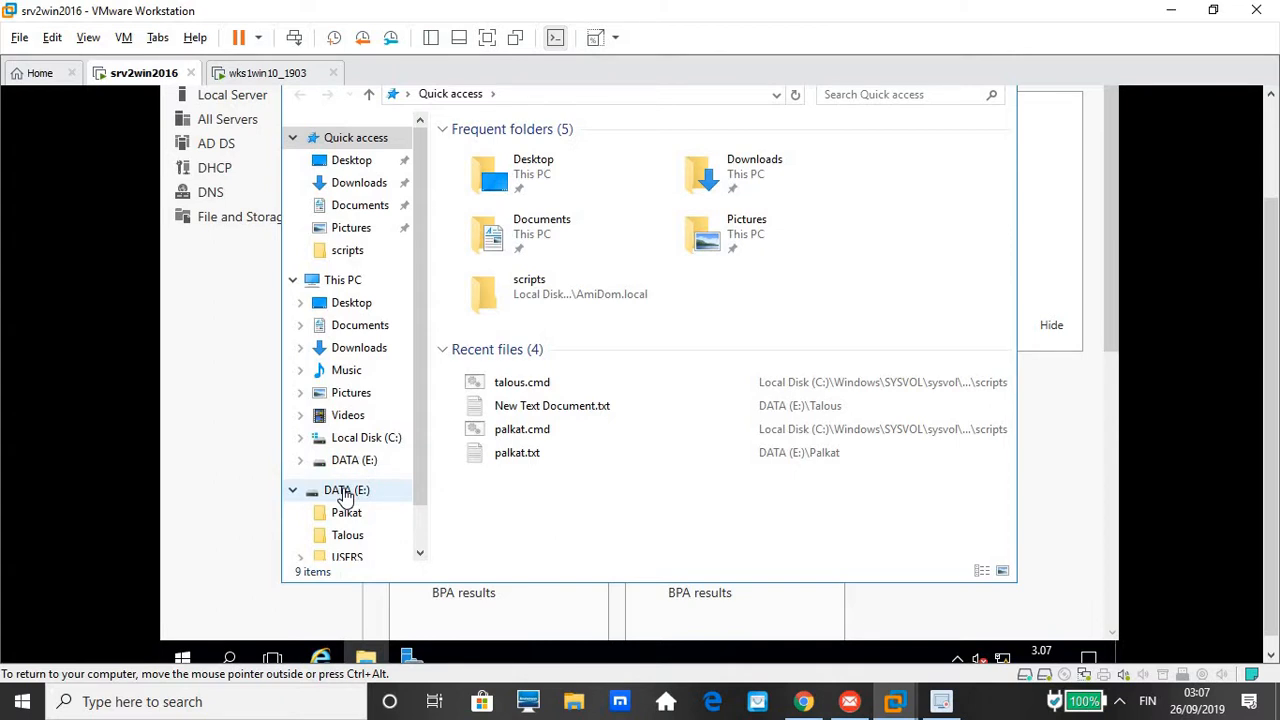
pyautogui.click(341, 489)
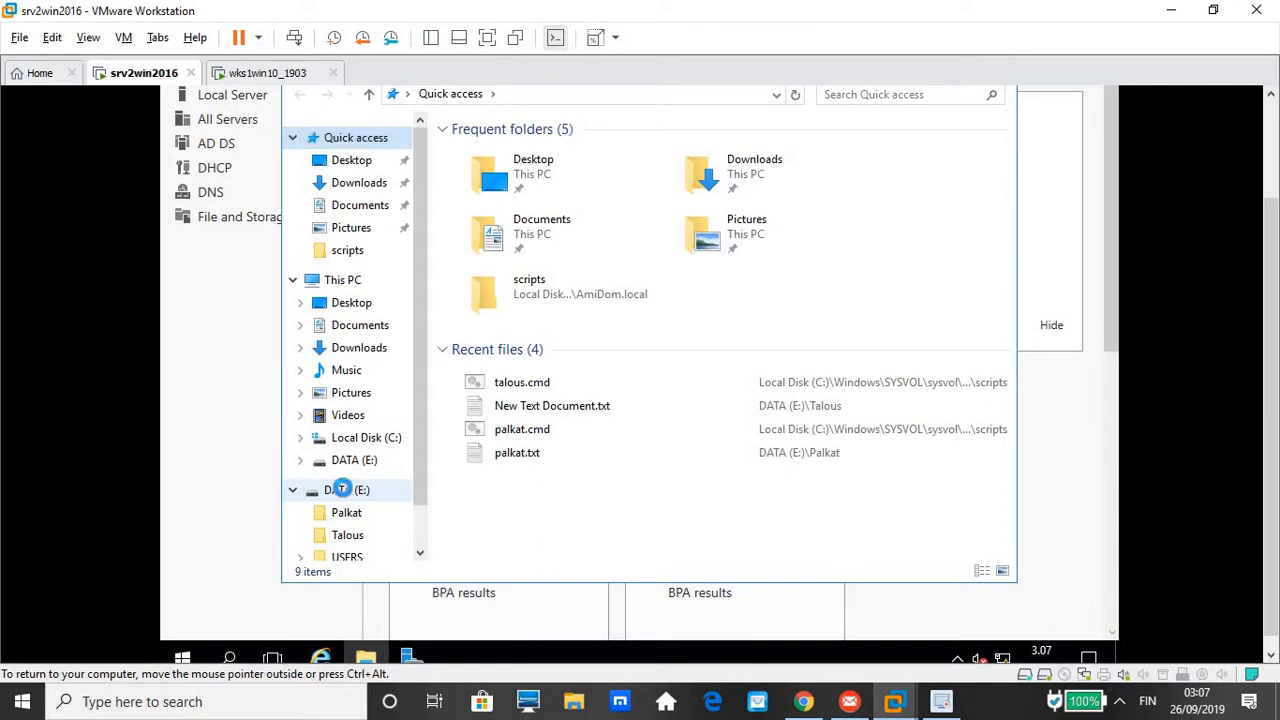
pyautogui.rightClick(343, 489)
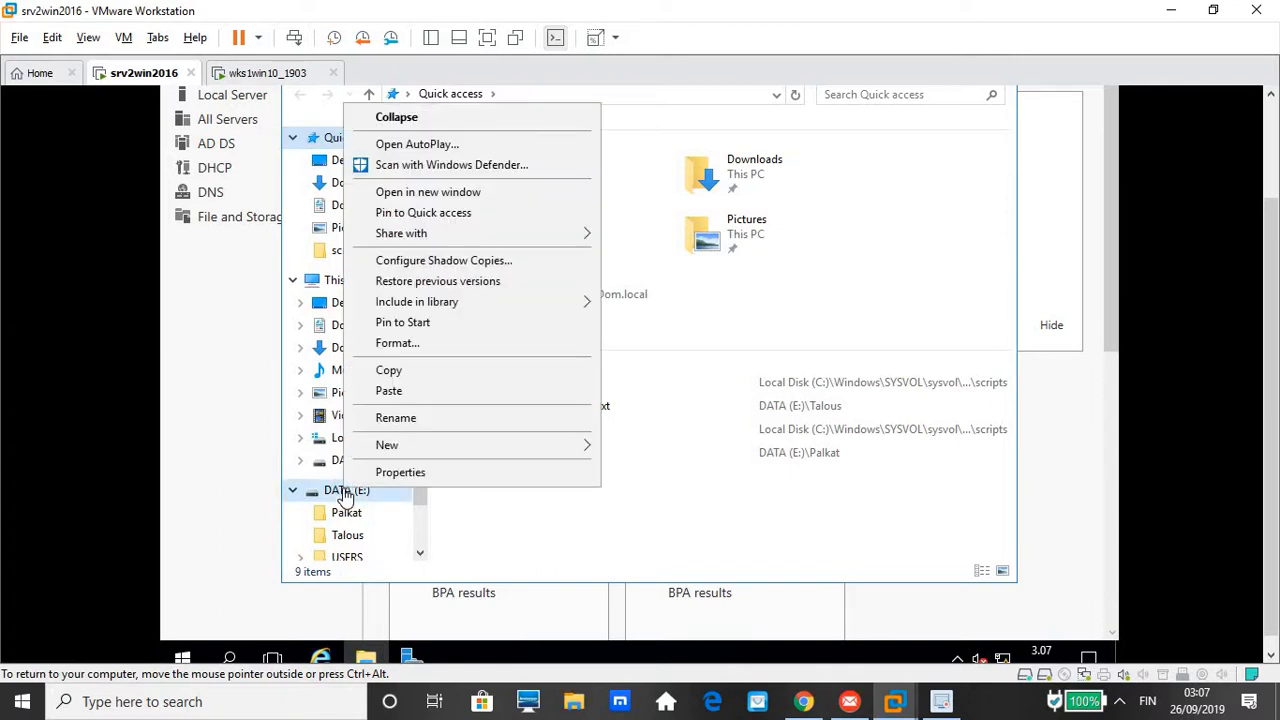
pyautogui.click(345, 492)
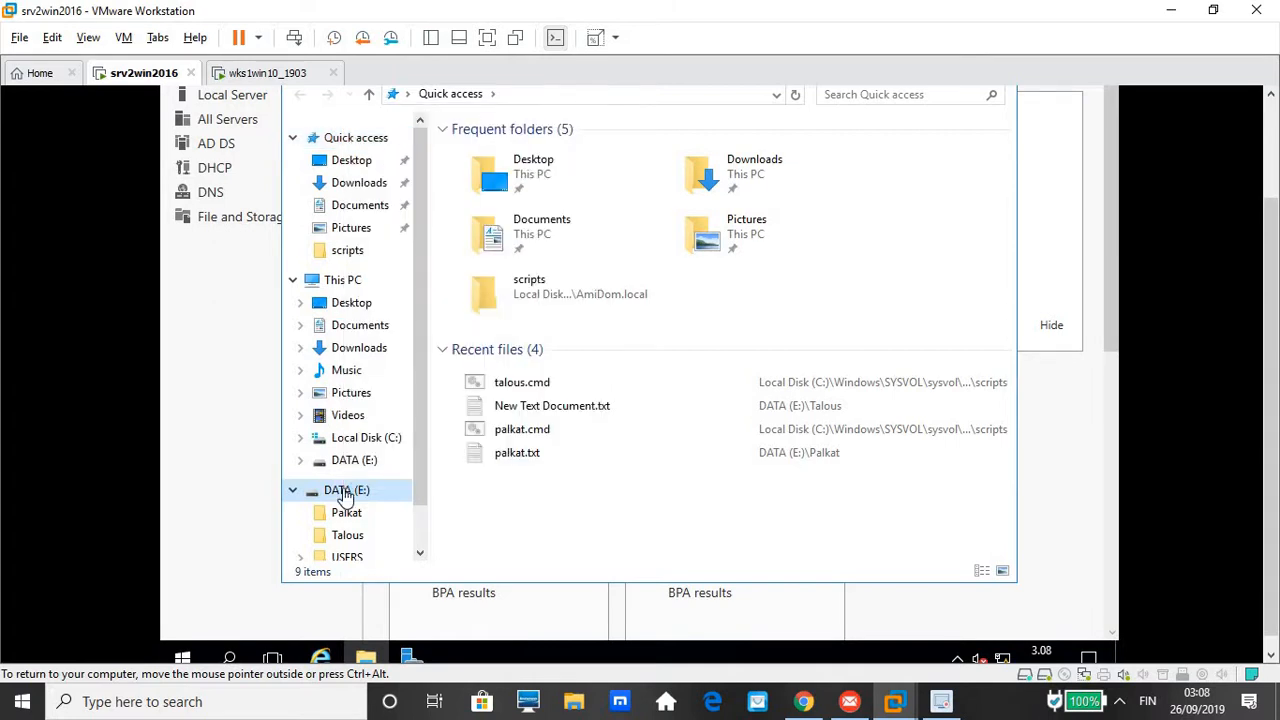
pyautogui.click(355, 560)
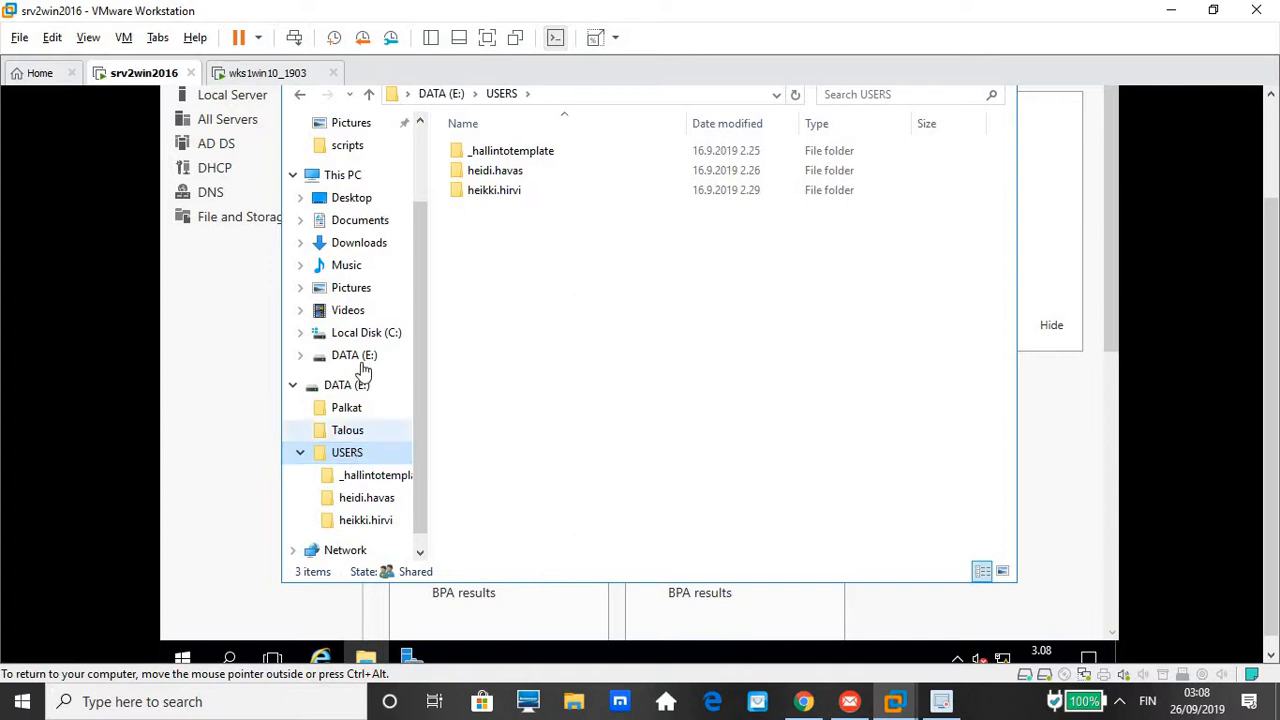
pyautogui.click(338, 389)
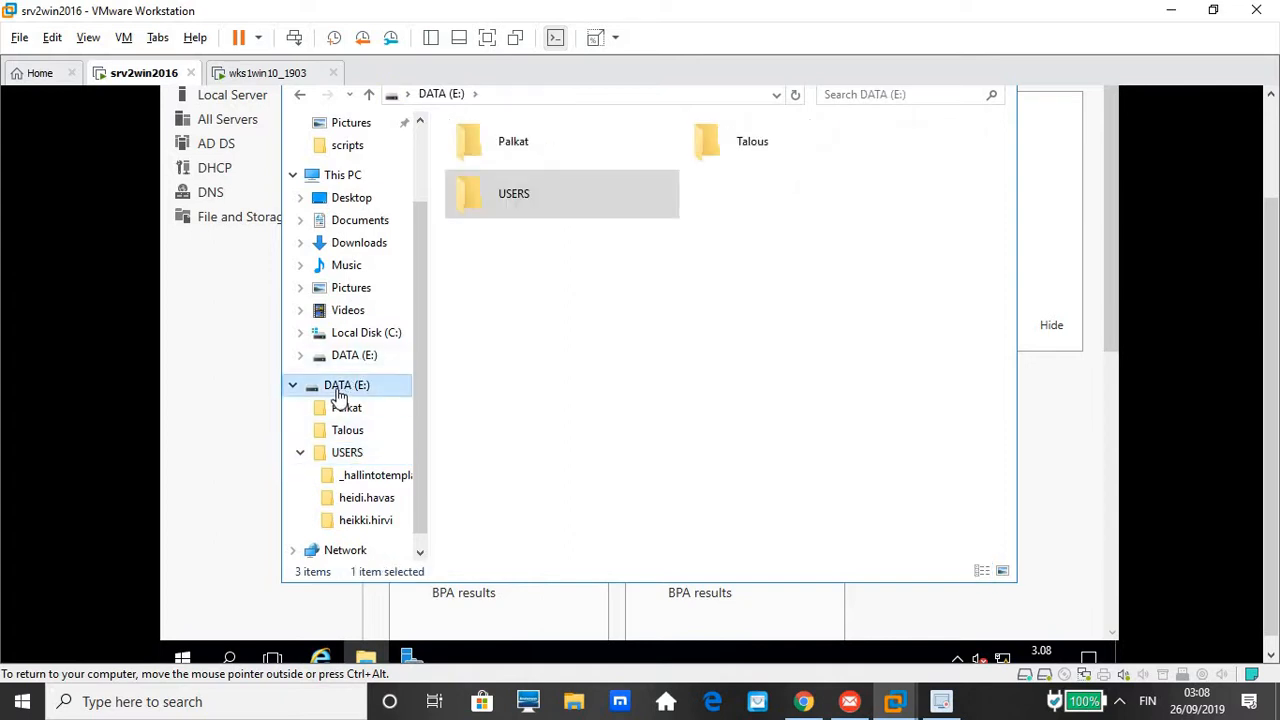
pyautogui.rightClick(339, 392)
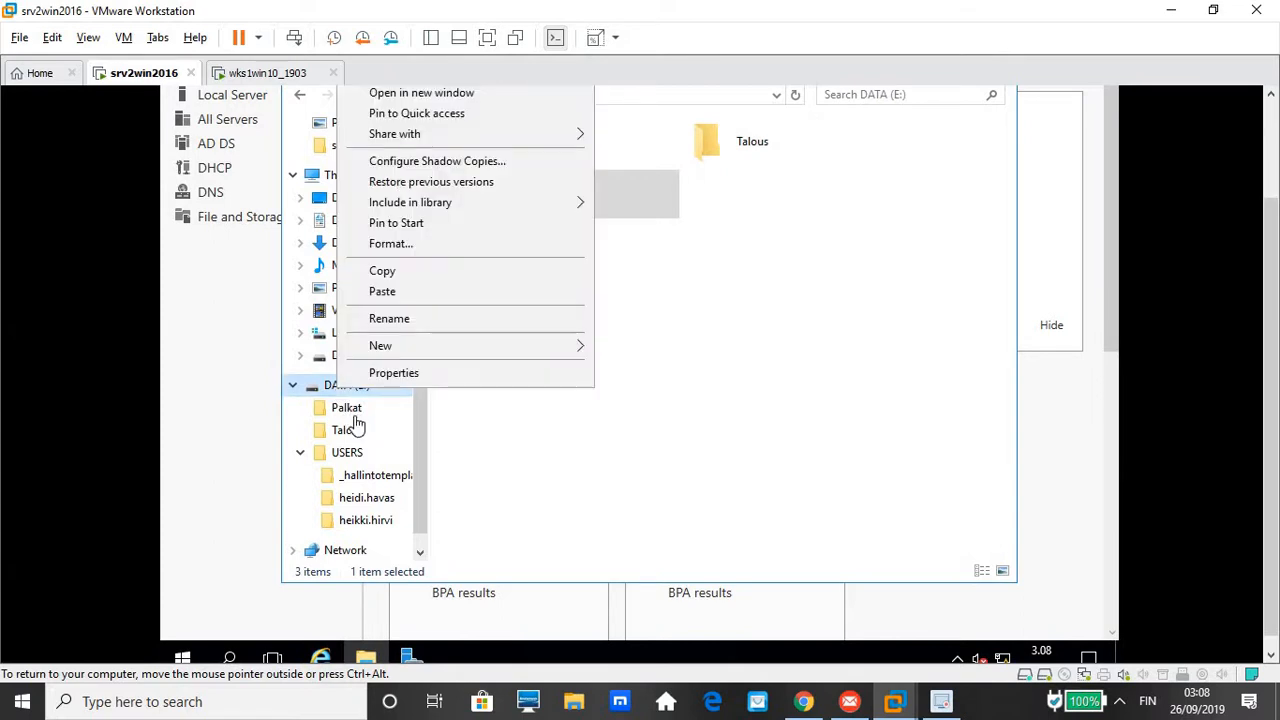
# Enable disk quota management on DATA (E:) and limit disk space to 100 MB per user
pyautogui.click(414, 378)
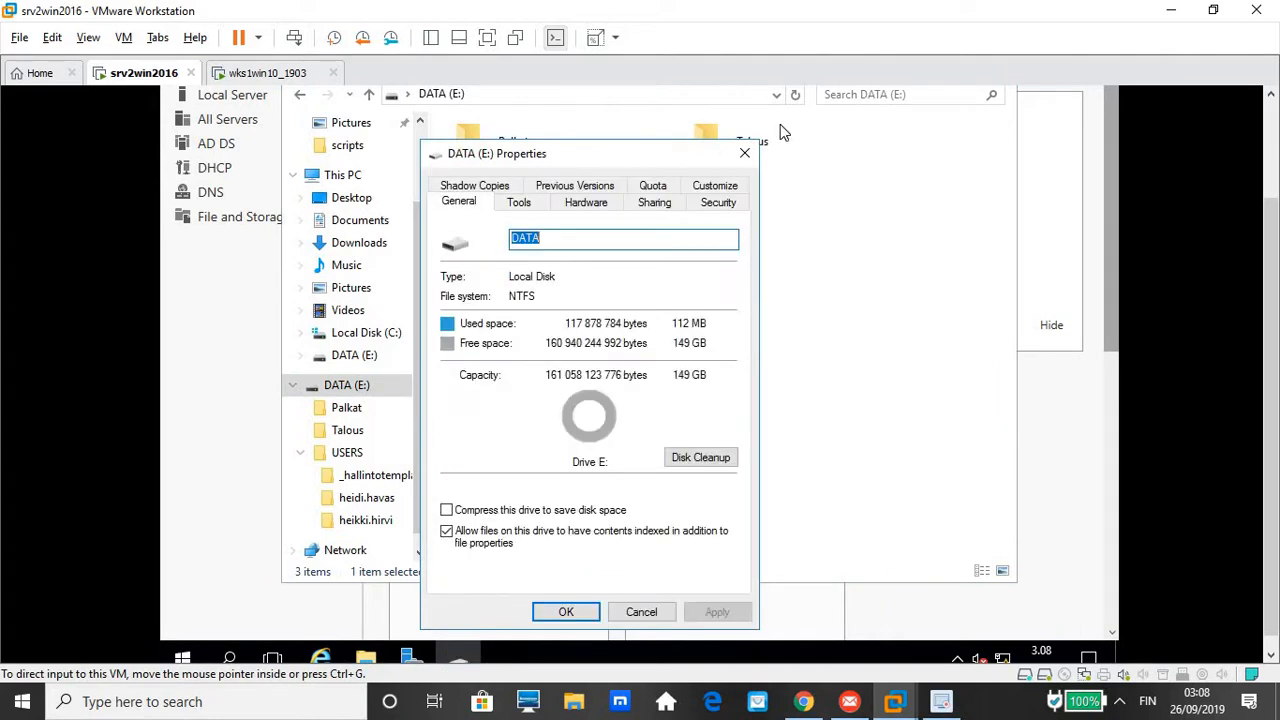
pyautogui.click(662, 188)
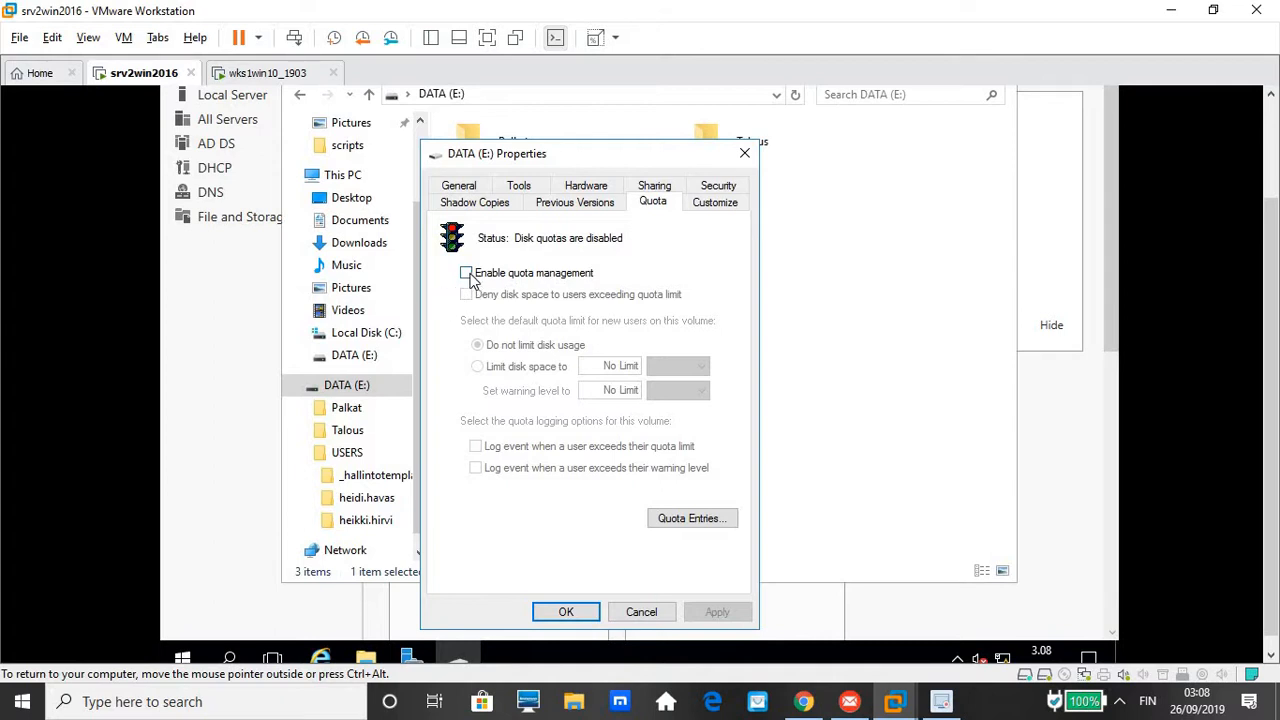
pyautogui.click(469, 277)
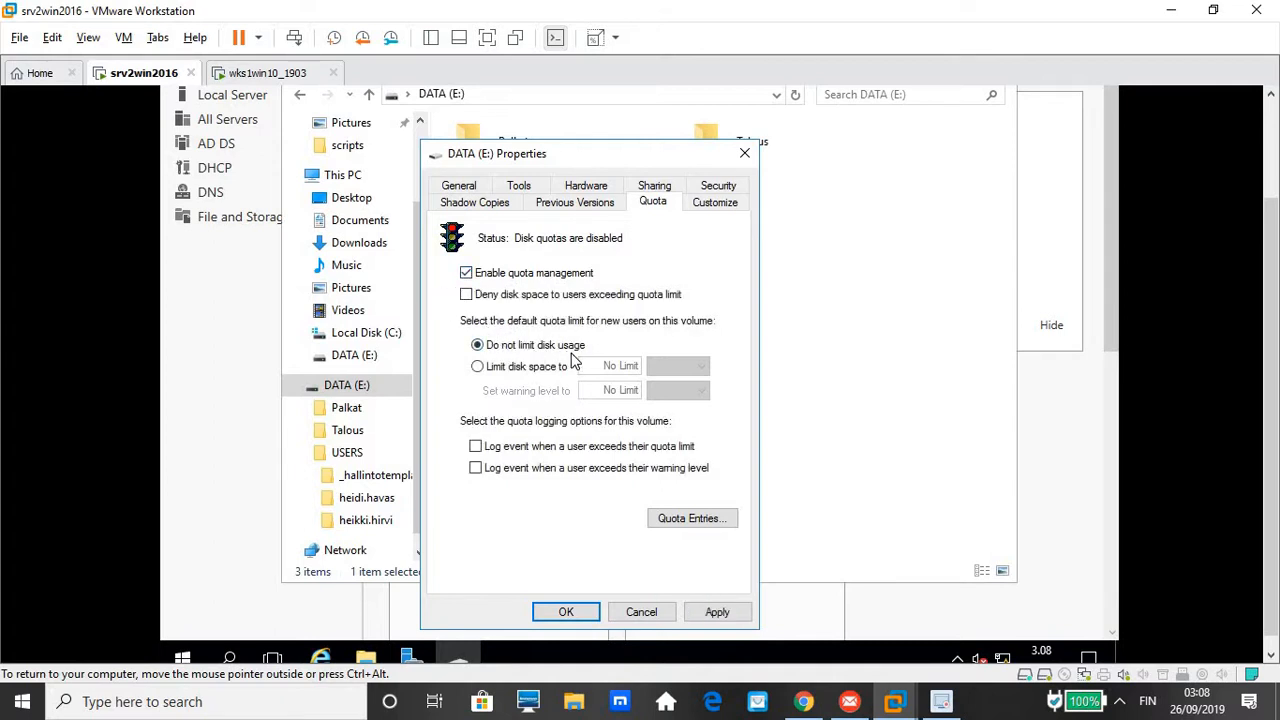
pyautogui.click(477, 367)
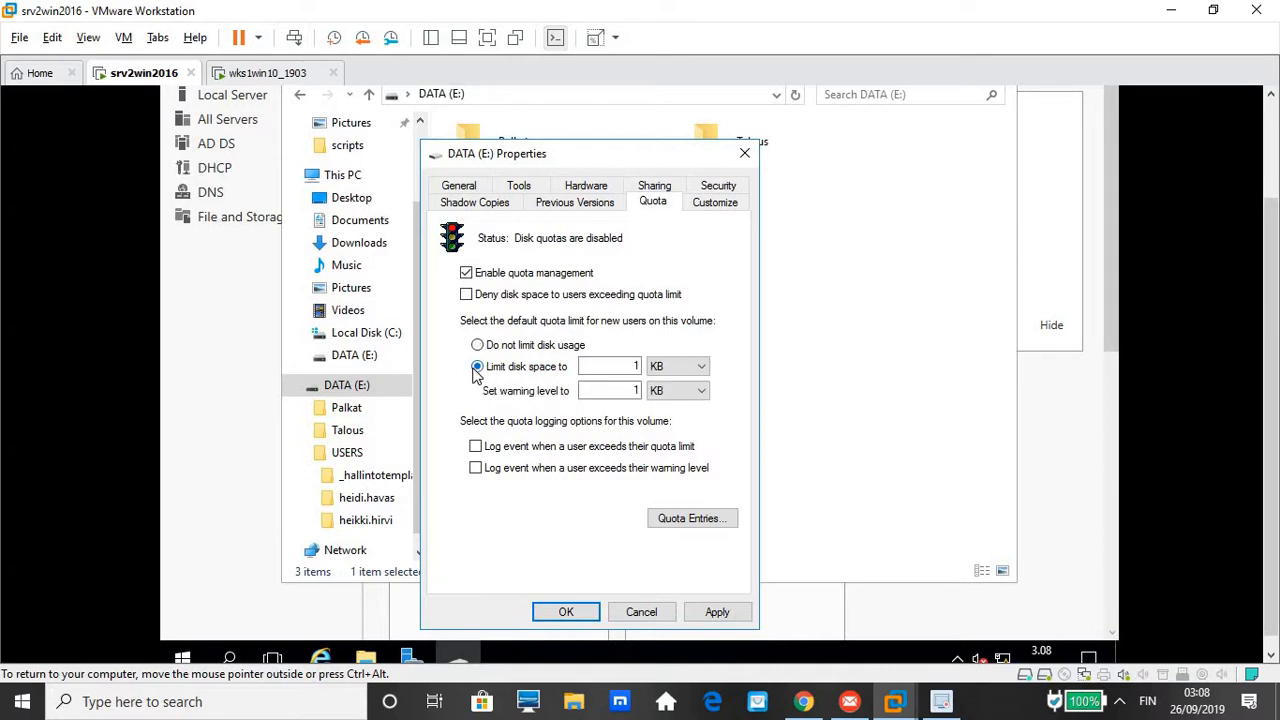
pyautogui.click(634, 366)
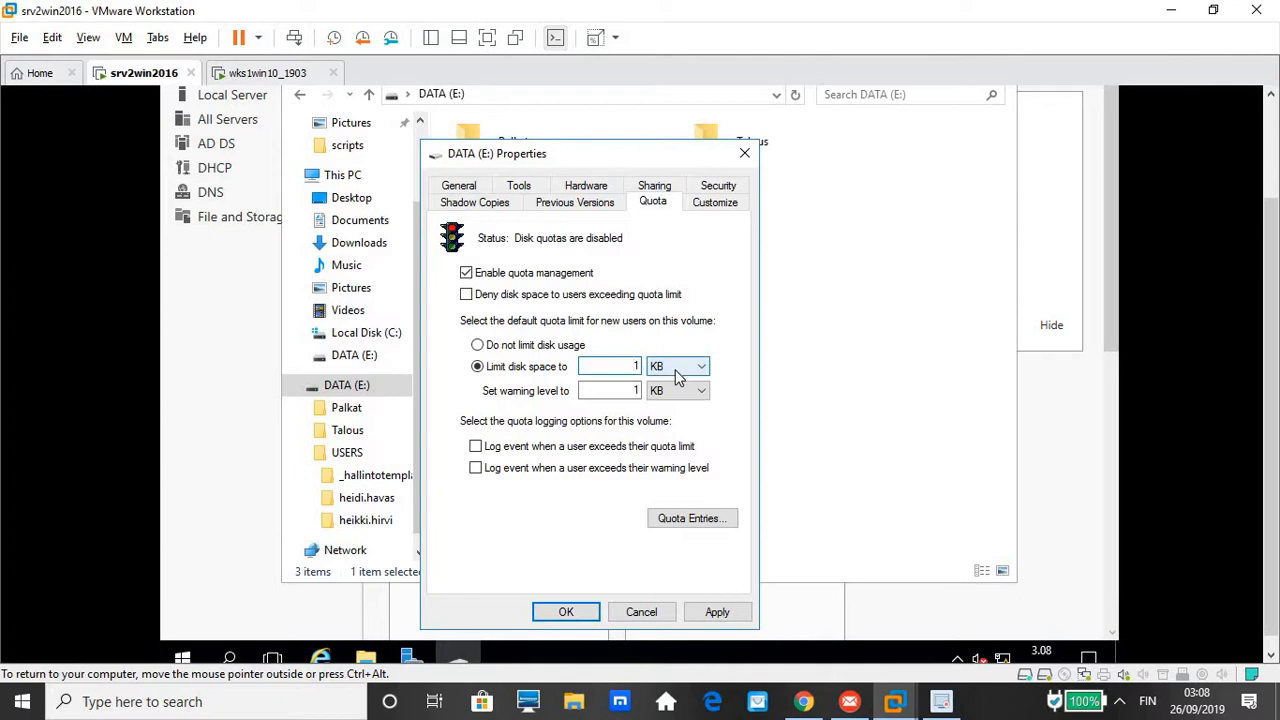
pyautogui.write('0')
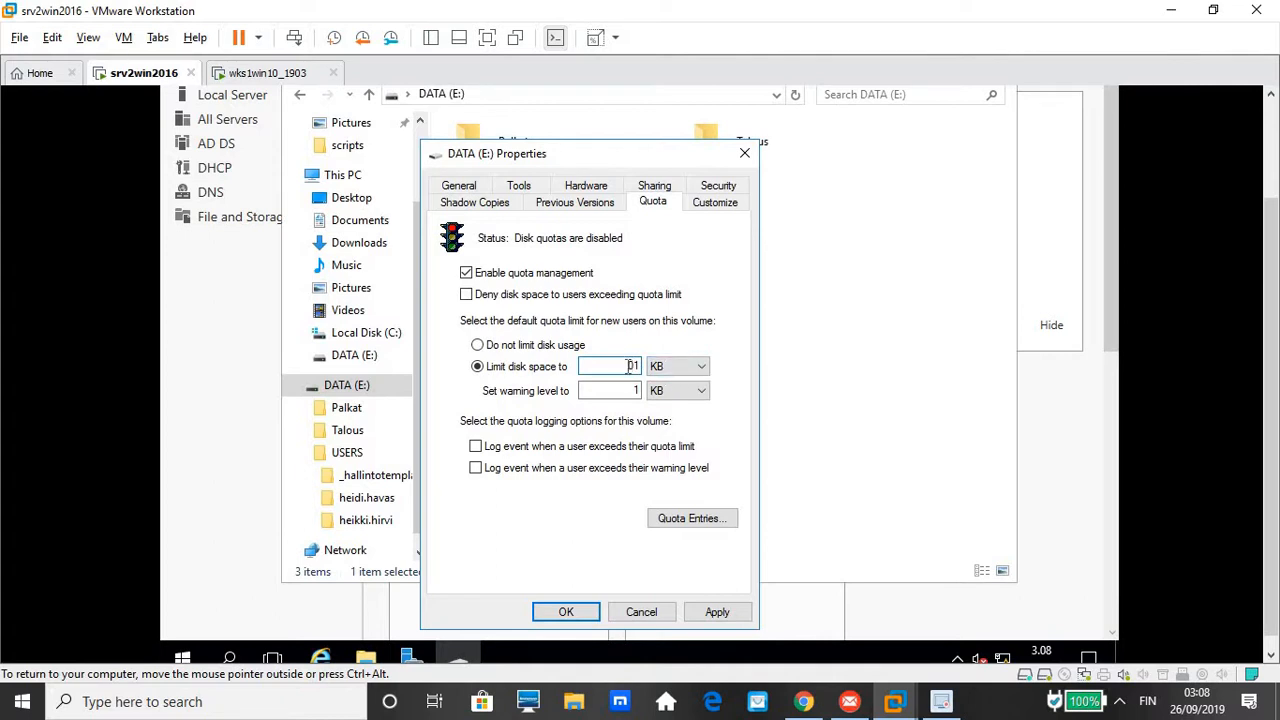
pyautogui.doubleClick(631, 367)
pyautogui.press('BackSpace')
pyautogui.write('100')
pyautogui.click(686, 378)
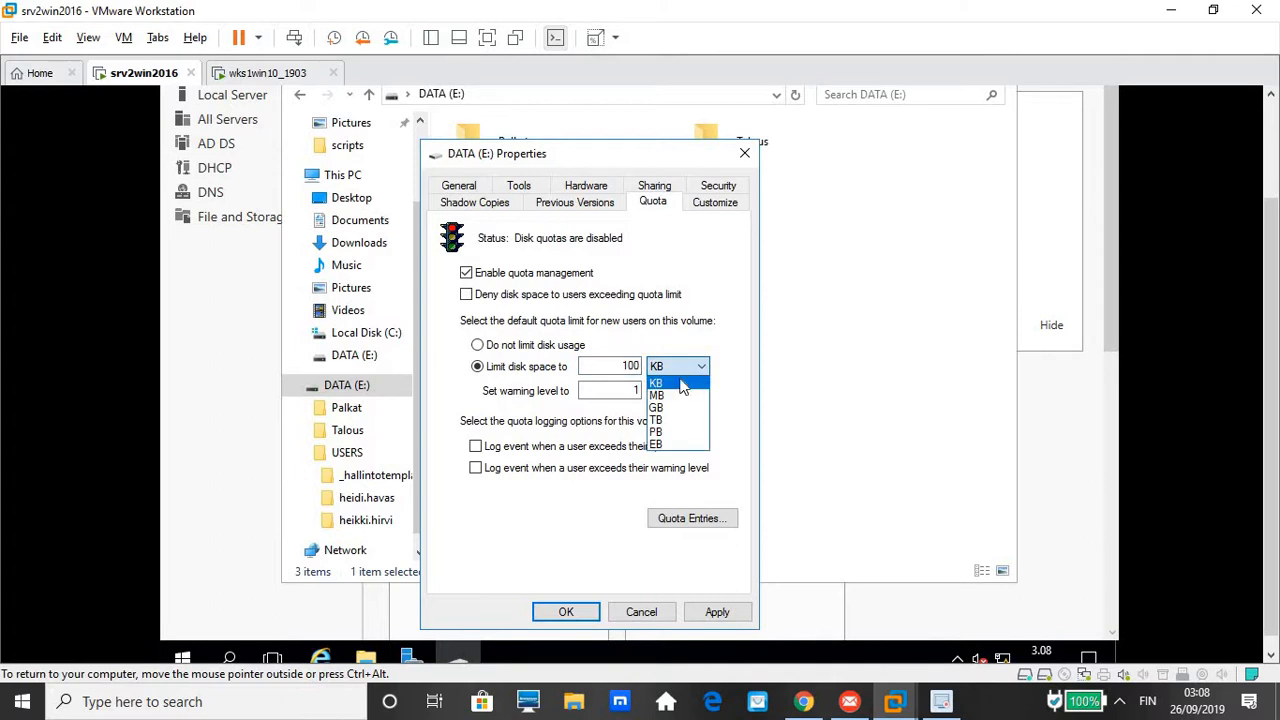
pyautogui.click(668, 397)
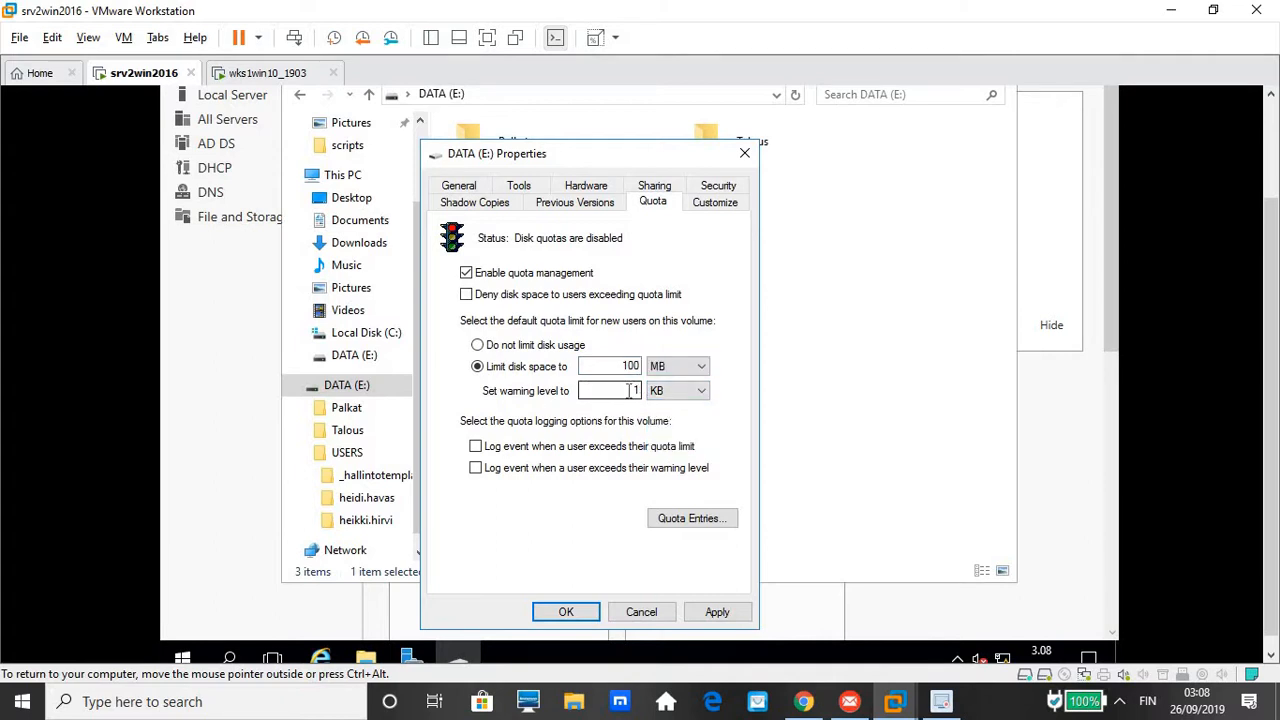
# Set the quota warning level to 80 MB, log both quota events, and review Quota Entries
pyautogui.click(632, 390)
pyautogui.press('BackSpace')
pyautogui.write('80')
pyautogui.click(674, 396)
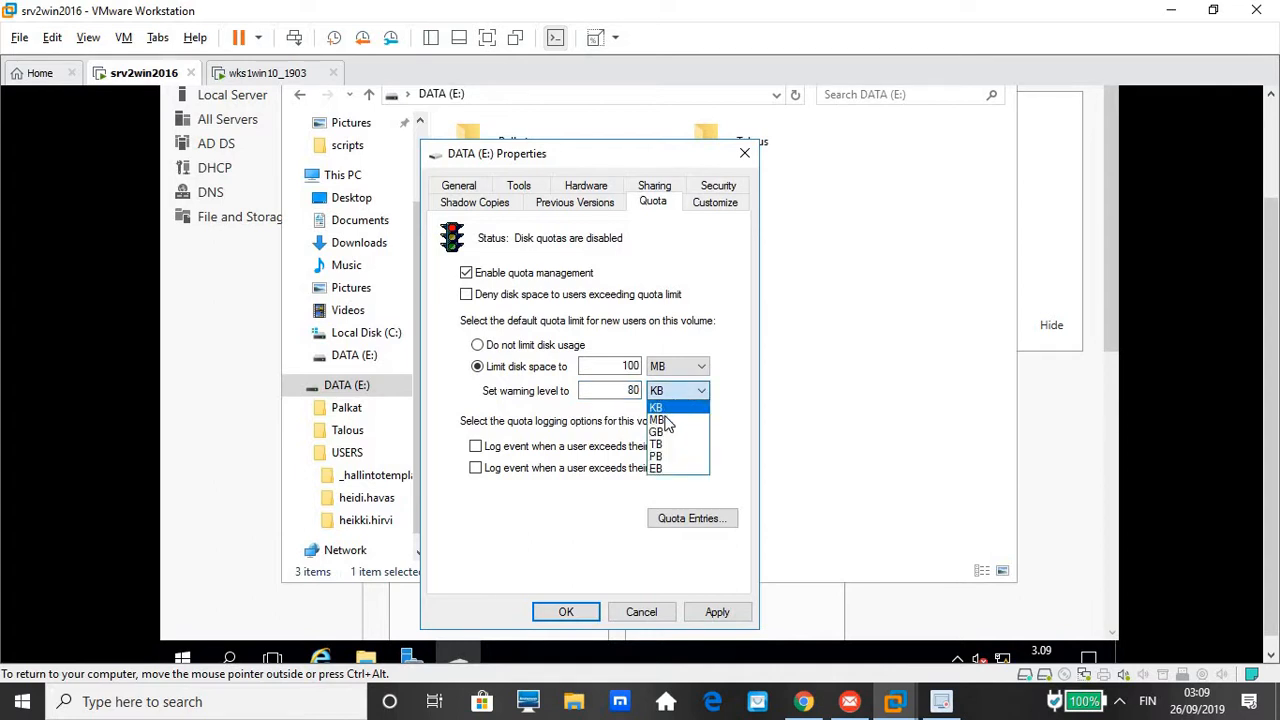
pyautogui.click(666, 420)
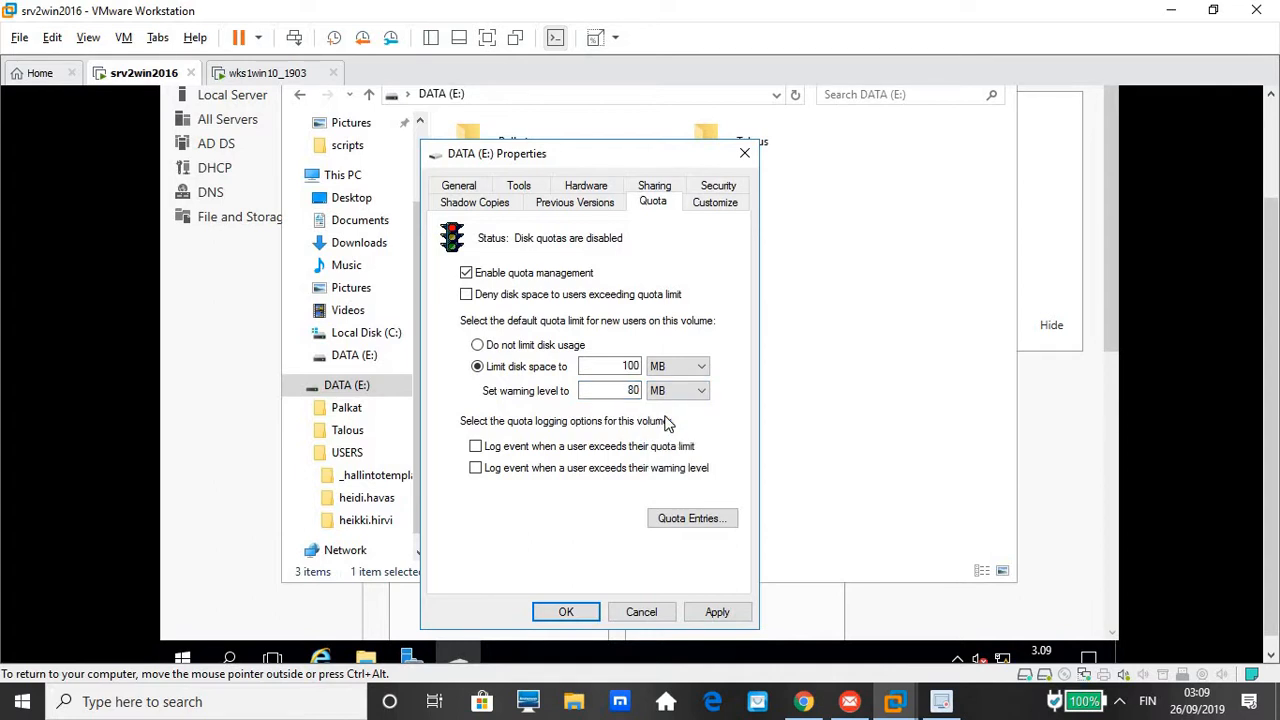
pyautogui.click(475, 447)
pyautogui.click(475, 471)
pyautogui.click(476, 469)
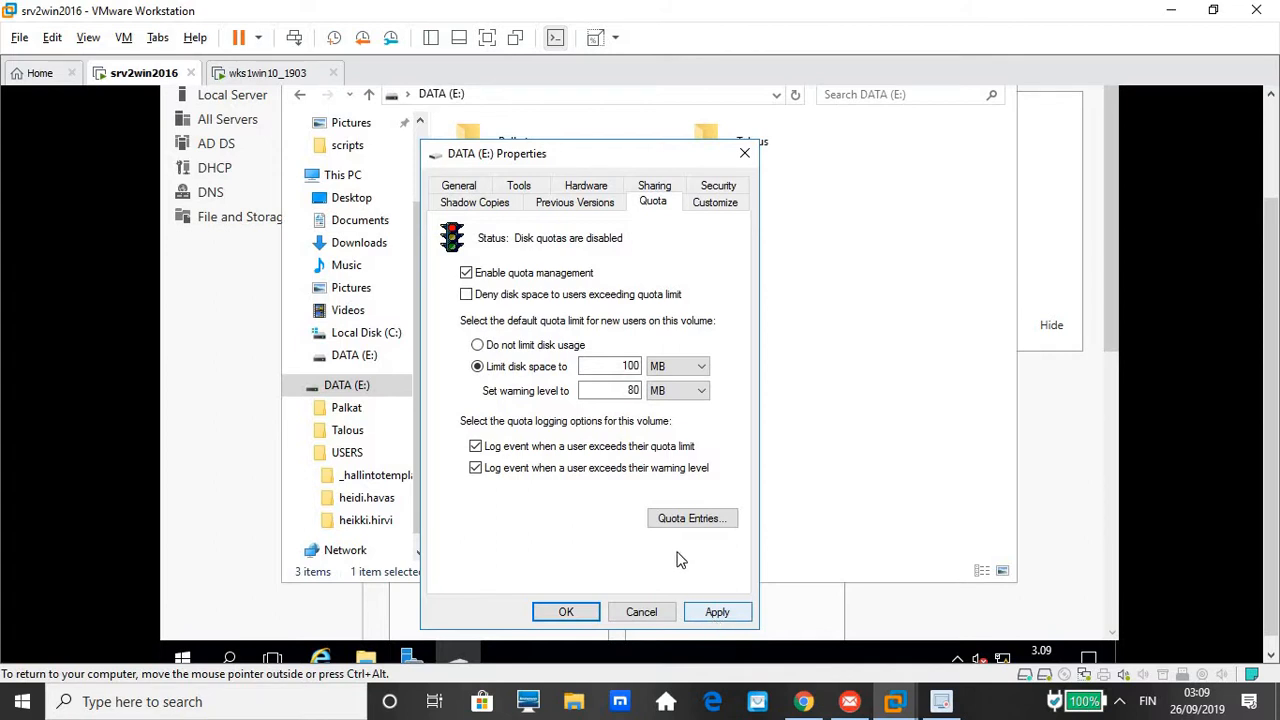
pyautogui.click(699, 523)
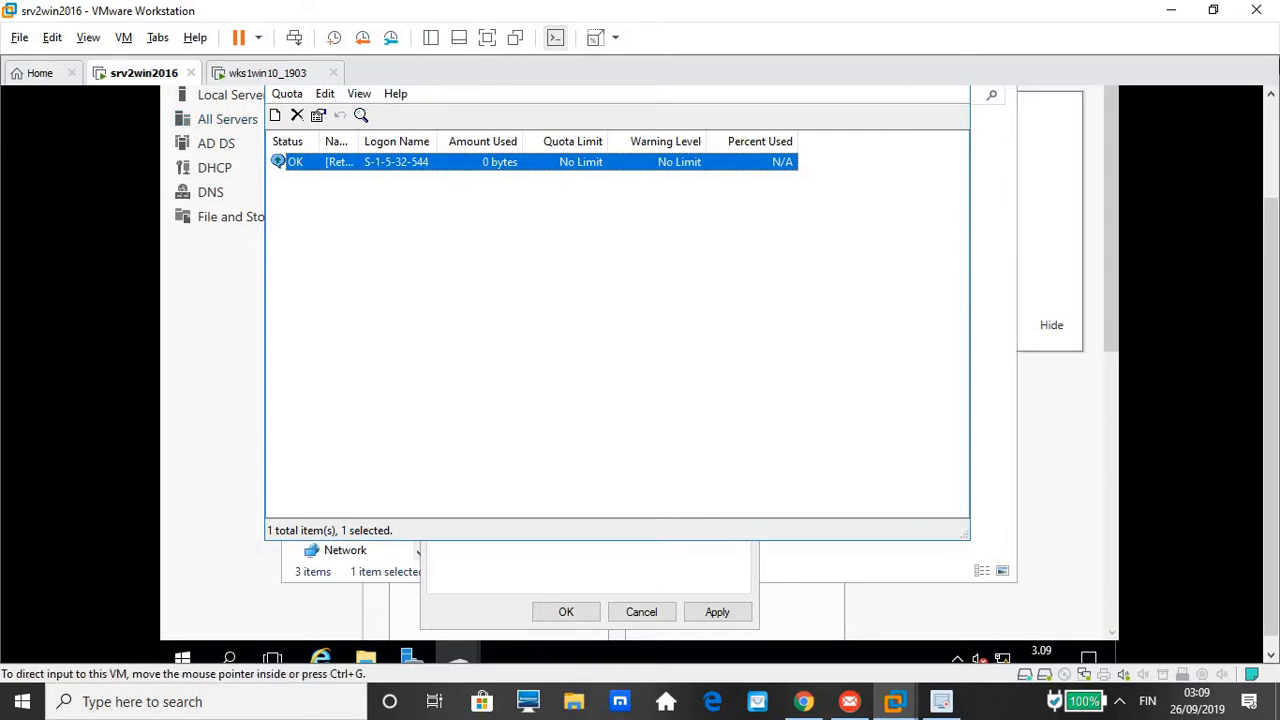
# Close Quota Entries, apply and confirm the DATA (E:) quota, and close its Properties
pyautogui.scroll(3, 1275, 95)
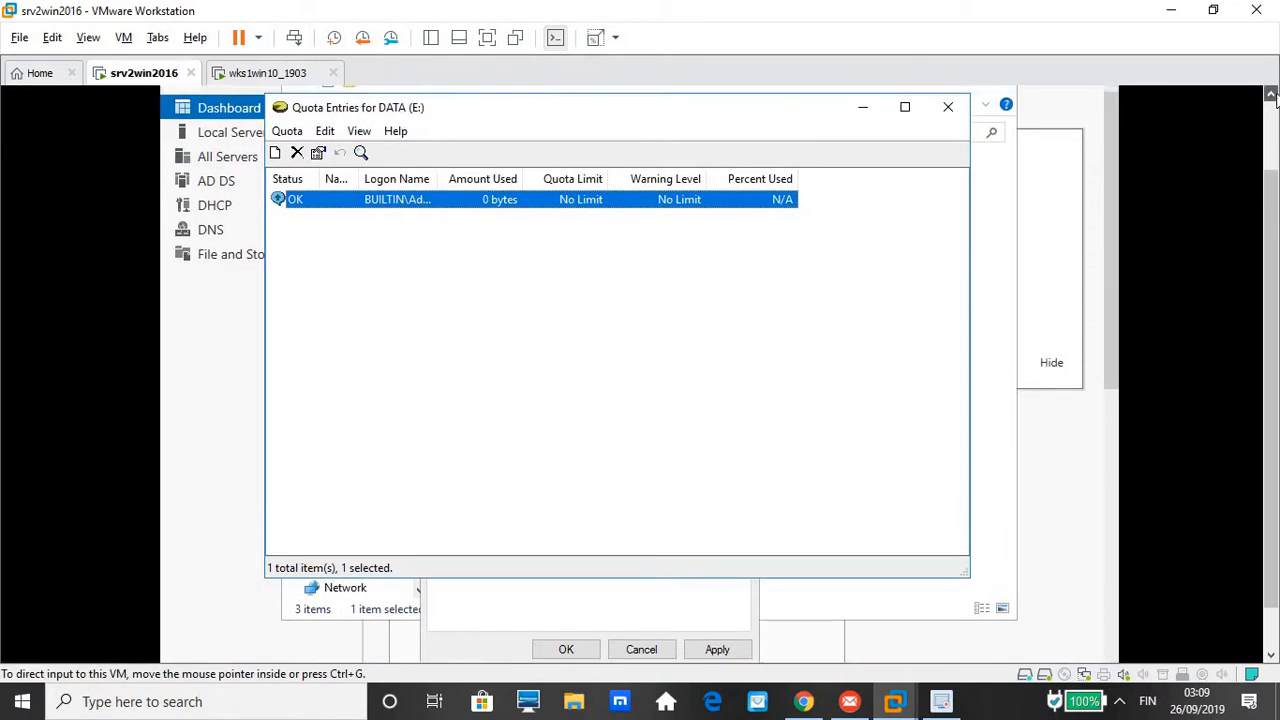
pyautogui.click(948, 121)
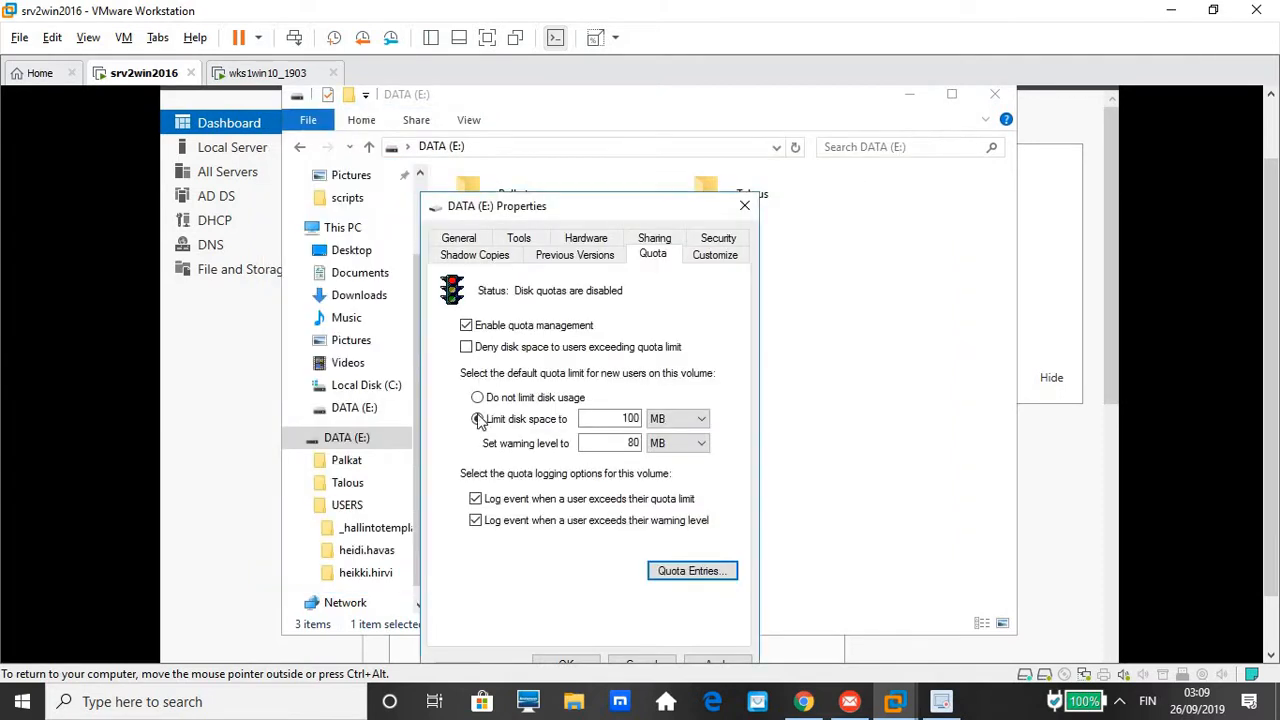
pyautogui.click(1273, 655)
pyautogui.click(1273, 655)
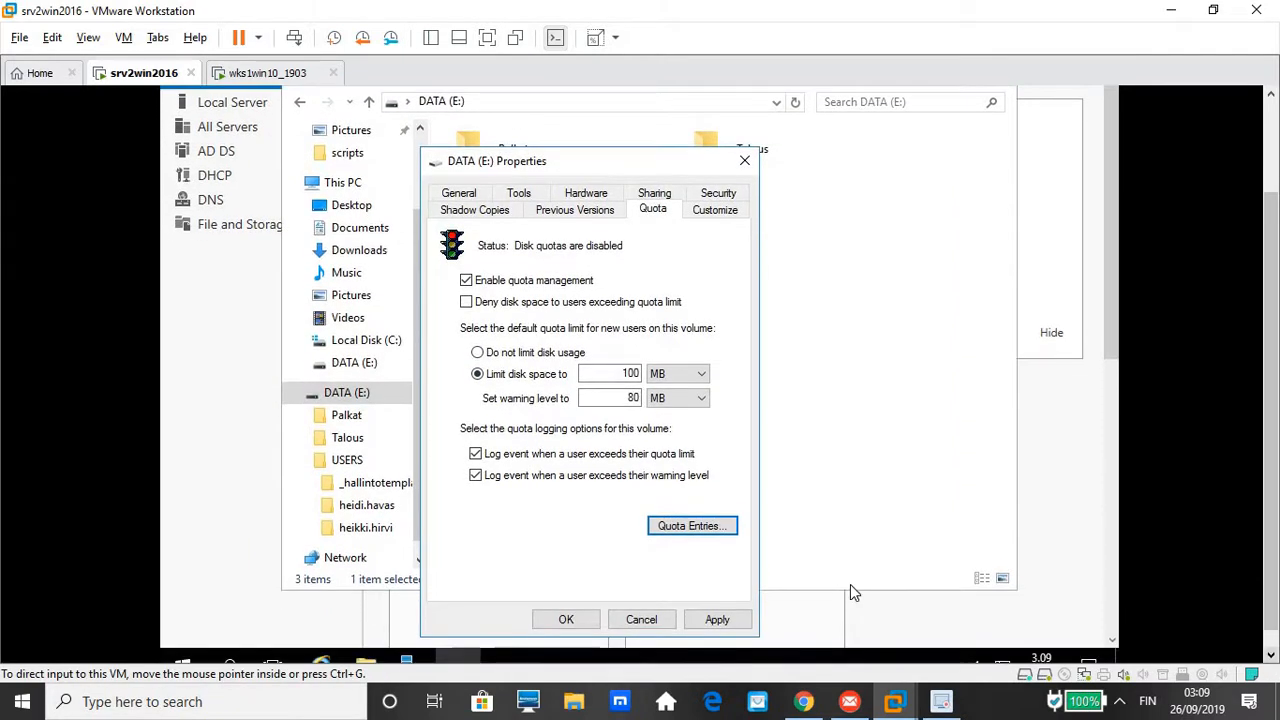
pyautogui.click(717, 620)
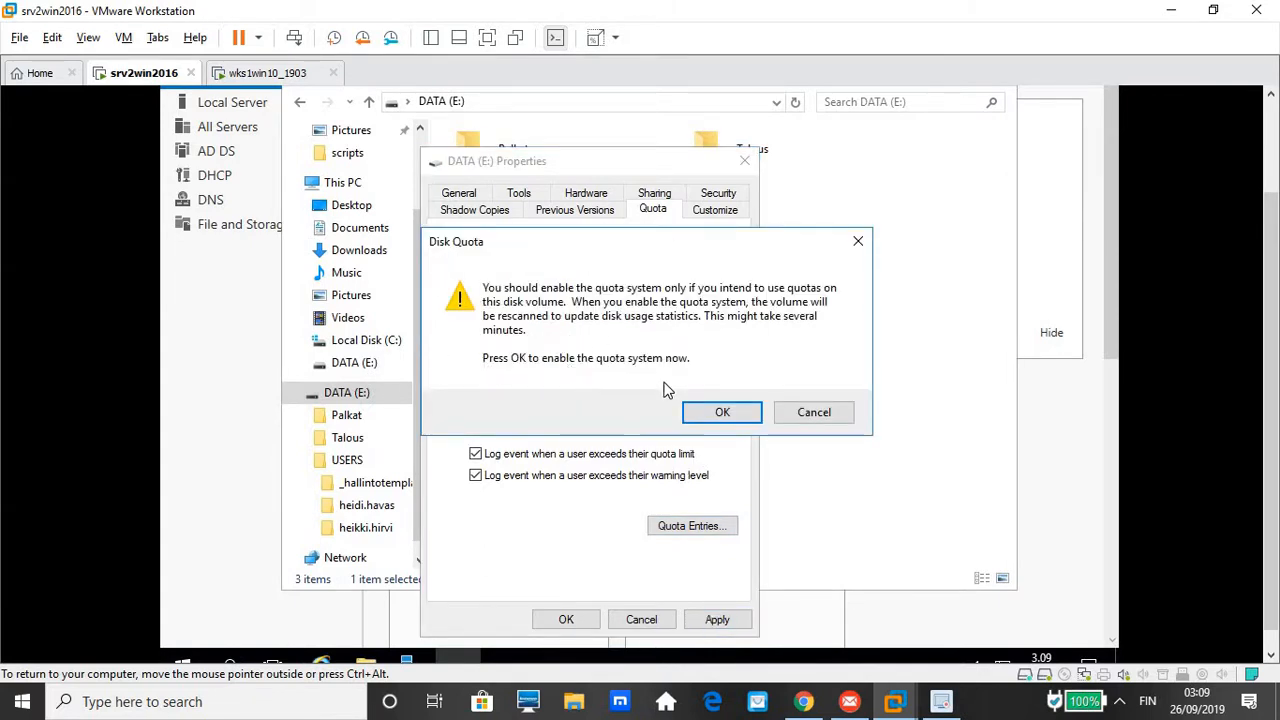
pyautogui.click(698, 410)
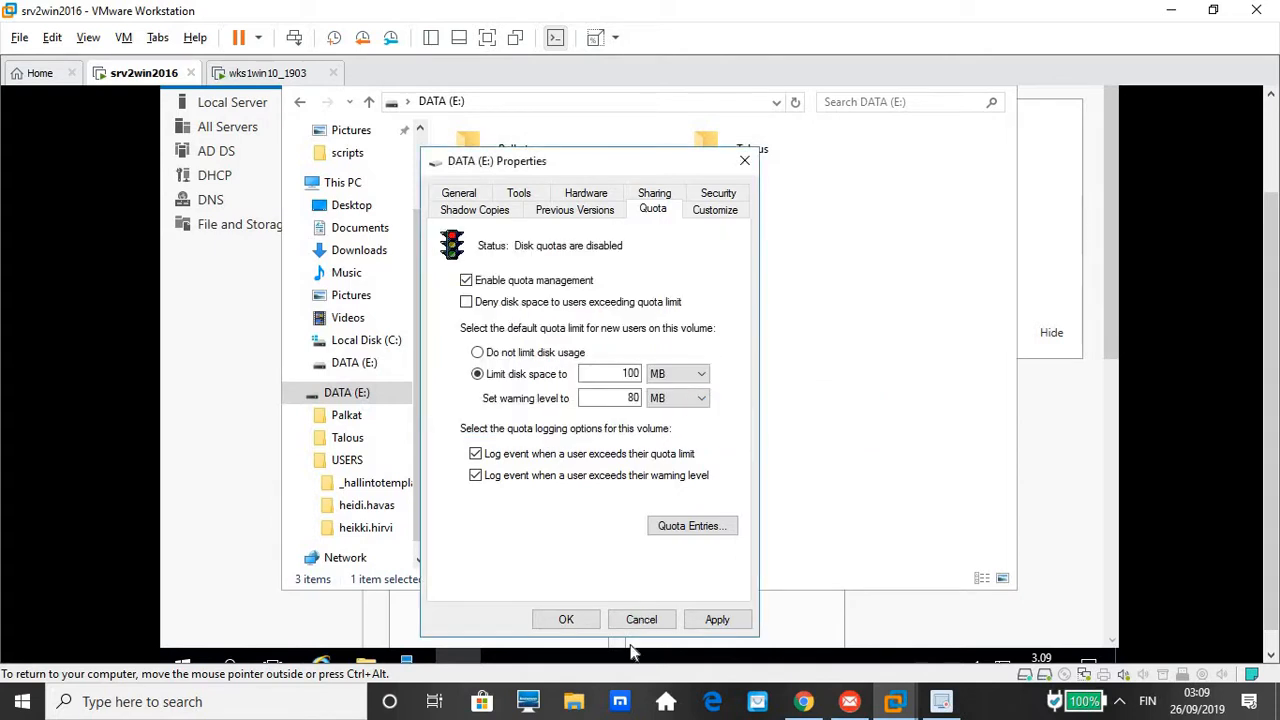
pyautogui.click(566, 620)
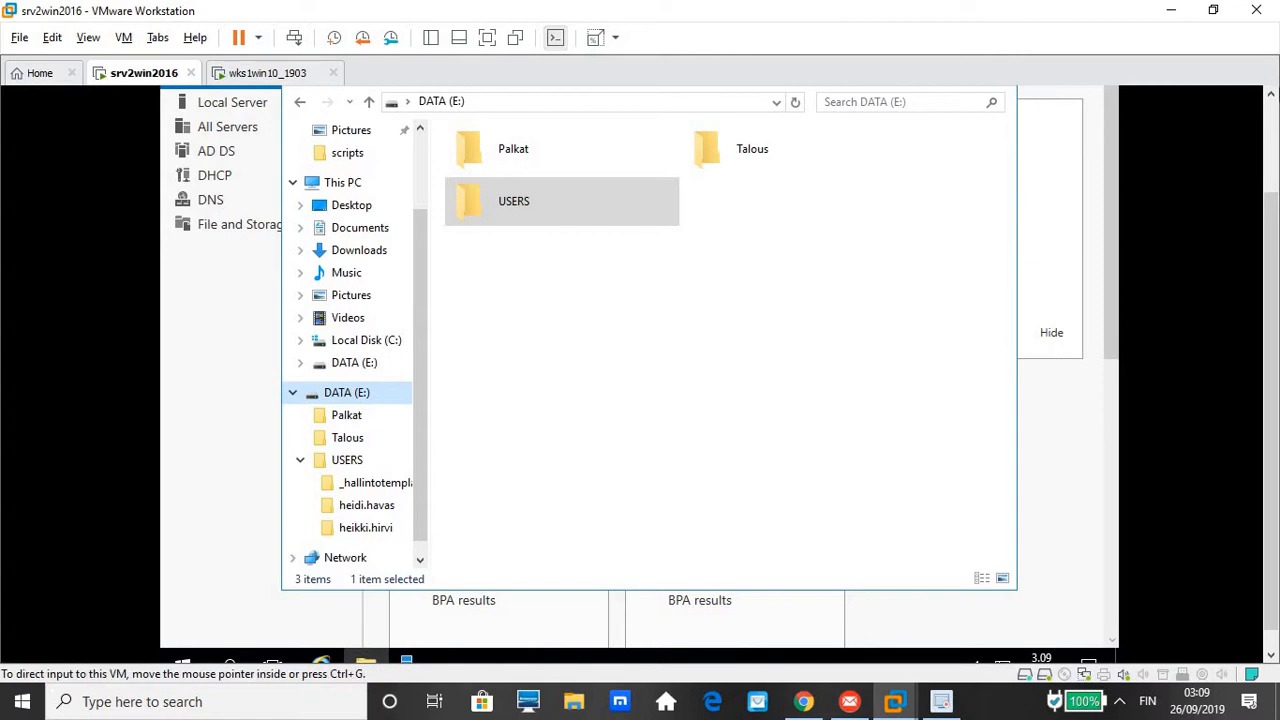
pyautogui.click(1270, 116)
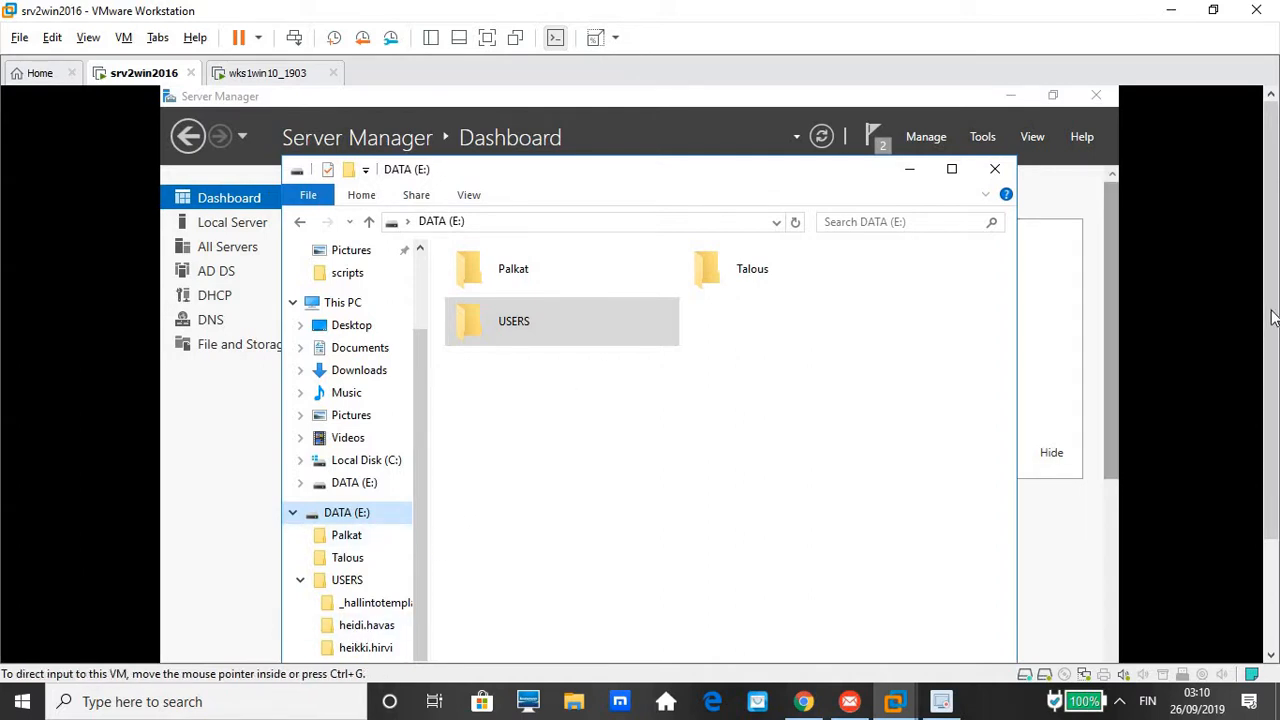
pyautogui.scroll(-3, 1270, 315)
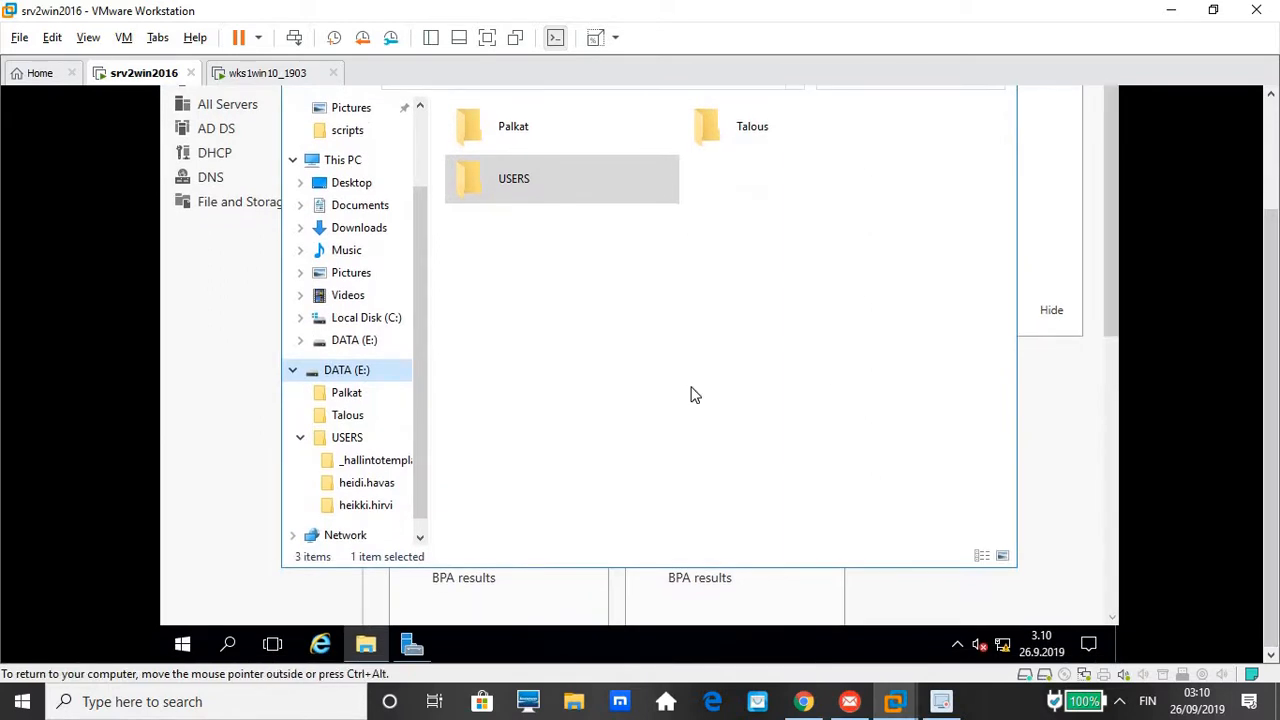
# On wks1win10_1903, close both network status windows and Network and Sharing Center, and open File Explorer
pyautogui.click(262, 80)
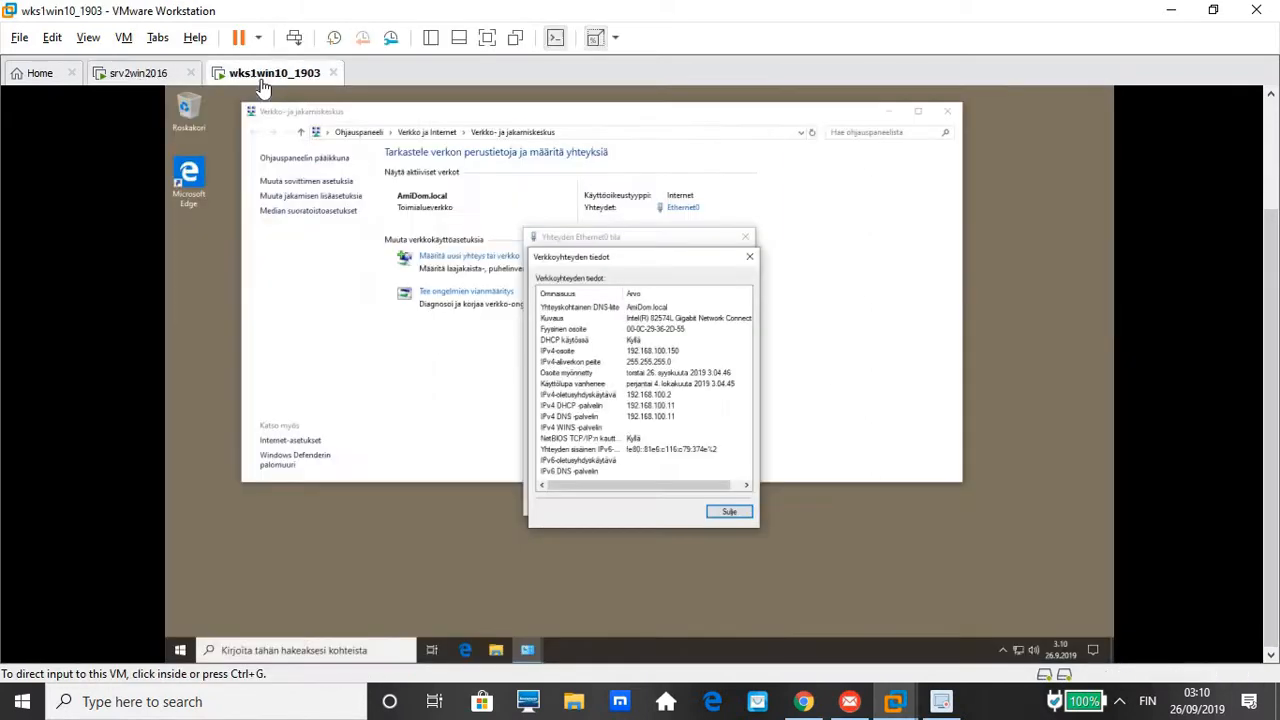
pyautogui.click(747, 237)
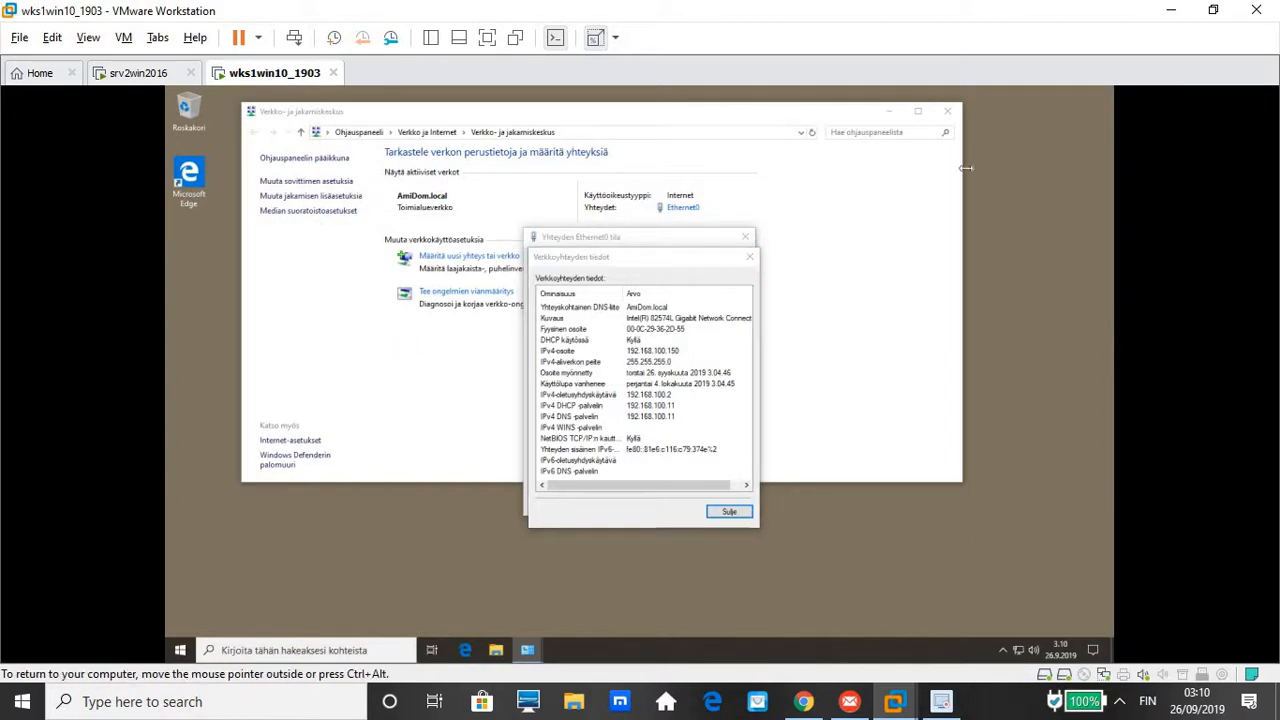
pyautogui.click(730, 512)
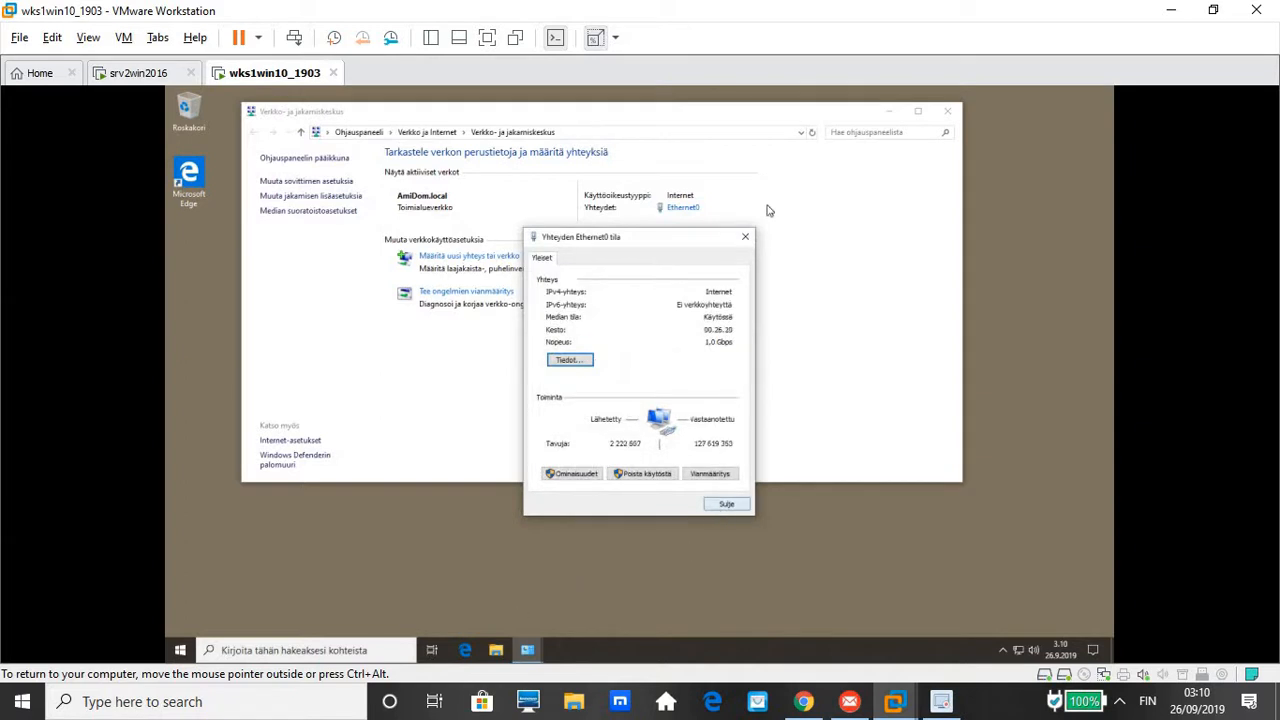
pyautogui.click(745, 237)
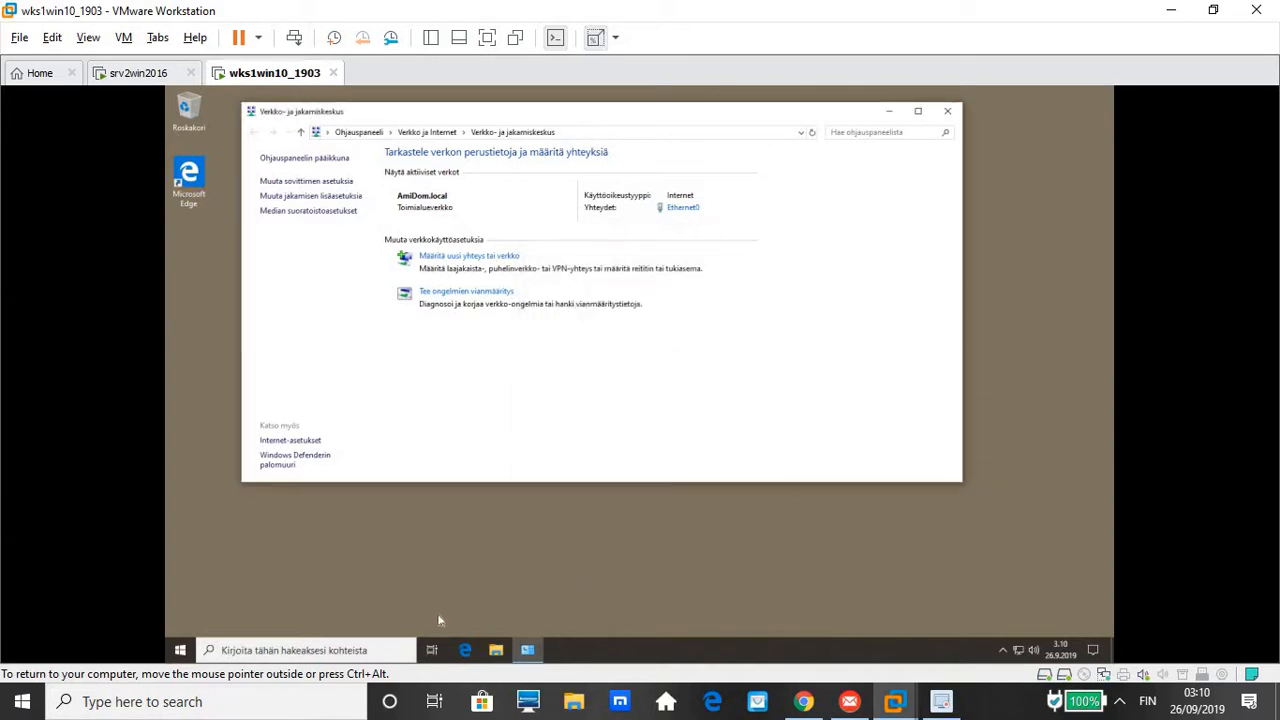
pyautogui.click(494, 652)
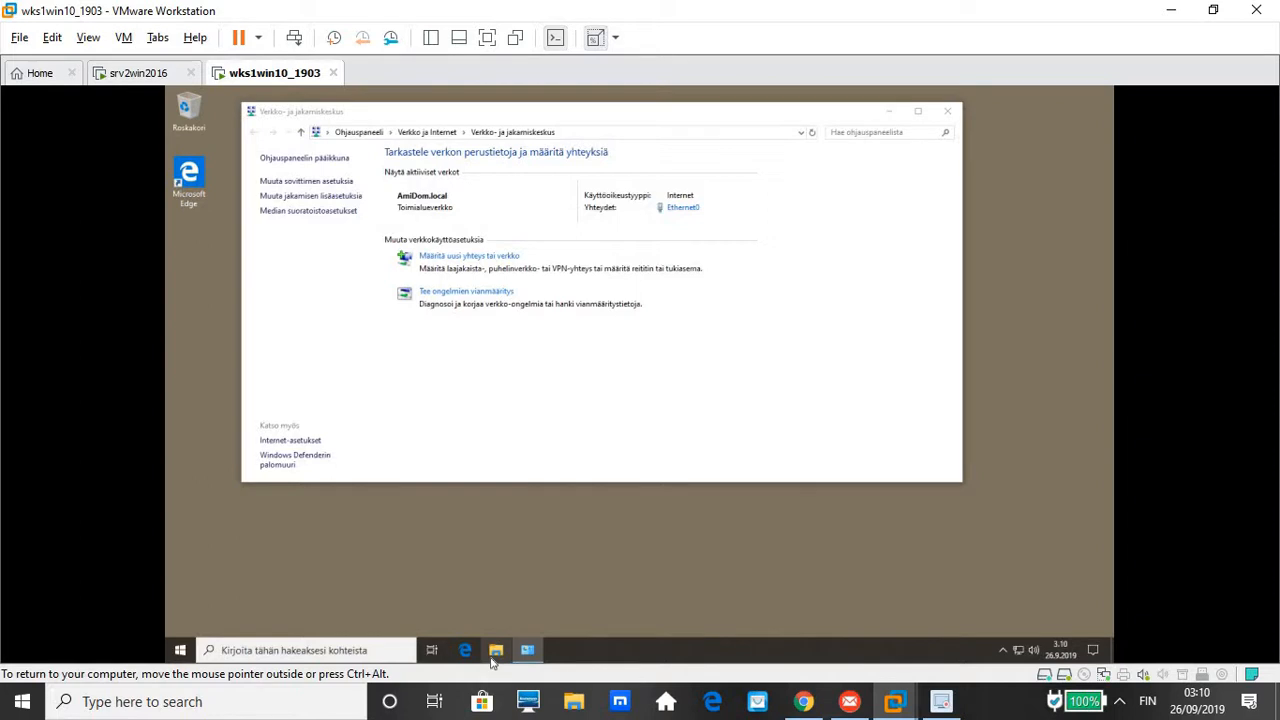
pyautogui.click(957, 110)
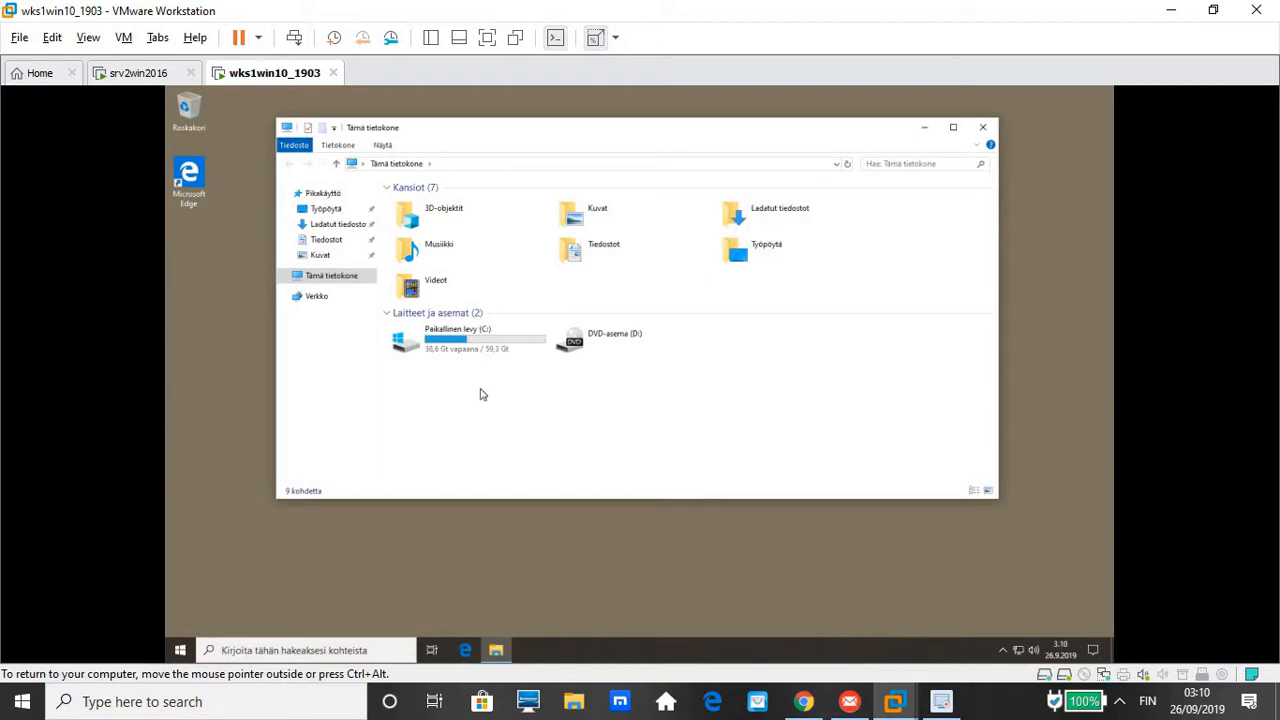
pyautogui.moveTo(464, 341)
# On the server, glance into the USERS folder on DATA (E:) and close it
pyautogui.click(150, 76)
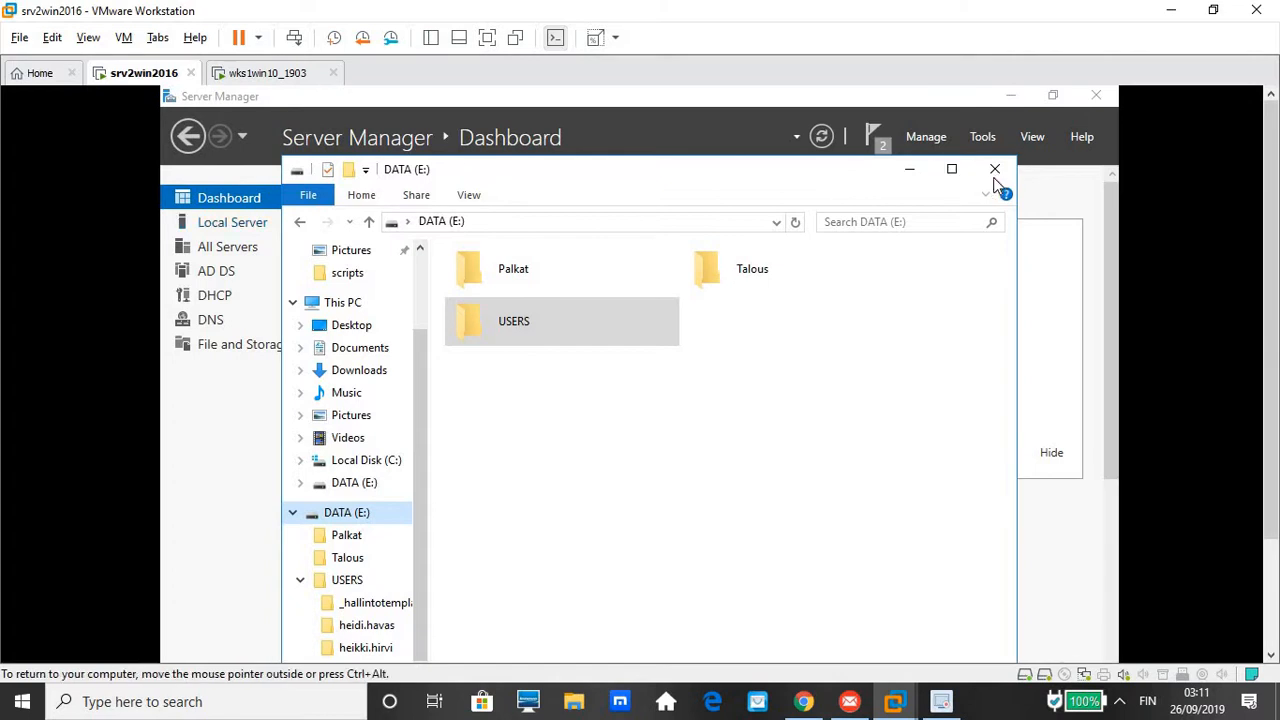
pyautogui.doubleClick(491, 326)
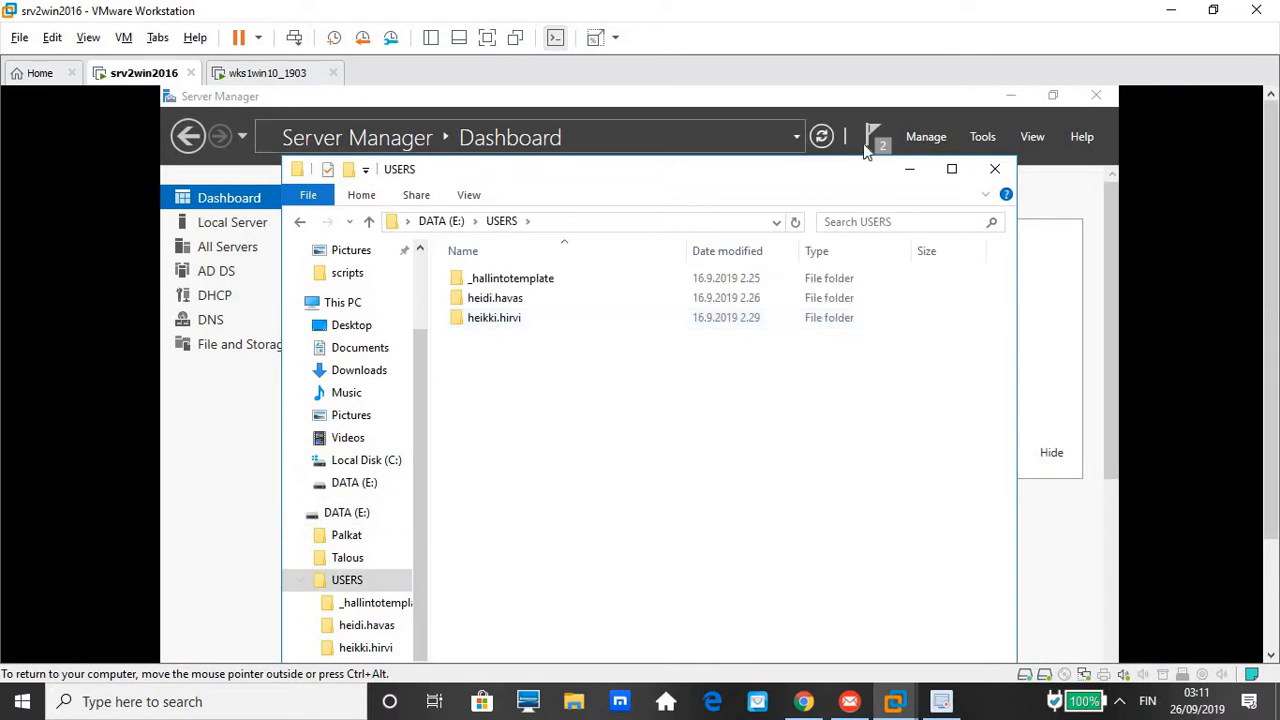
pyautogui.click(995, 172)
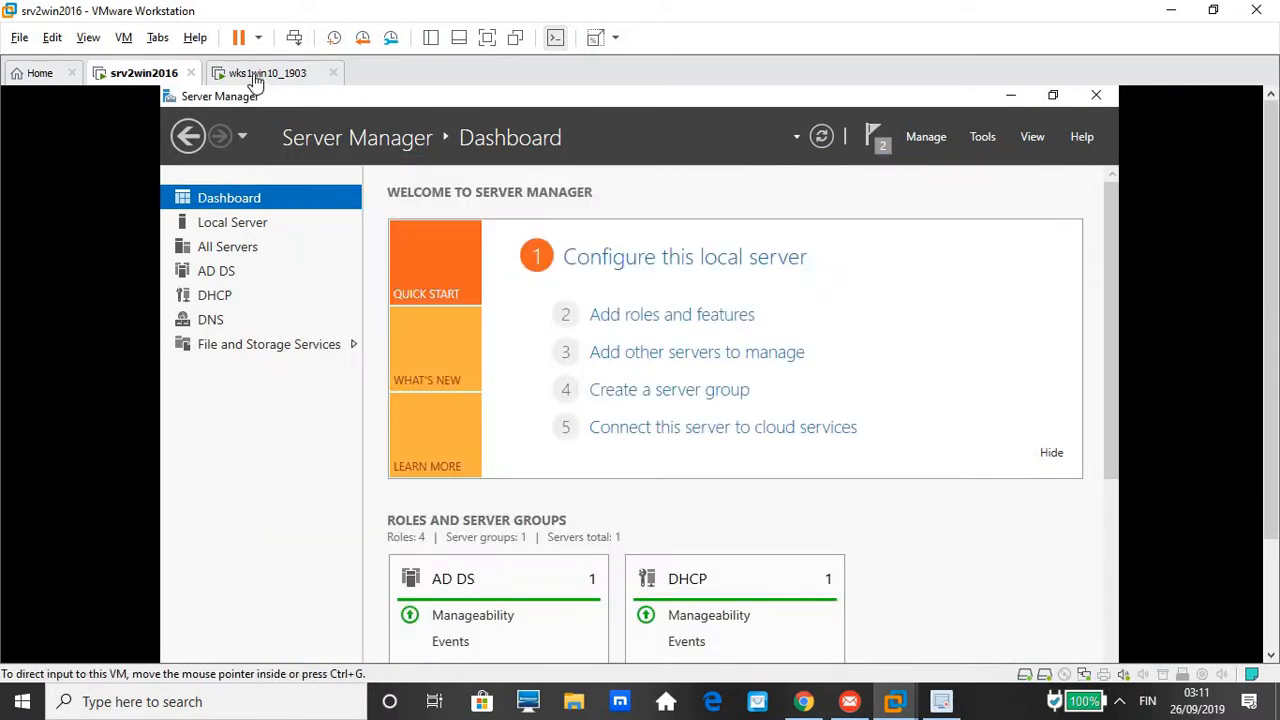
# On the client, open drive C: under Tämä tietokone, accept the desktop shortcut, and close the window
pyautogui.click(255, 76)
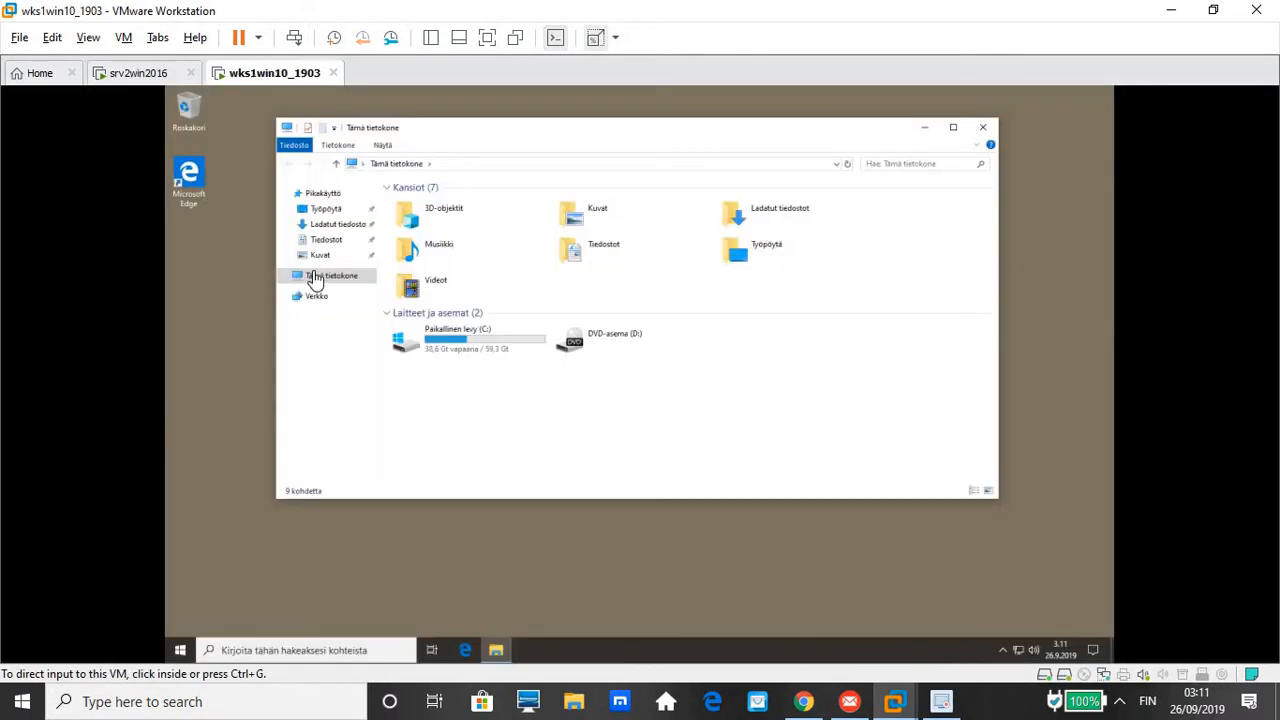
pyautogui.doubleClick(313, 278)
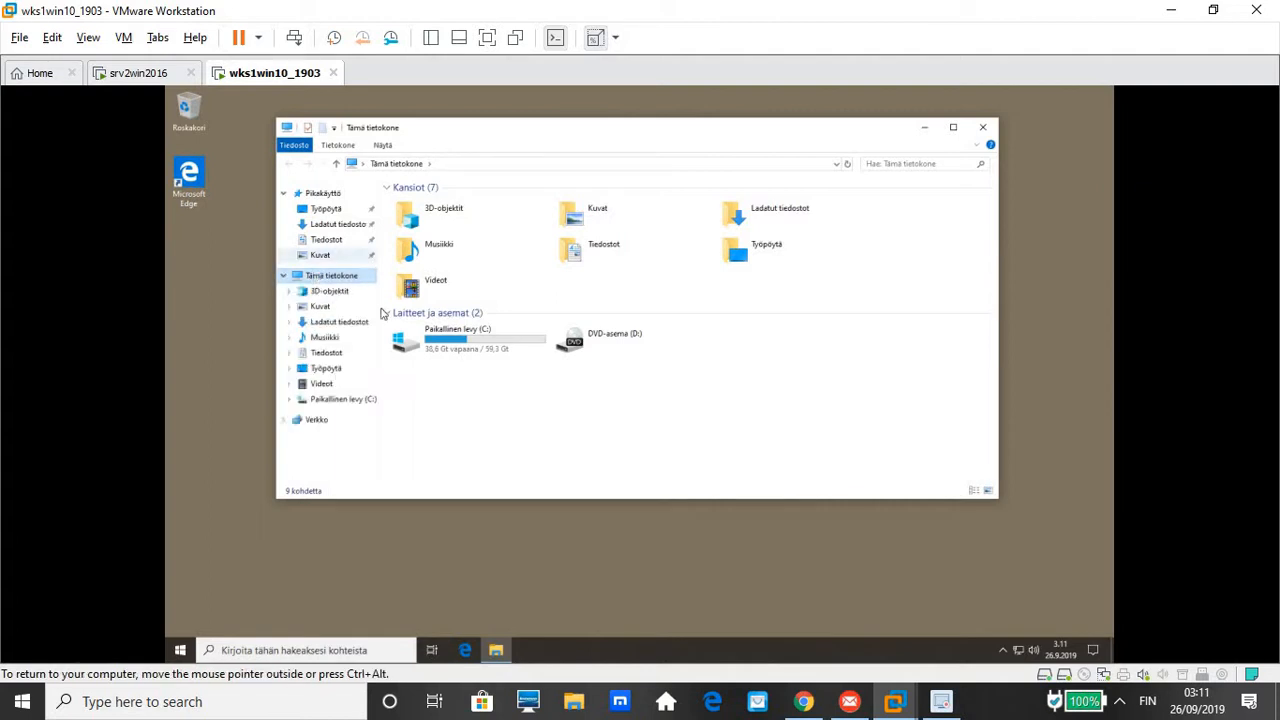
pyautogui.click(343, 400)
pyautogui.click(346, 408)
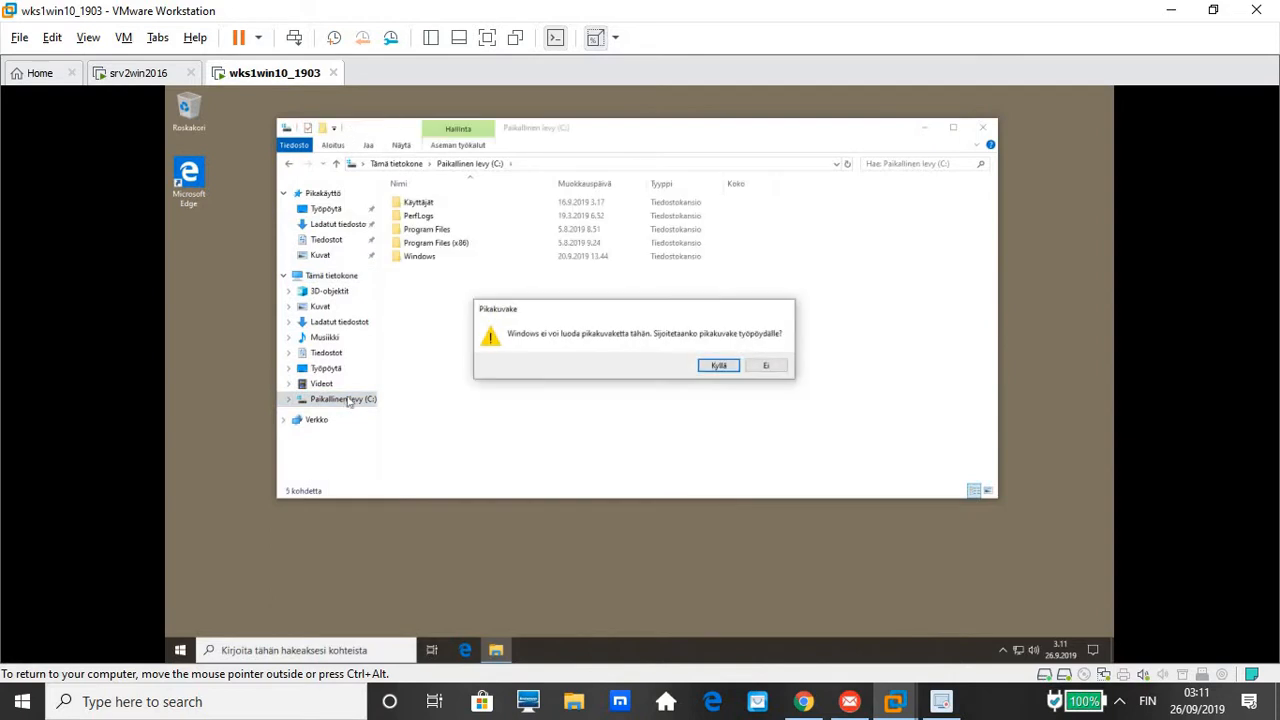
pyautogui.click(726, 368)
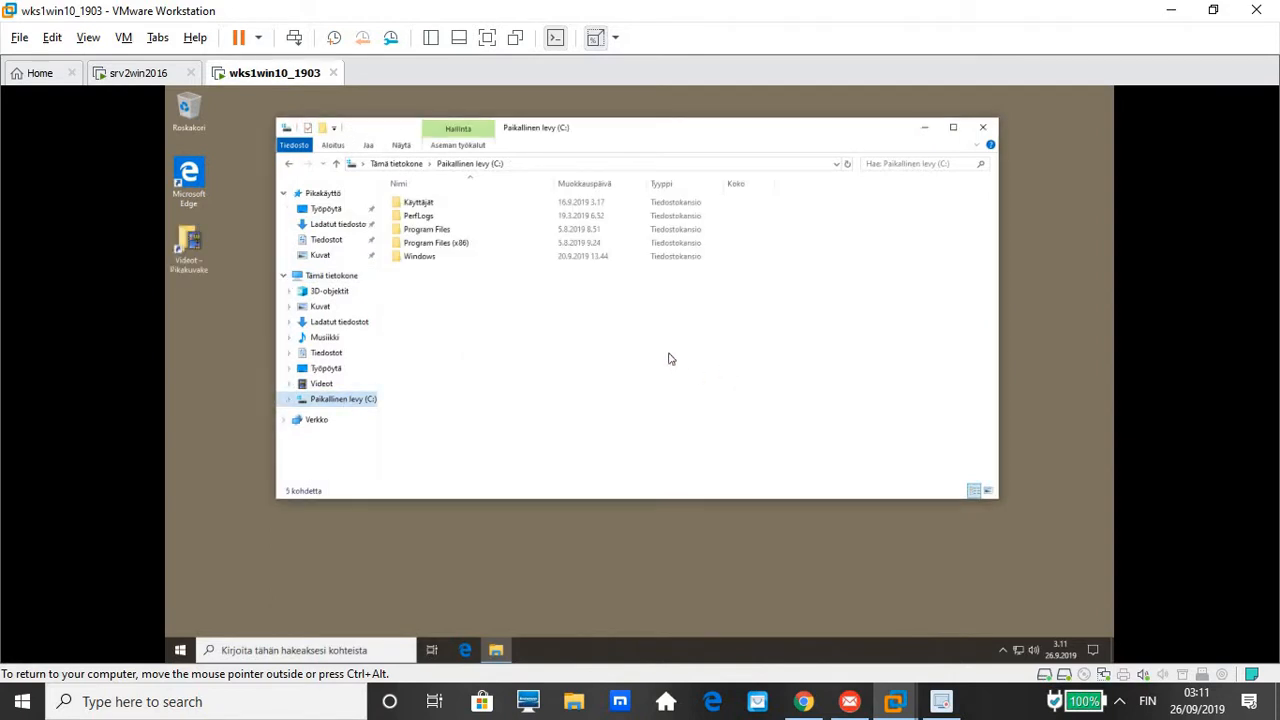
pyautogui.click(982, 127)
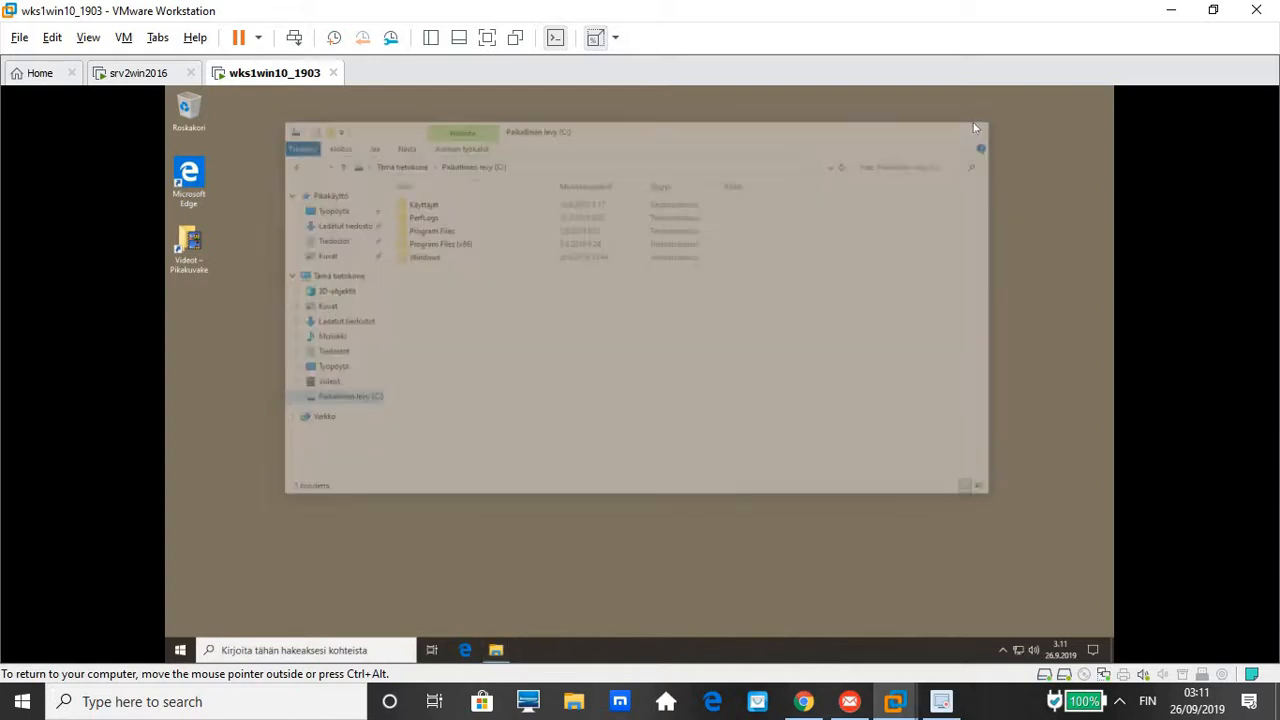
# Sign out of the Windows 10 client with Kirjaudu ulos from the Start menu's user icon
pyautogui.click(182, 652)
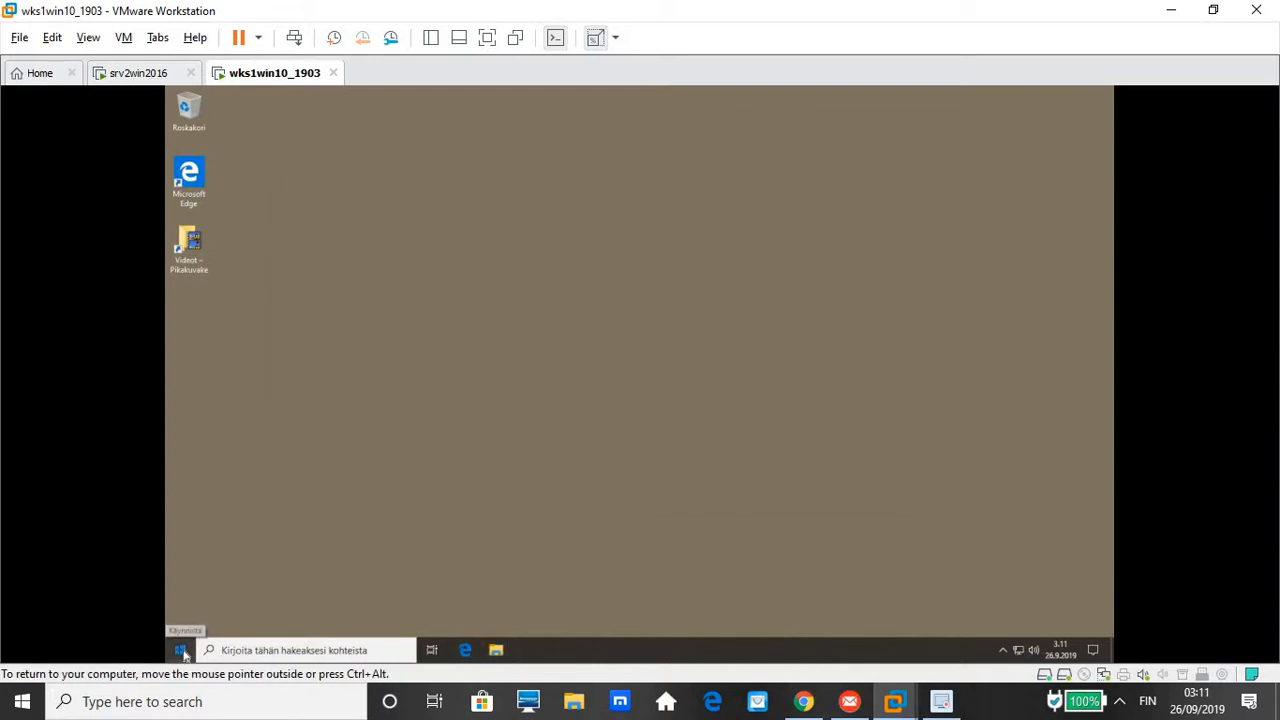
pyautogui.click(182, 652)
pyautogui.click(182, 652)
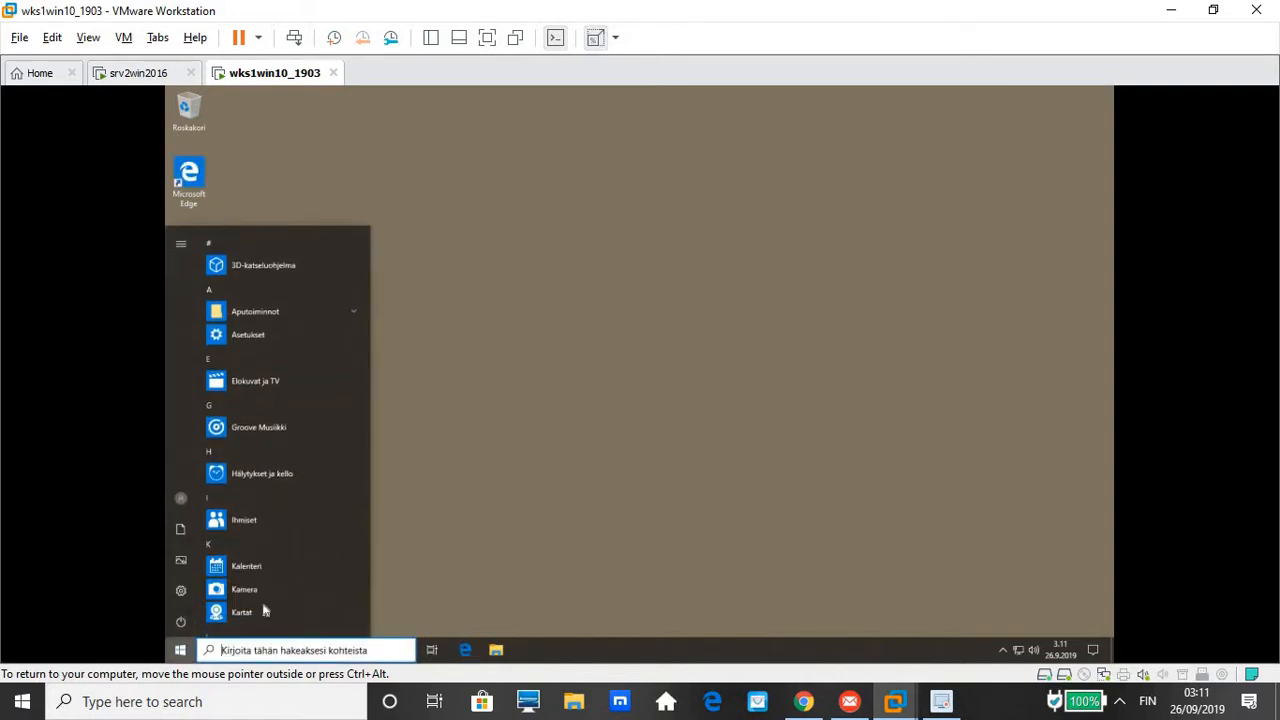
pyautogui.click(181, 503)
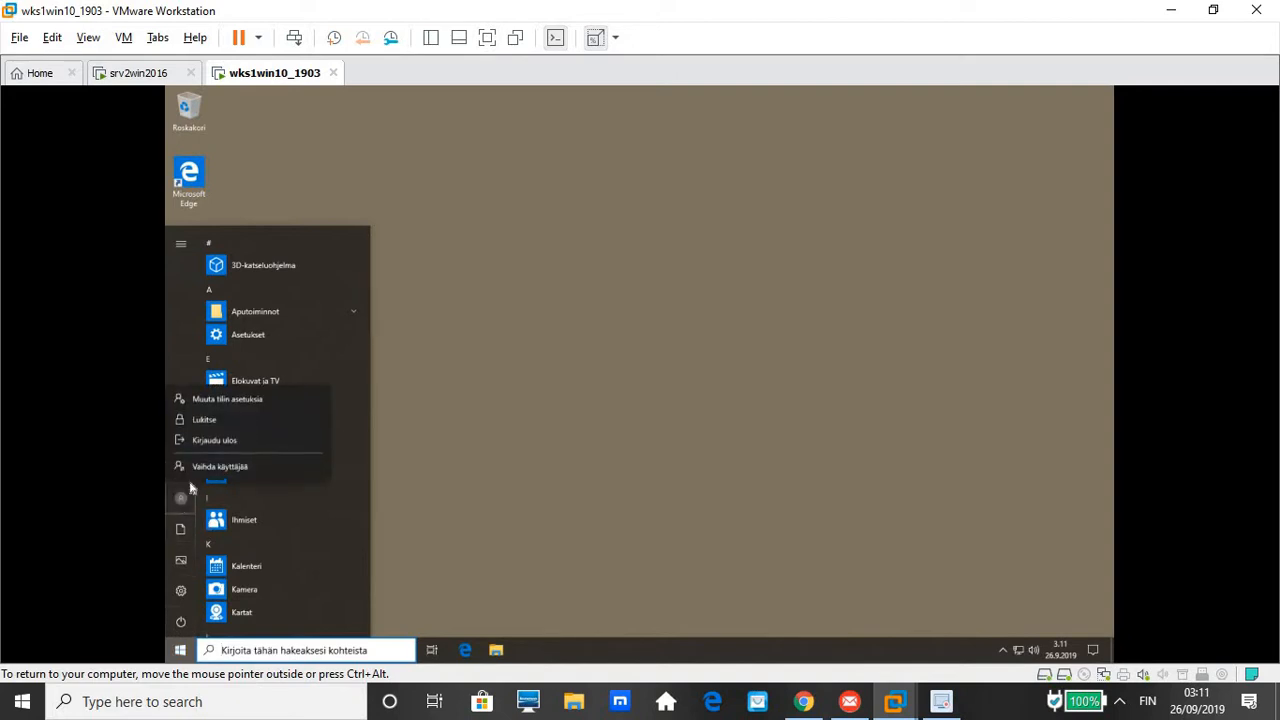
pyautogui.click(237, 441)
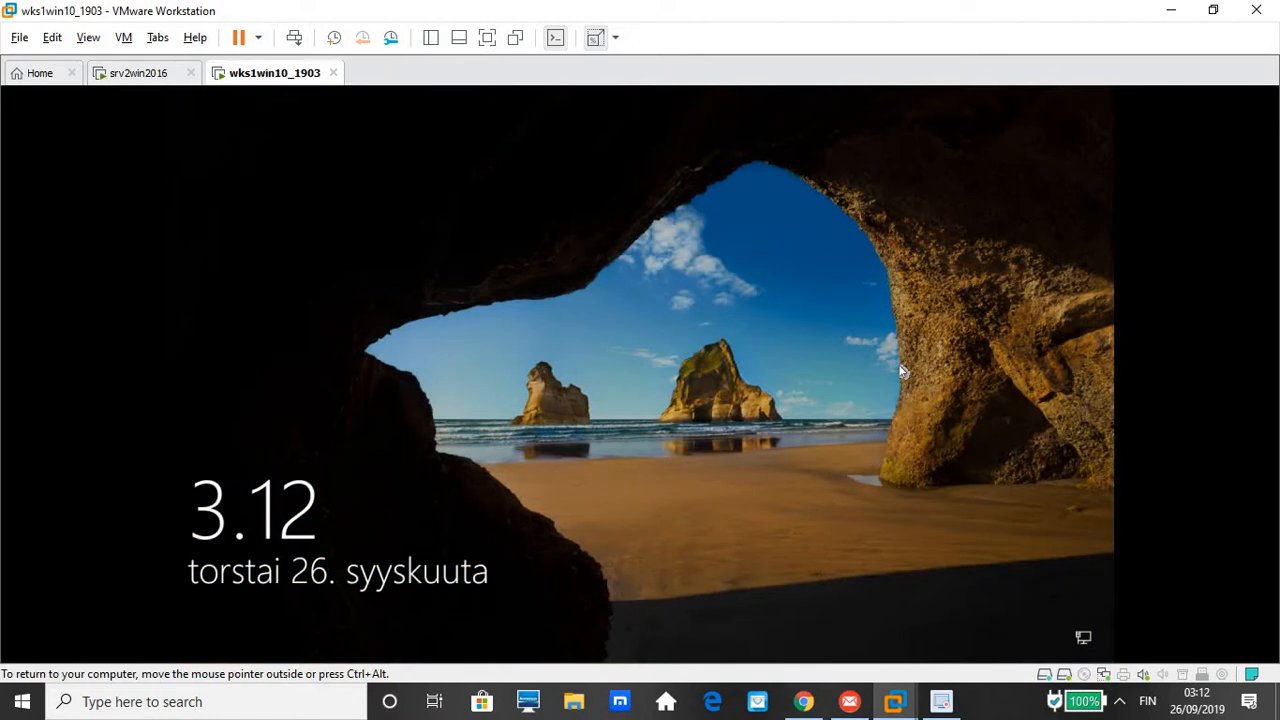
# From the lock screen, sign in via Toinen käyttäjä with the domain user's username and password
pyautogui.click(901, 372)
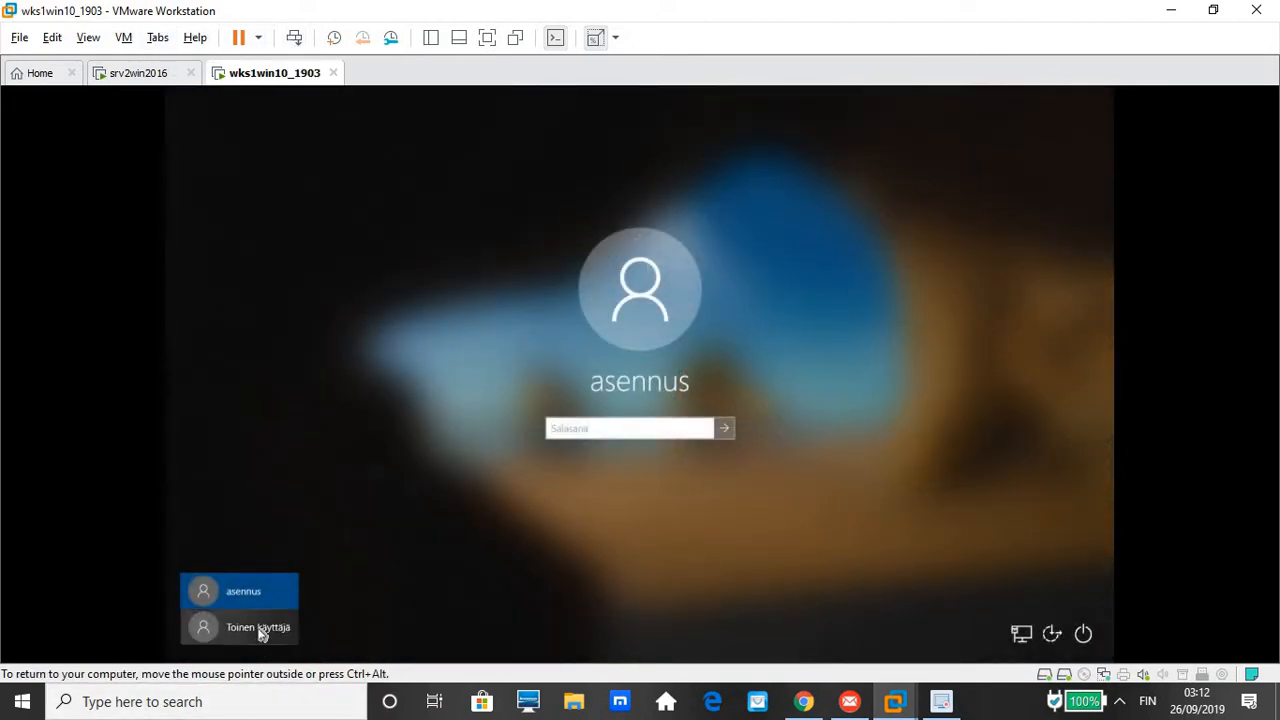
pyautogui.click(258, 628)
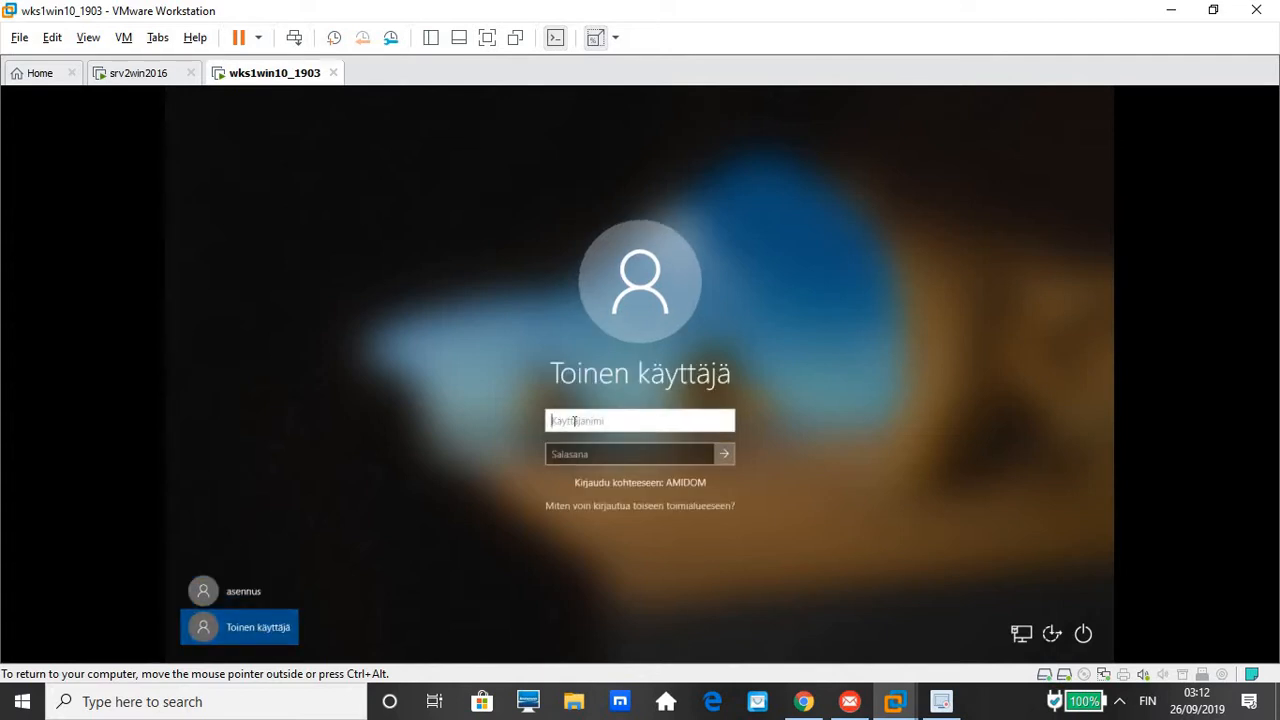
pyautogui.write('H')
pyautogui.press('BackSpace')
pyautogui.press('Tab')
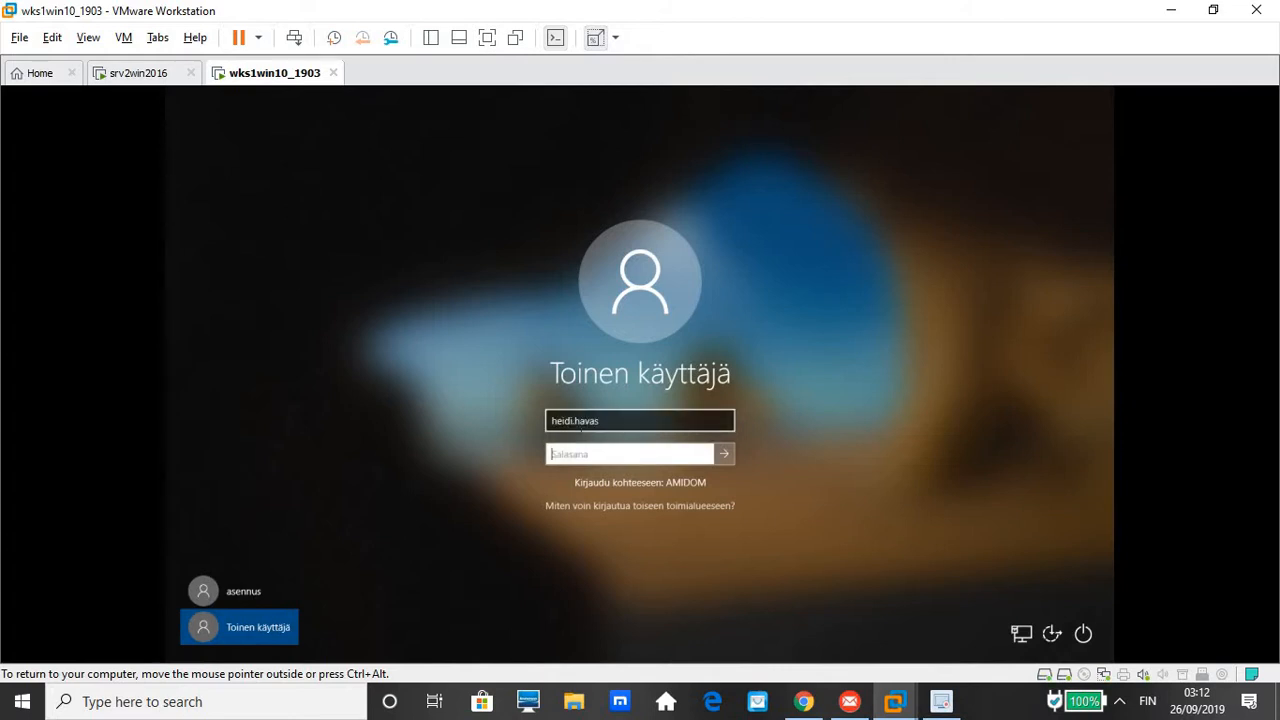
pyautogui.write('••••••••')
pyautogui.press('Return')
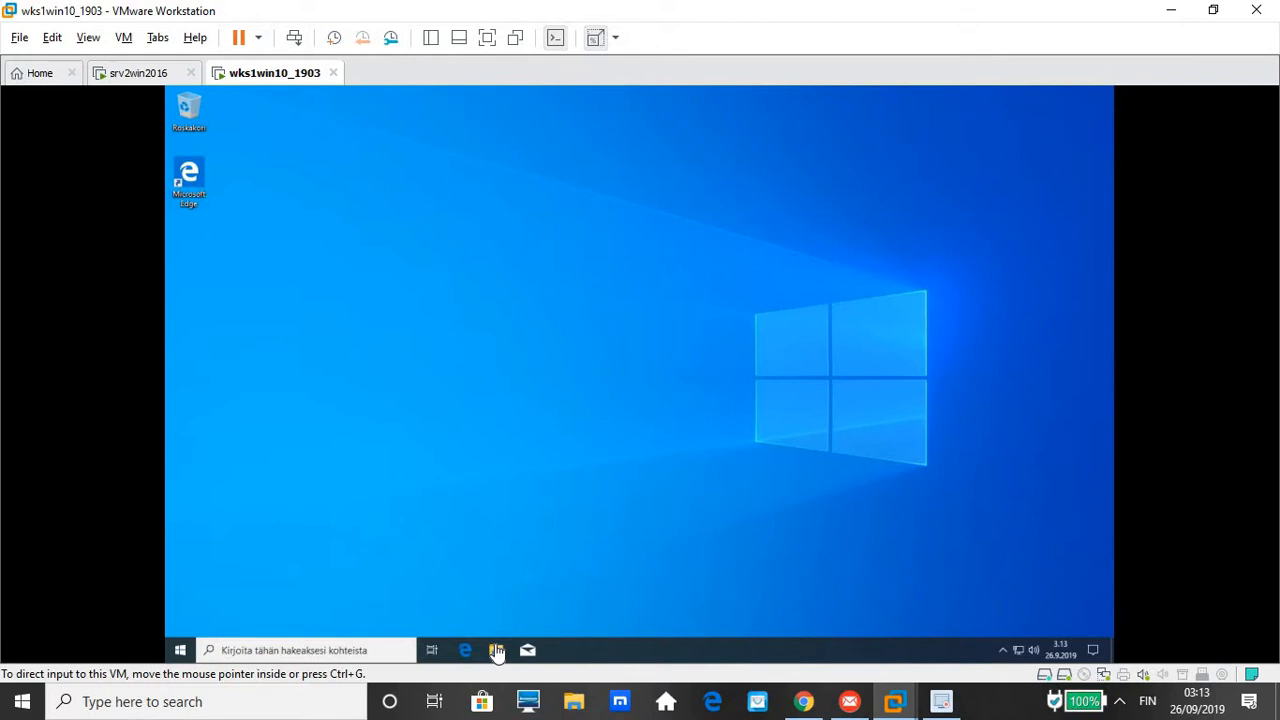
# In the client's This PC view, confirm palkat (P:) has 149 GB free, then return to the server
pyautogui.click(459, 250)
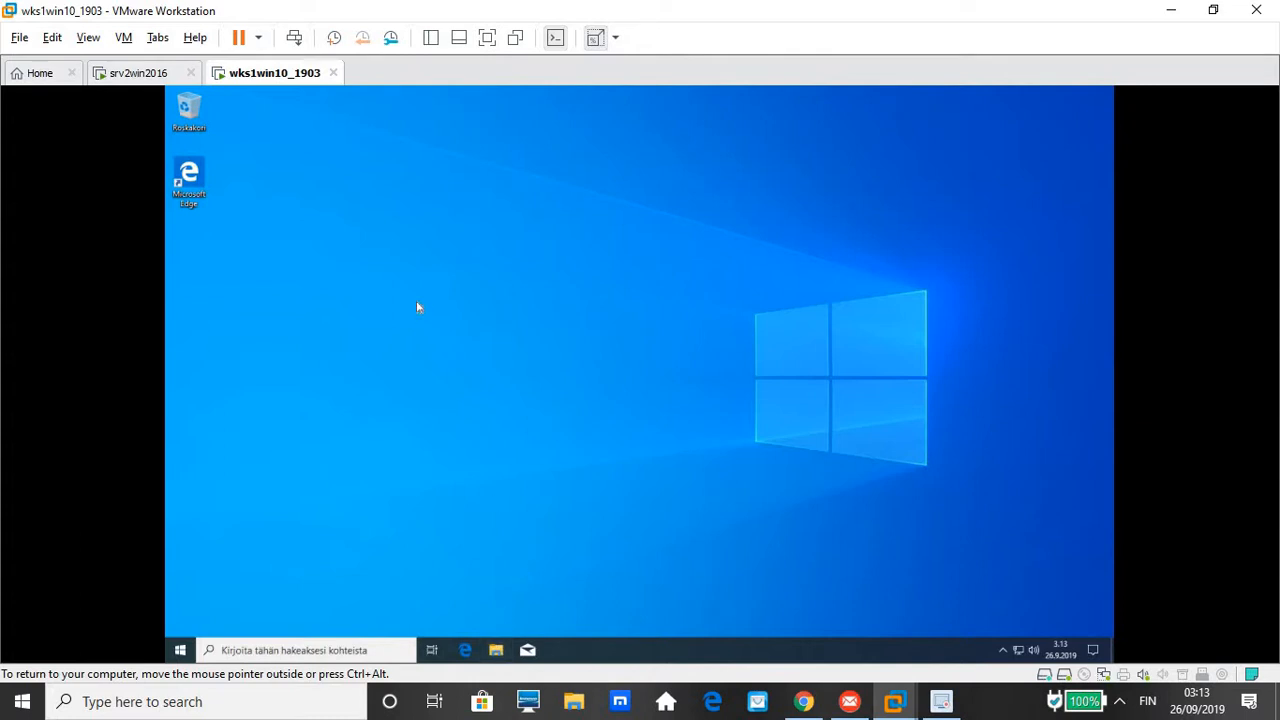
pyautogui.press('super+e')
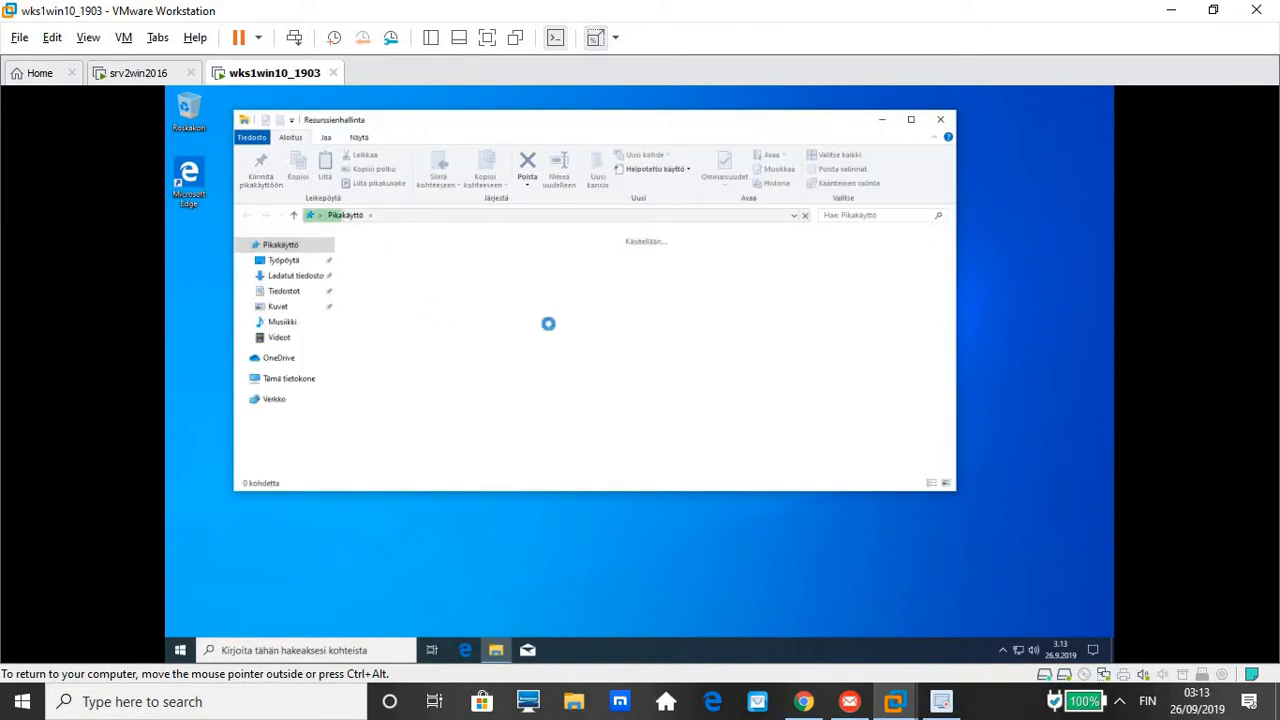
pyautogui.click(283, 388)
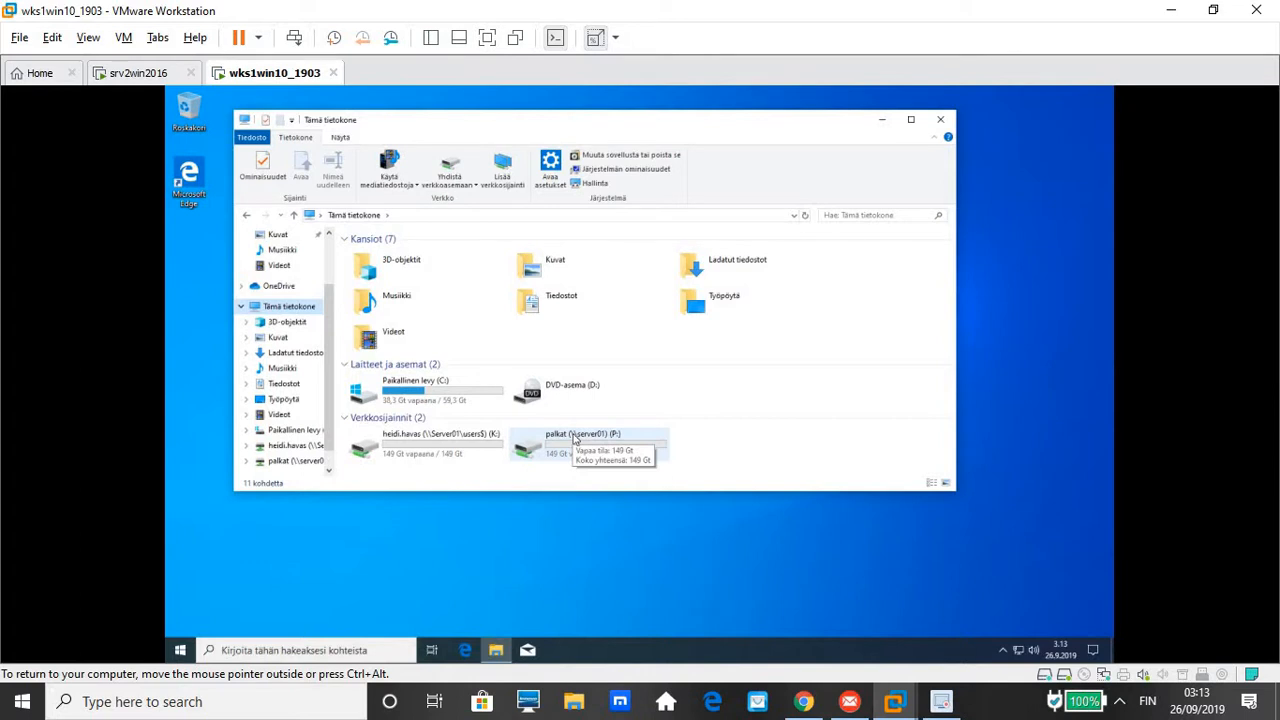
pyautogui.click(131, 74)
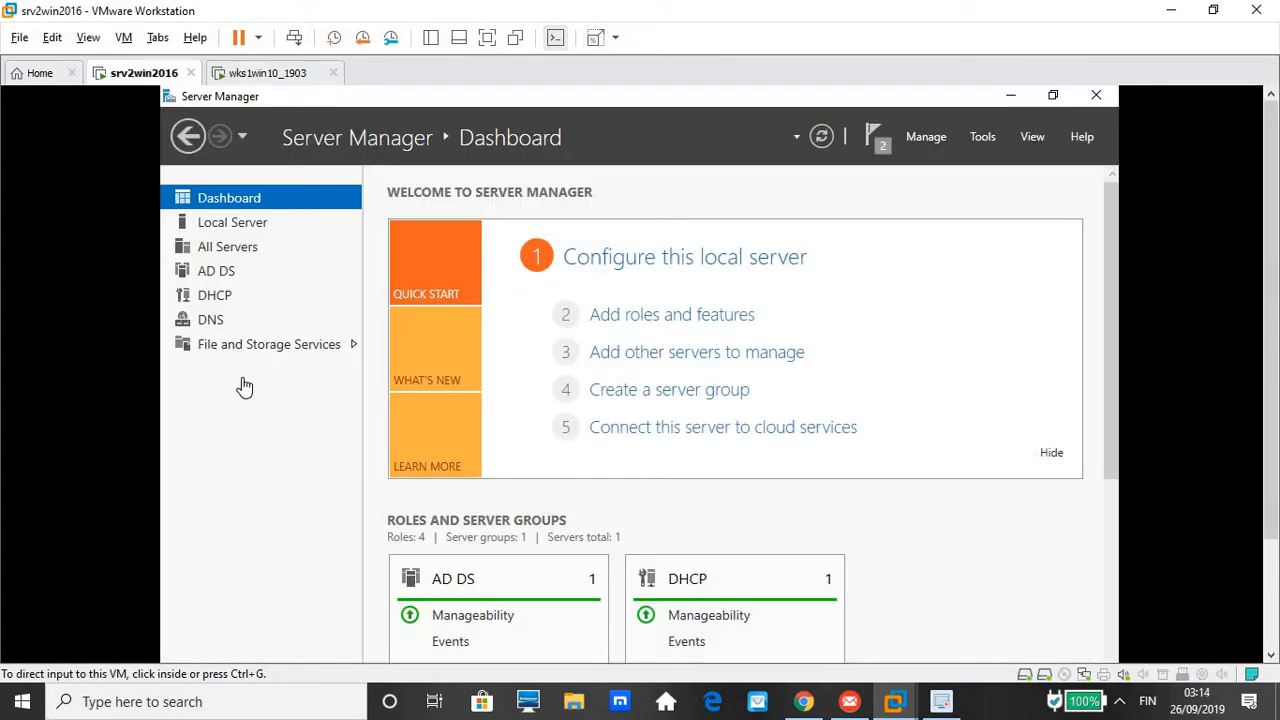
# Open a file browser on the host by mistake and close it again
pyautogui.click(575, 703)
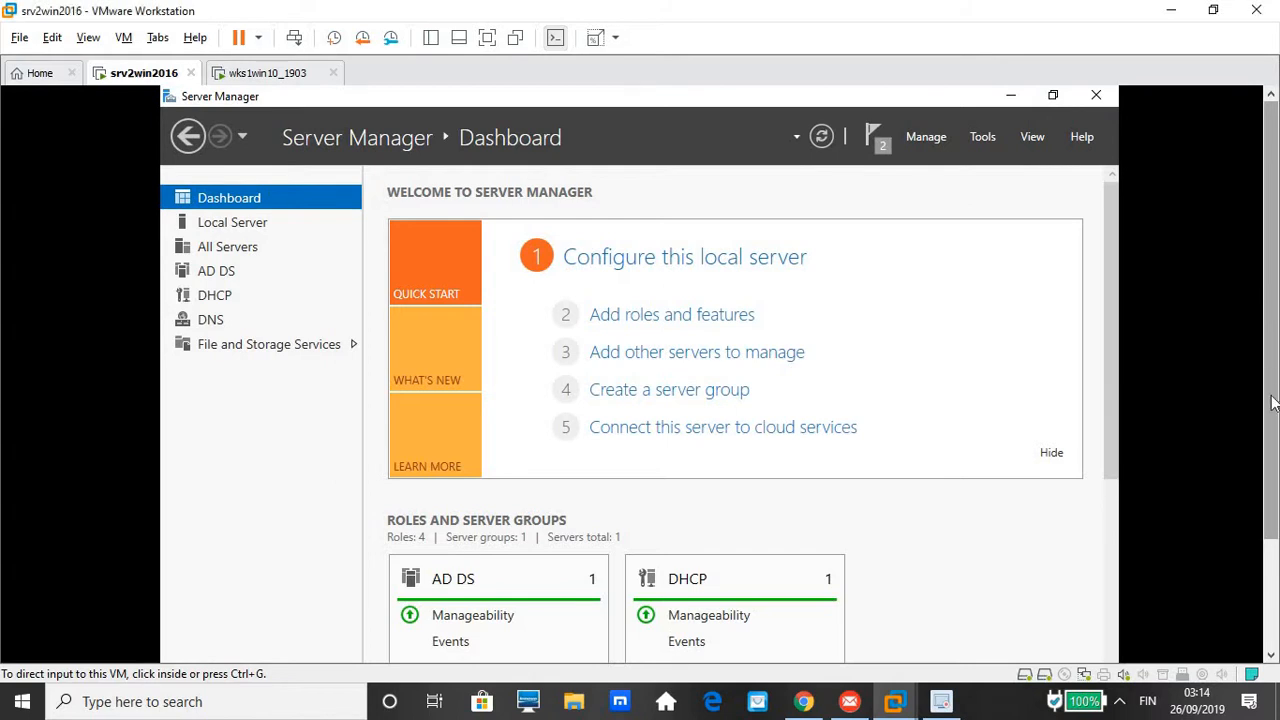
pyautogui.moveTo(1272, 402); pyautogui.dragTo(1272, 432)
pyautogui.press('super+e')
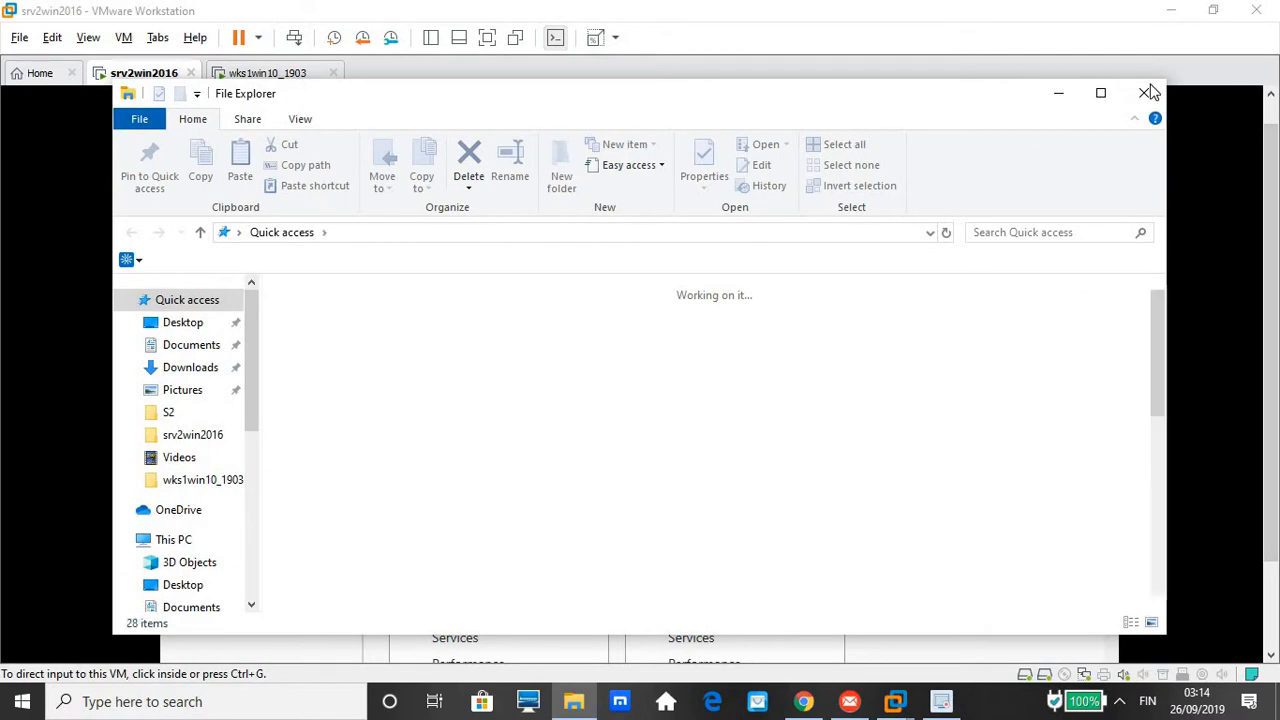
pyautogui.click(1144, 93)
pyautogui.moveTo(1272, 210); pyautogui.dragTo(1272, 344)
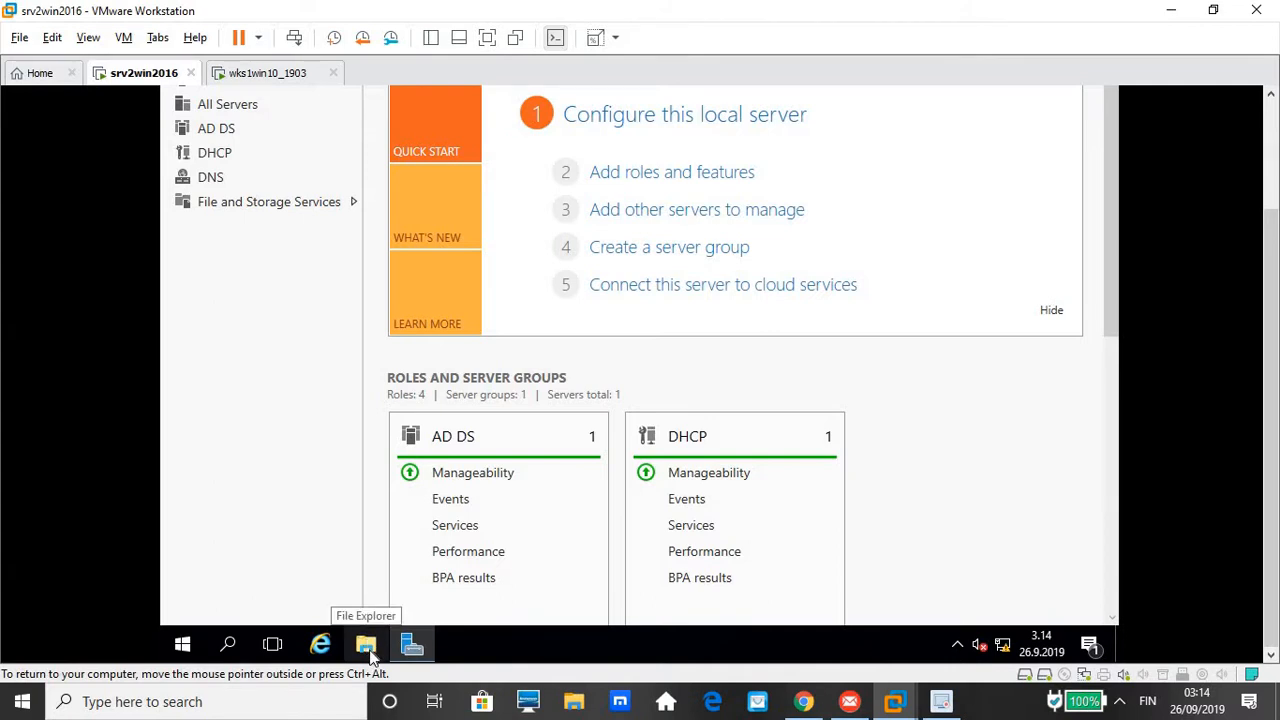
# On the server, browse the USERS and Palkat folders on DATA (E:), then return to the client
pyautogui.click(368, 648)
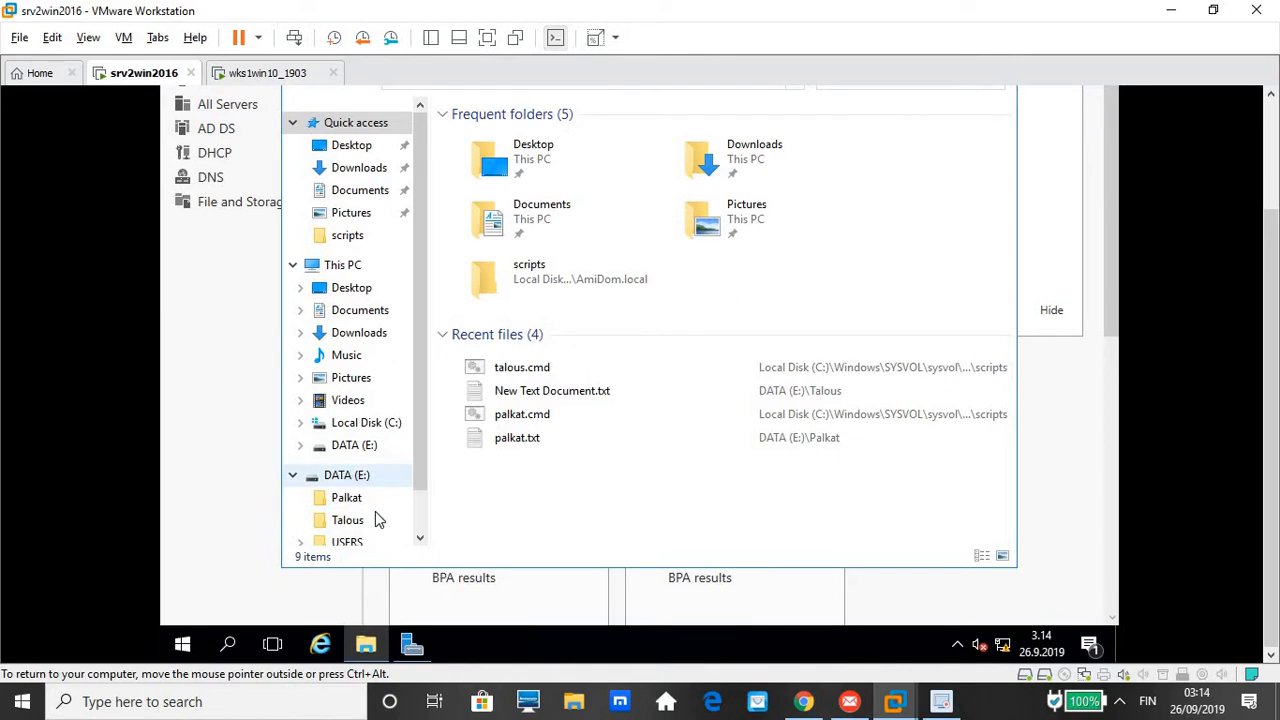
pyautogui.scroll(-1, 415, 540)
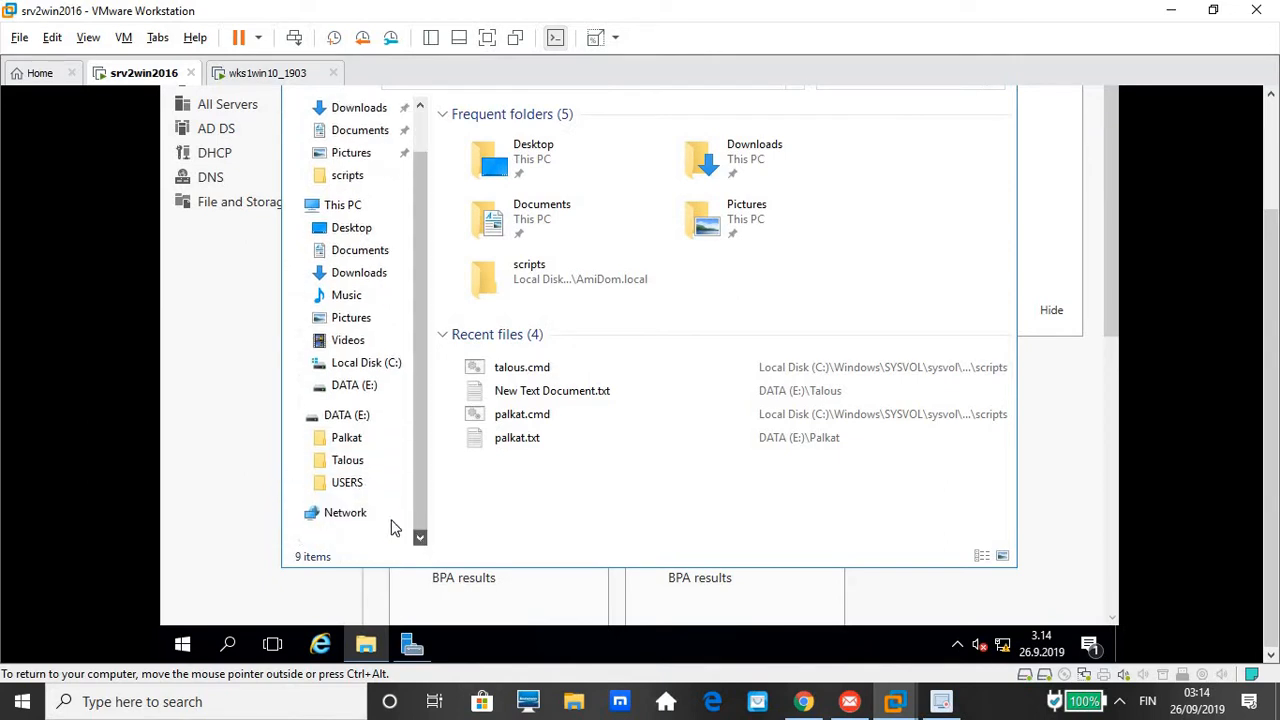
pyautogui.click(350, 488)
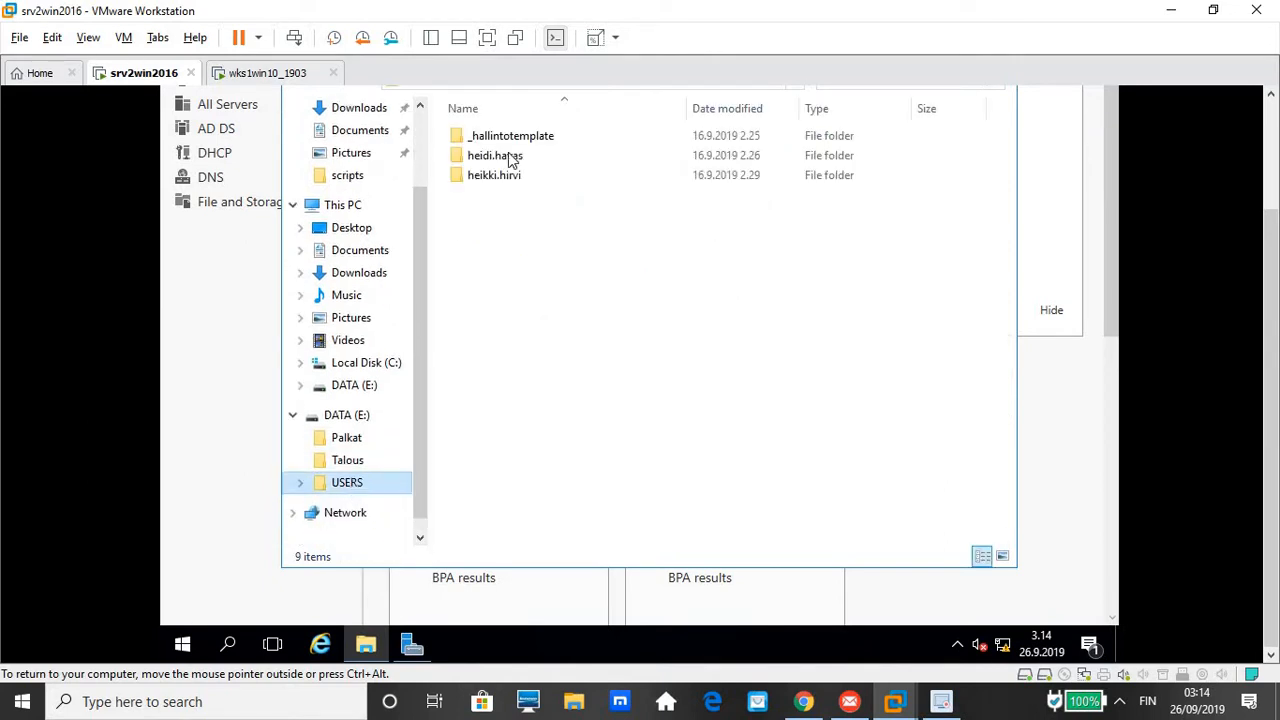
pyautogui.click(340, 498)
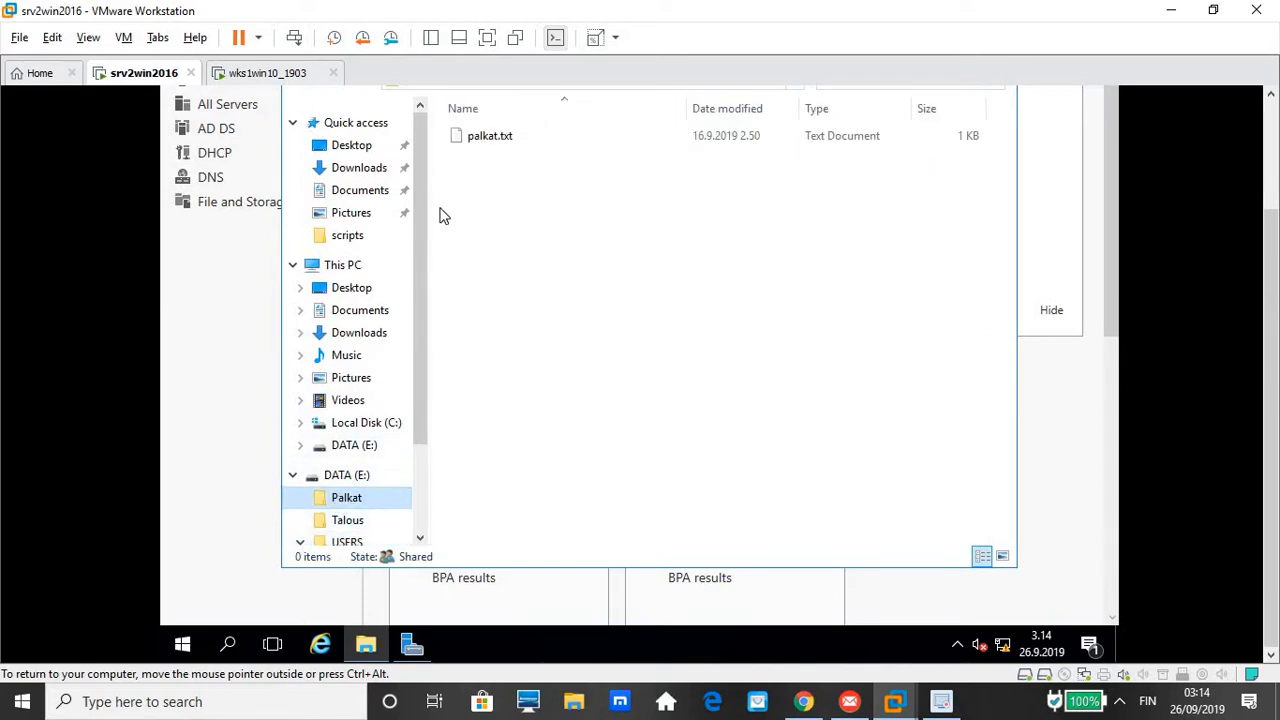
pyautogui.click(1271, 122)
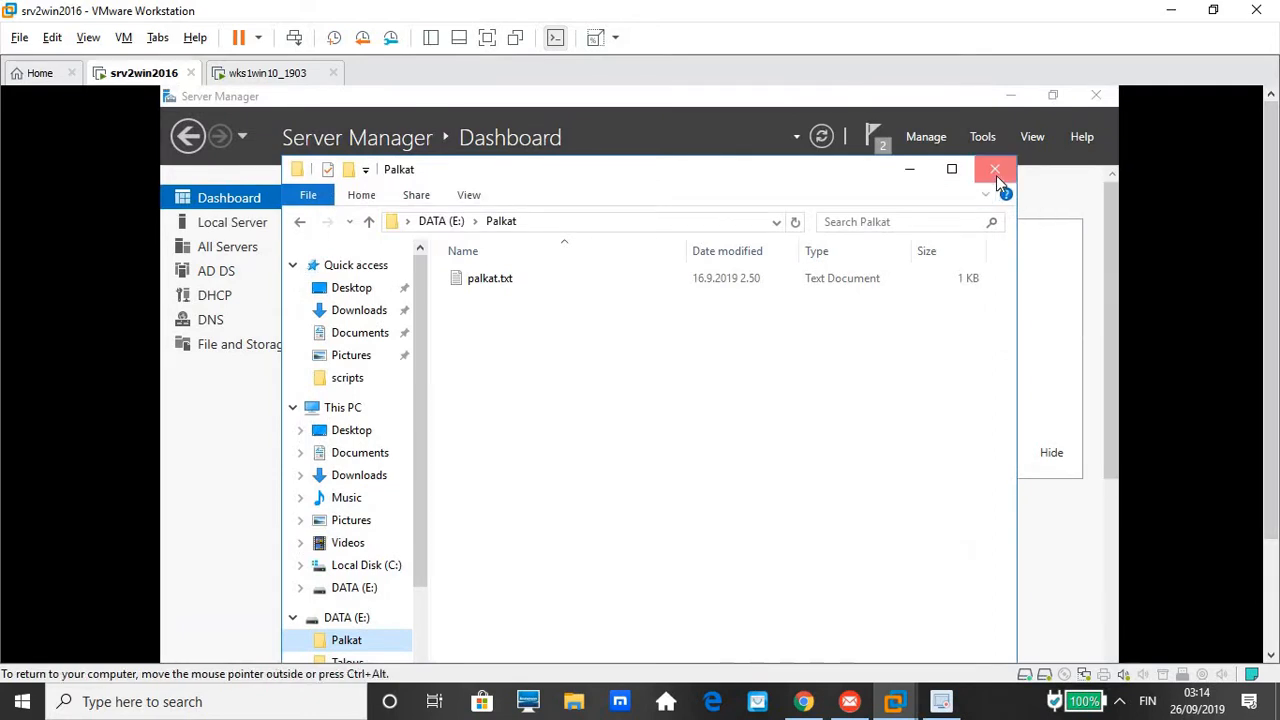
pyautogui.click(996, 175)
pyautogui.click(262, 73)
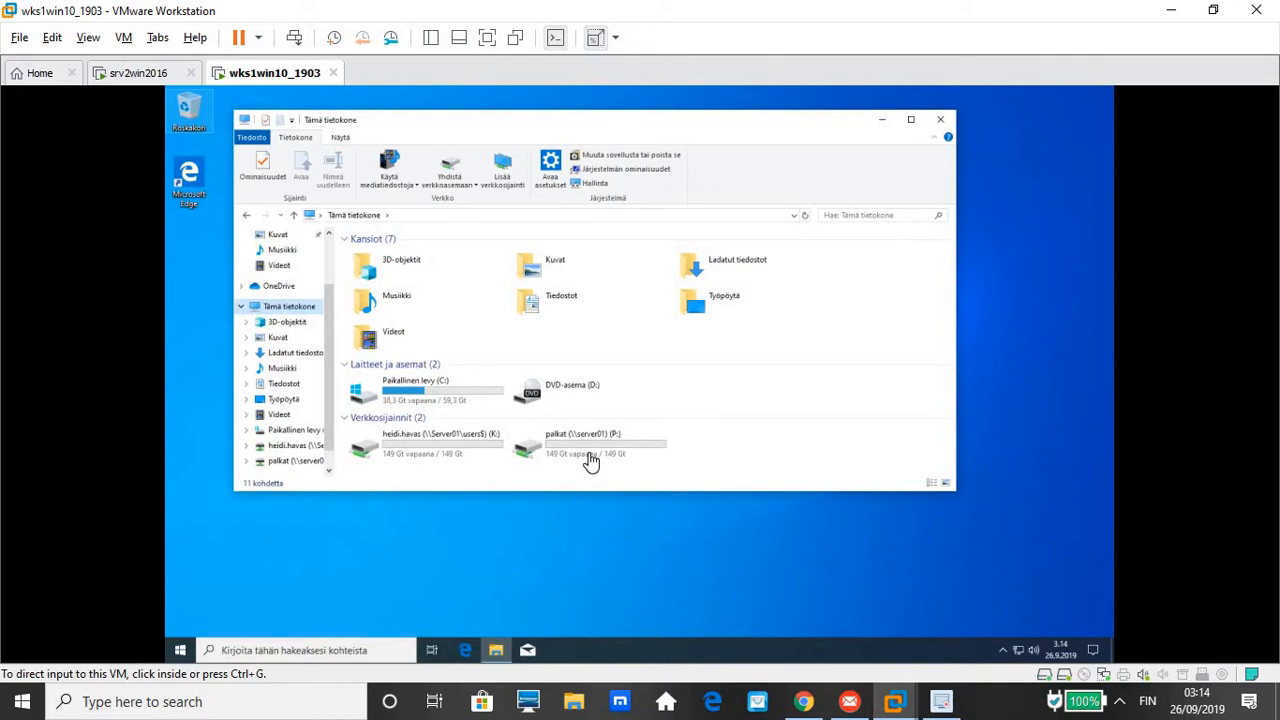
# Switch to the srv2win2016 VM and launch File Explorer from its taskbar
pyautogui.click(145, 73)
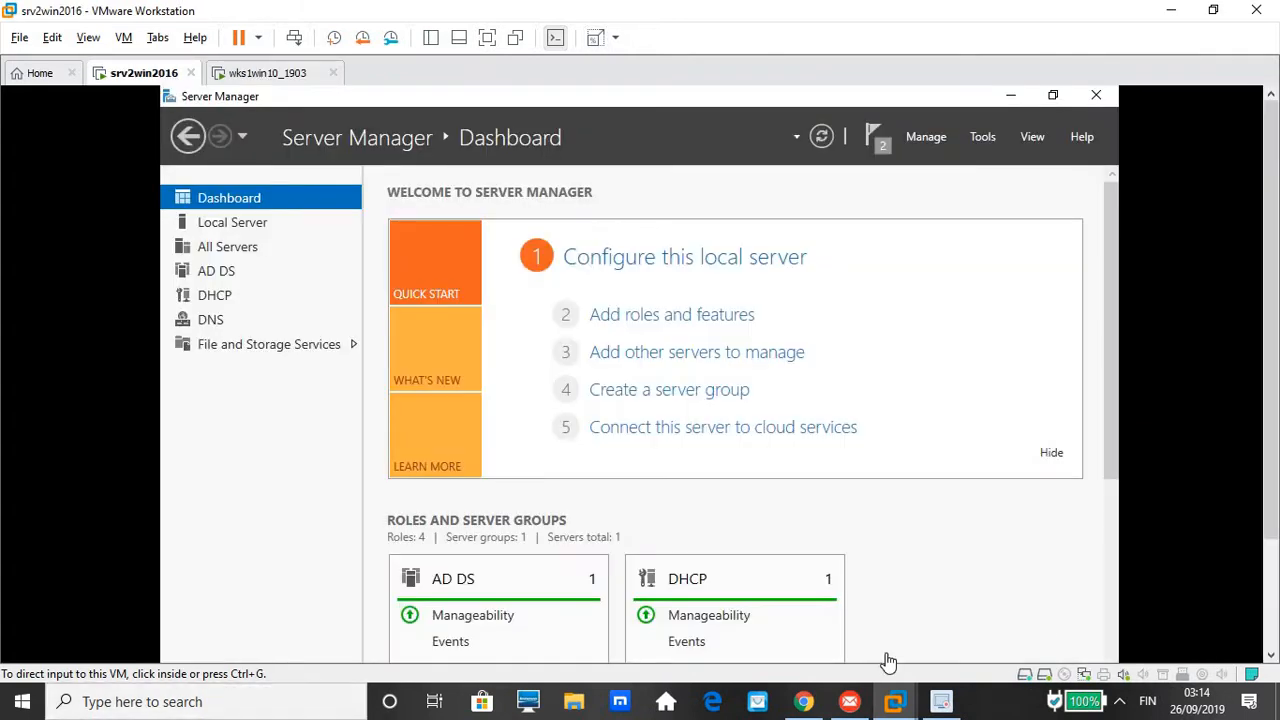
pyautogui.click(1275, 640)
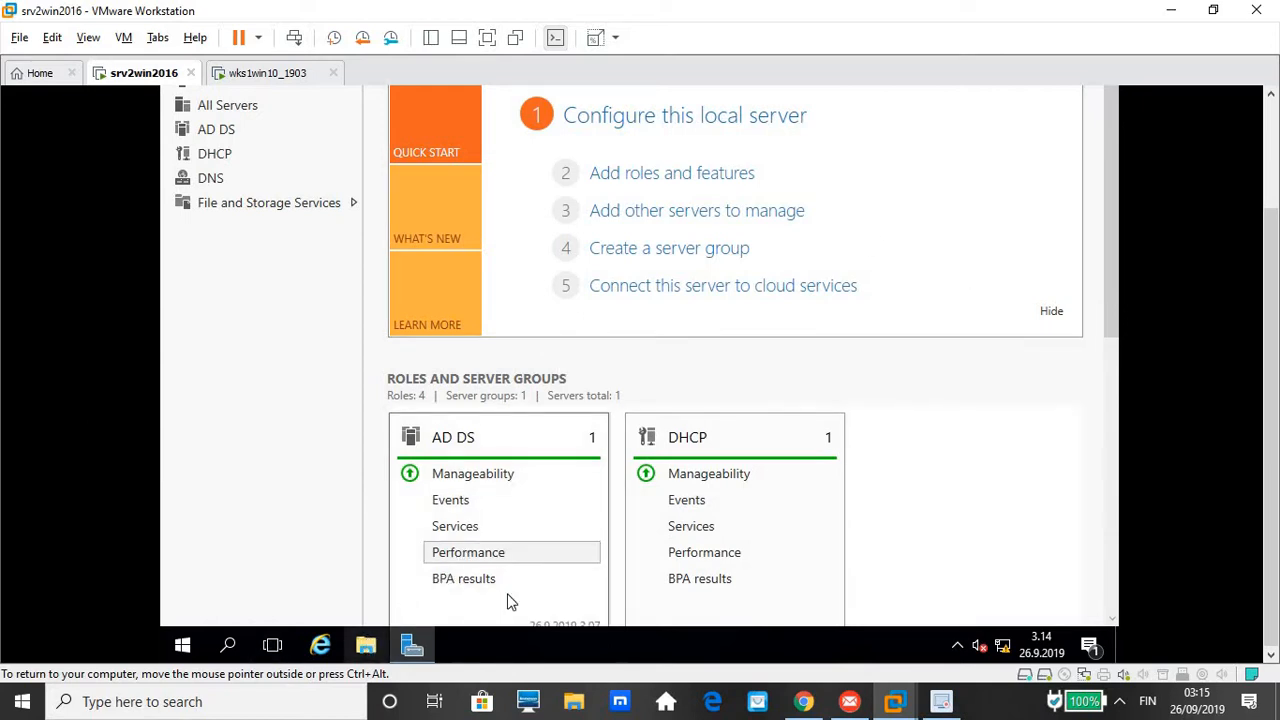
pyautogui.moveTo(918, 707)
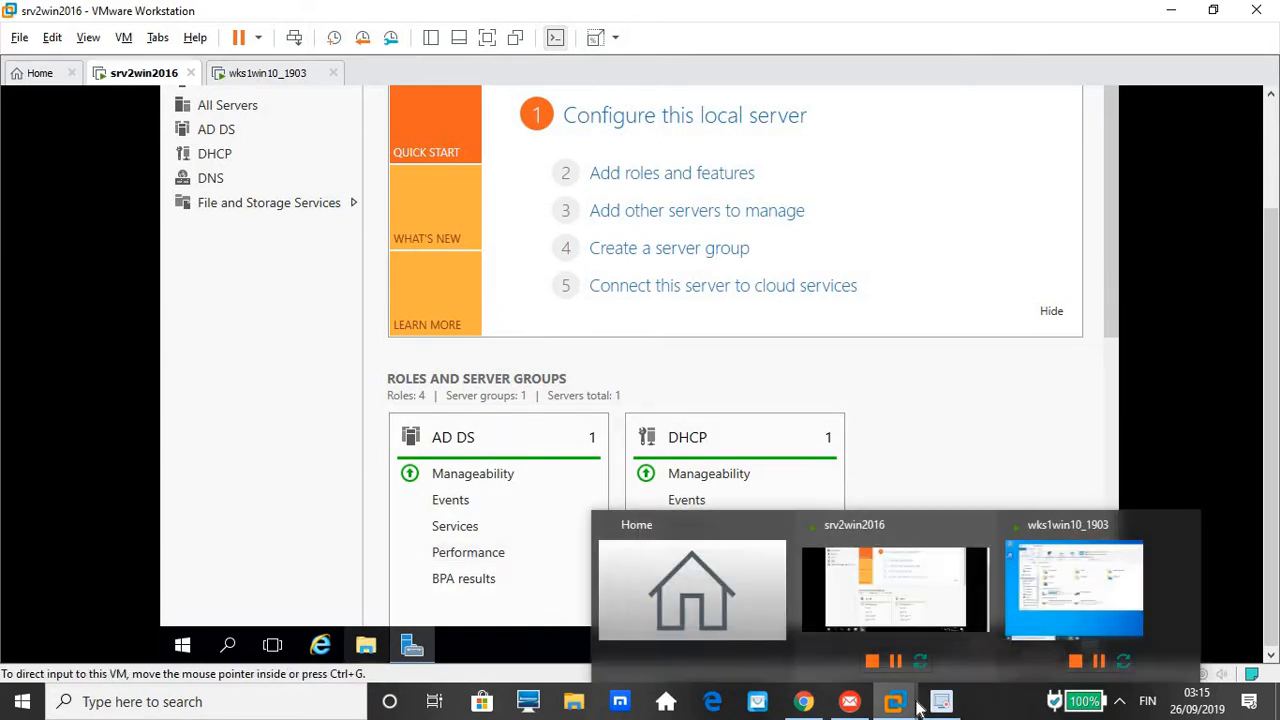
pyautogui.click(927, 567)
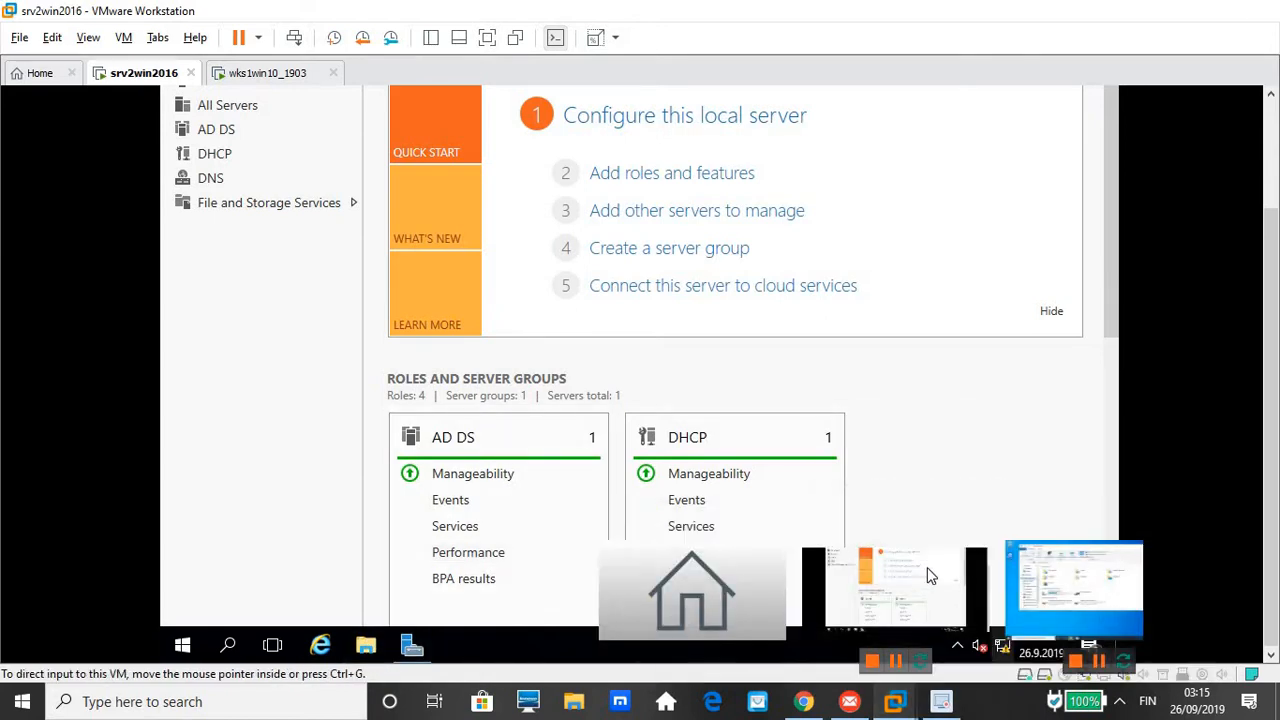
pyautogui.click(1275, 147)
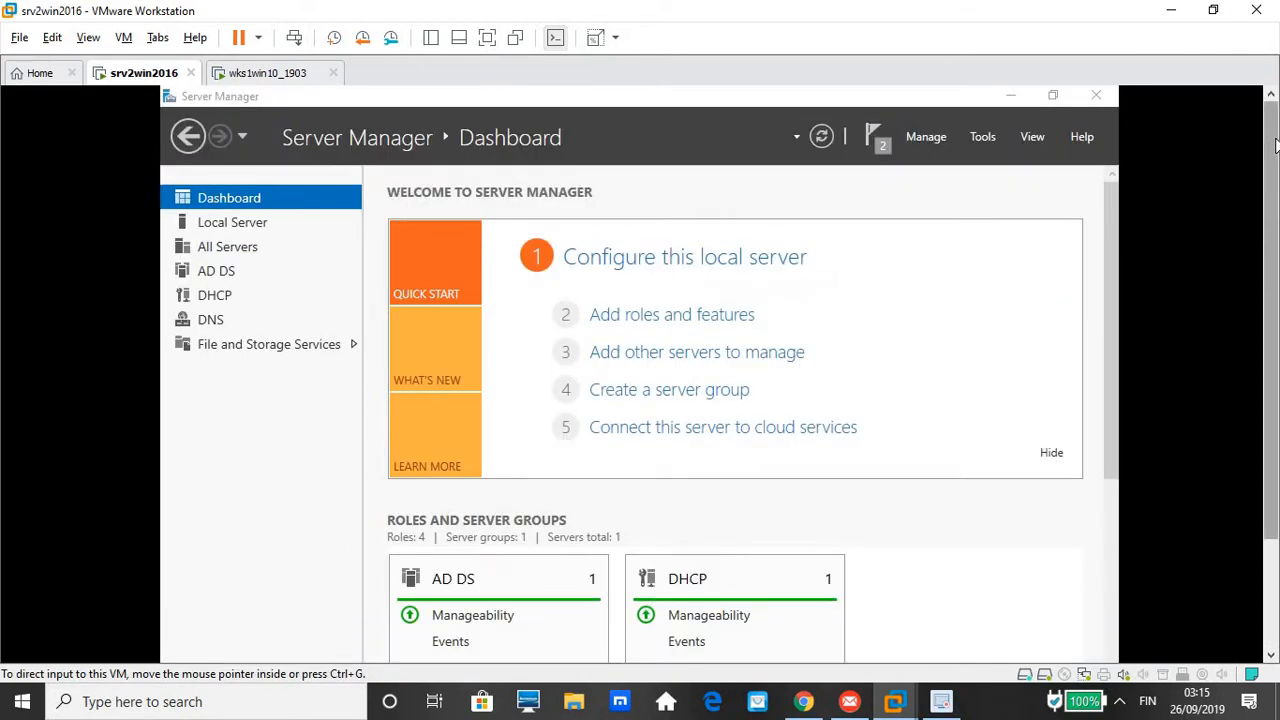
pyautogui.click(1266, 560)
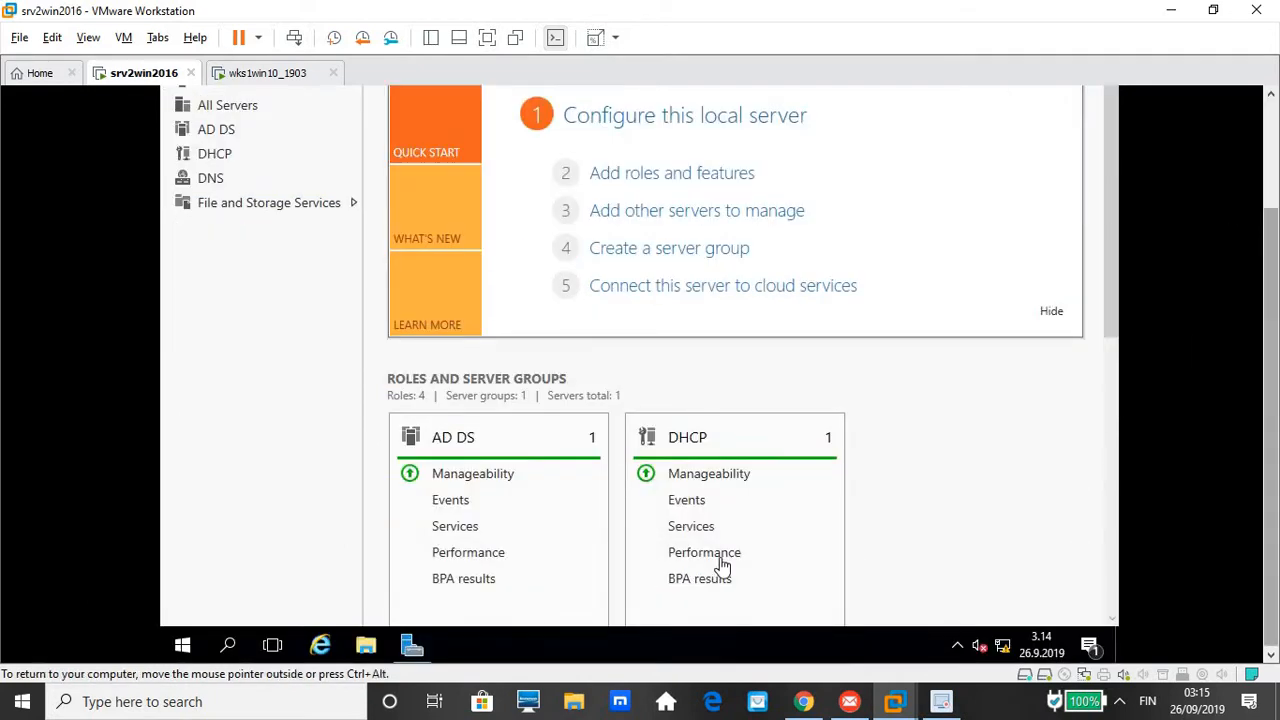
pyautogui.click(366, 645)
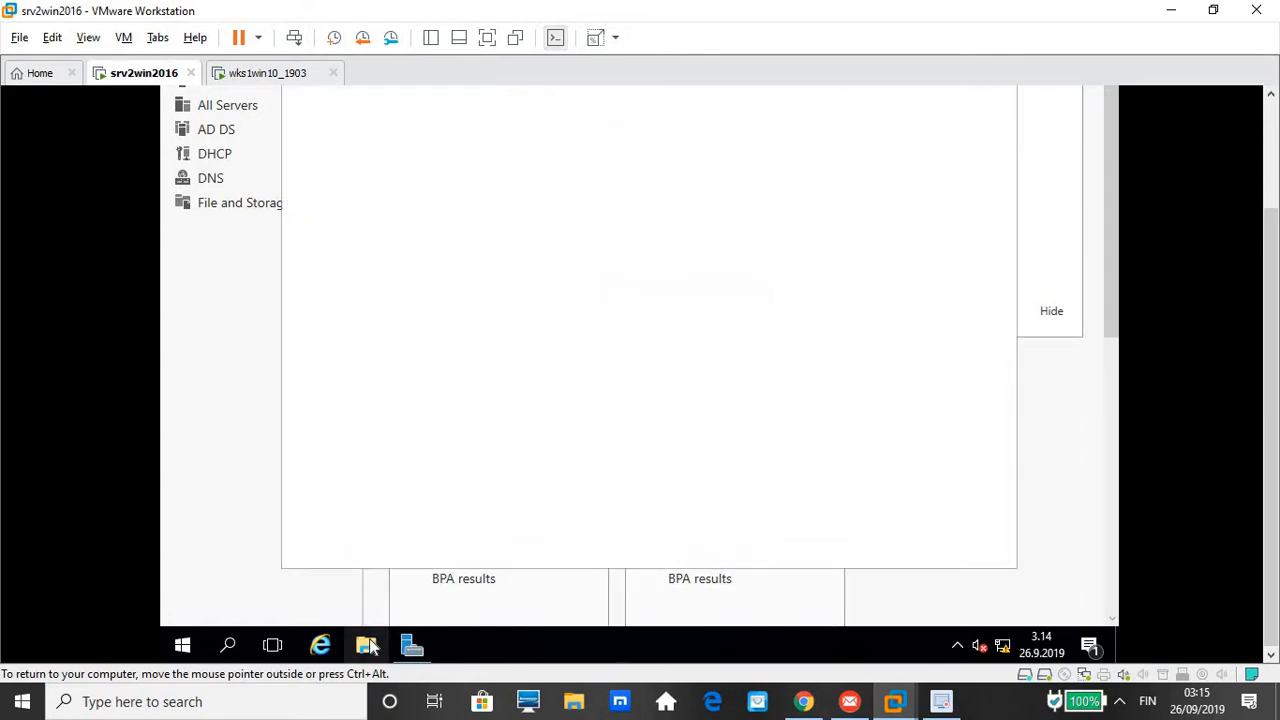
# Close the stuck, still-loading Explorer window on srv2win2016, then switch to wks1win10_1903
pyautogui.click(937, 705)
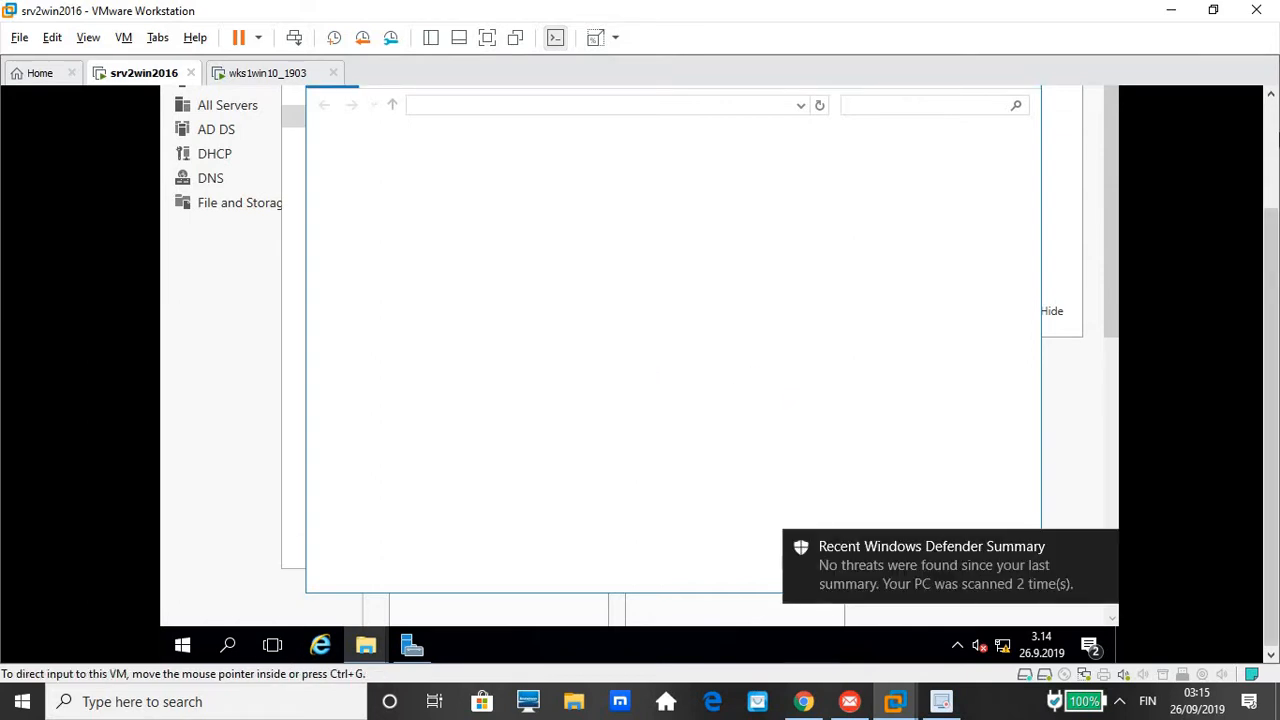
pyautogui.click(1272, 150)
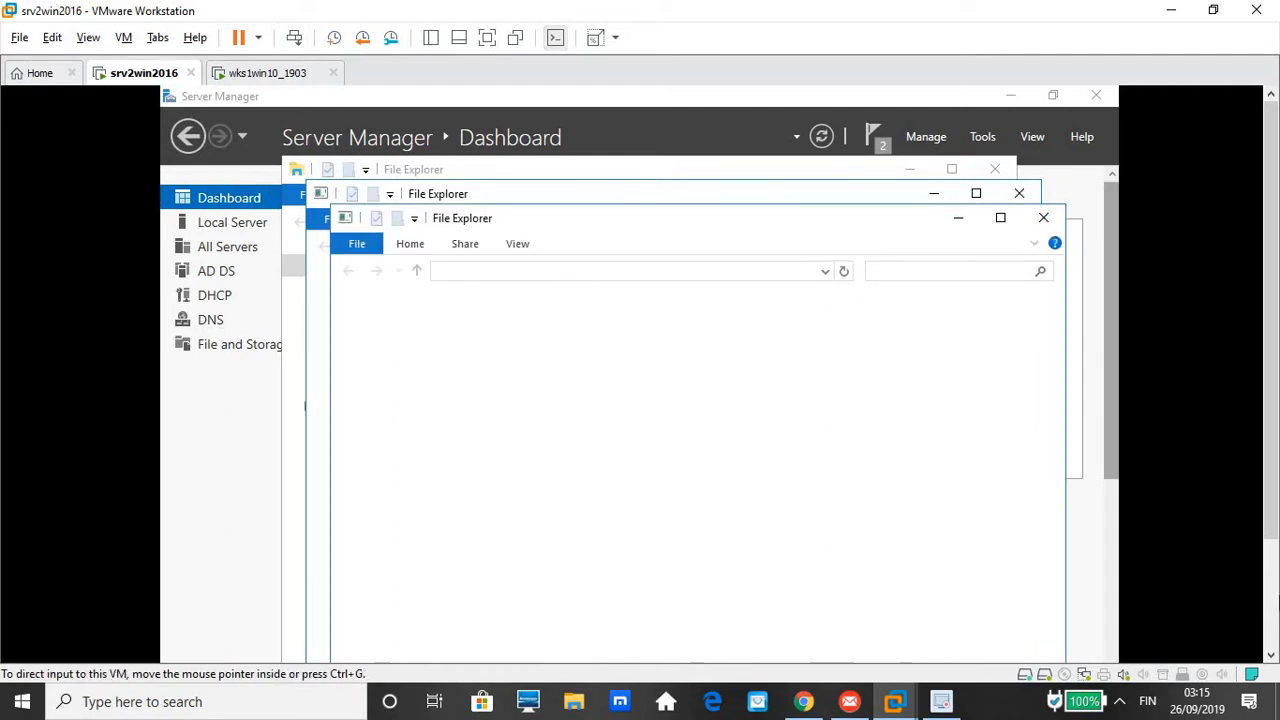
pyautogui.click(1273, 662)
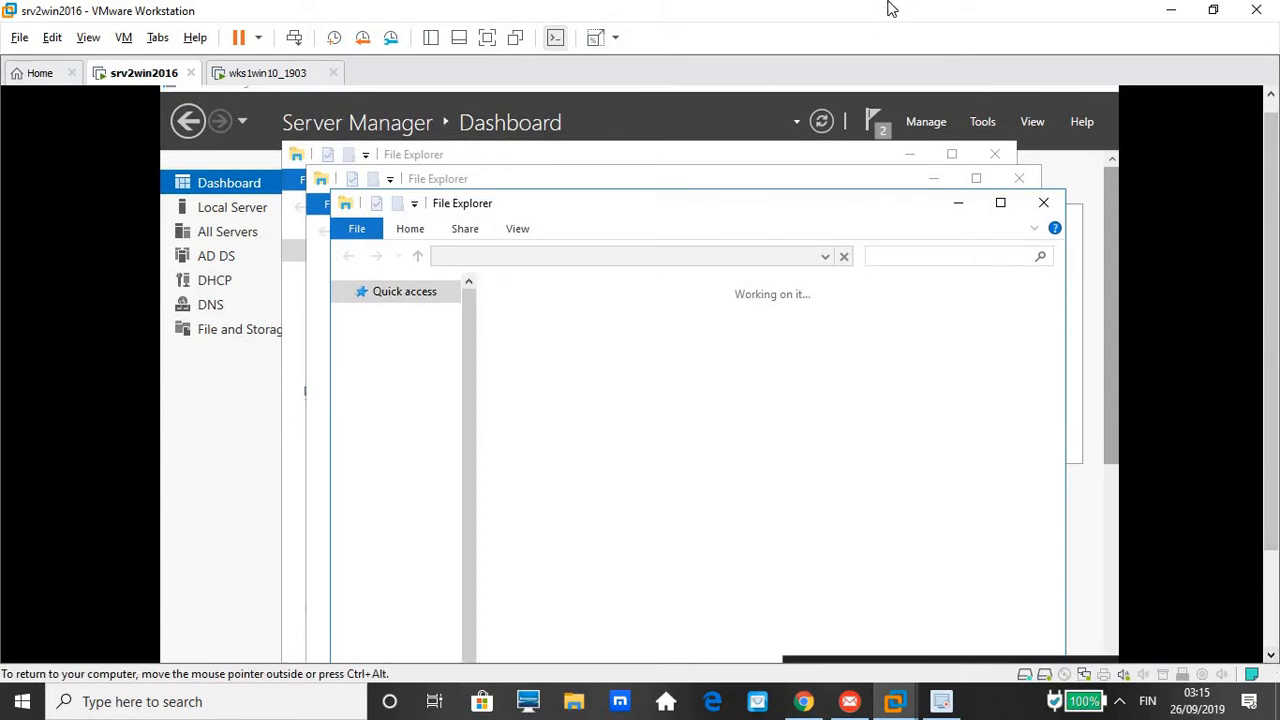
pyautogui.click(1045, 204)
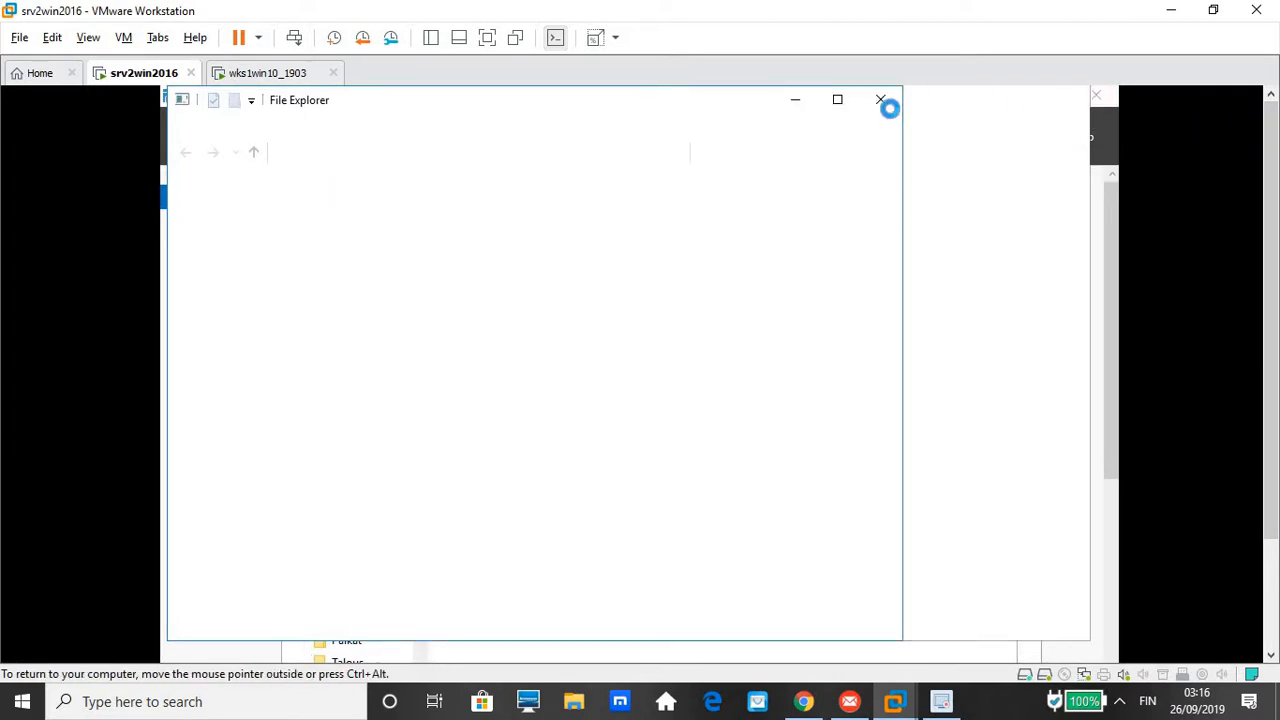
pyautogui.click(291, 78)
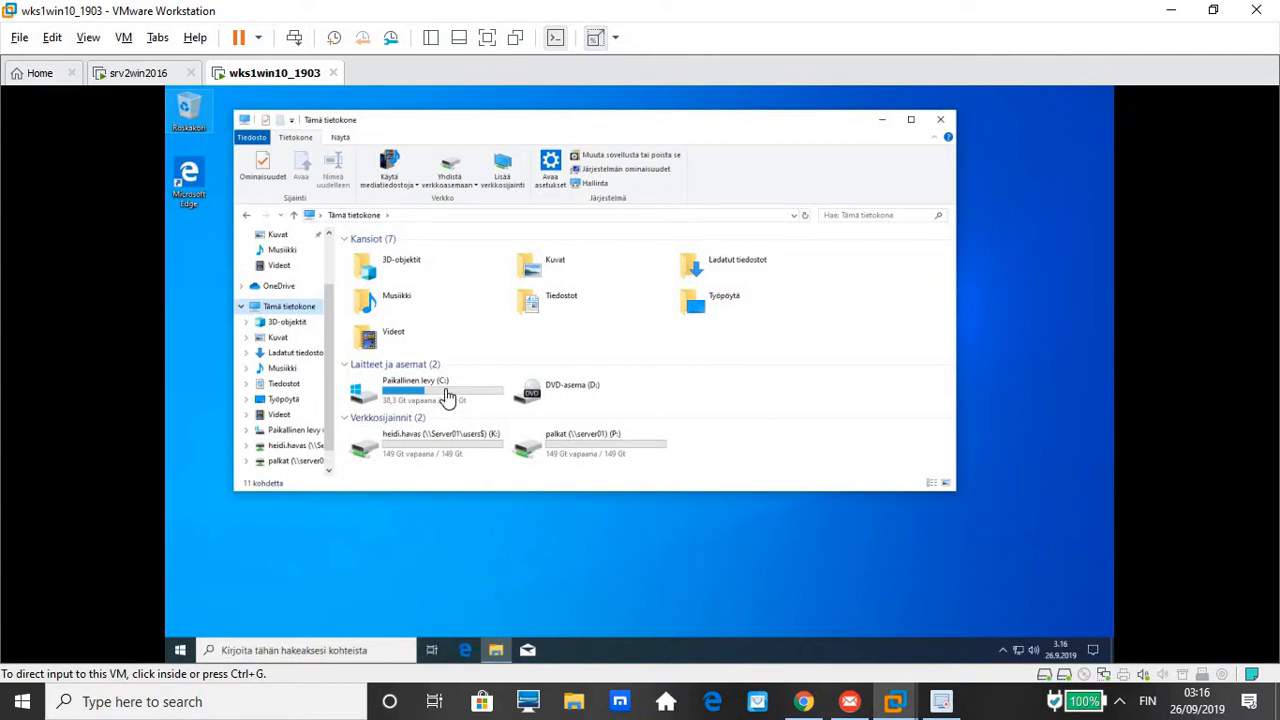
# Open Paikallinen levy (C:) on the client, select all five folders, then return to srv2win2016
pyautogui.click(447, 396)
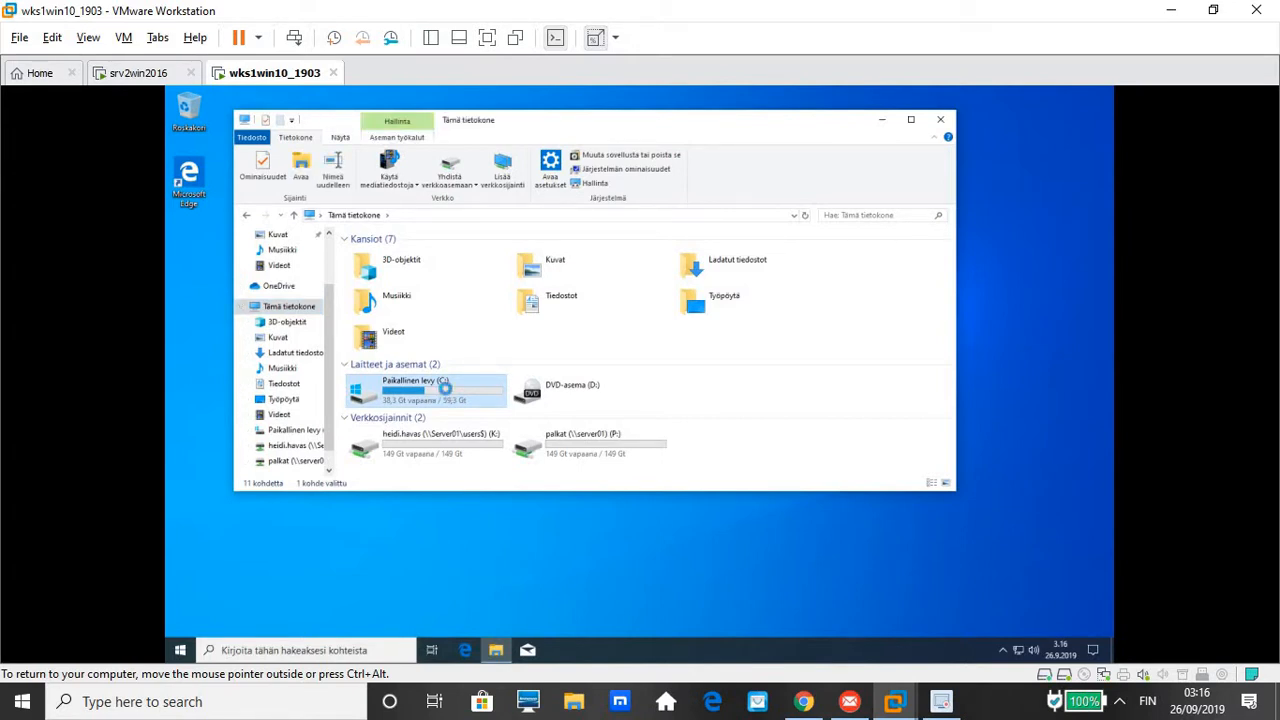
pyautogui.doubleClick(447, 396)
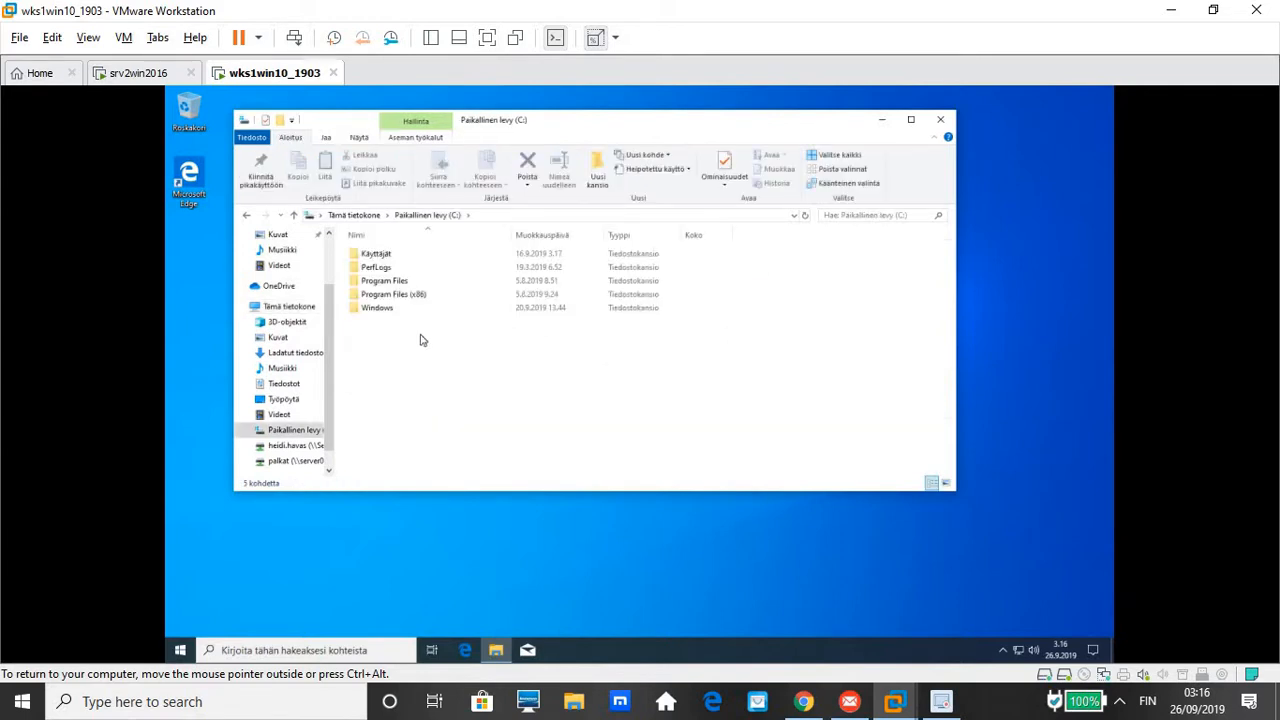
pyautogui.hotkey('ctrl', 'a')
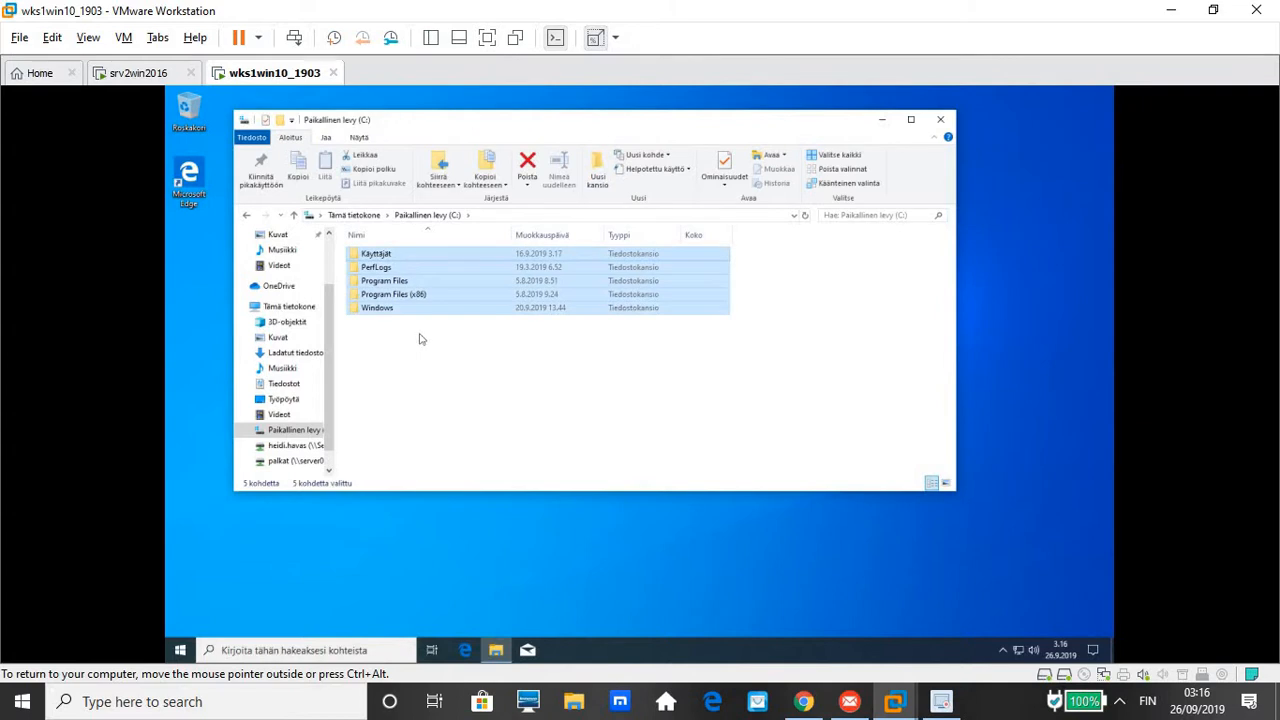
pyautogui.click(128, 76)
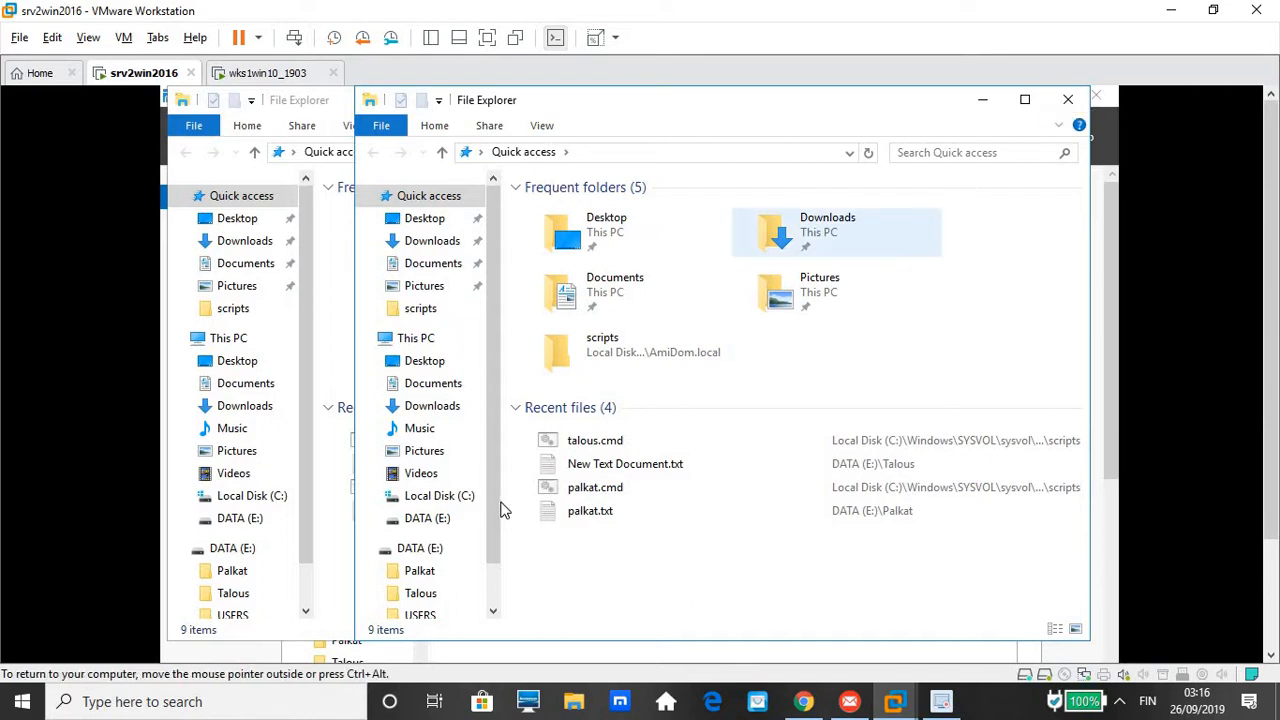
# Review the DATA (E:) Quota tab: 100 MB limit with 80 MB warning
pyautogui.click(420, 549)
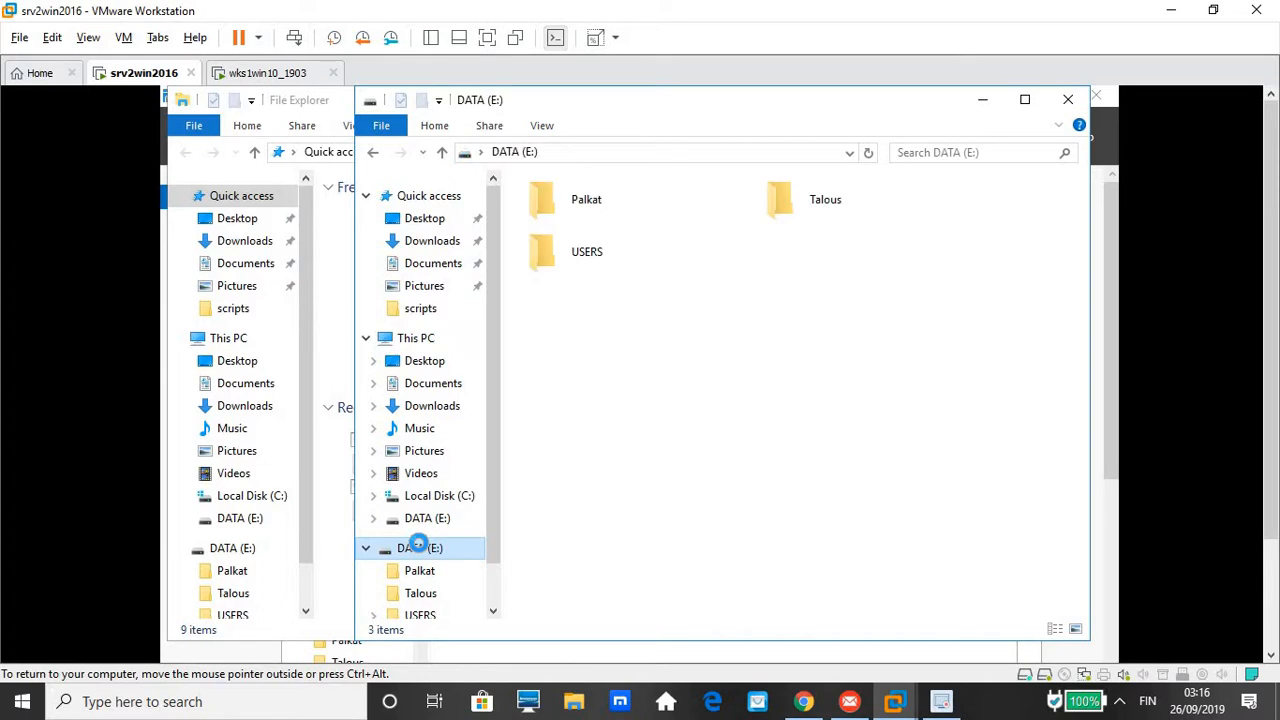
pyautogui.rightClick(418, 546)
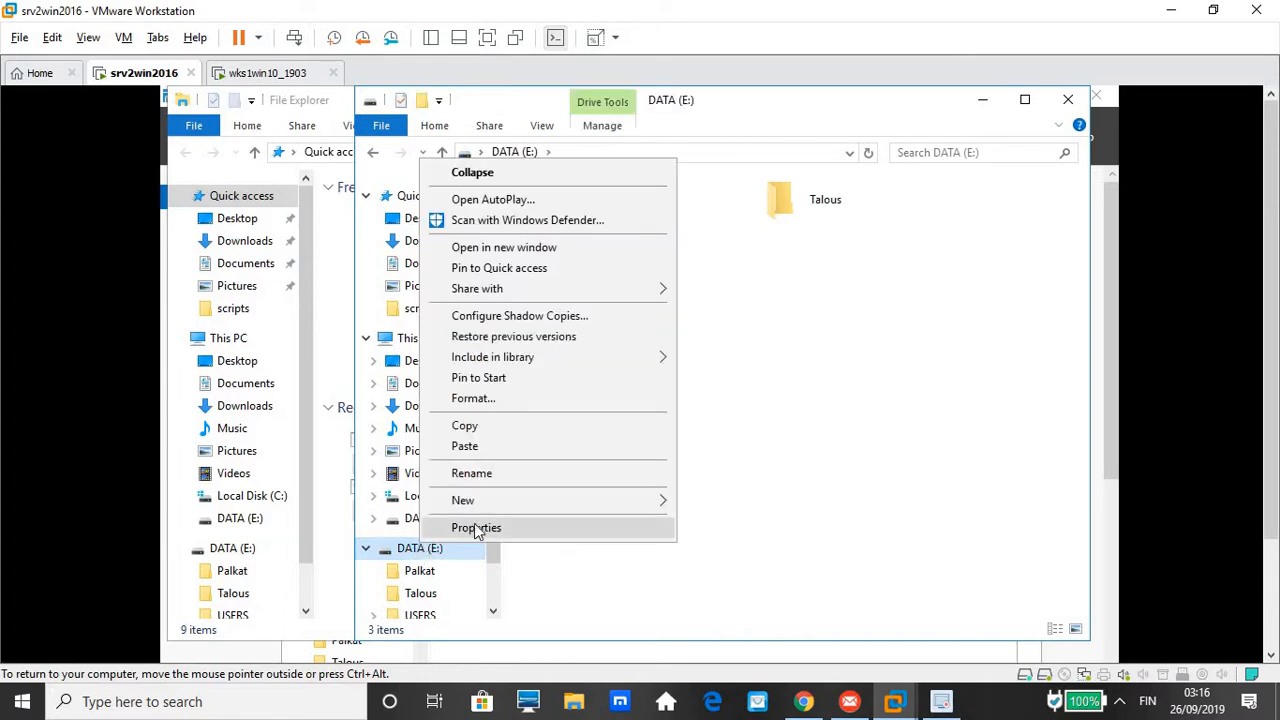
pyautogui.click(476, 528)
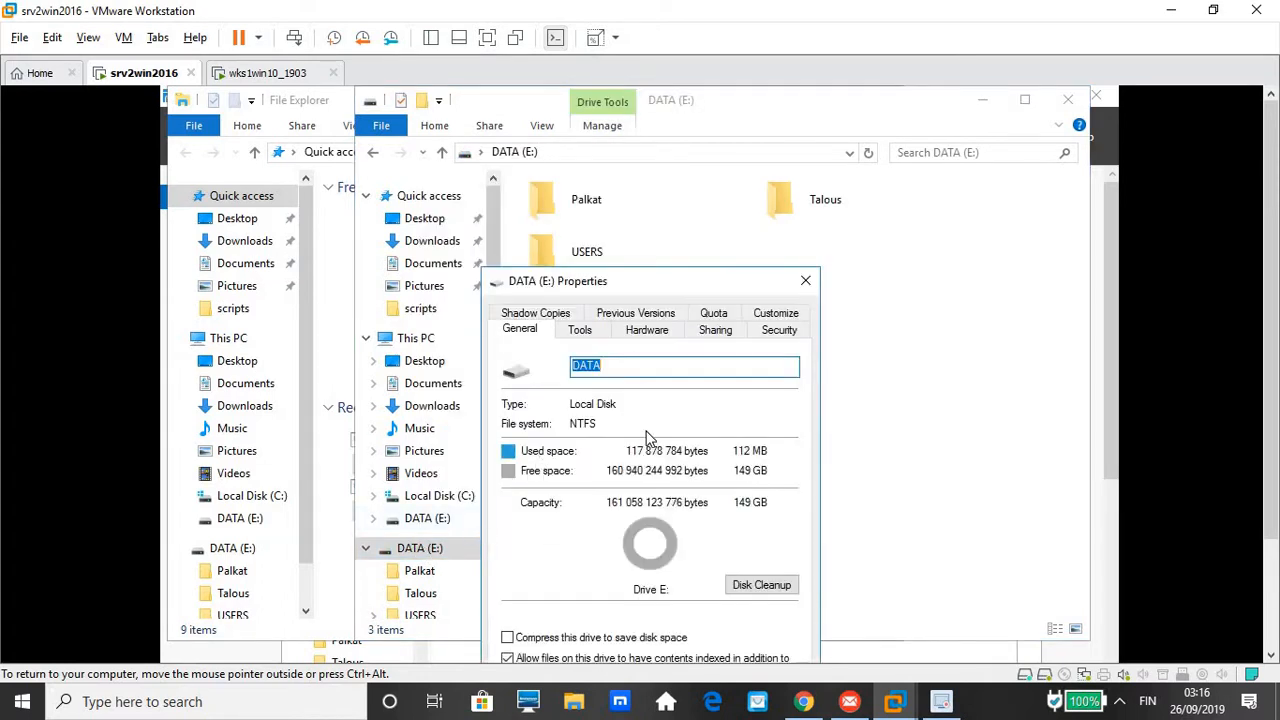
pyautogui.click(714, 314)
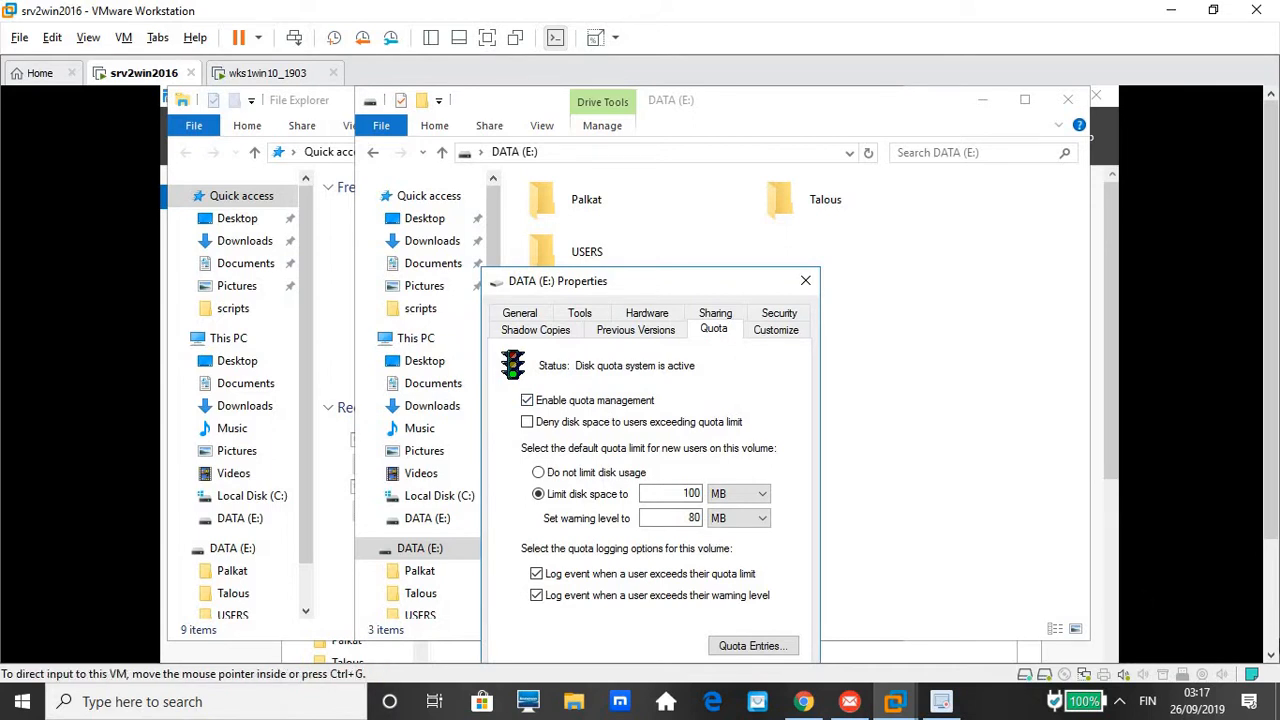
pyautogui.scroll(-5, 1272, 657)
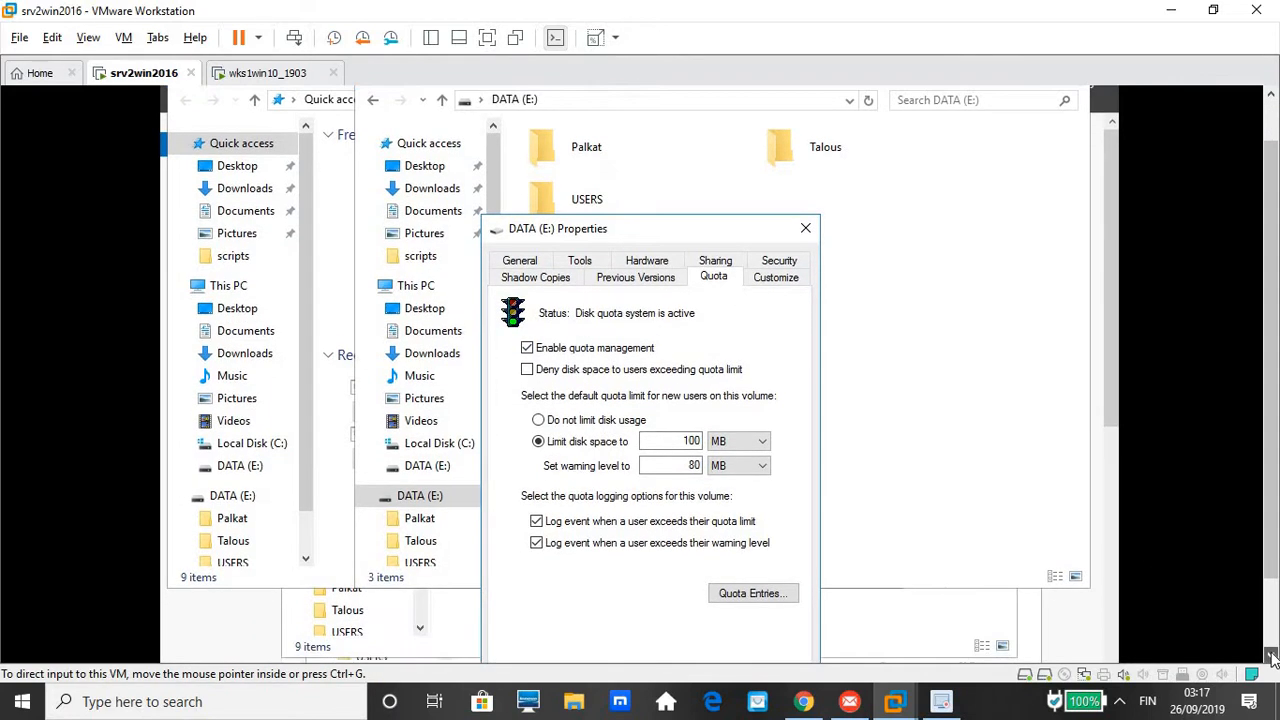
pyautogui.scroll(-2, 1272, 657)
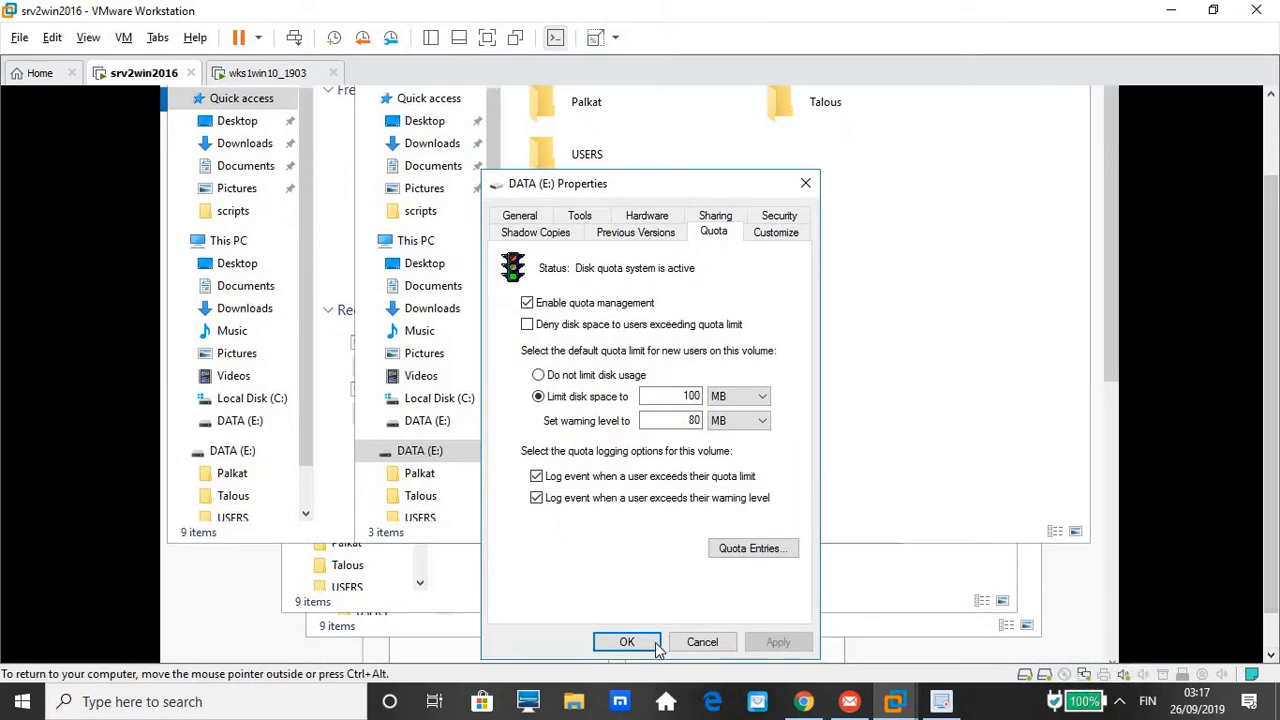
pyautogui.click(650, 645)
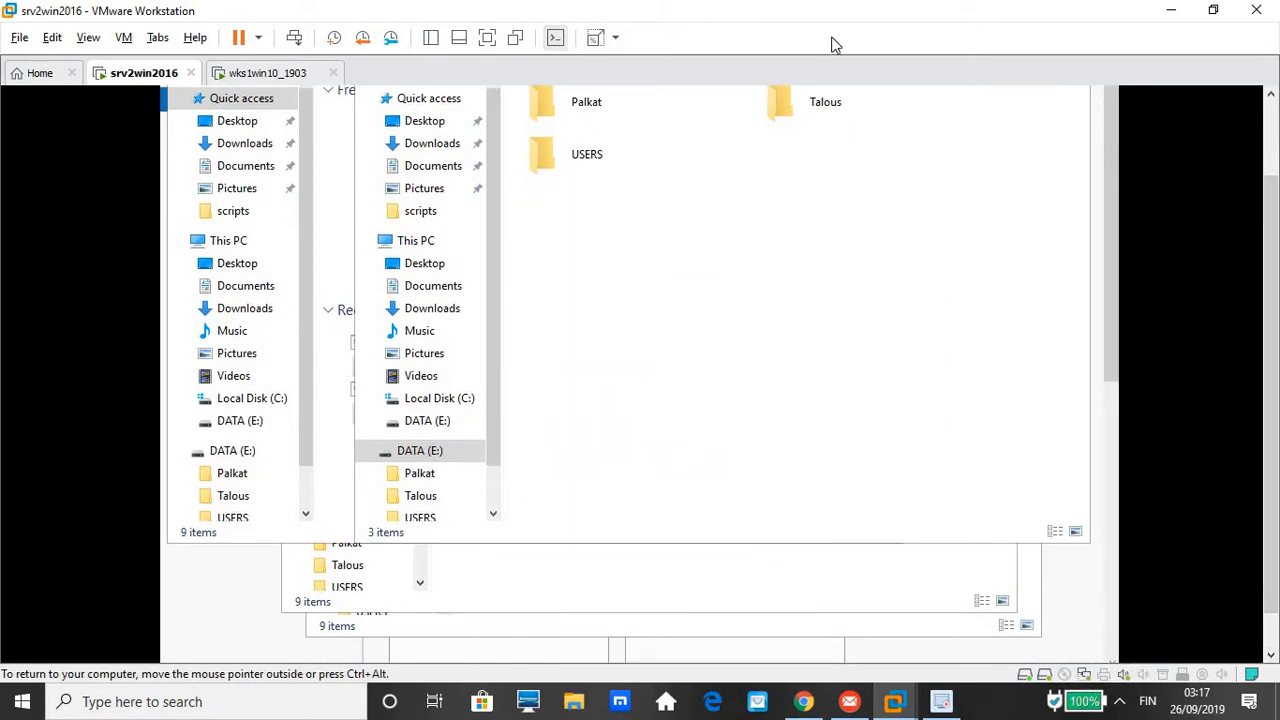
# On wks1win10_1903, copy the five C: folders with Kopioi, then open palkat (P:)
pyautogui.click(255, 73)
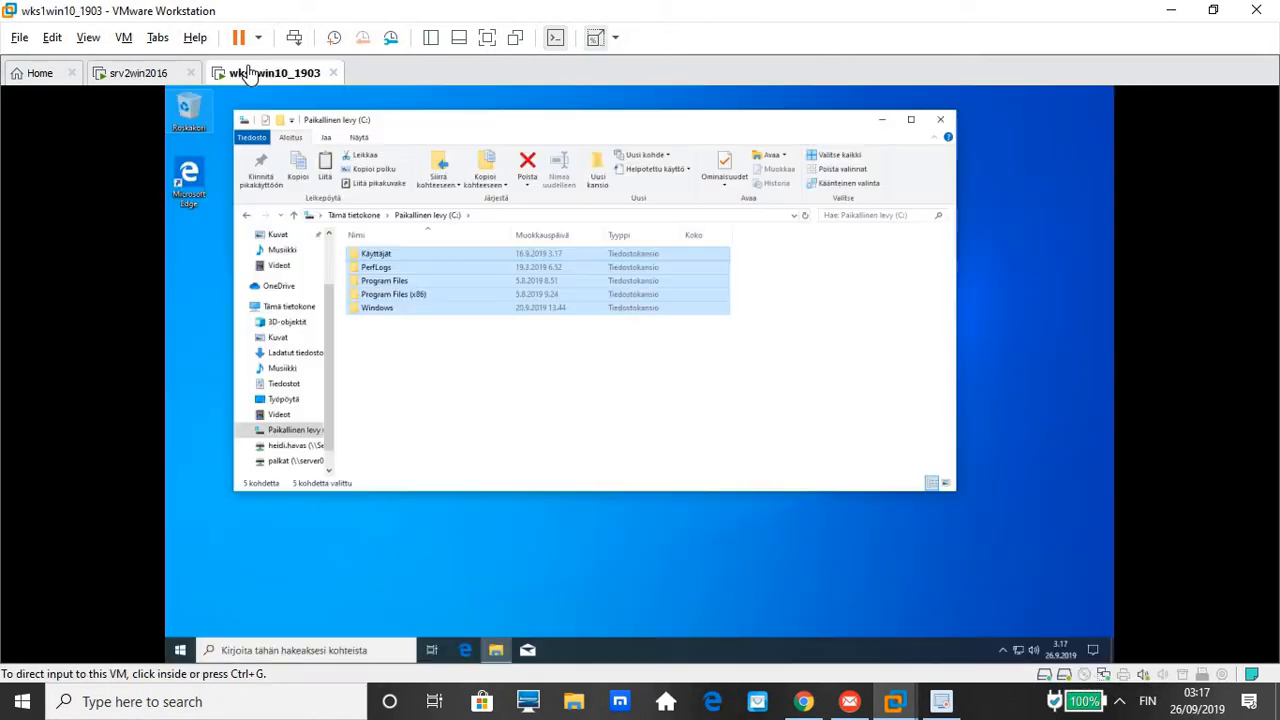
pyautogui.click(370, 288)
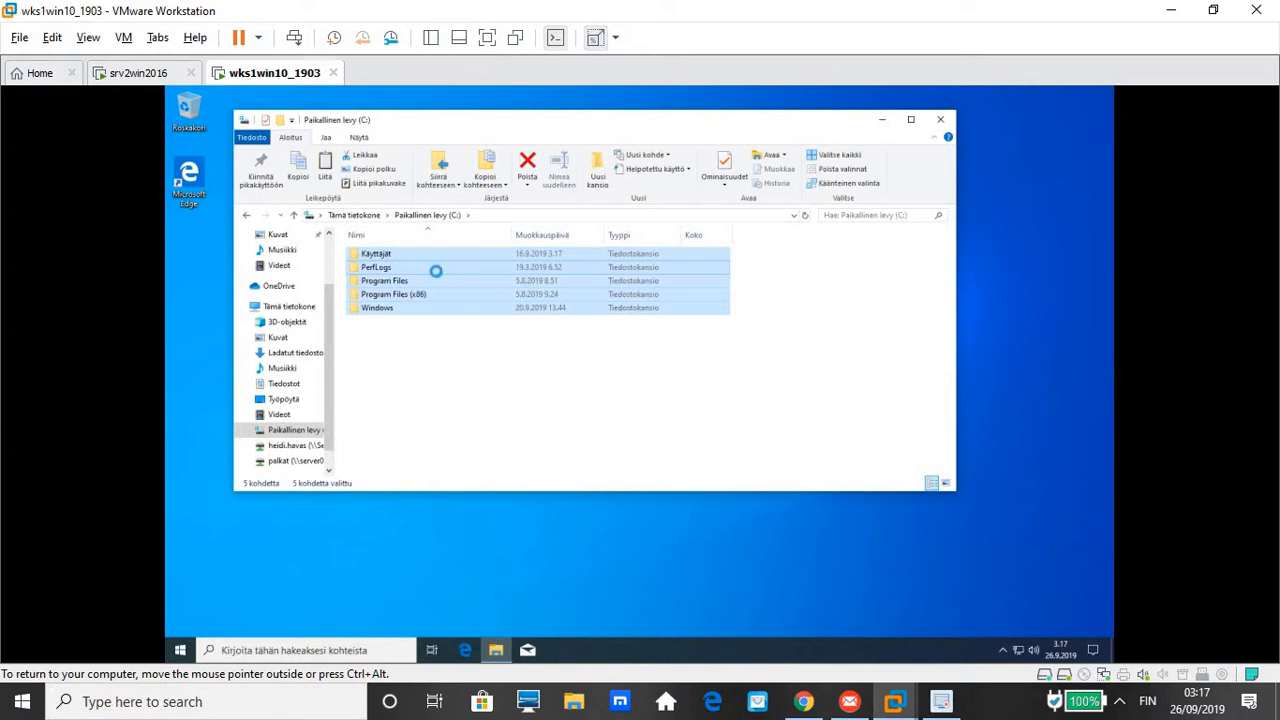
pyautogui.rightClick(436, 272)
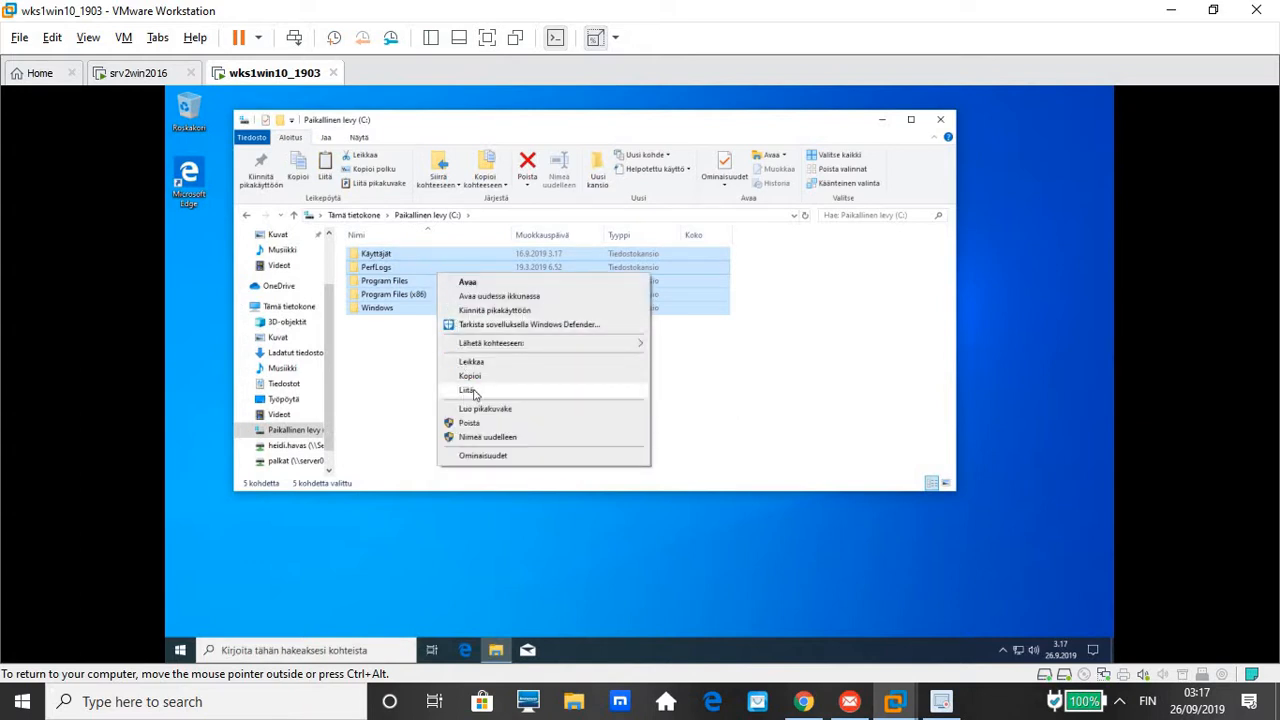
pyautogui.click(470, 390)
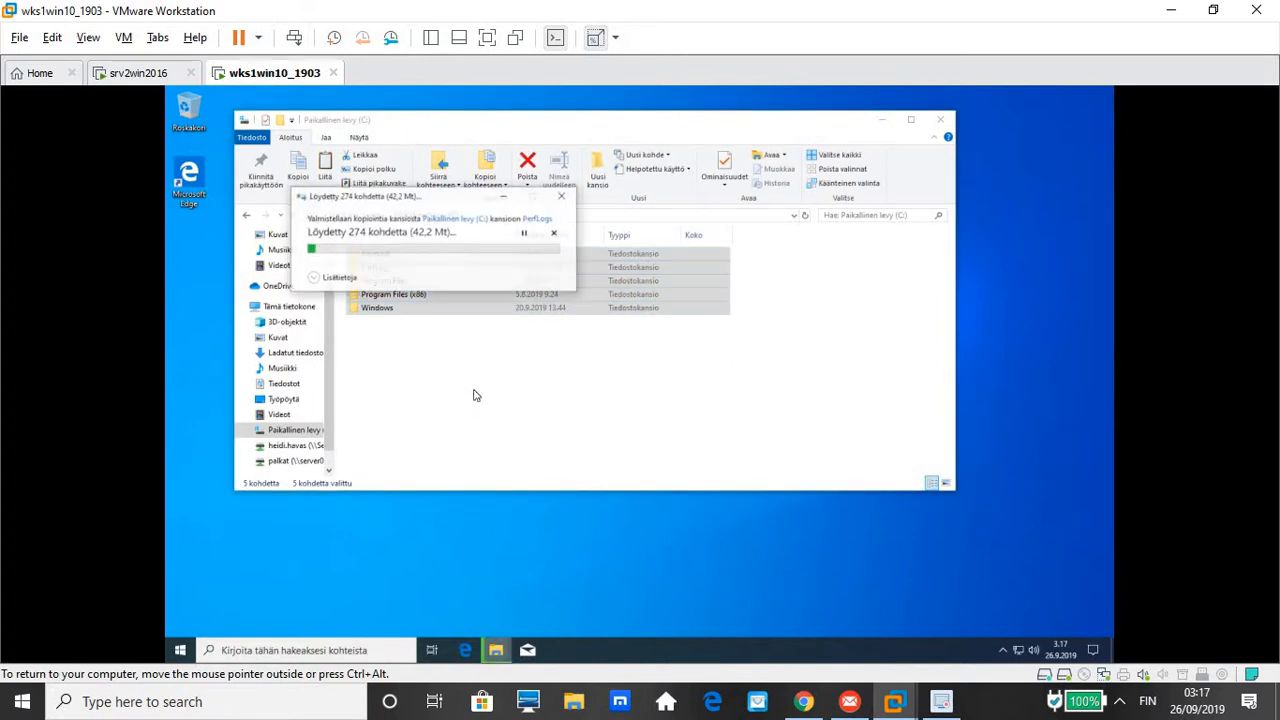
pyautogui.click(563, 199)
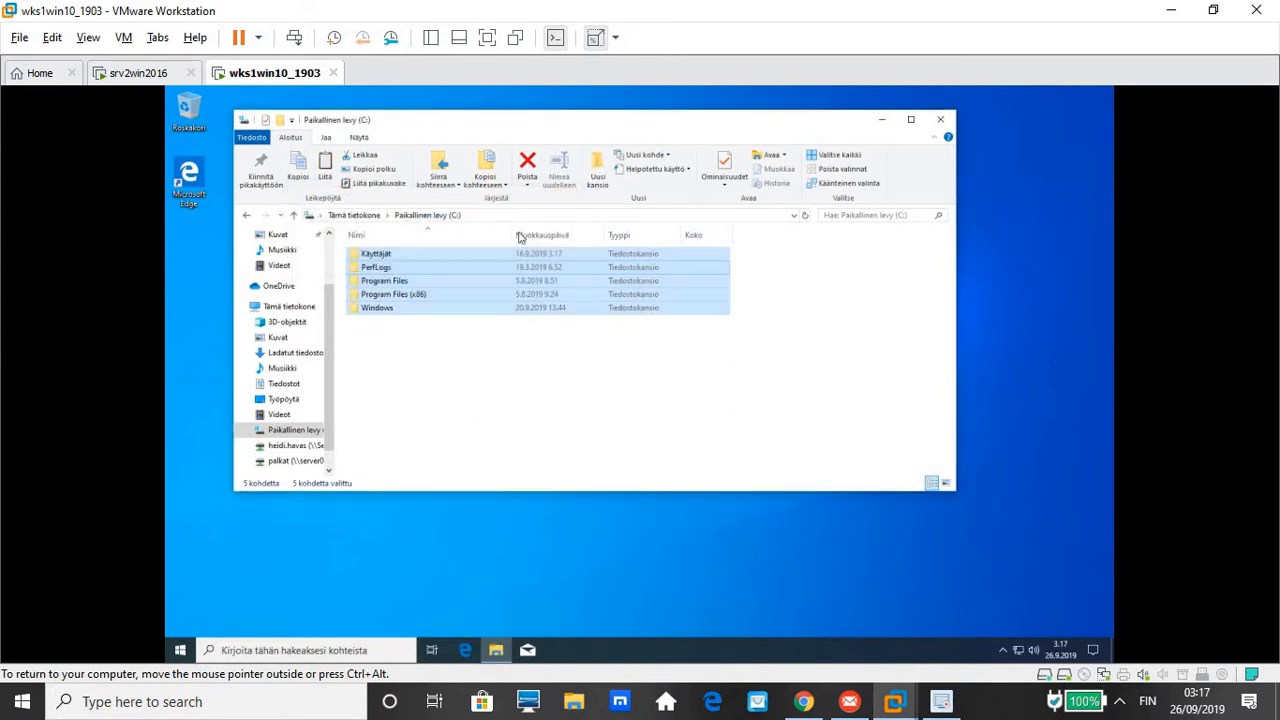
pyautogui.rightClick(403, 283)
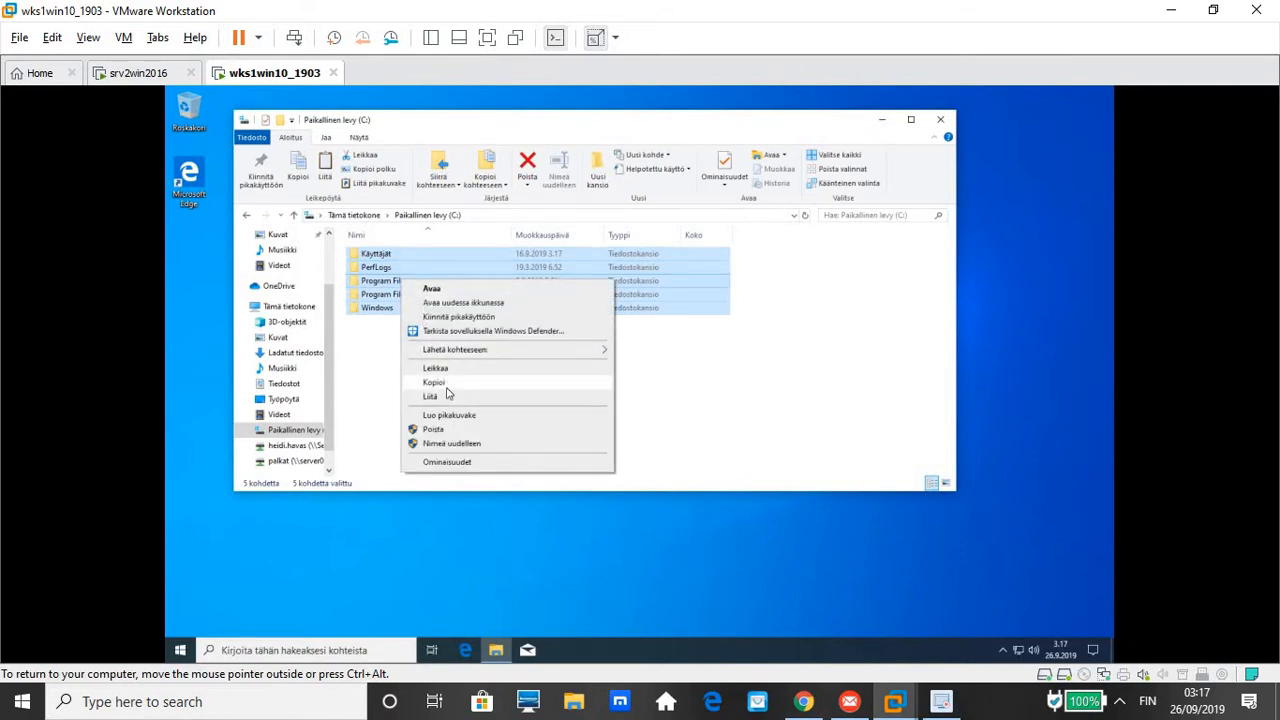
pyautogui.click(446, 387)
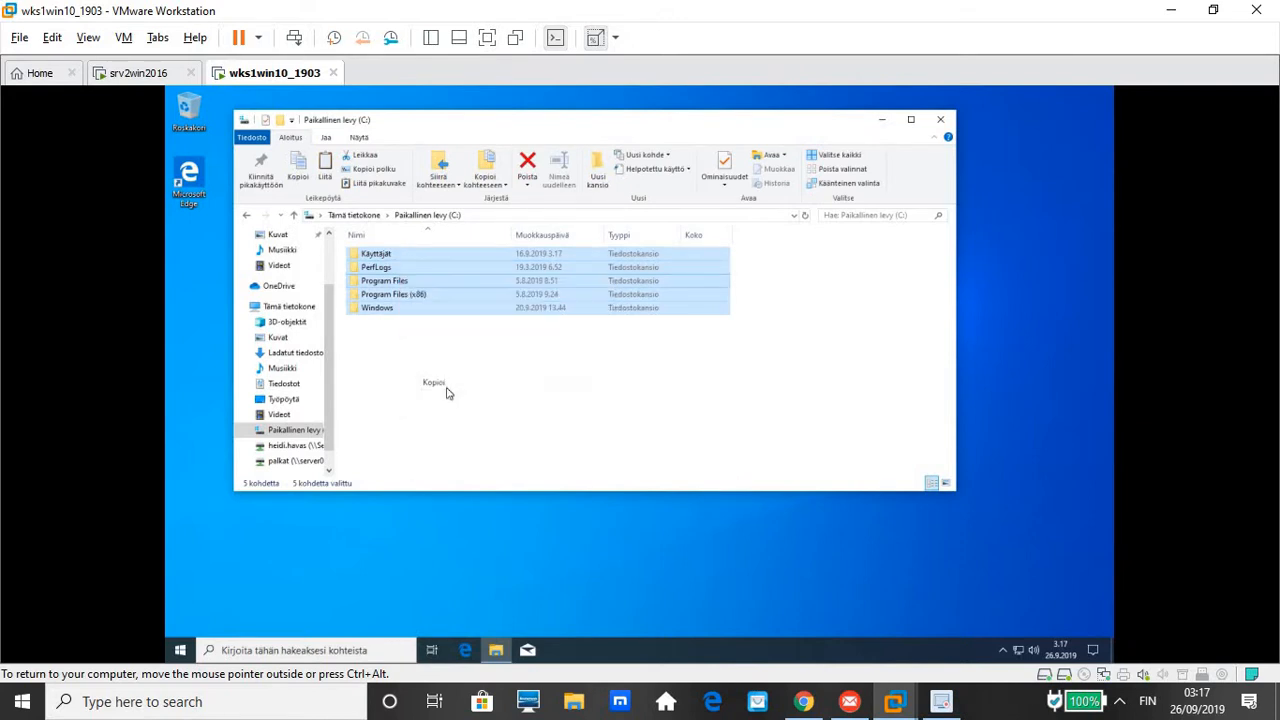
pyautogui.click(297, 463)
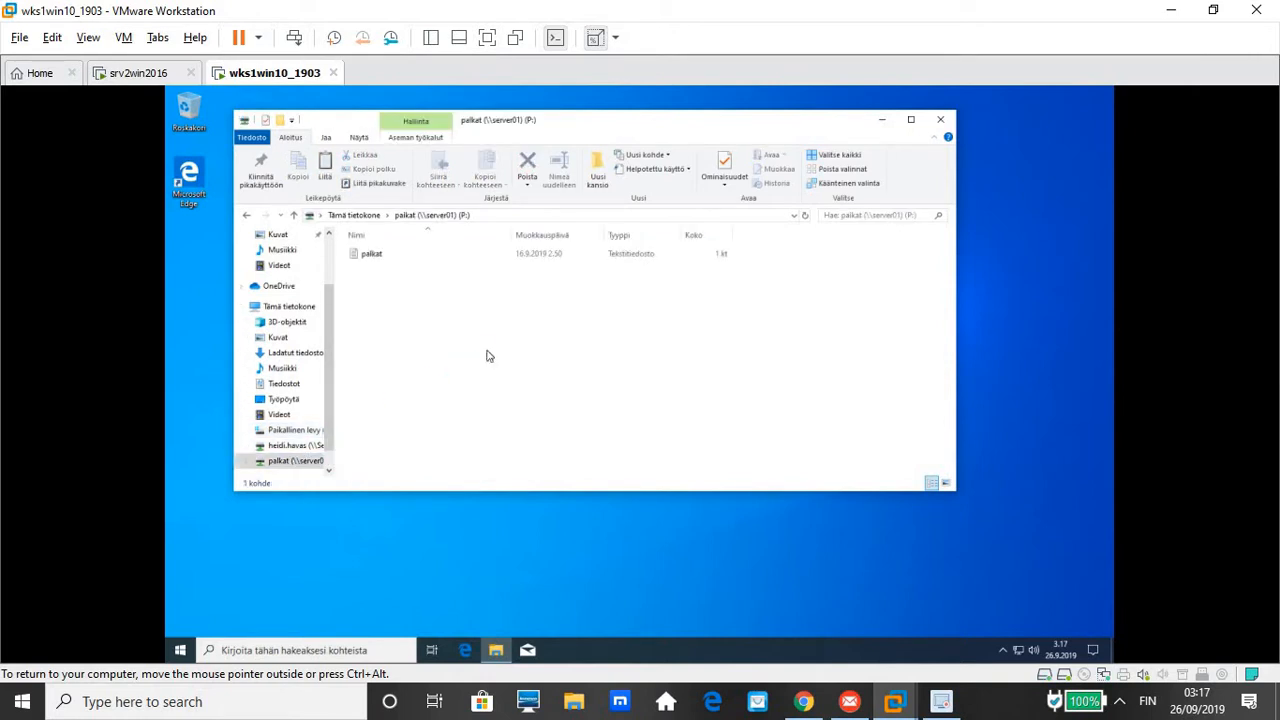
pyautogui.rightClick(488, 356)
pyautogui.click(528, 442)
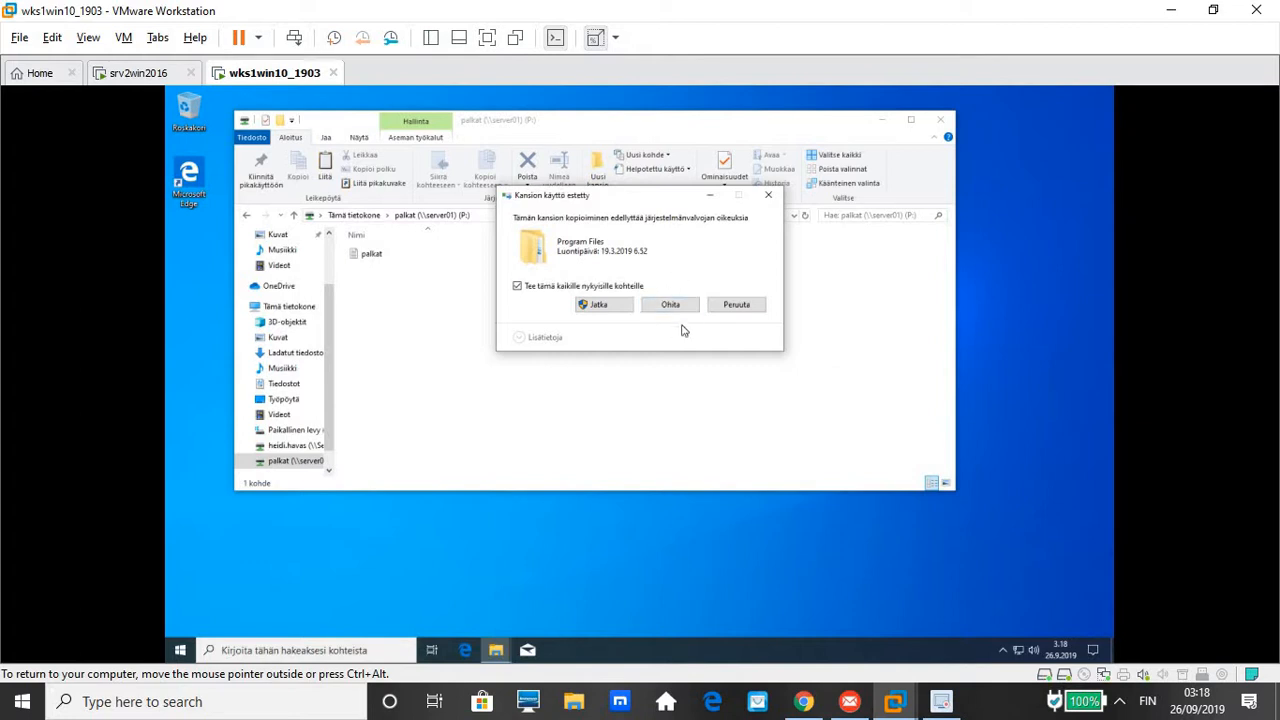
pyautogui.click(737, 306)
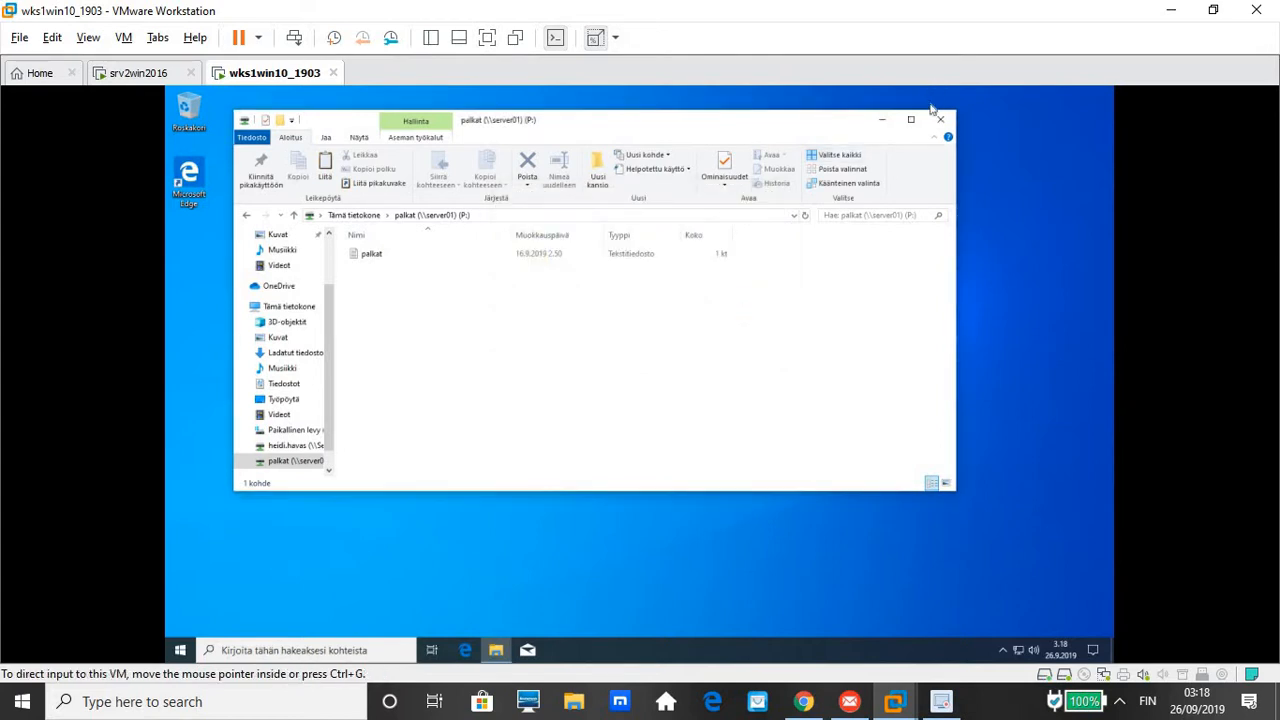
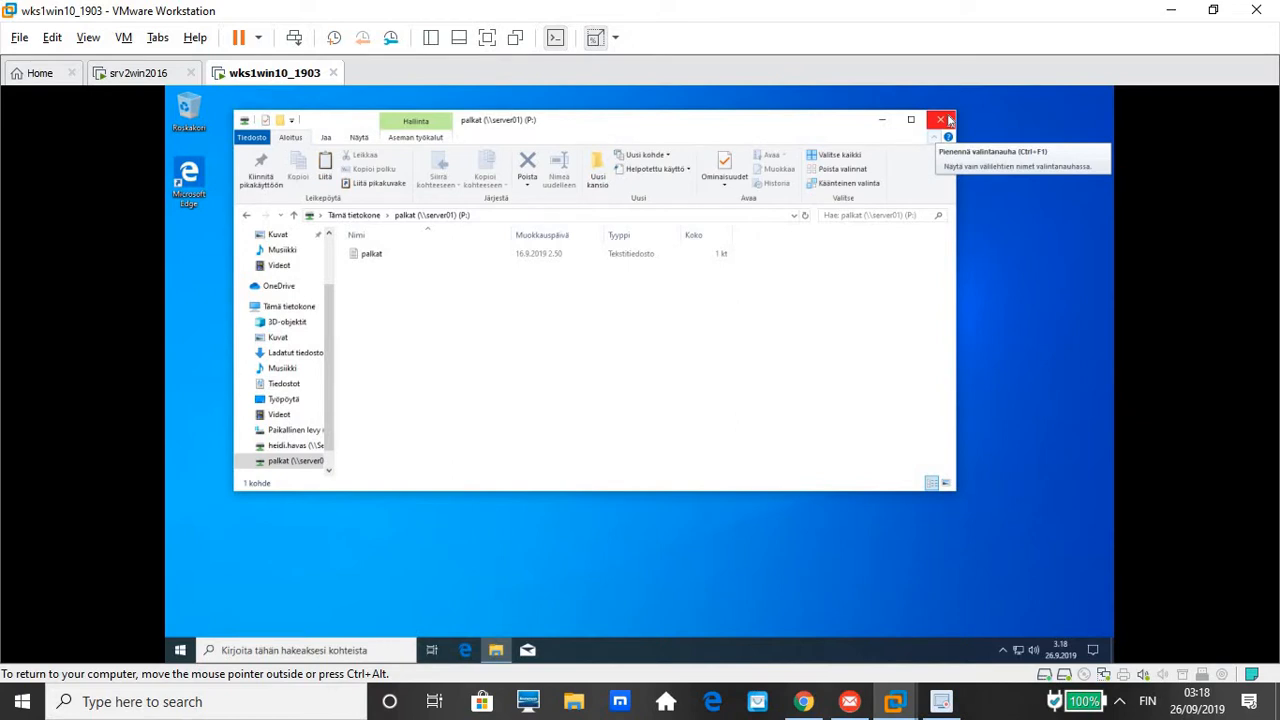
# Close the palkat (P:) window on the Windows 10 VM and switch to the srv2win2016 server
pyautogui.click(950, 121)
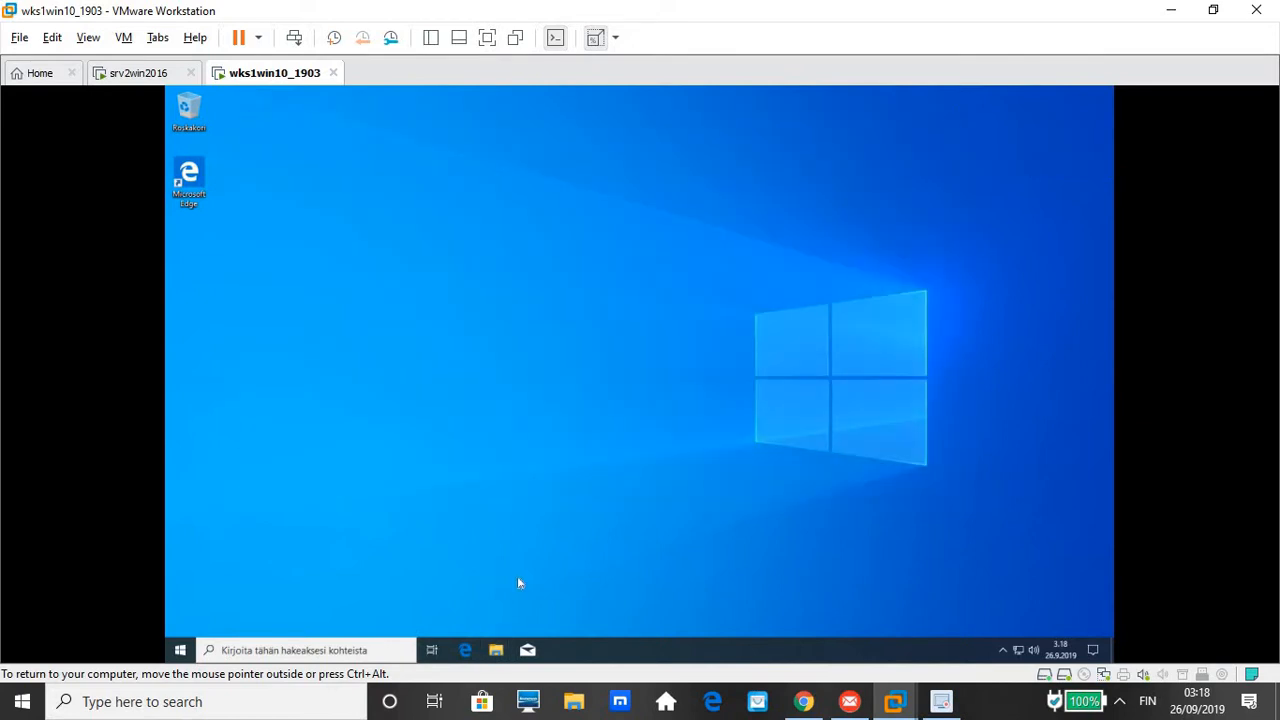
pyautogui.click(125, 73)
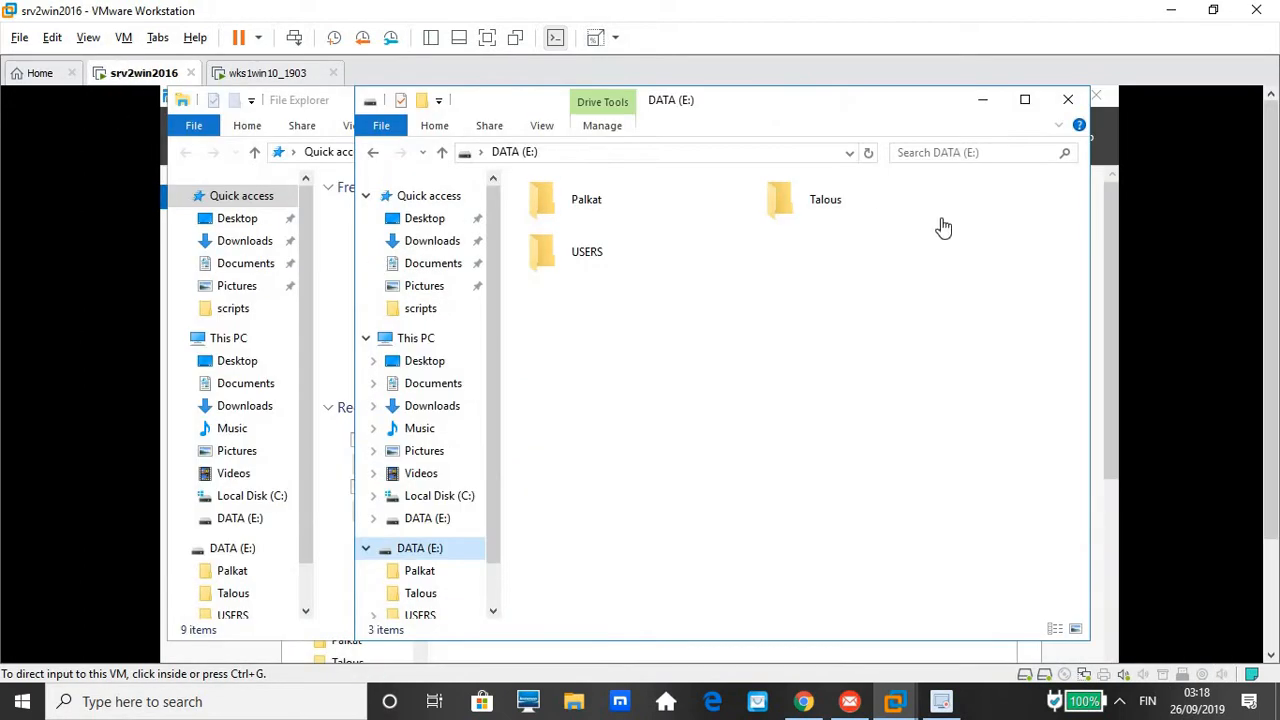
# Uncheck Enable quota management in the DATA (E:) Properties, apply and confirm, then close the dialog
pyautogui.click(437, 556)
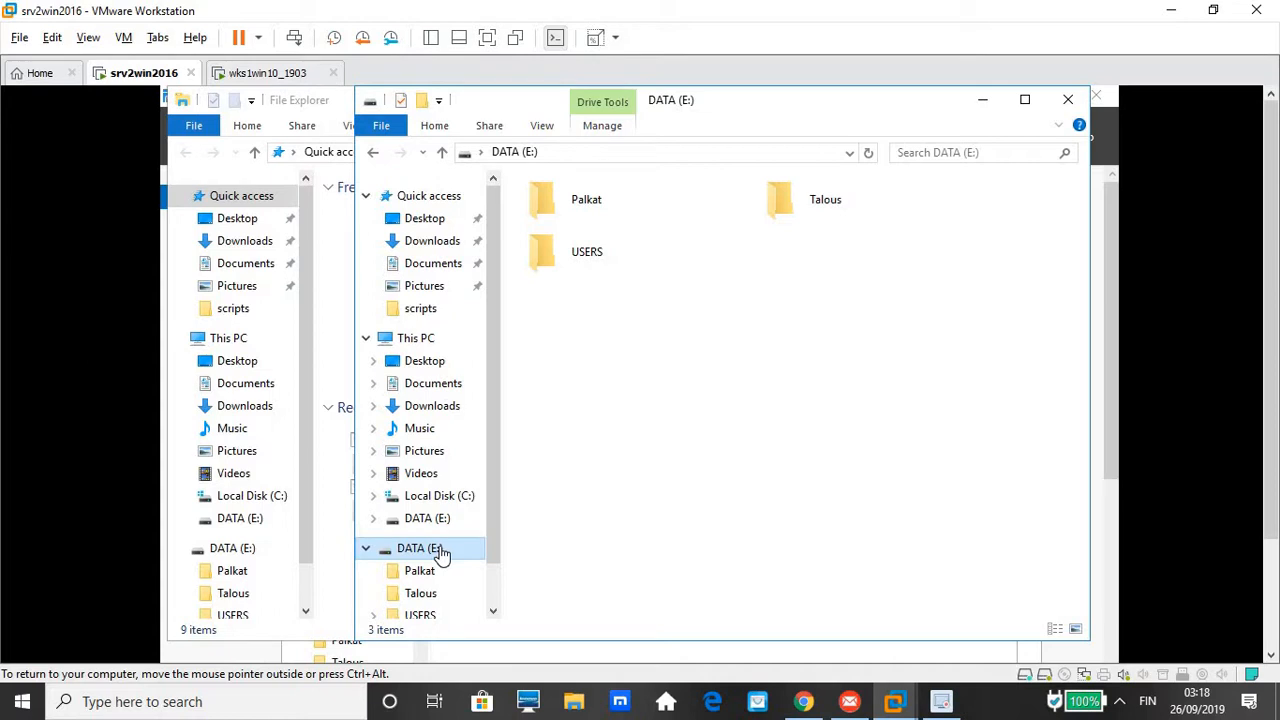
pyautogui.rightClick(441, 556)
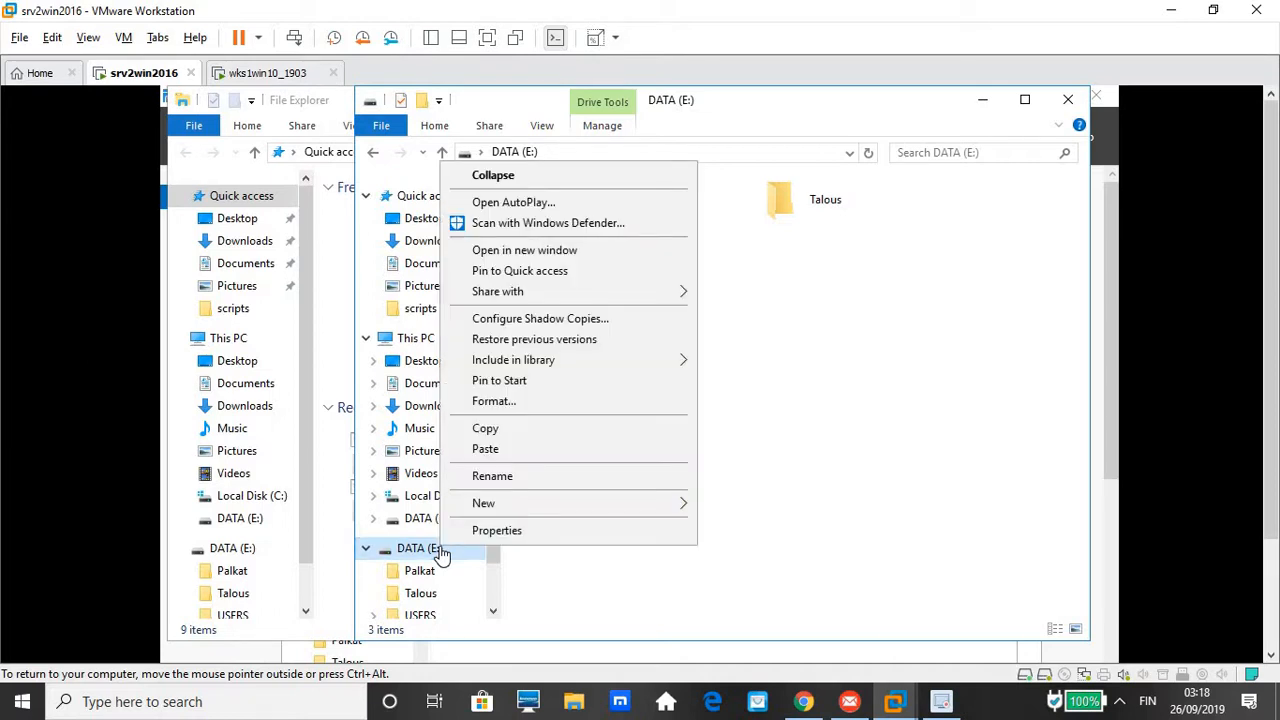
pyautogui.click(510, 532)
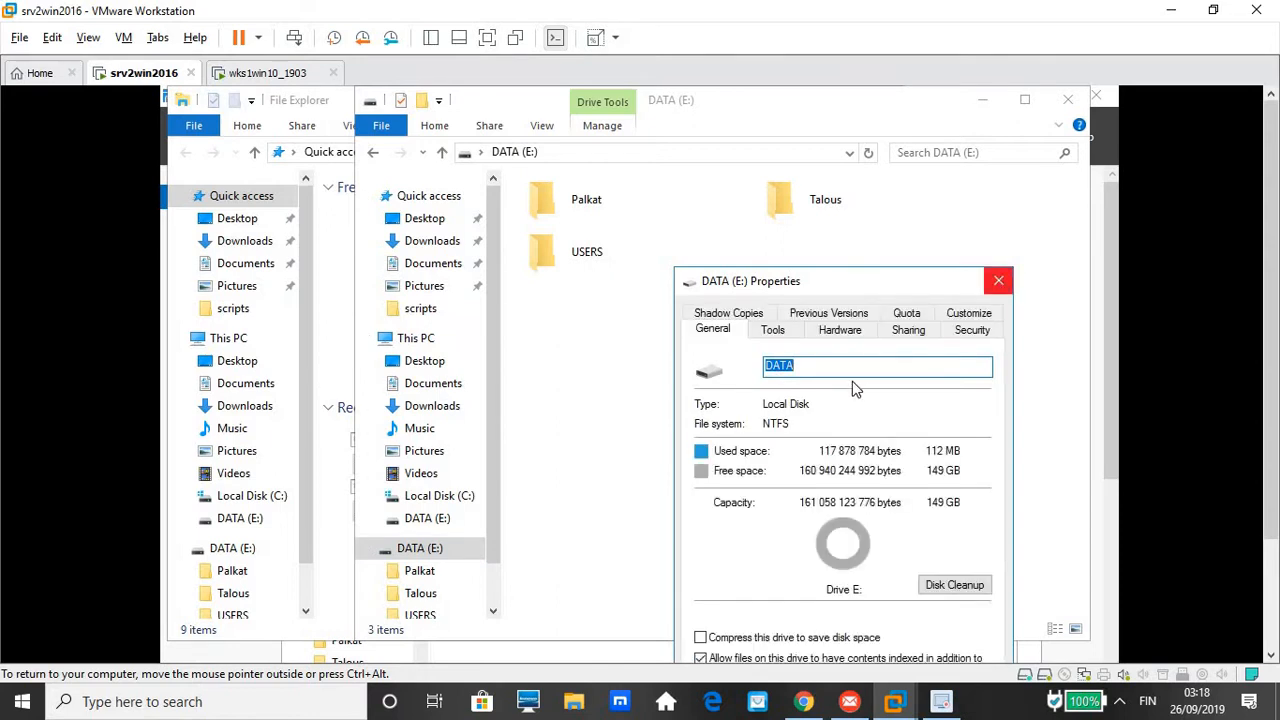
pyautogui.click(907, 314)
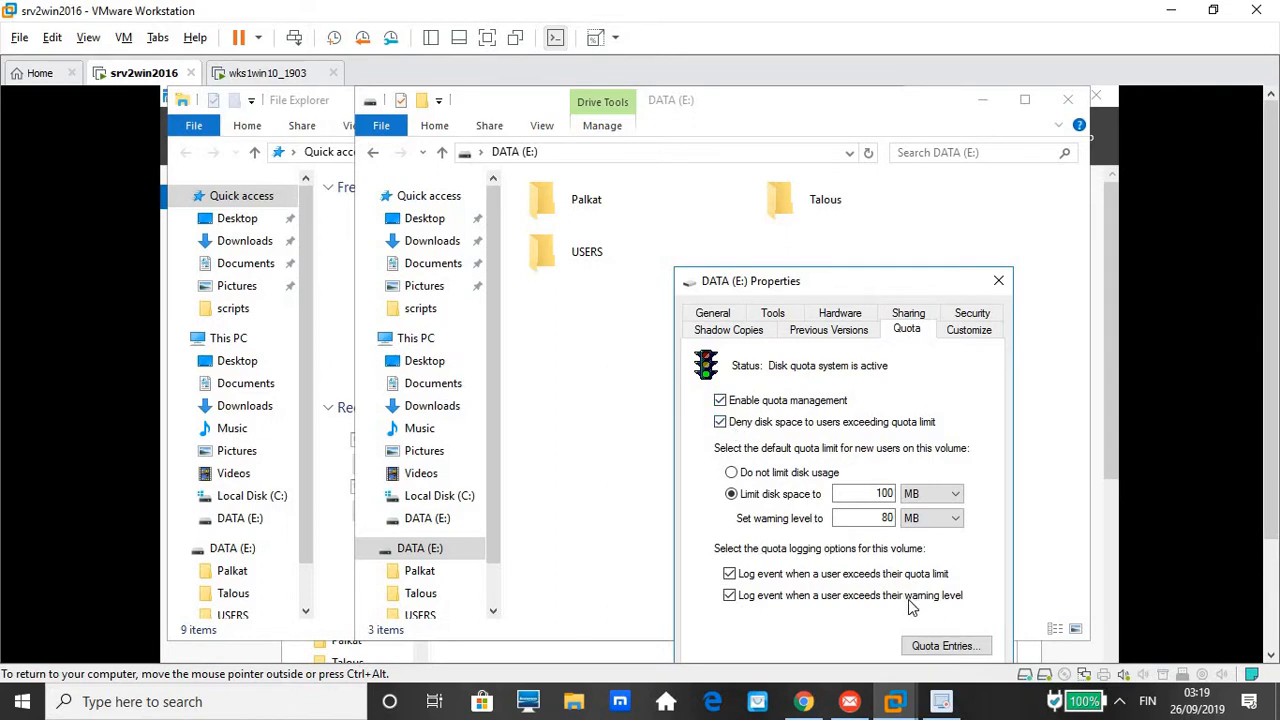
pyautogui.click(721, 401)
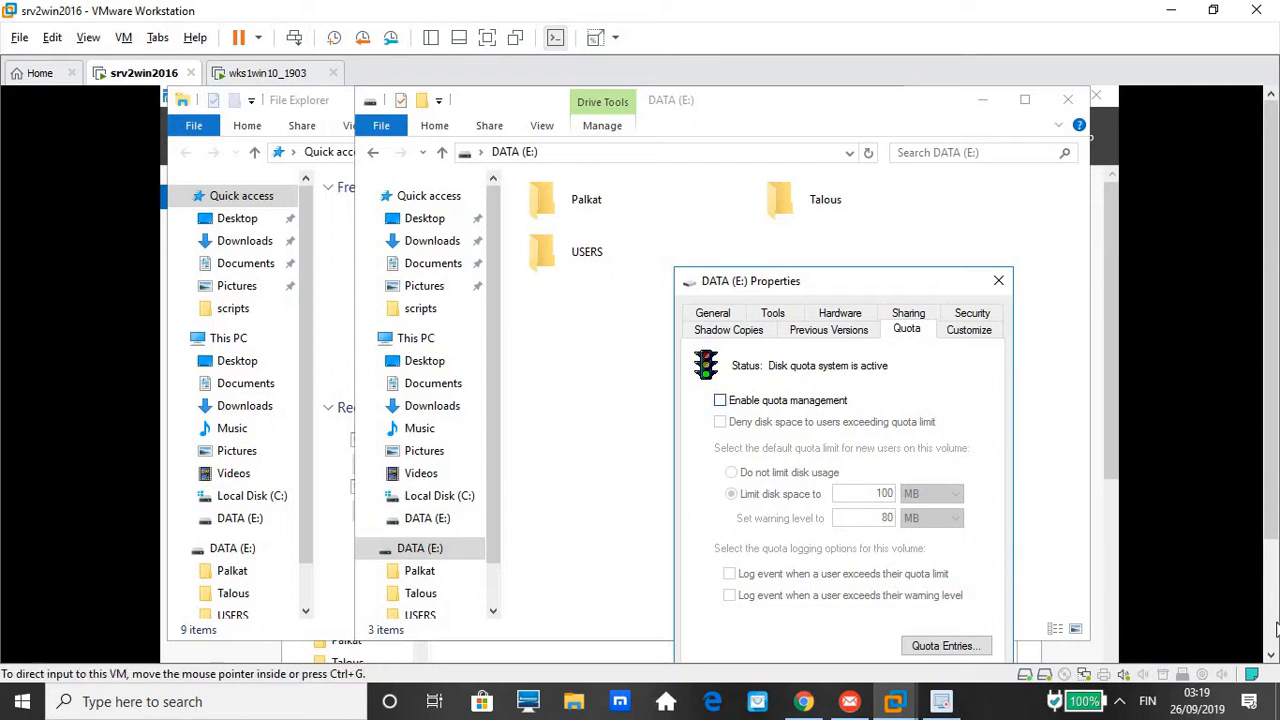
pyautogui.click(1268, 656)
pyautogui.click(1270, 657)
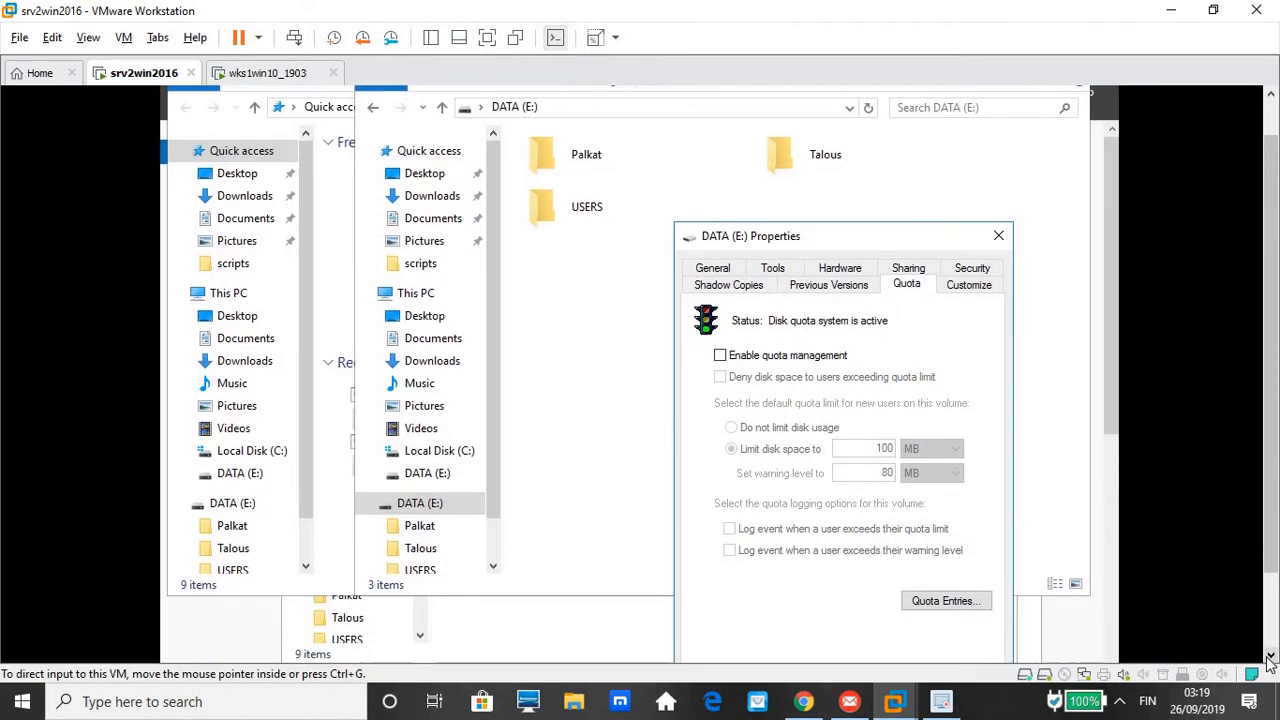
pyautogui.click(1270, 660)
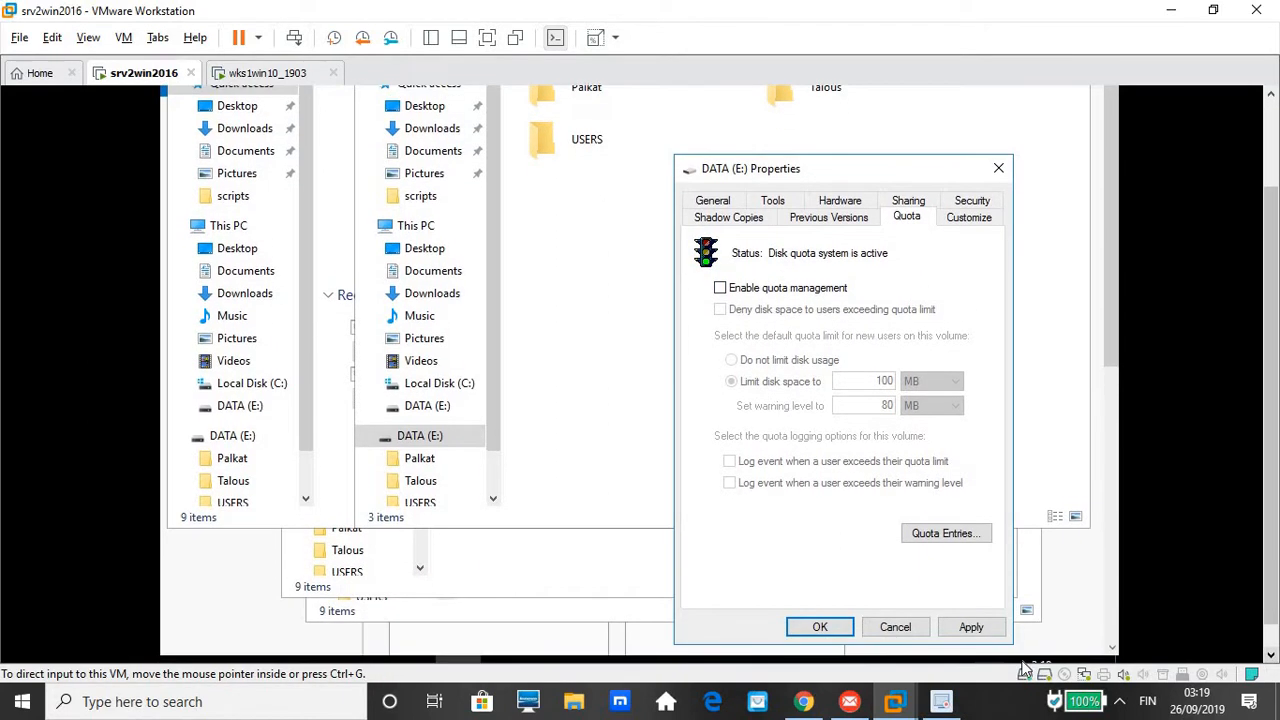
pyautogui.click(971, 627)
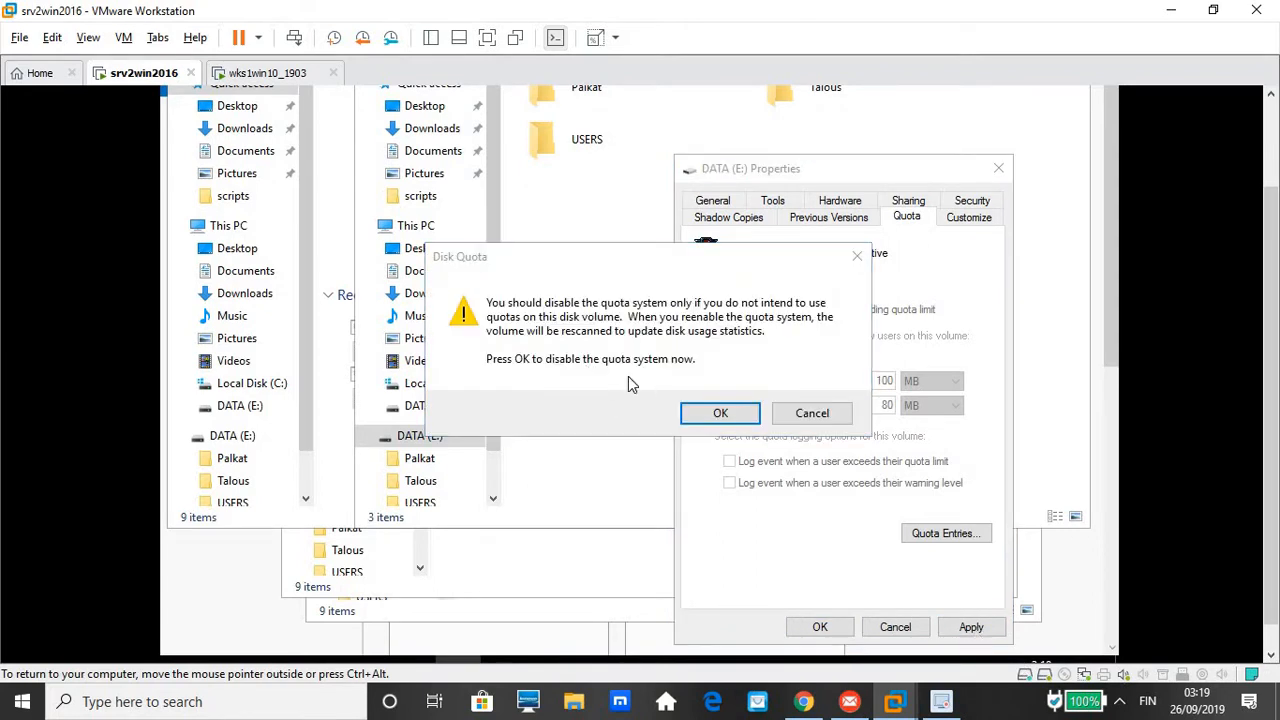
pyautogui.click(722, 414)
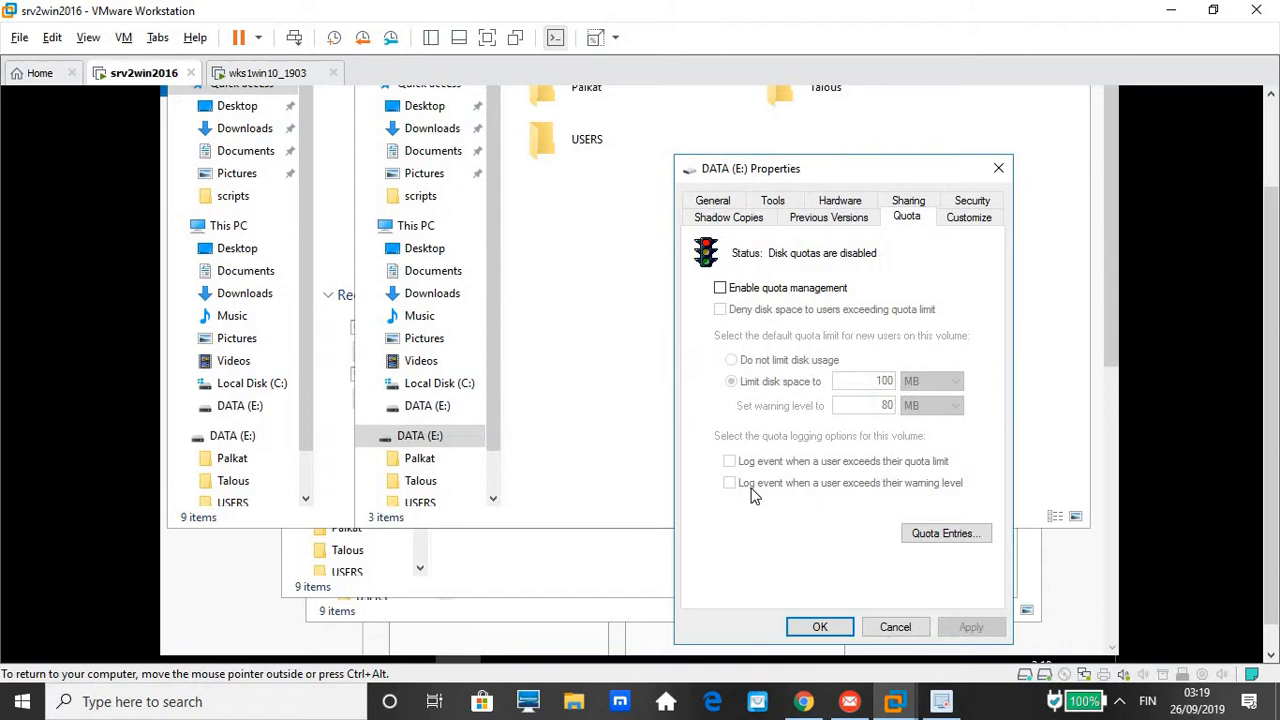
pyautogui.click(815, 627)
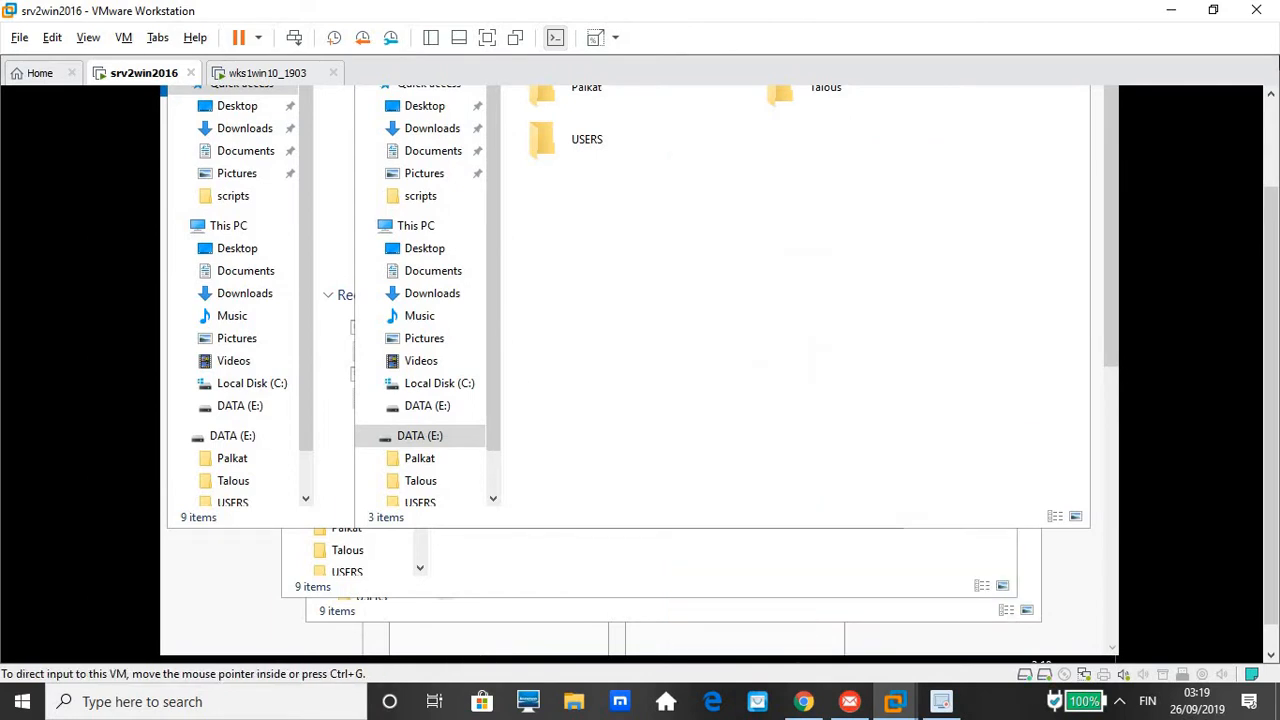
pyautogui.moveTo(1271, 212); pyautogui.dragTo(1271, 122)
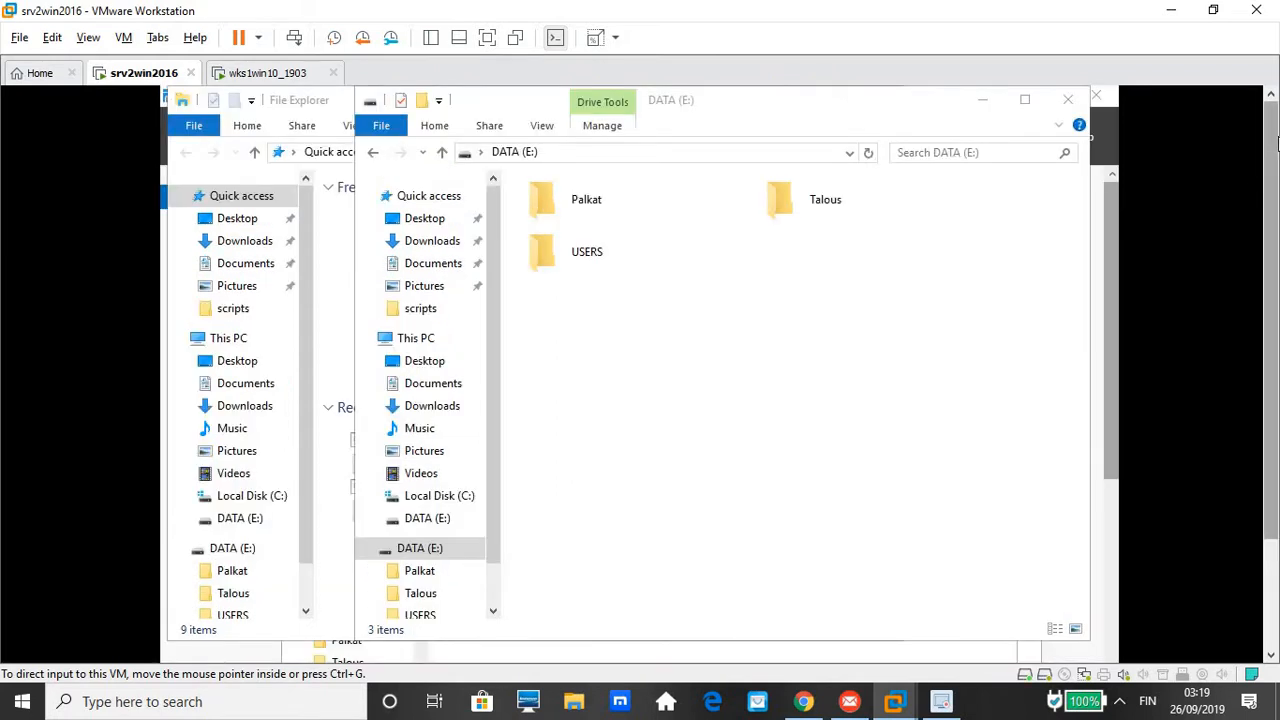
# Close the Explorer windows and start Add Roles and Features with a role-based install on this server
pyautogui.click(1068, 101)
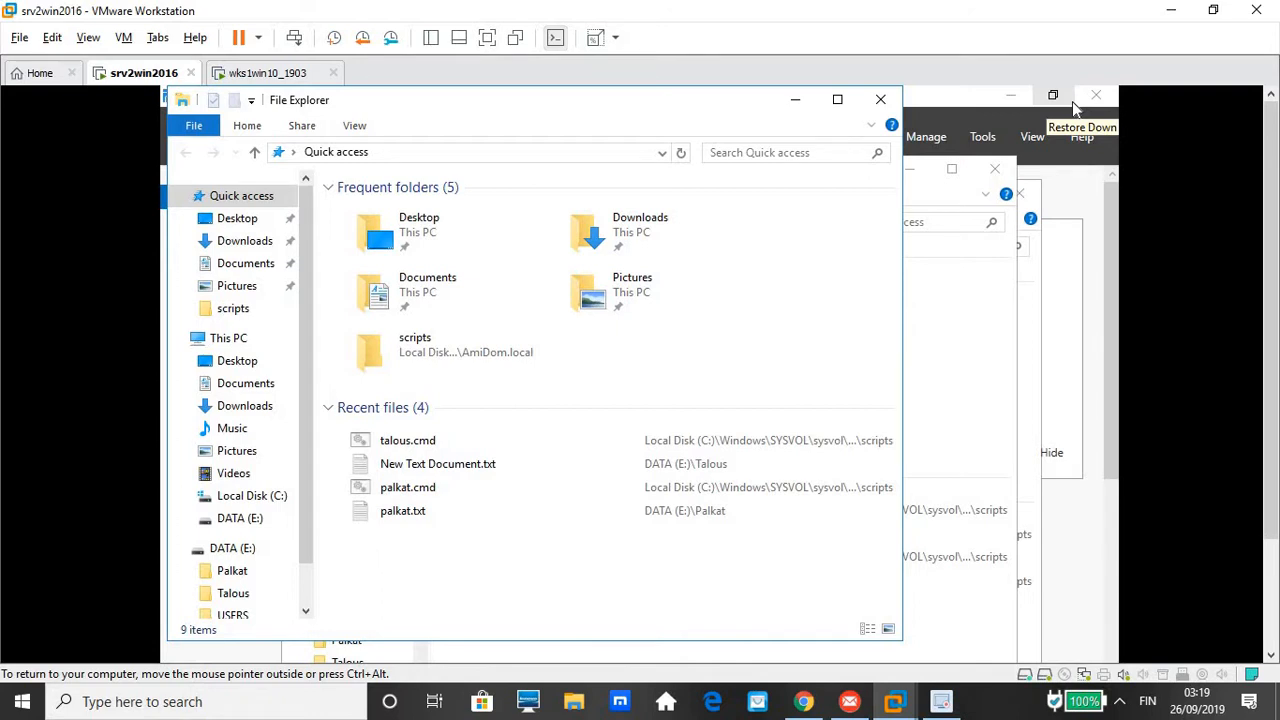
pyautogui.click(882, 101)
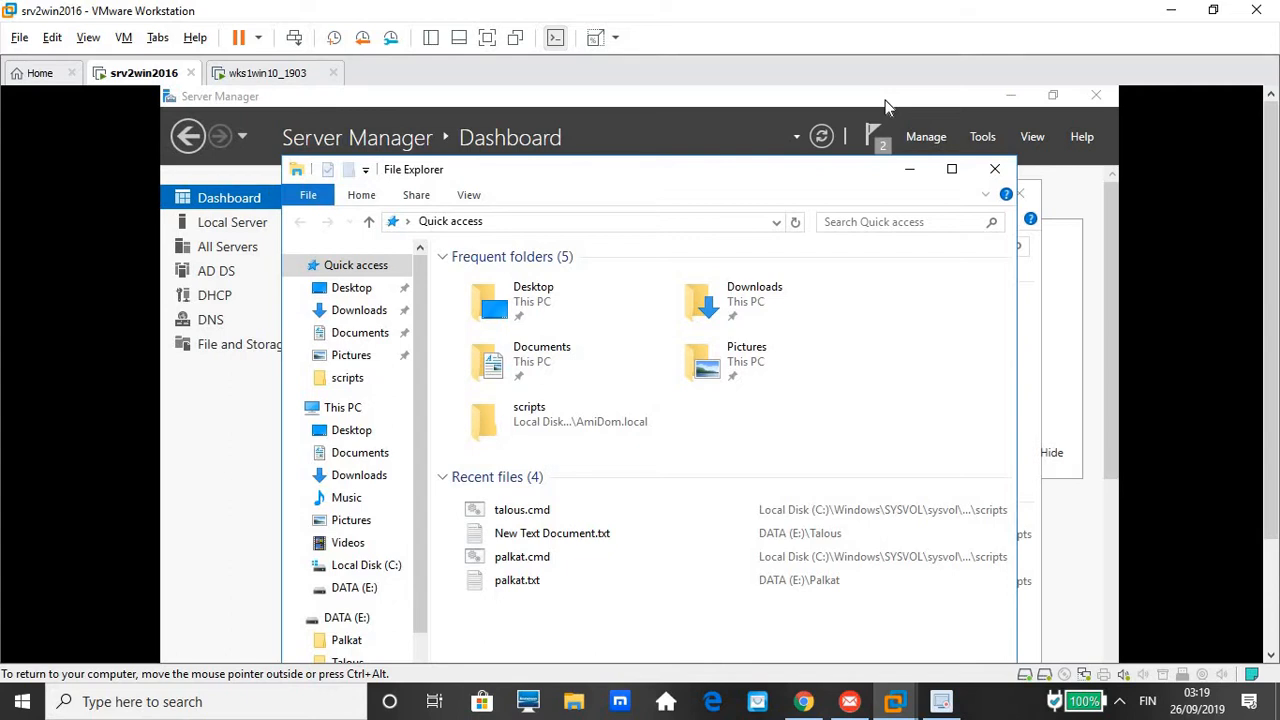
pyautogui.click(918, 137)
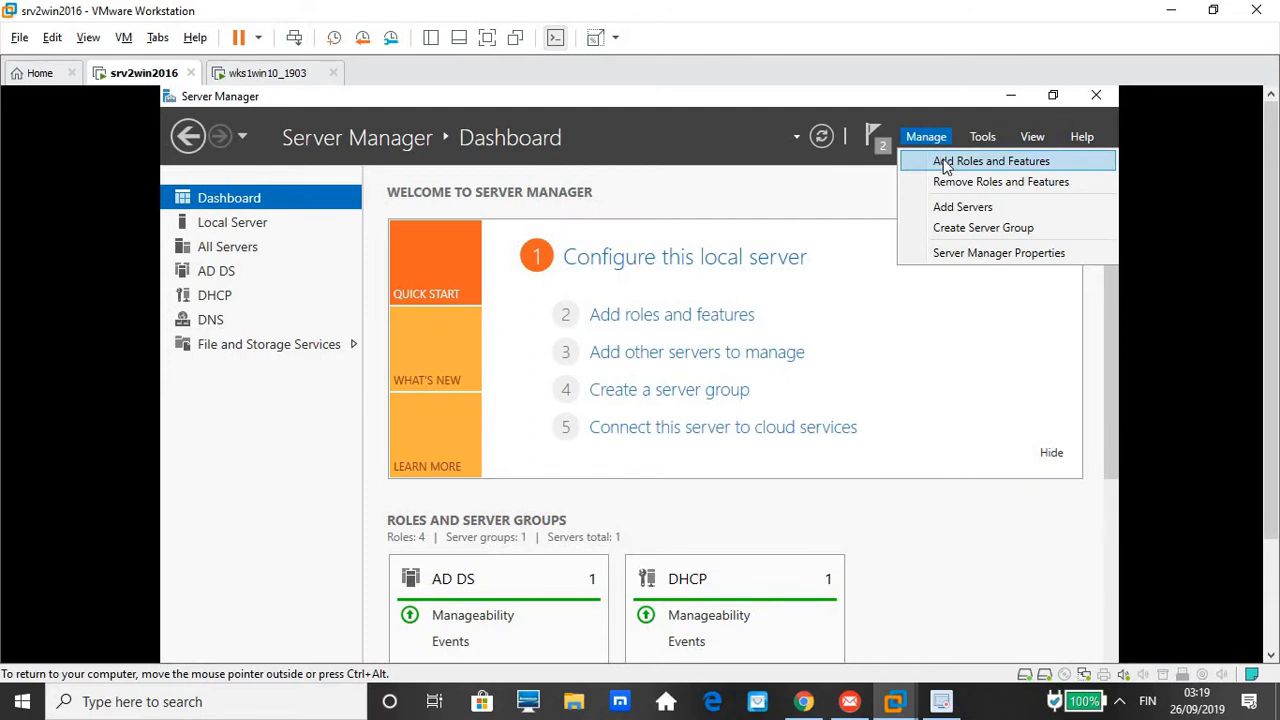
pyautogui.click(940, 163)
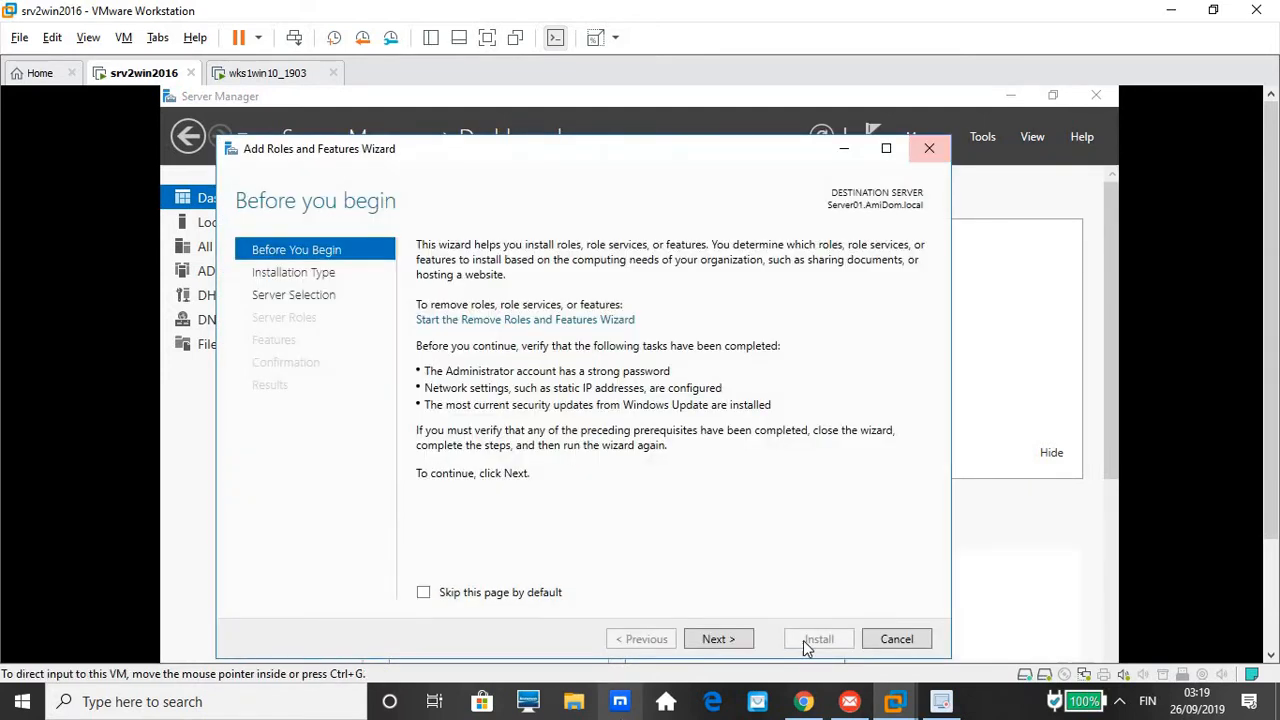
pyautogui.click(731, 638)
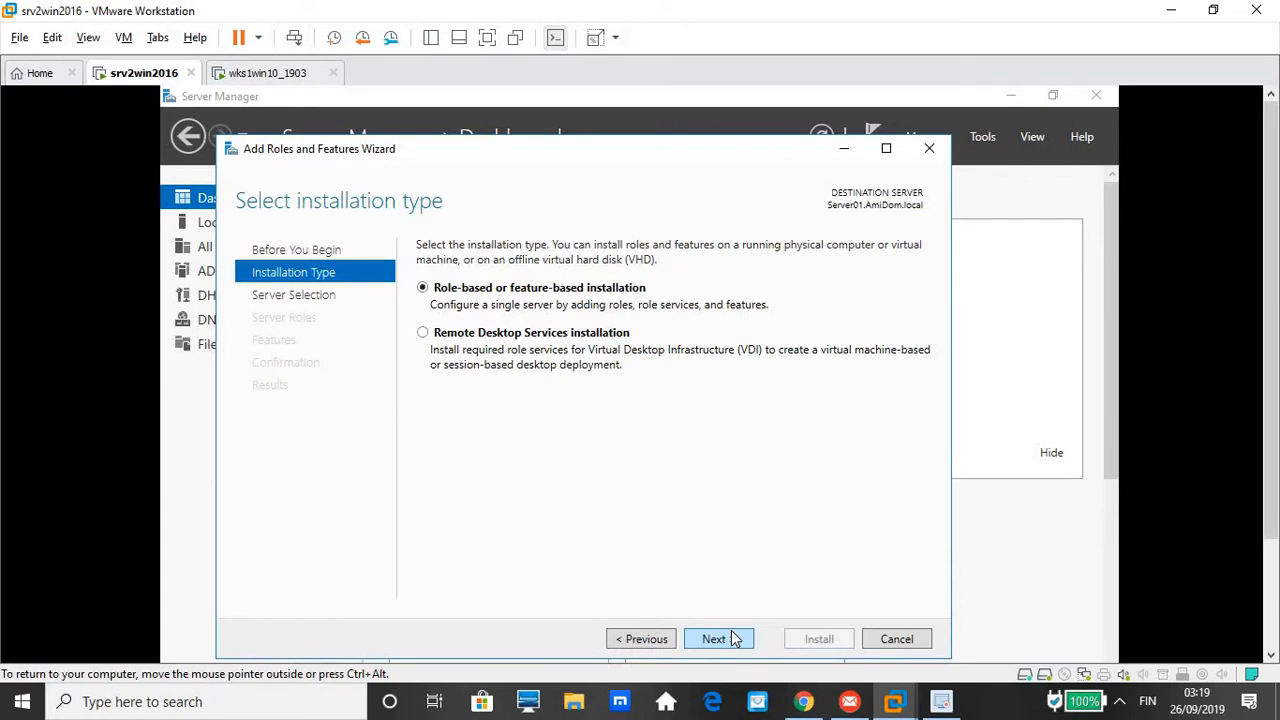
pyautogui.click(727, 641)
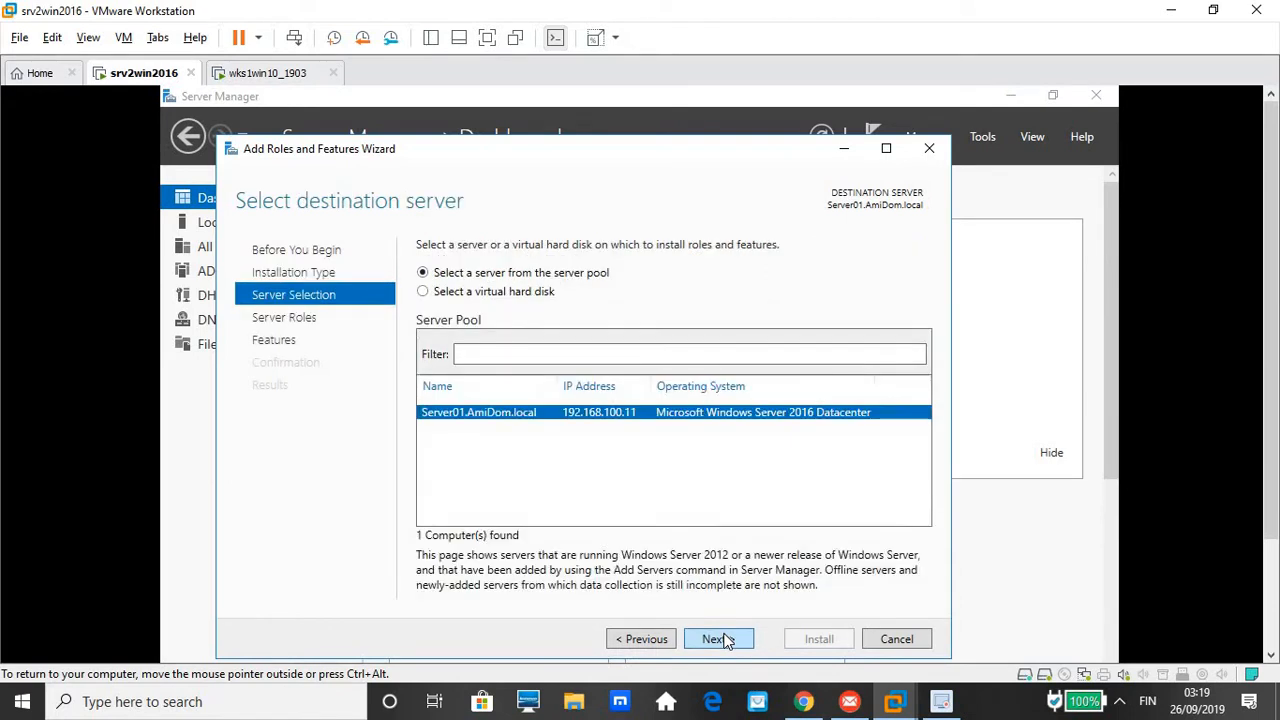
pyautogui.click(727, 641)
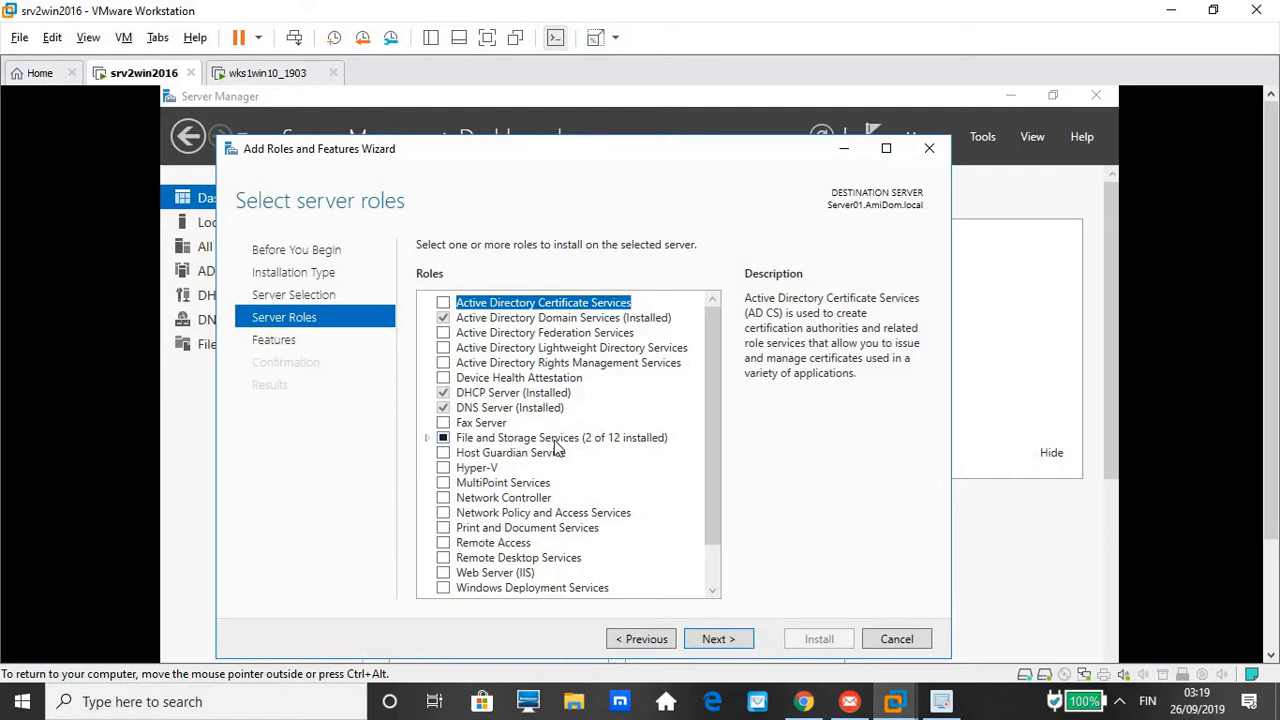
# Select File Server Resource Manager plus its management tools and advance to confirmation
pyautogui.click(441, 442)
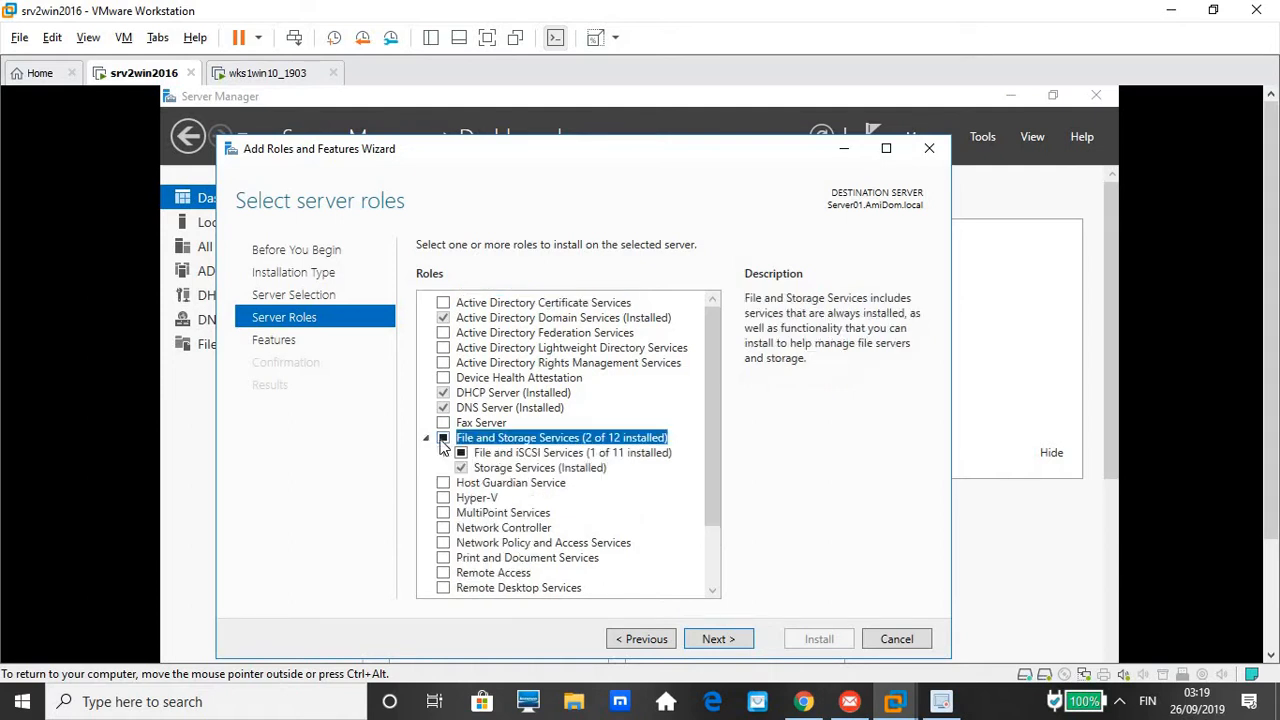
pyautogui.doubleClick(505, 455)
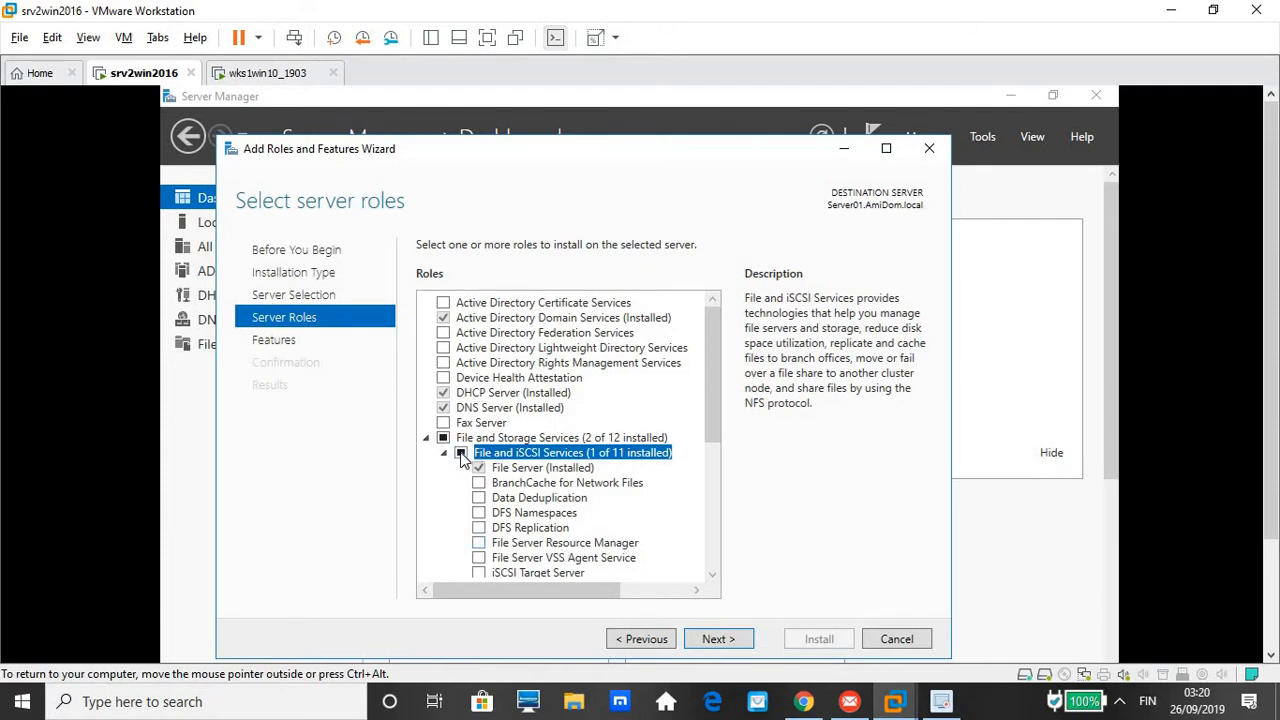
pyautogui.click(478, 544)
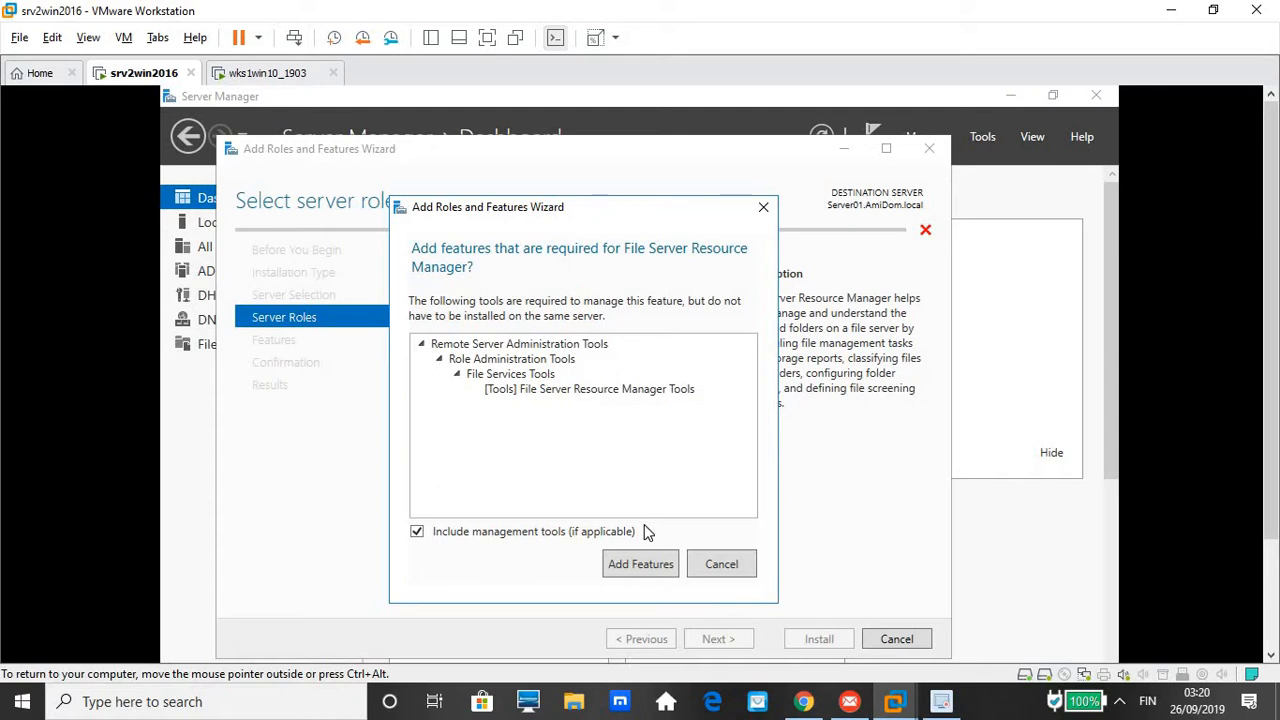
pyautogui.click(624, 566)
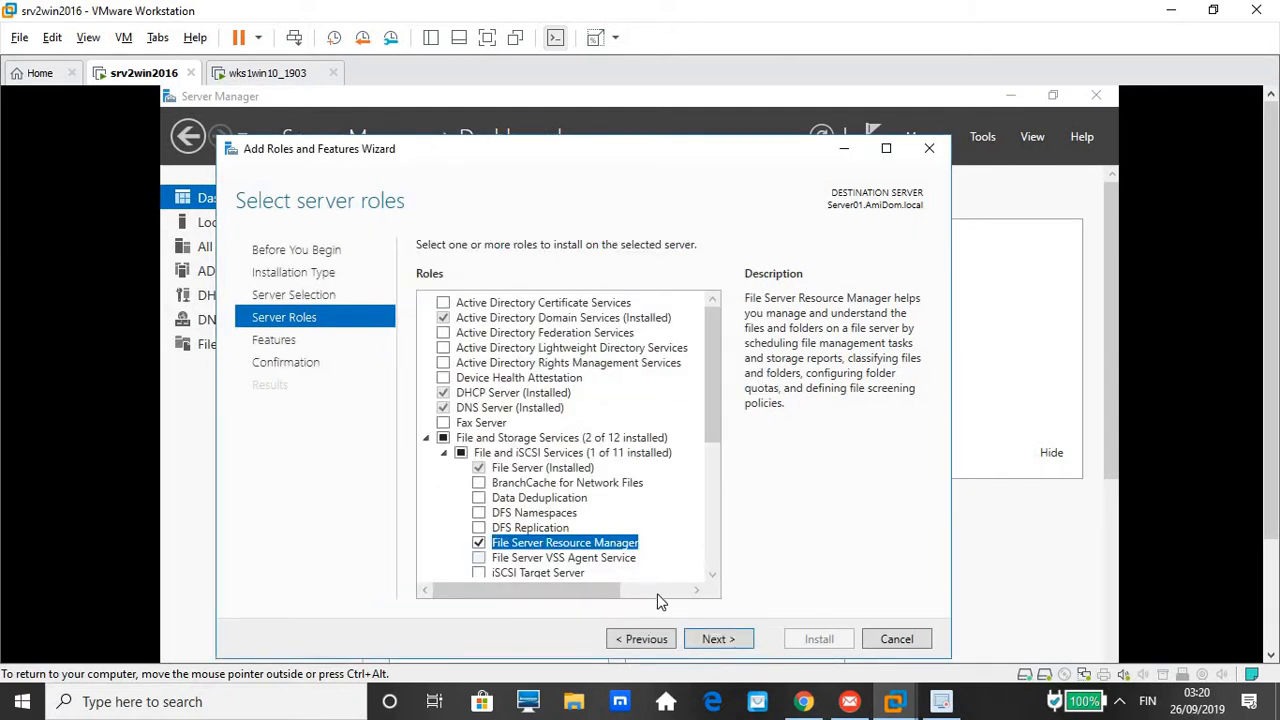
pyautogui.click(720, 639)
pyautogui.click(720, 639)
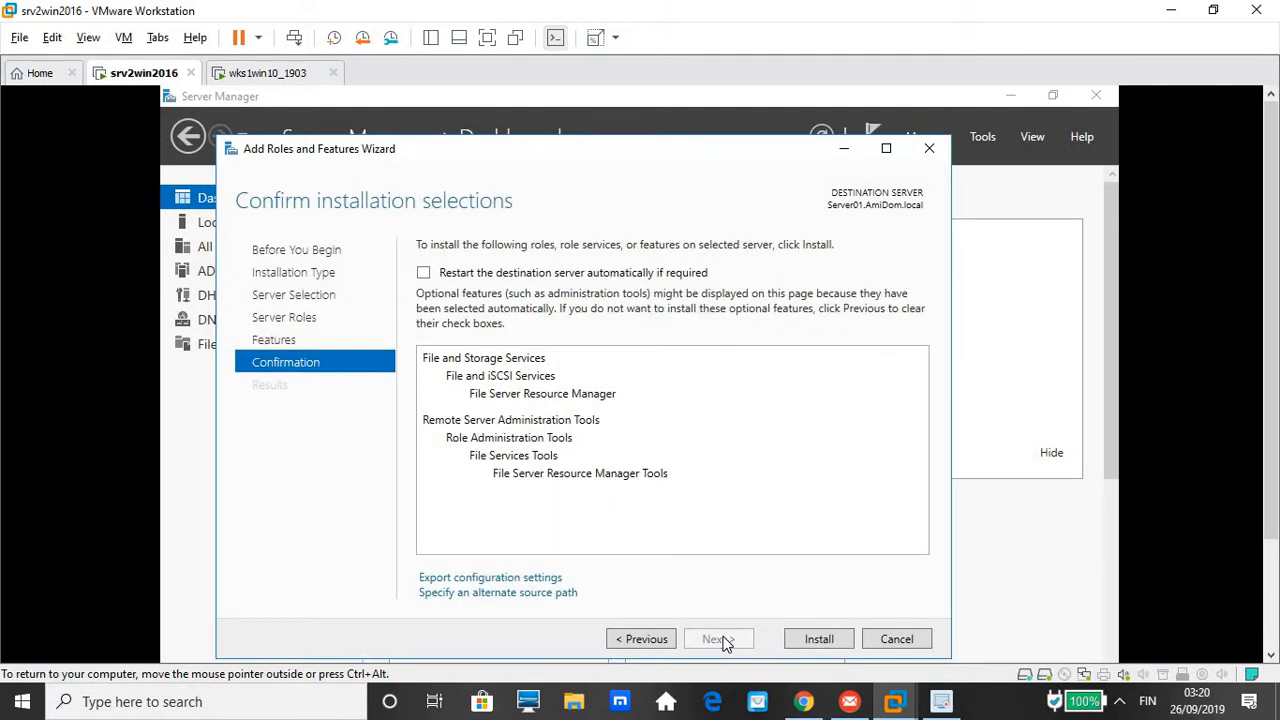
# Run the File Server Resource Manager installation until the wizard reports success
pyautogui.click(816, 639)
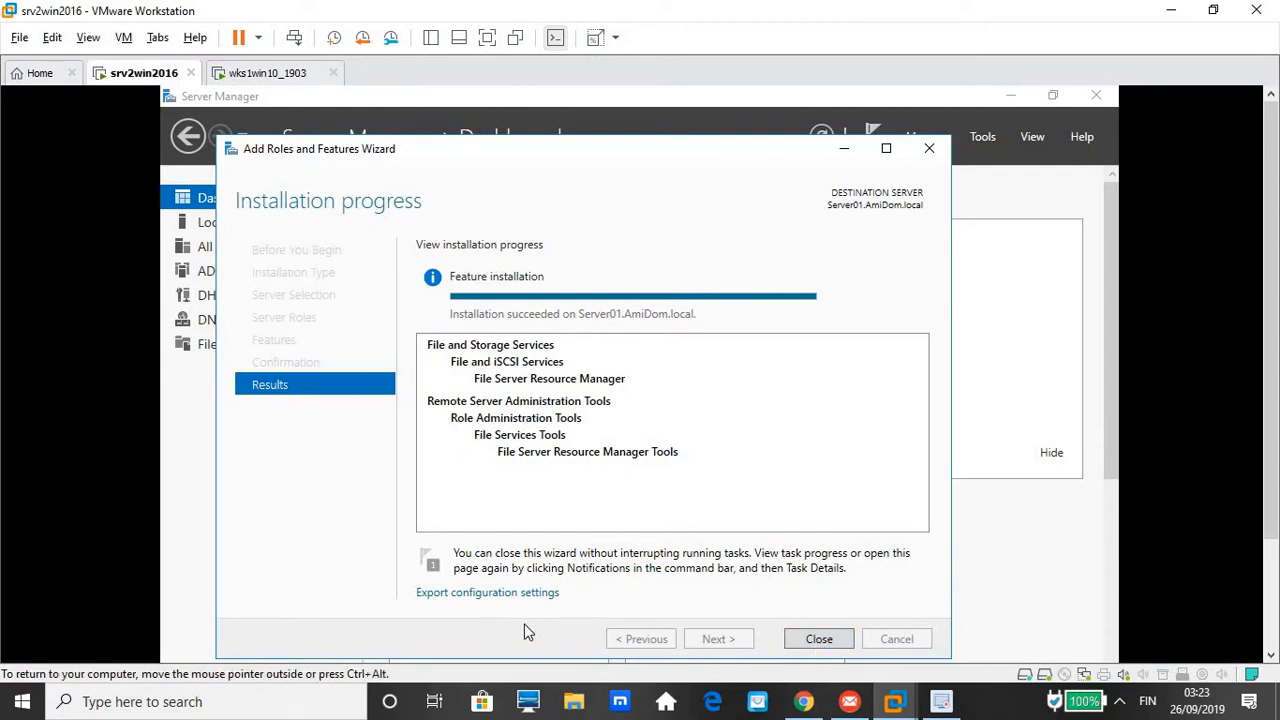
# Close the wizard and File Explorer, then launch File Server Resource Manager from Server Manager's Tools
pyautogui.click(818, 639)
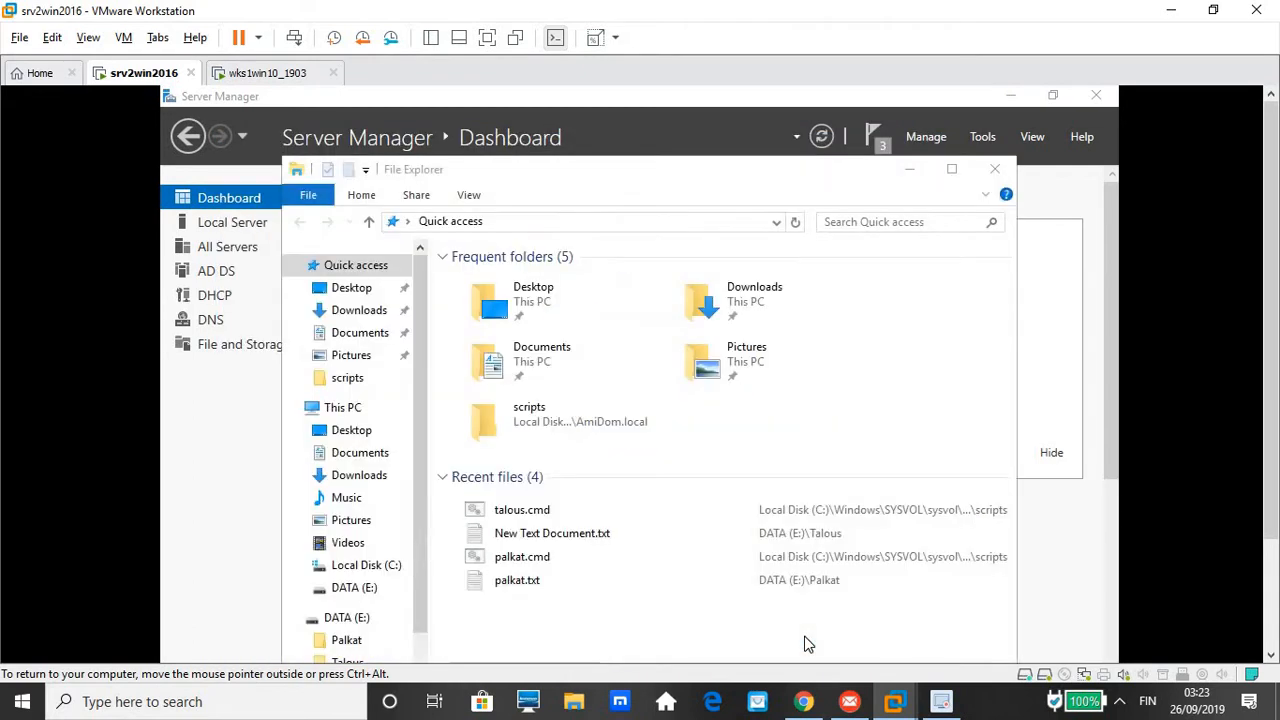
pyautogui.click(995, 169)
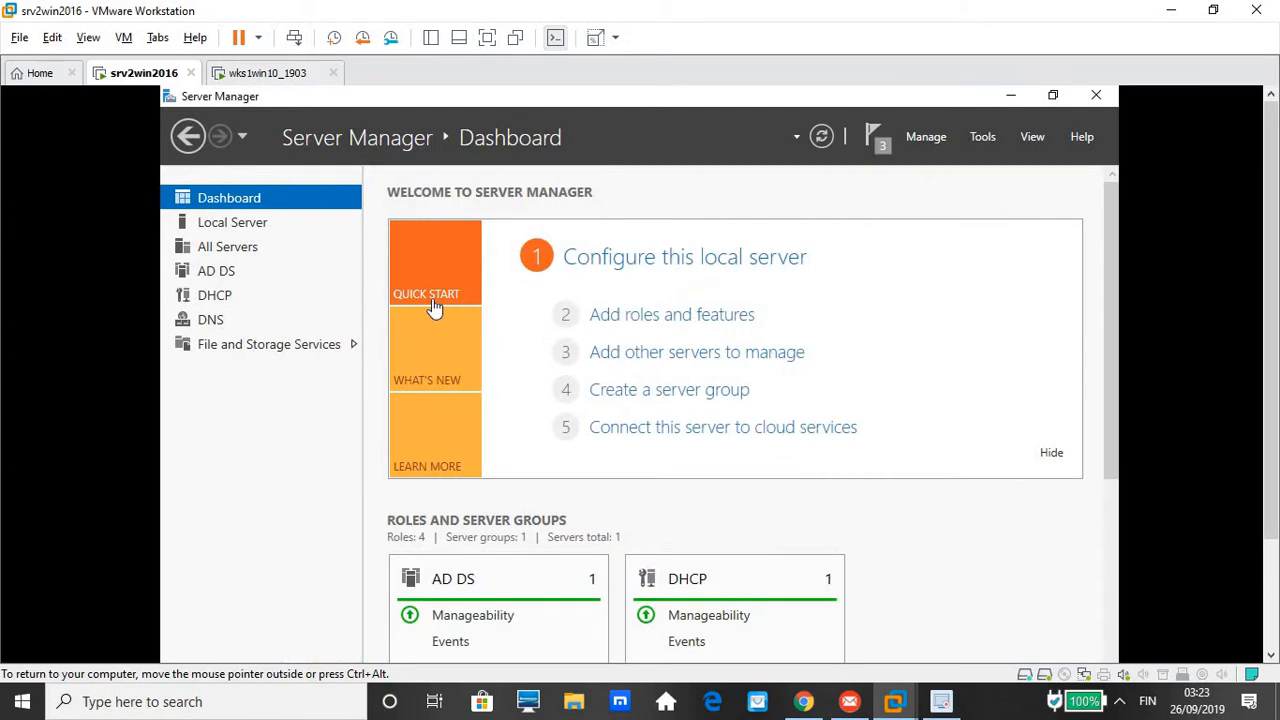
pyautogui.click(985, 137)
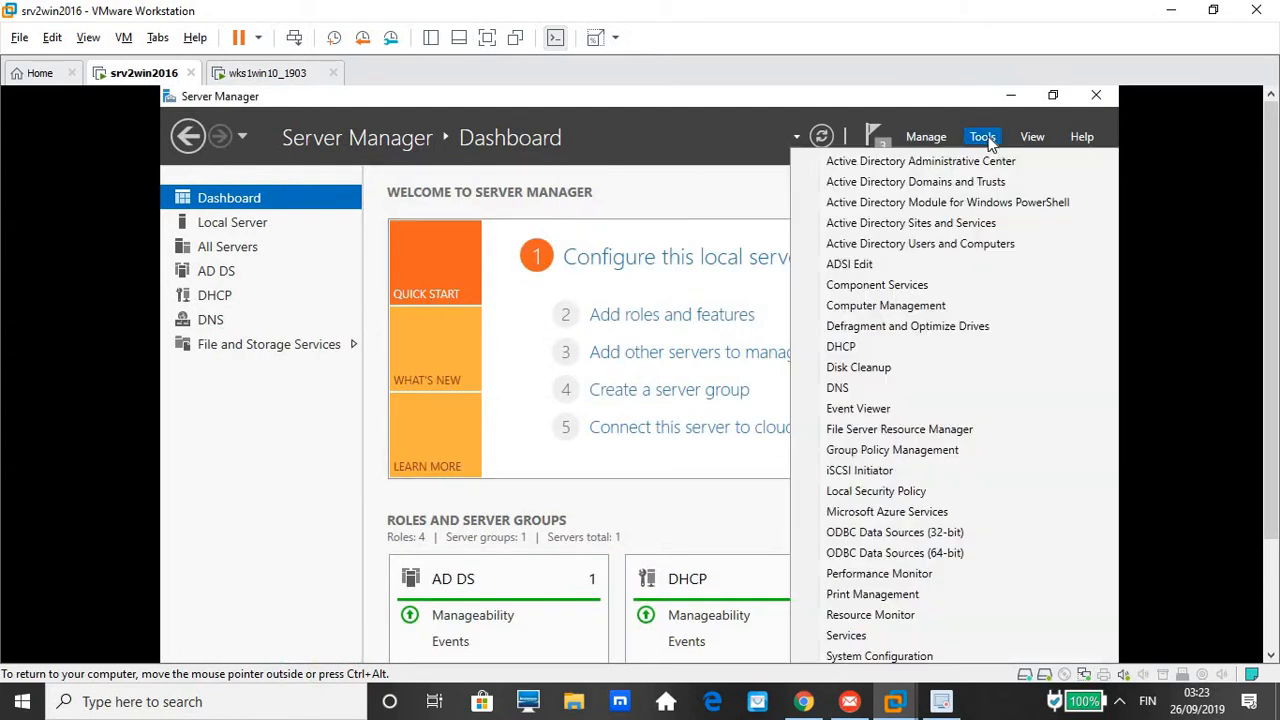
pyautogui.click(897, 437)
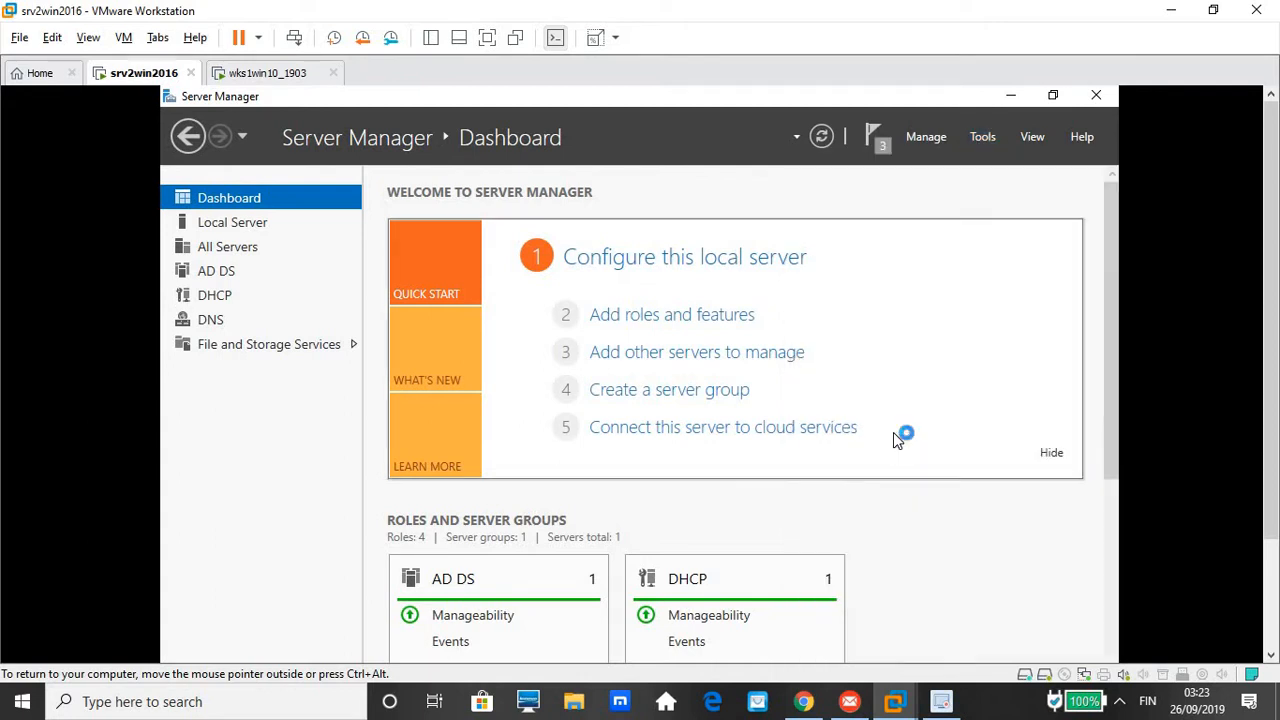
pyautogui.click(1270, 657)
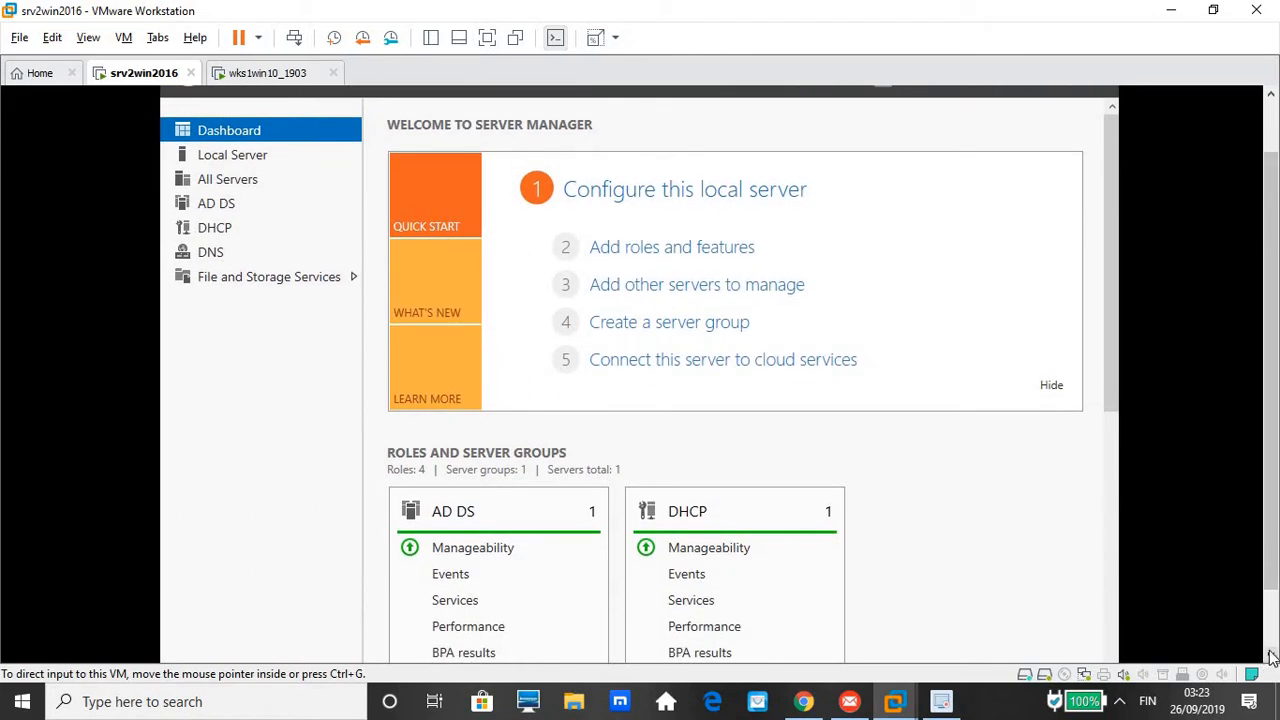
pyautogui.click(1270, 658)
pyautogui.click(1270, 657)
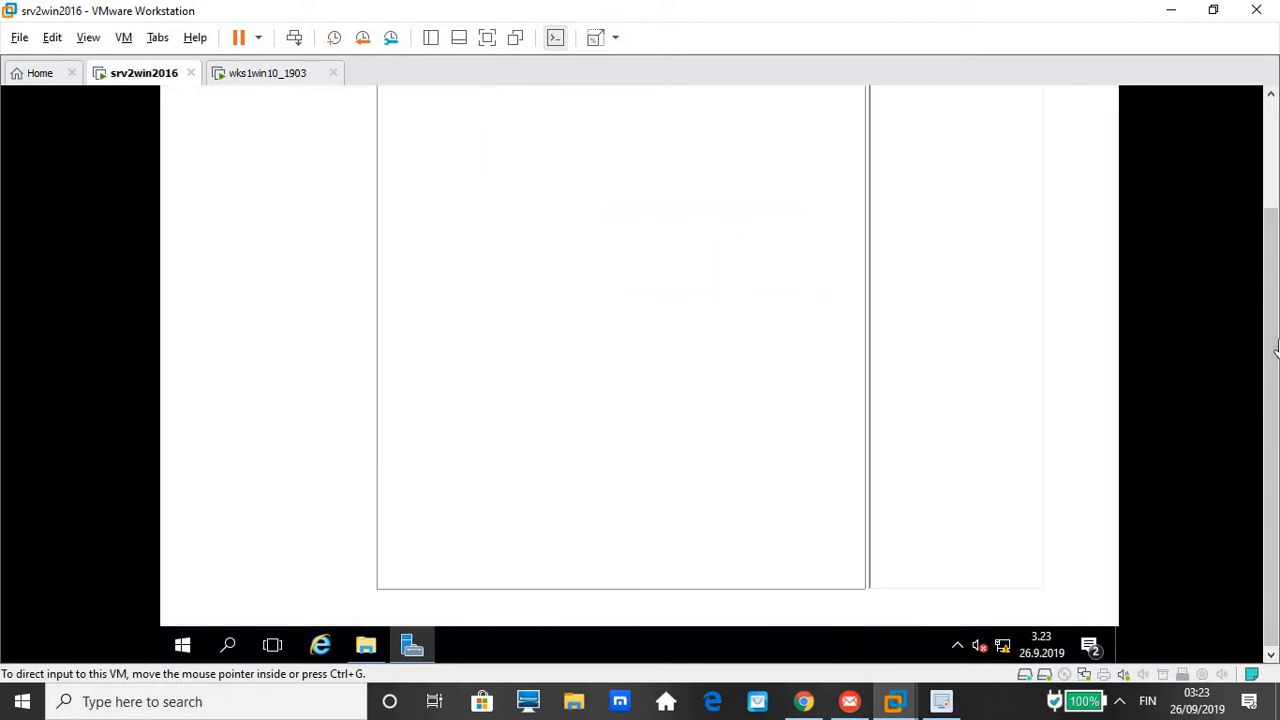
pyautogui.click(1271, 94)
pyautogui.click(1271, 94)
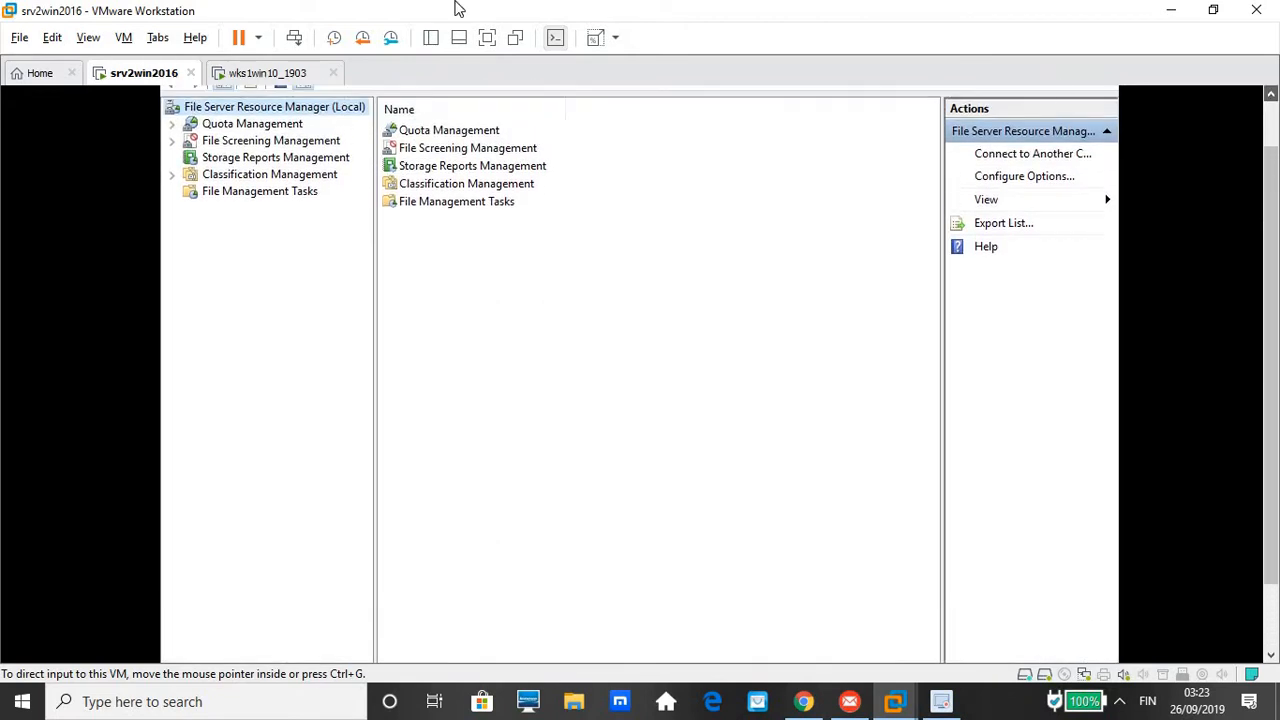
# Expand Quota Management and review the Quota Templates and existing Quotas lists
pyautogui.click(255, 128)
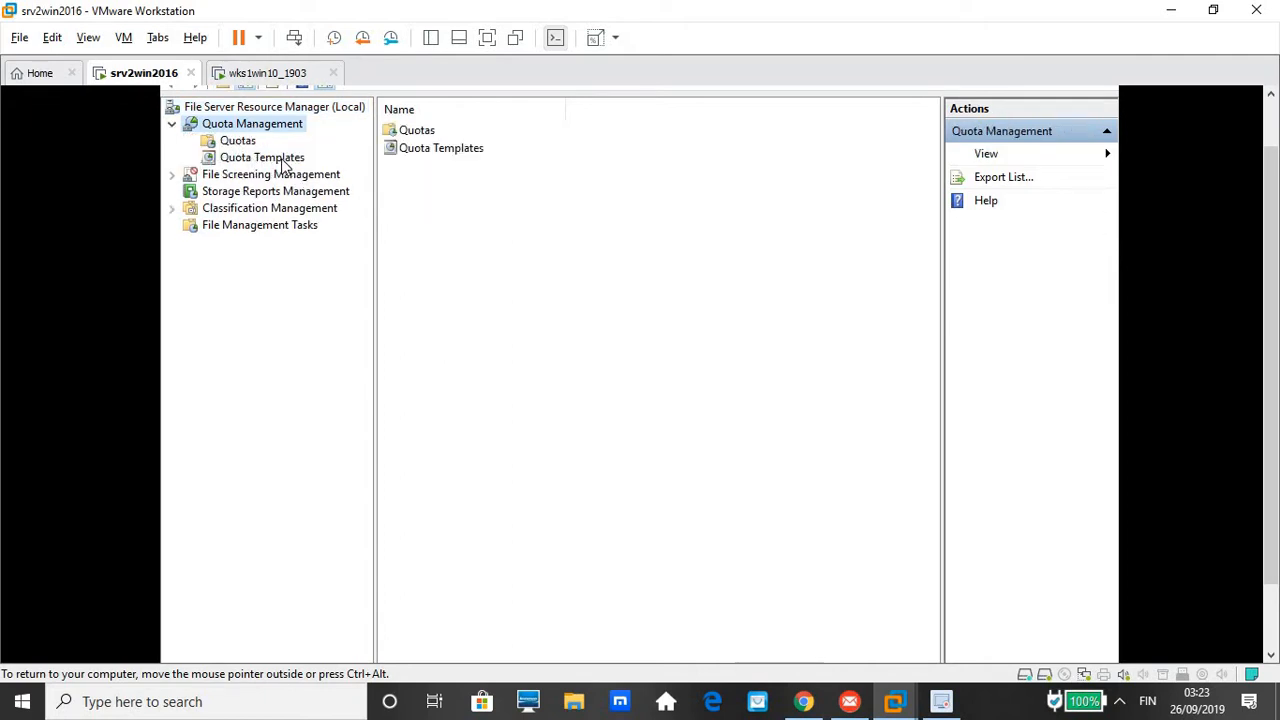
pyautogui.click(262, 158)
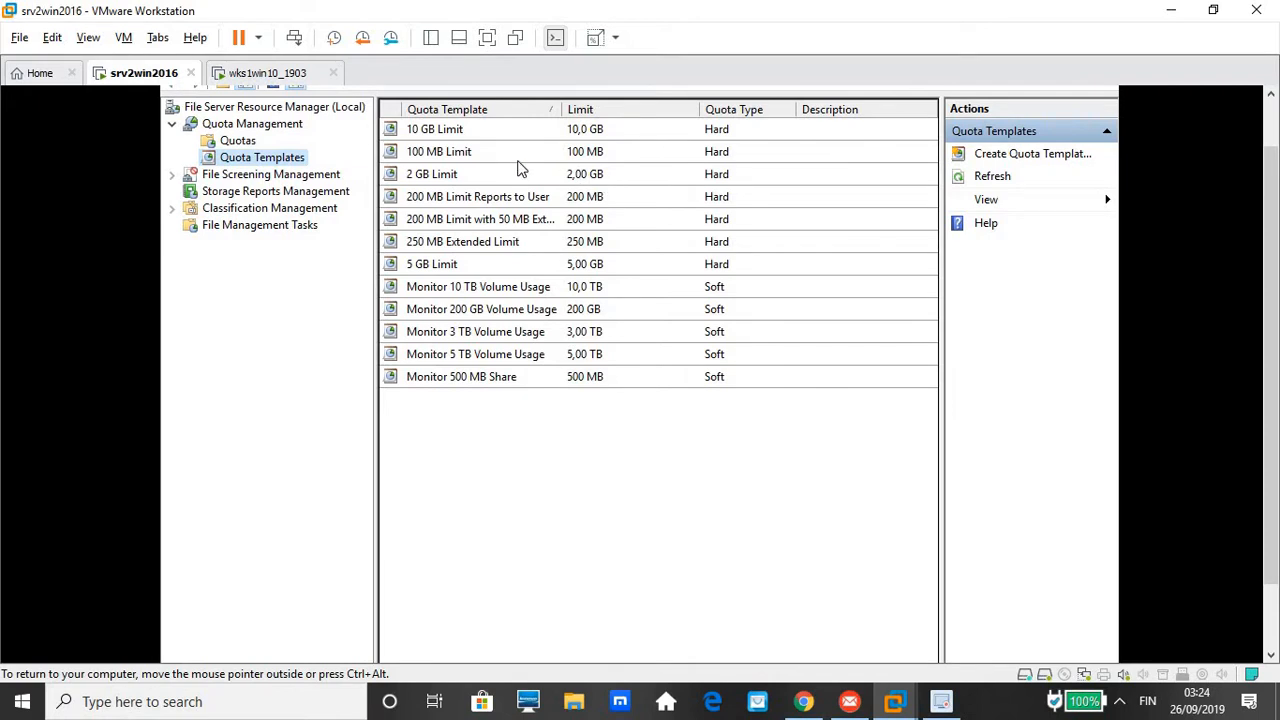
pyautogui.click(228, 141)
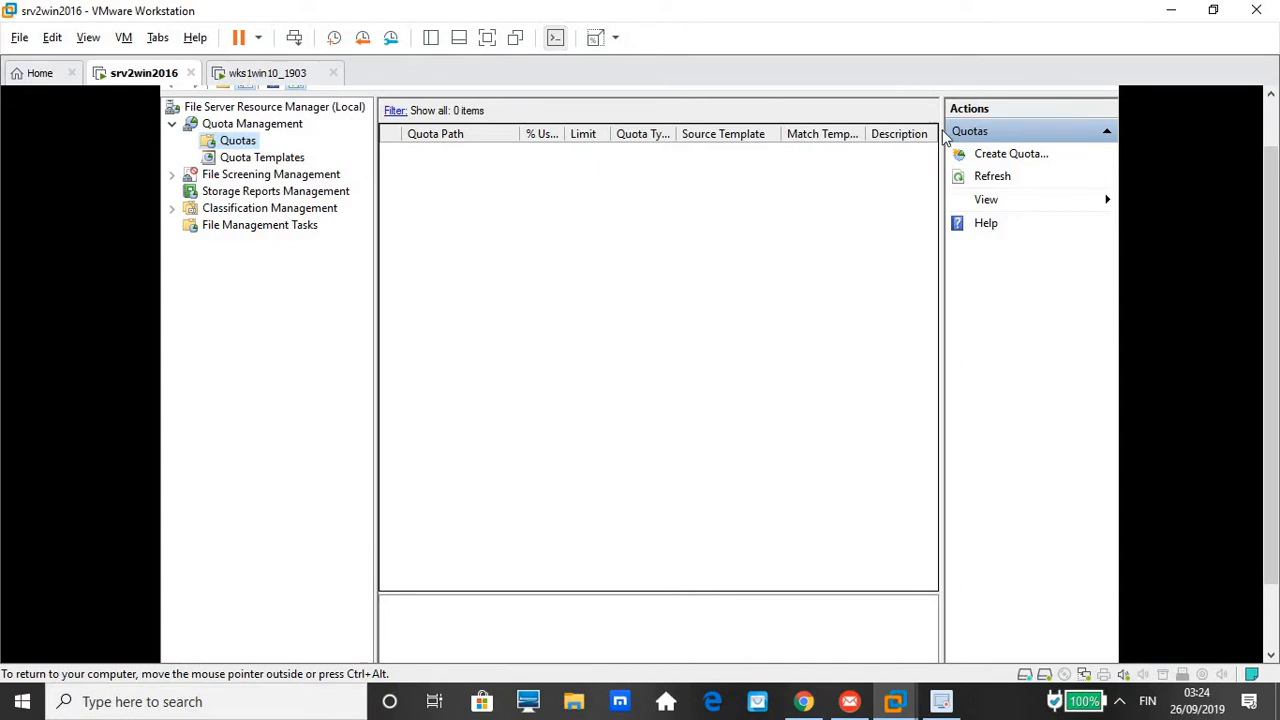
# Begin a new quota on E:\Palkat with the 100 MB Limit template and custom properties
pyautogui.click(994, 158)
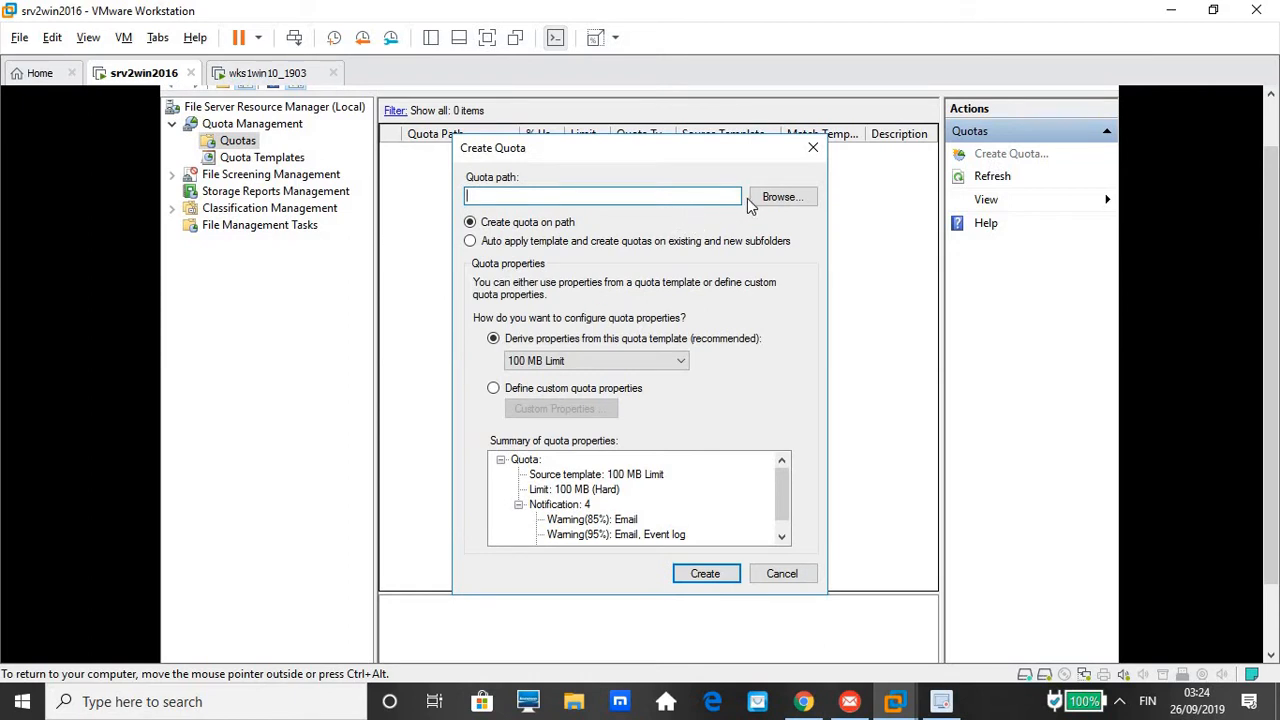
pyautogui.click(766, 199)
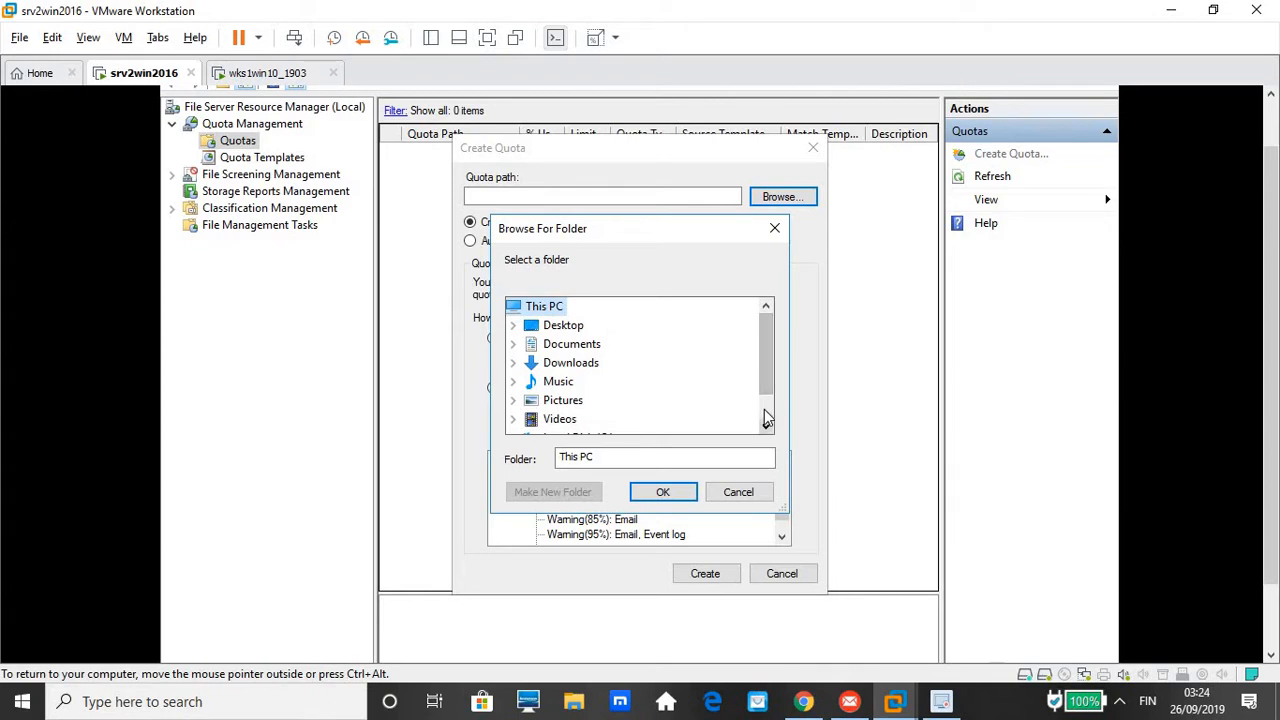
pyautogui.scroll(-1, 763, 427)
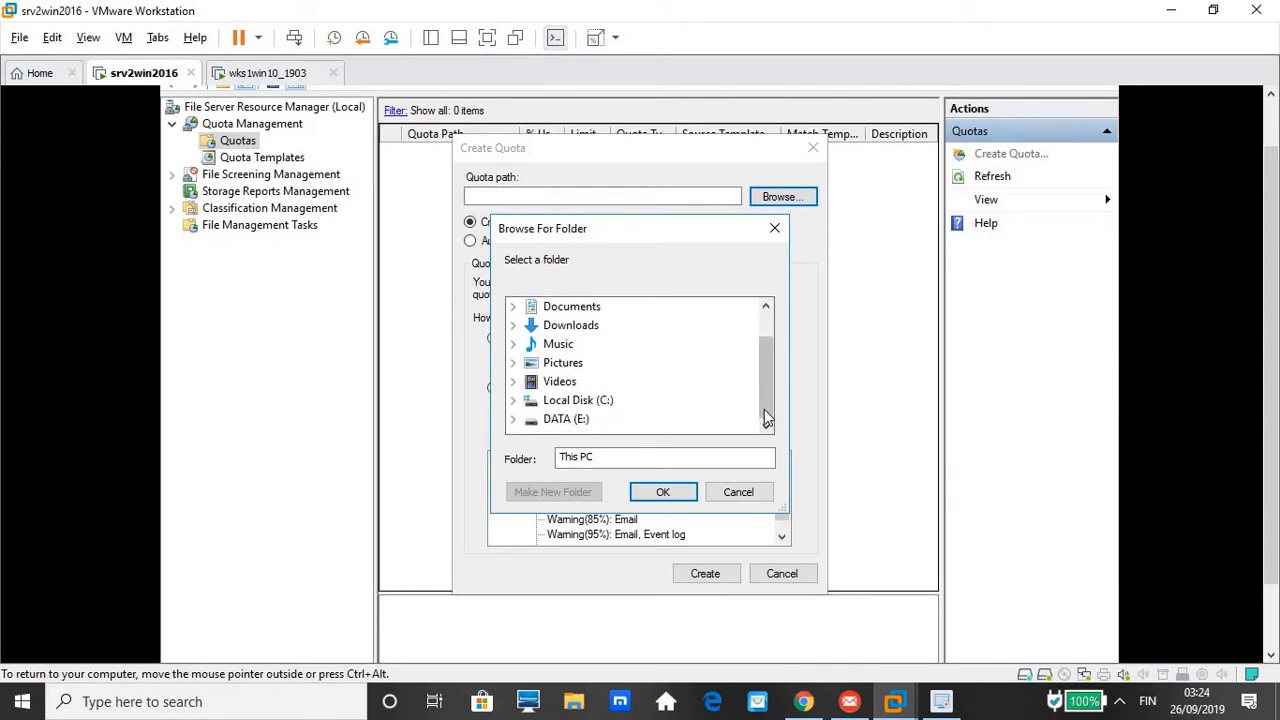
pyautogui.doubleClick(566, 420)
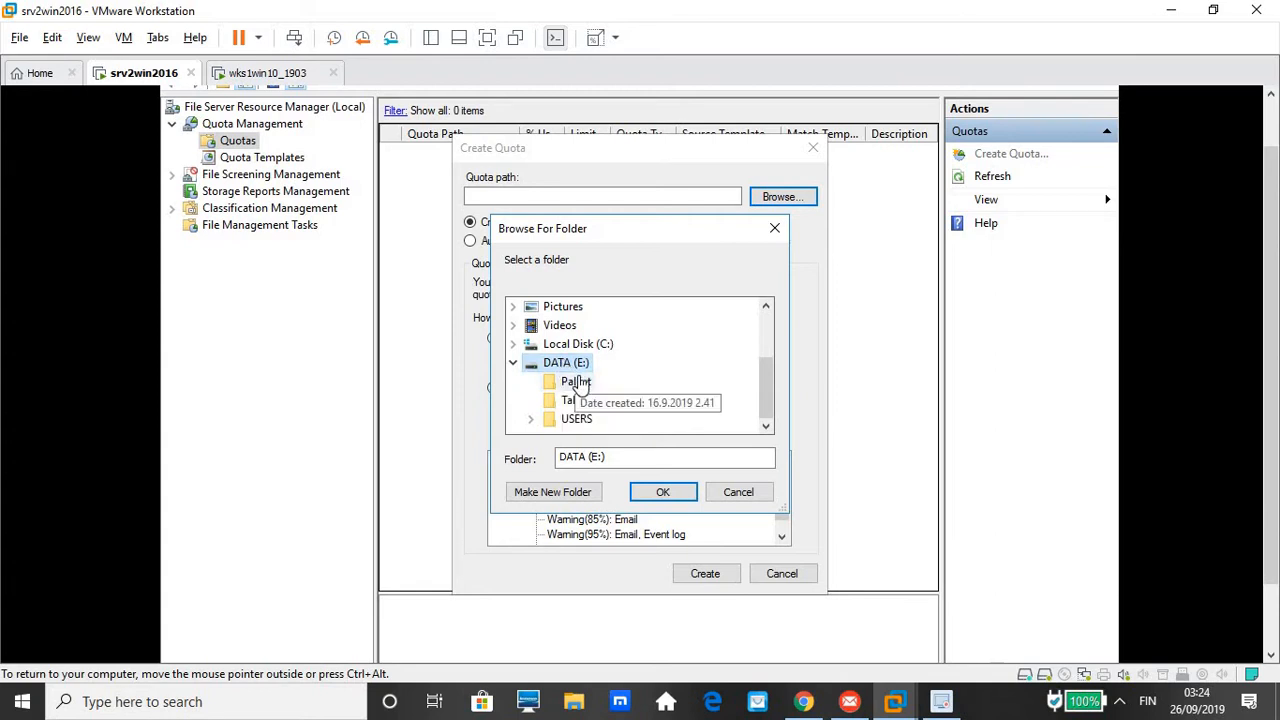
pyautogui.click(580, 383)
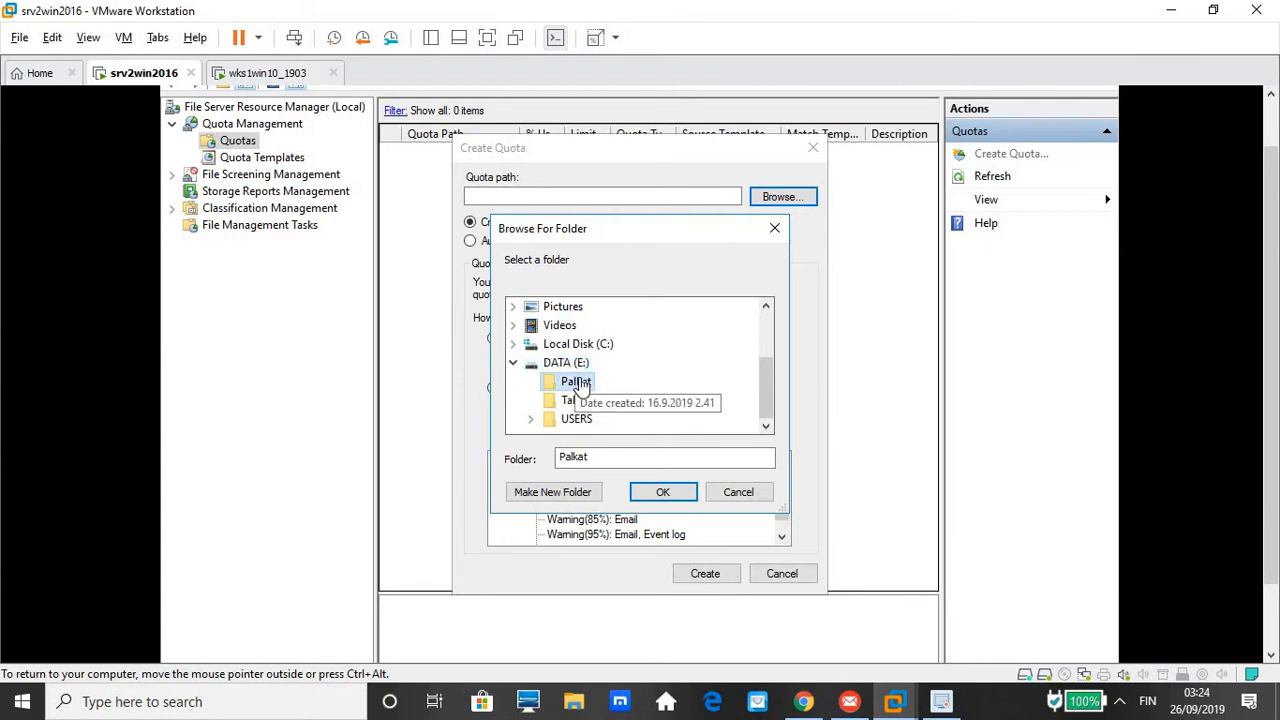
pyautogui.click(660, 491)
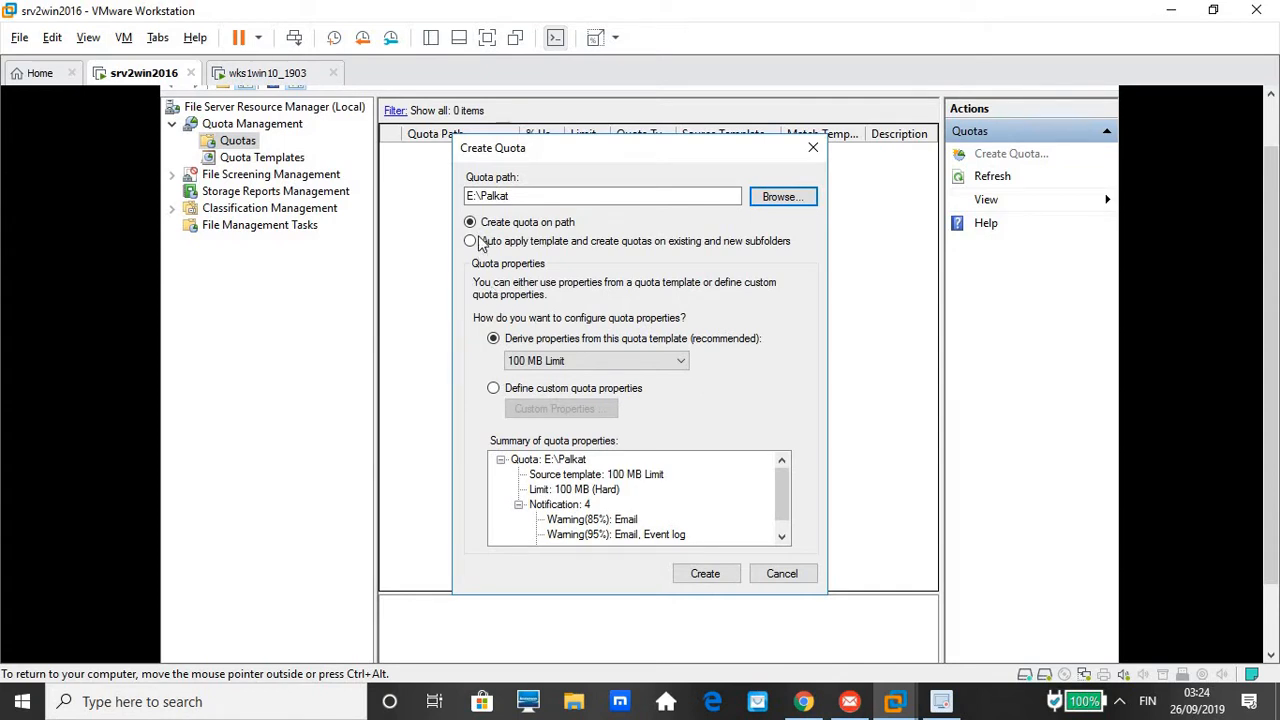
pyautogui.click(474, 196)
pyautogui.click(553, 394)
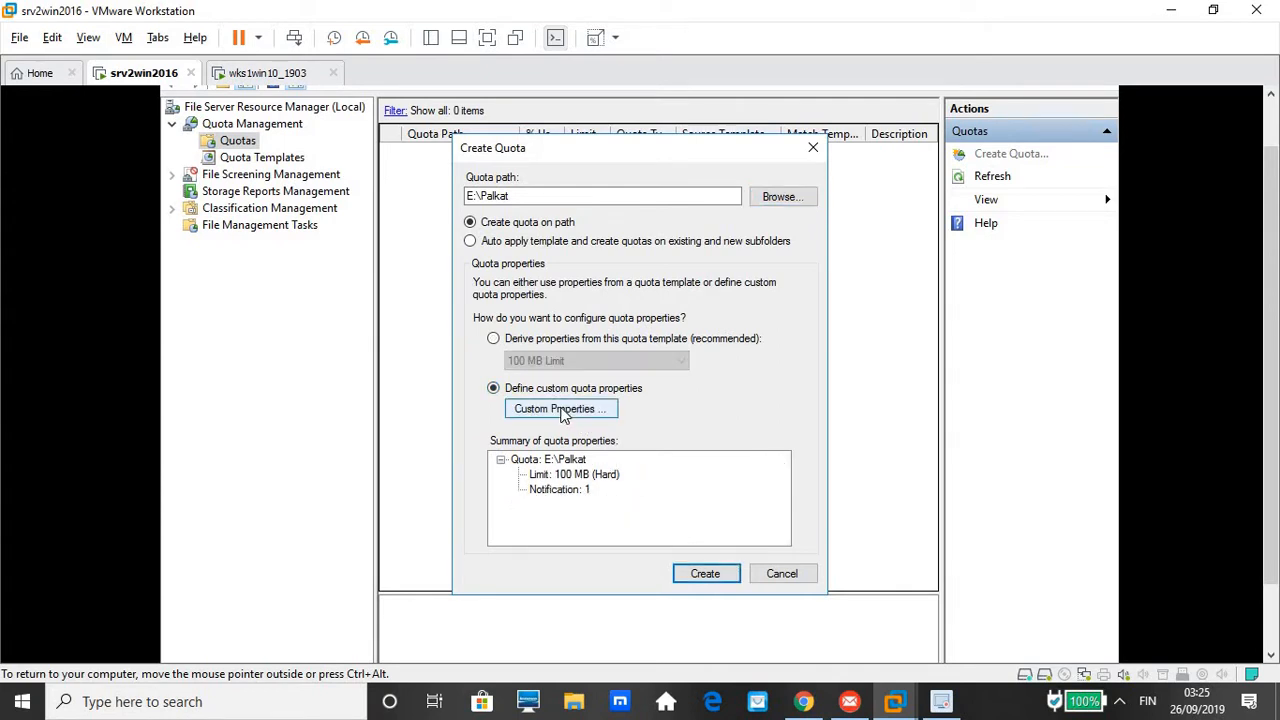
pyautogui.click(562, 412)
pyautogui.click(562, 412)
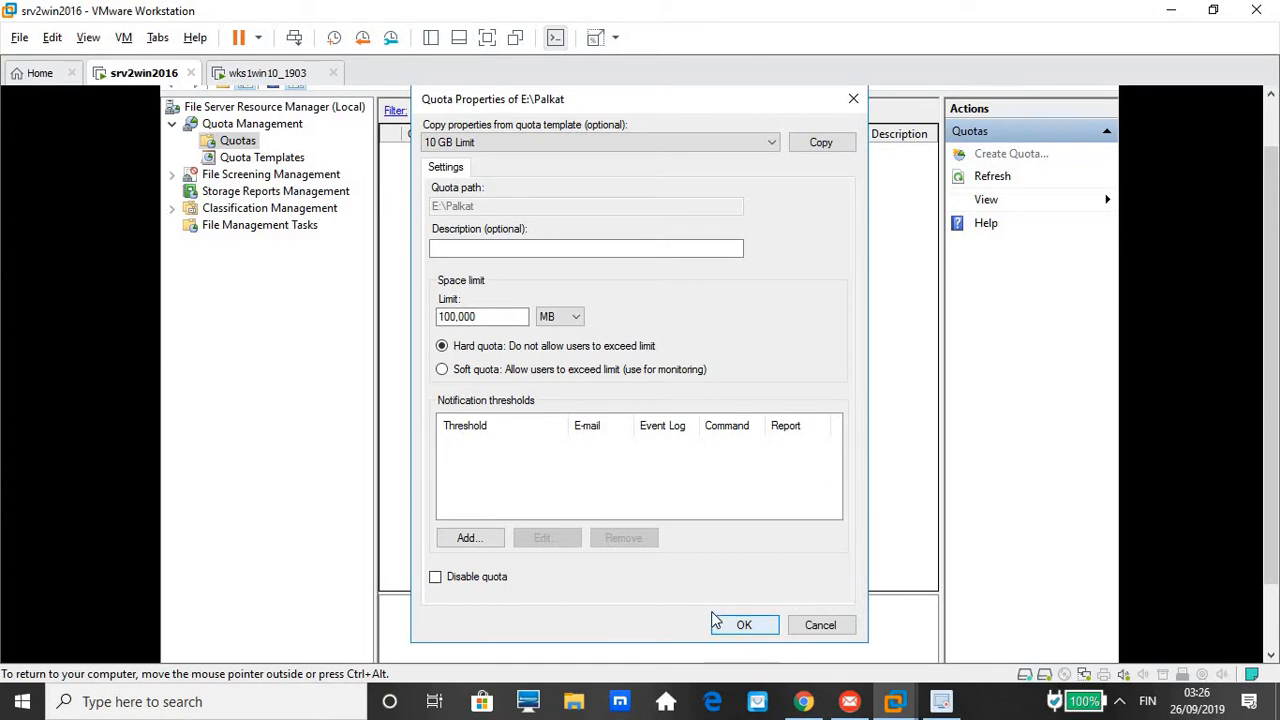
pyautogui.click(810, 627)
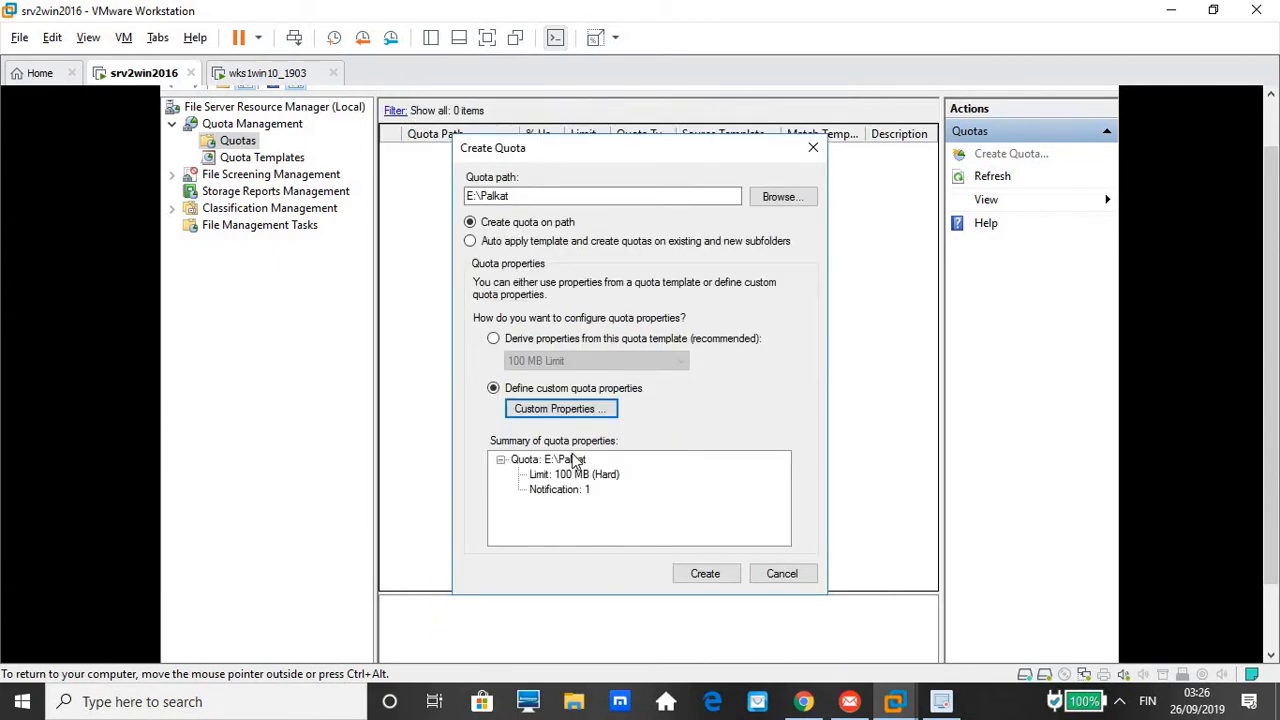
pyautogui.click(494, 340)
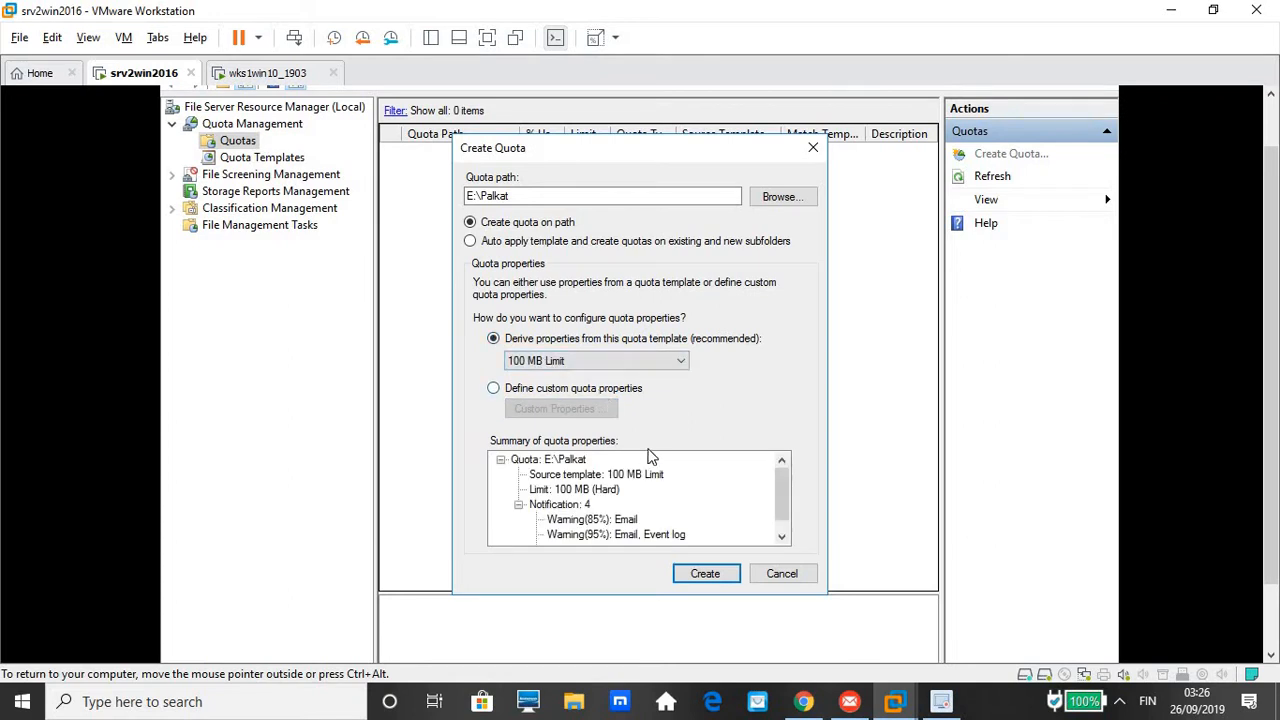
pyautogui.click(705, 575)
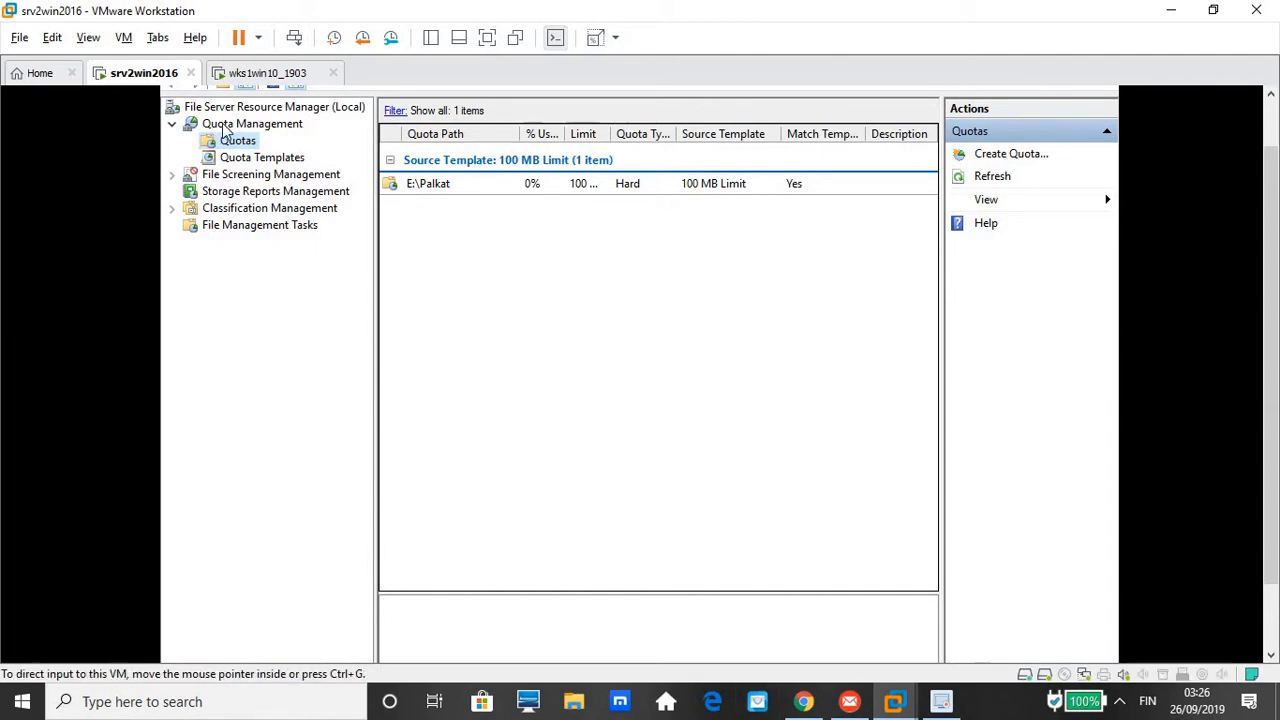
# Switch to the wks1win10_1903 Windows 10 virtual machine
pyautogui.click(265, 73)
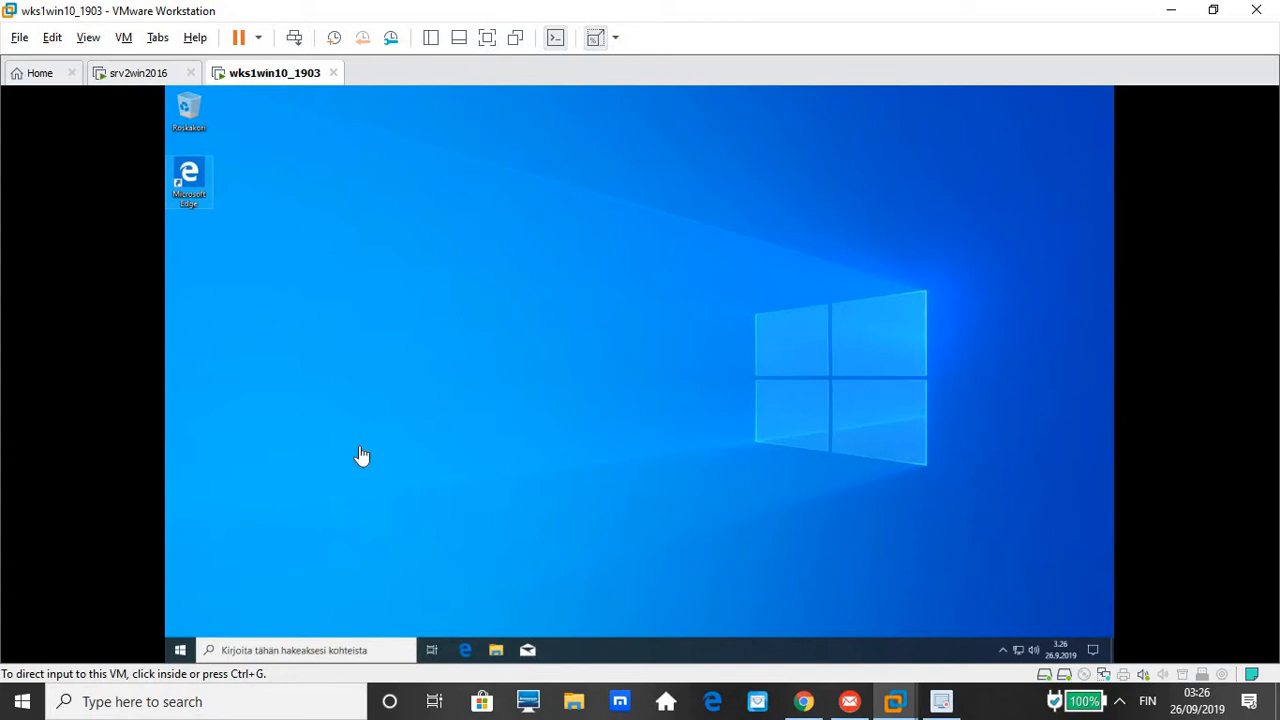
# Open File Explorer on the VM and show Tämä tietokone, where P: reports 100 MB capacity
pyautogui.click(495, 651)
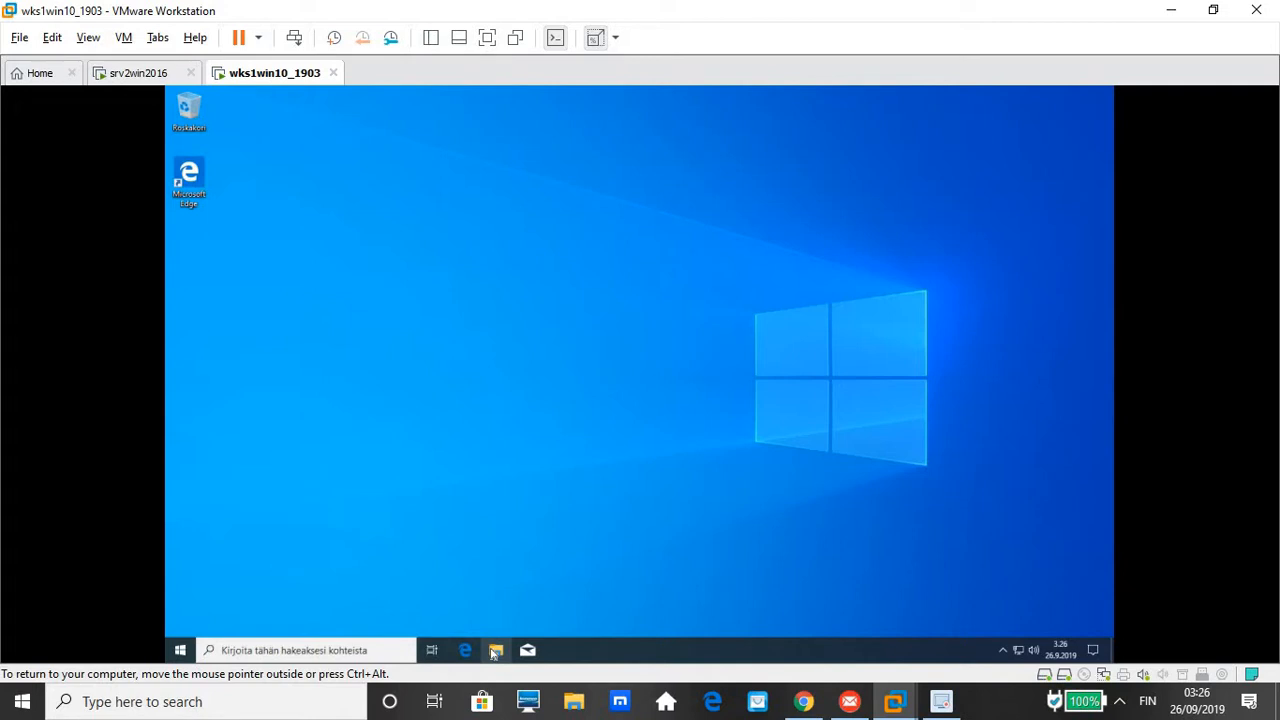
pyautogui.click(494, 651)
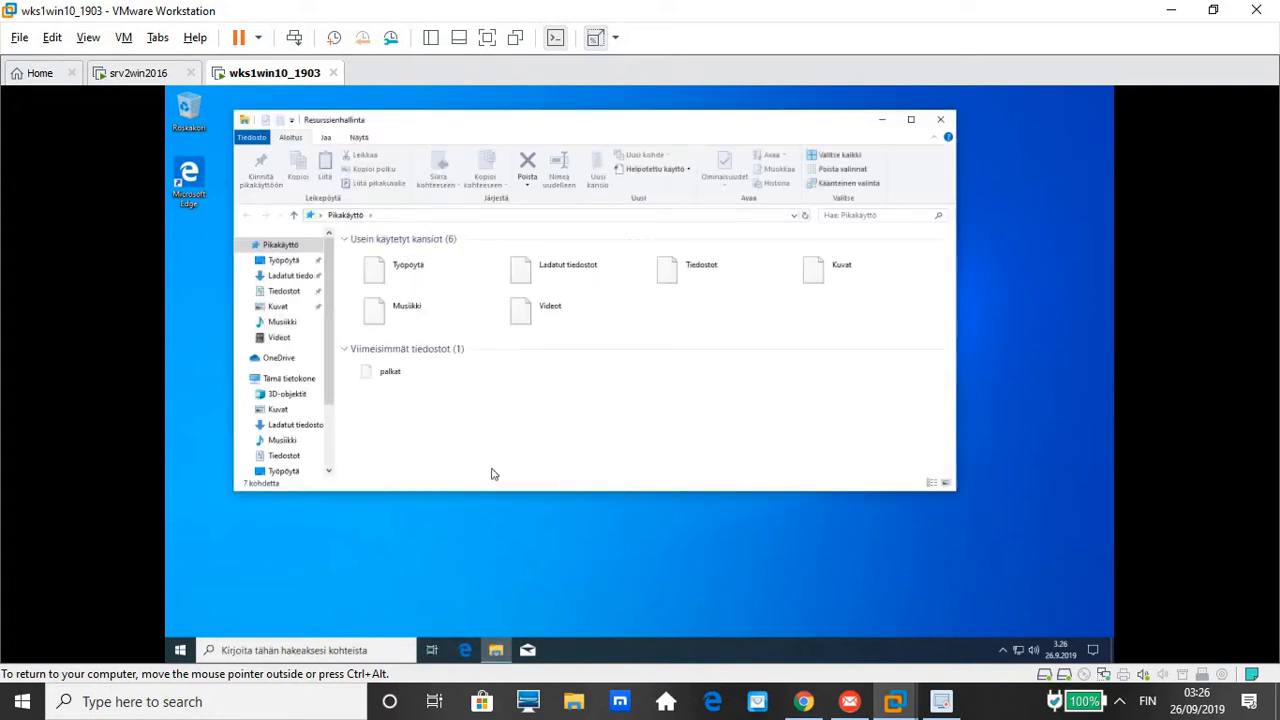
pyautogui.click(290, 380)
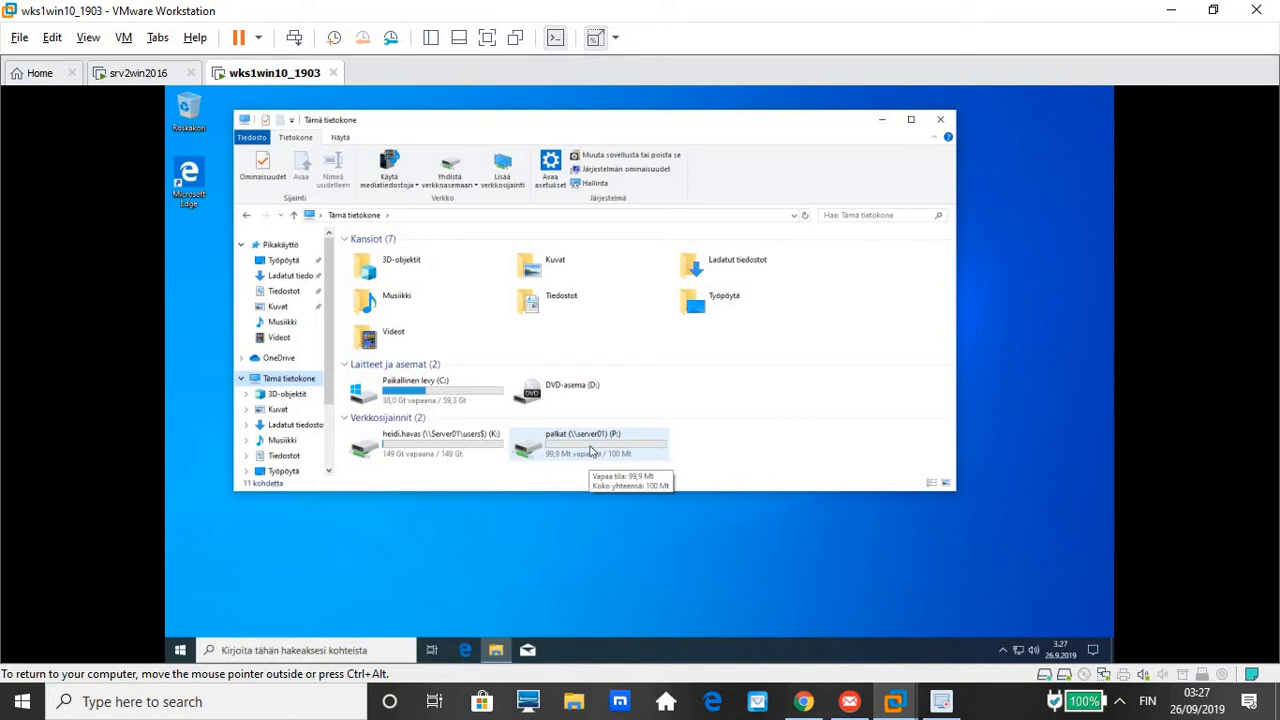
# Open the C: drive, select all five folders and copy them with Kopioi
pyautogui.click(410, 388)
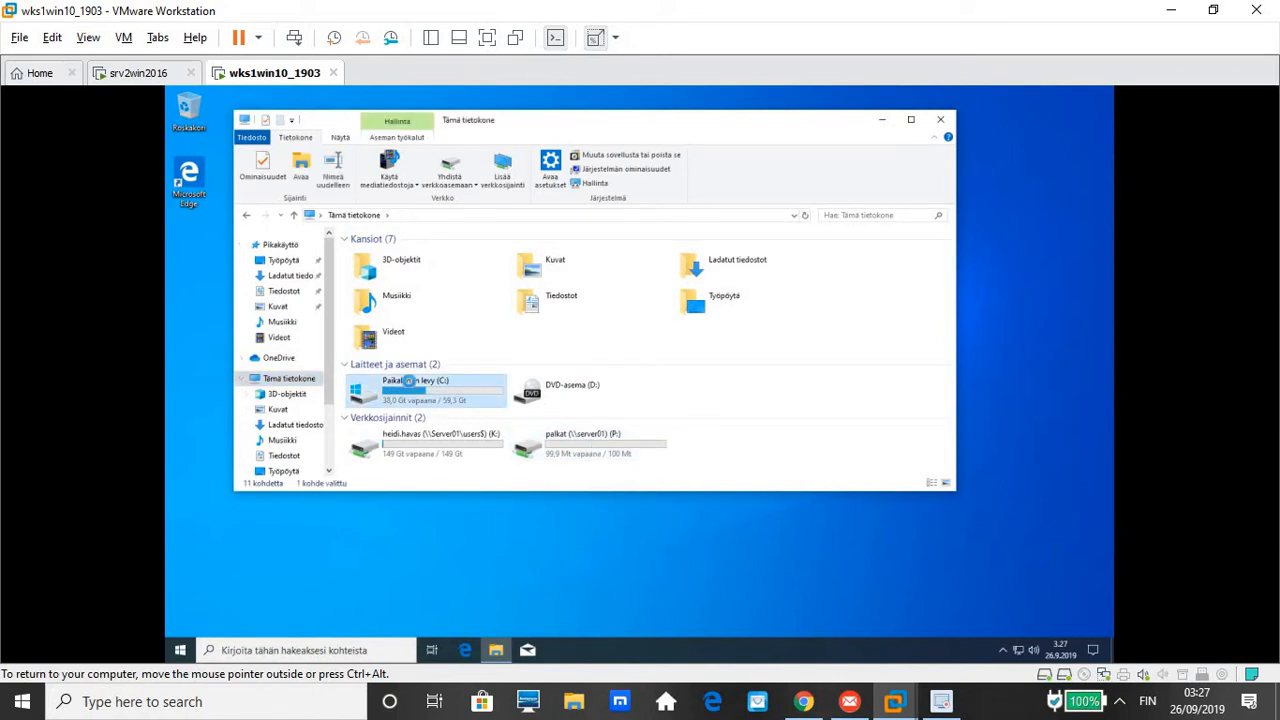
pyautogui.doubleClick(408, 382)
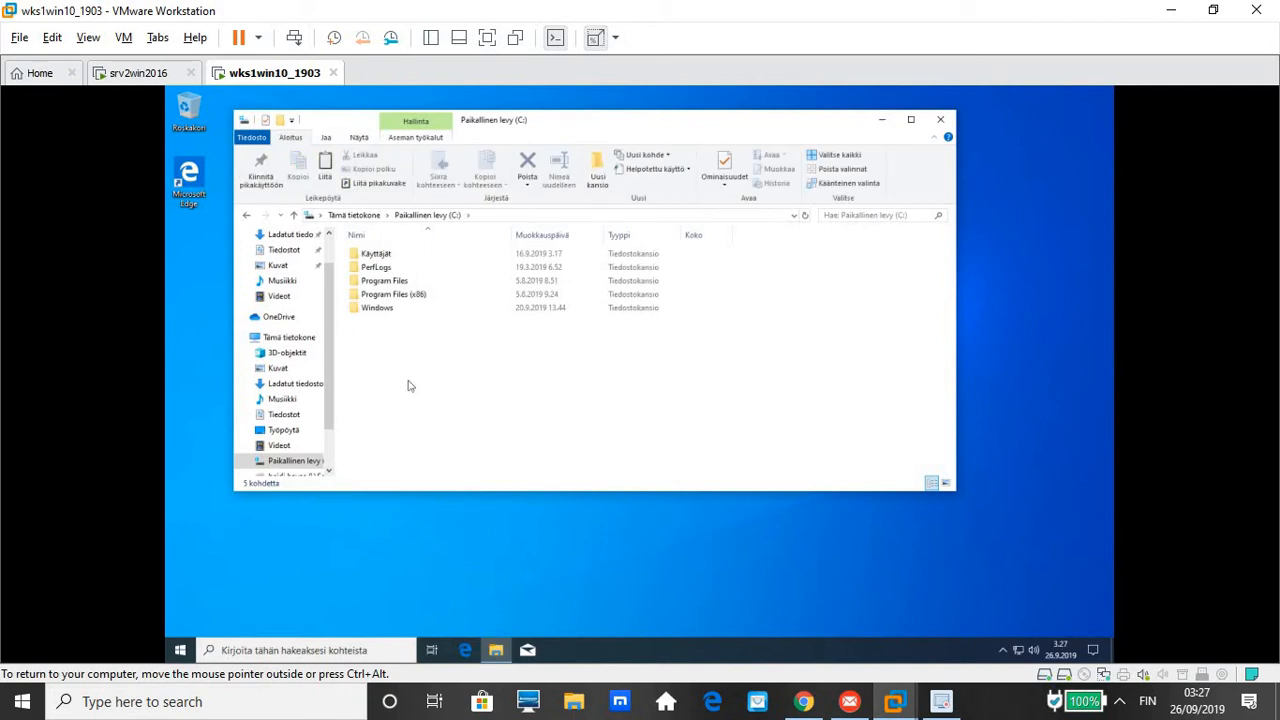
pyautogui.hotkey('ctrl', 'a')
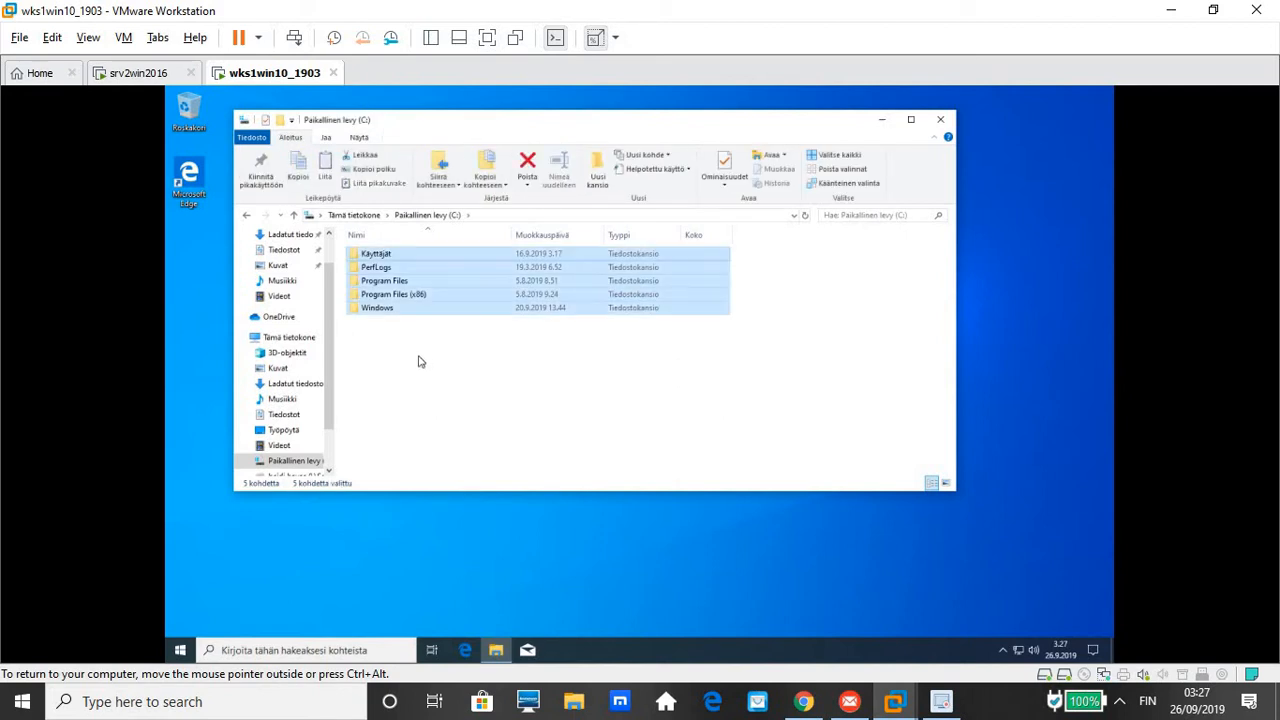
pyautogui.rightClick(405, 295)
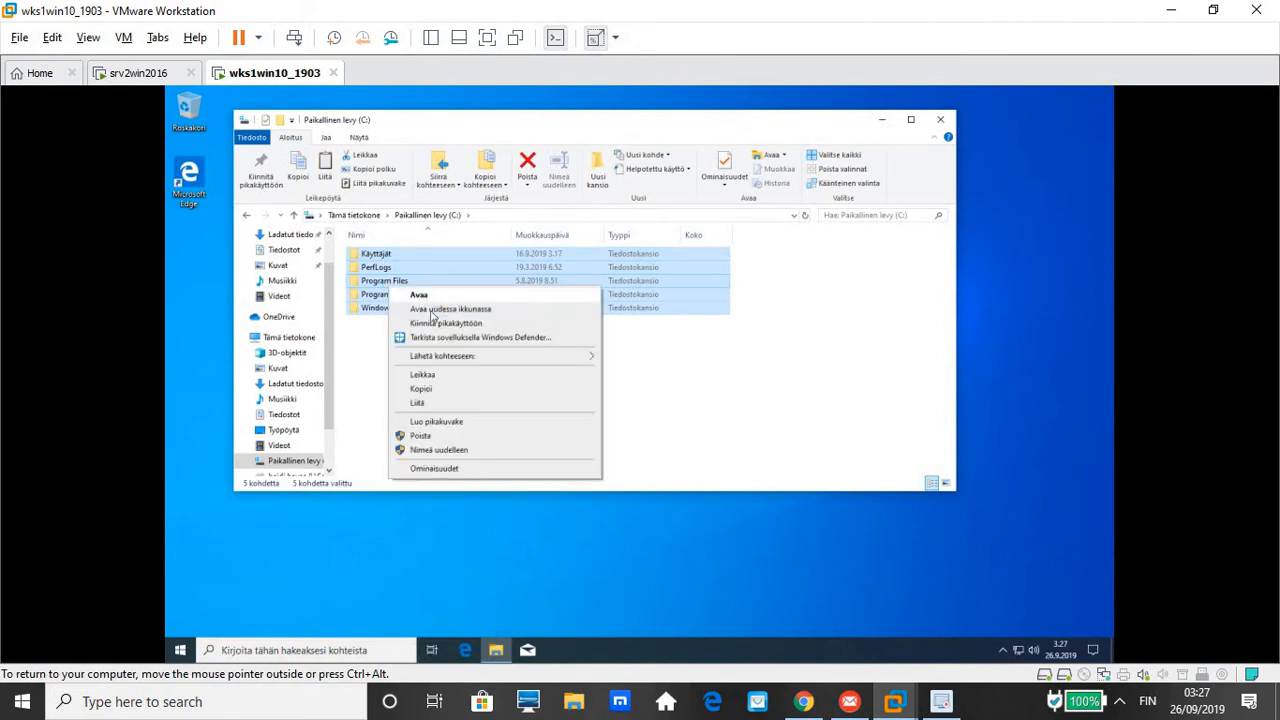
pyautogui.click(436, 389)
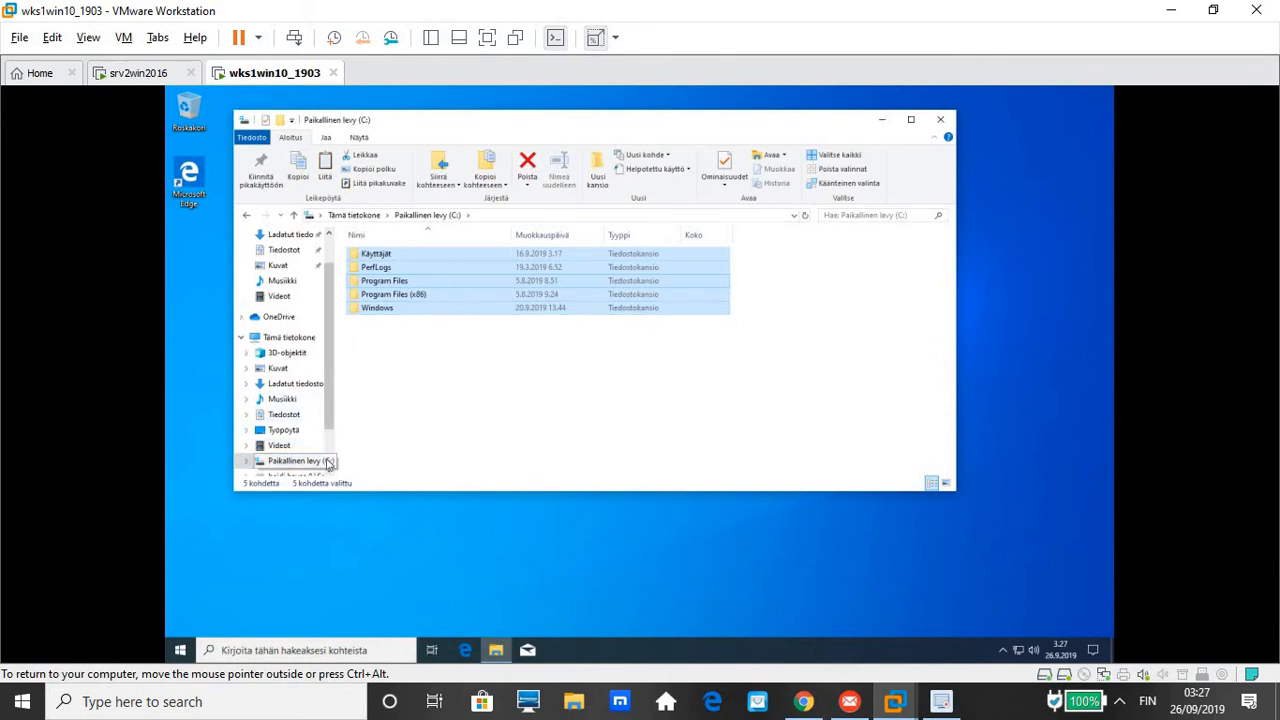
# Paste the folders into palkat (P:) with Liitä, then cancel at the access-denied warning
pyautogui.scroll(-2, 305, 450)
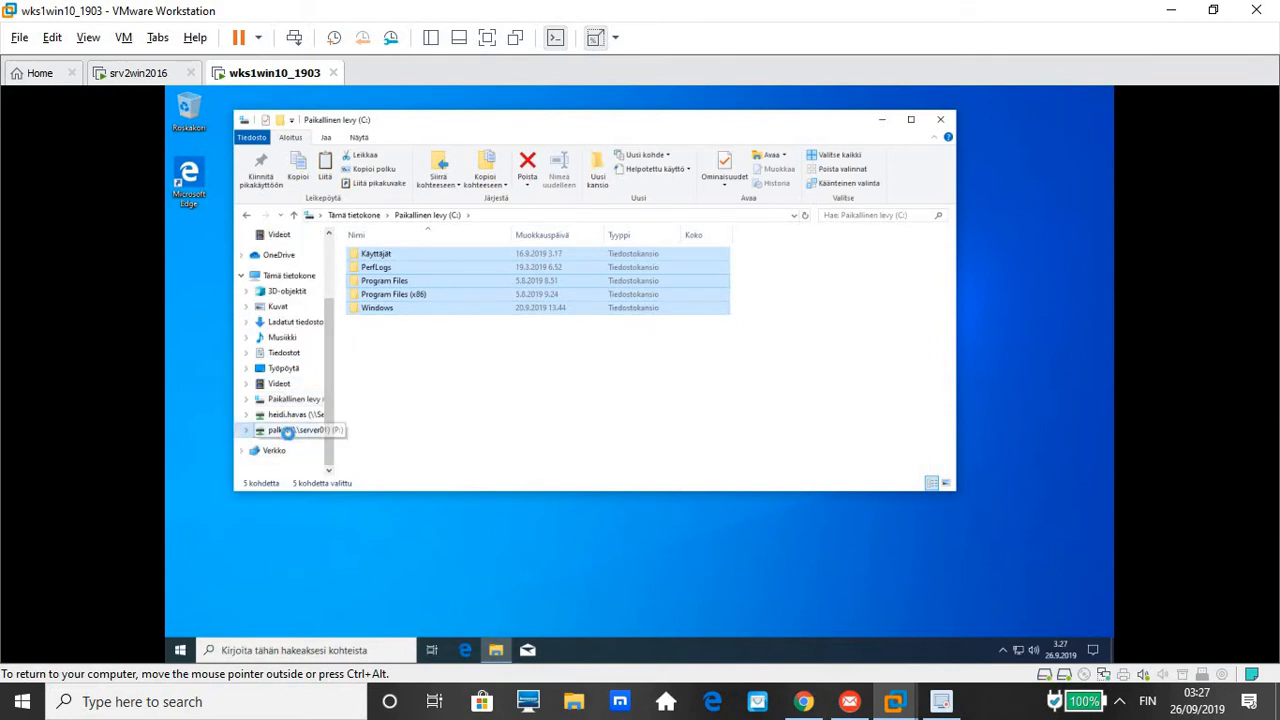
pyautogui.click(289, 431)
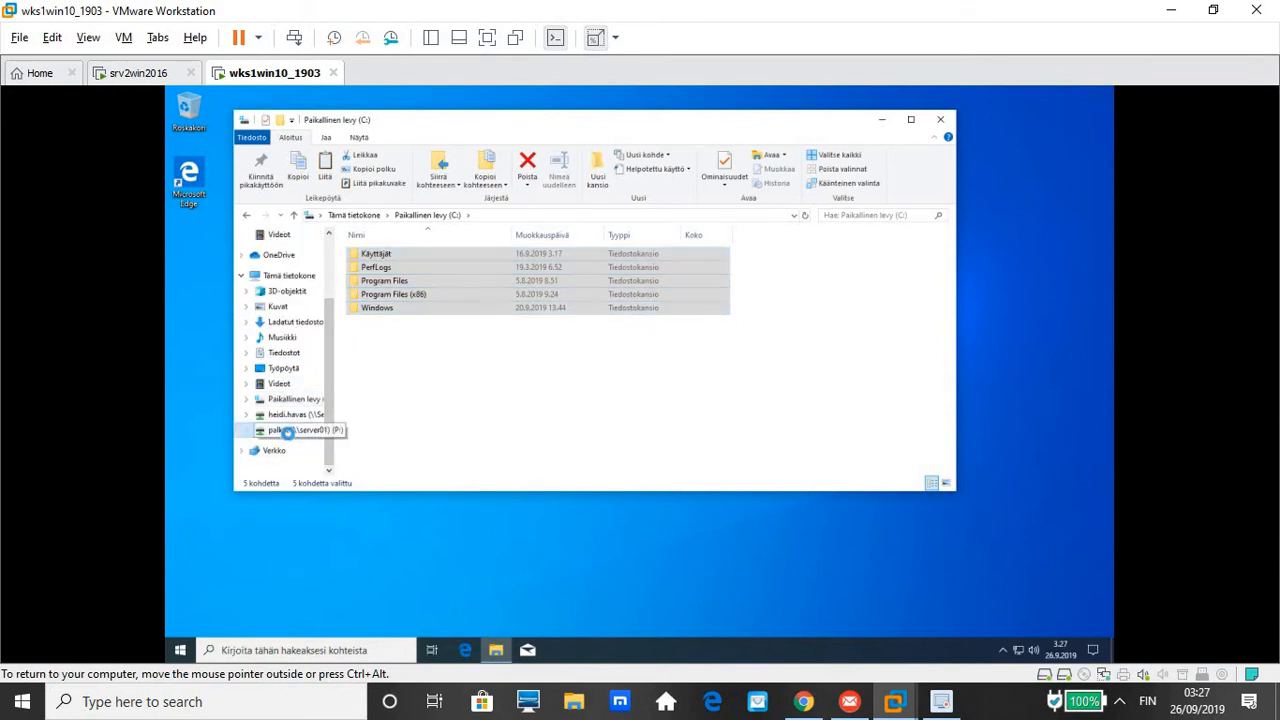
pyautogui.rightClick(418, 367)
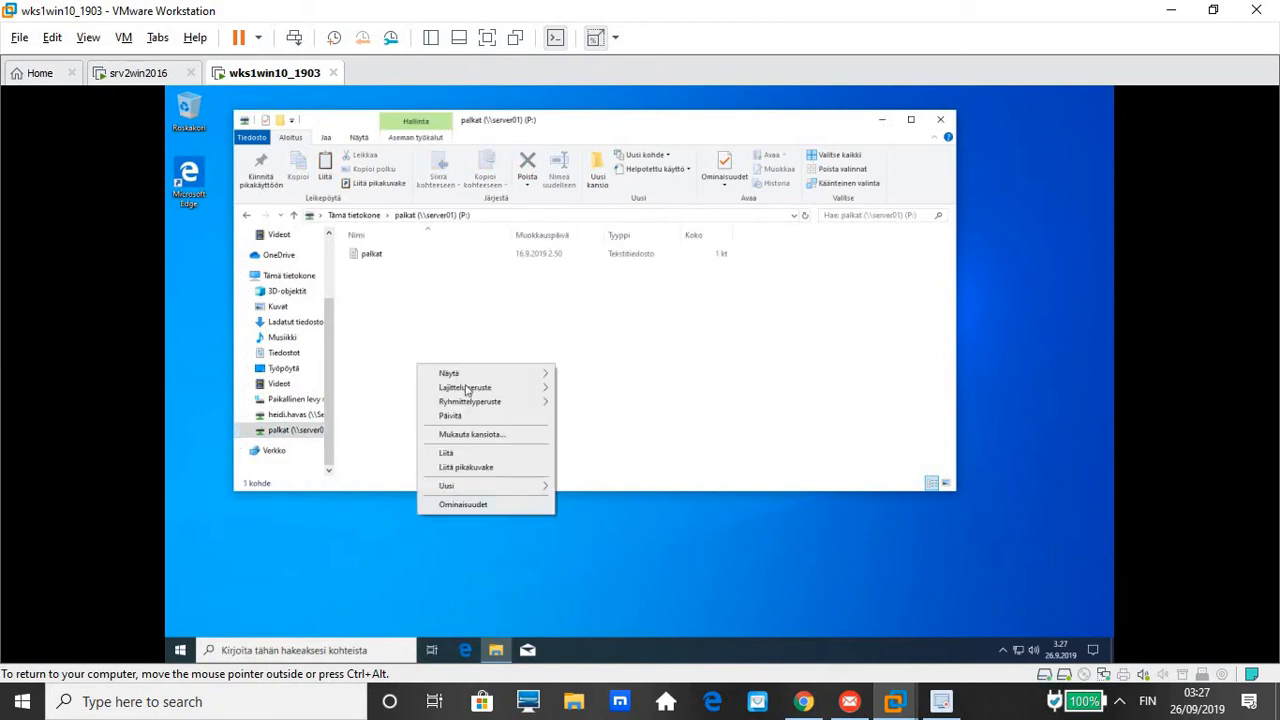
pyautogui.click(463, 460)
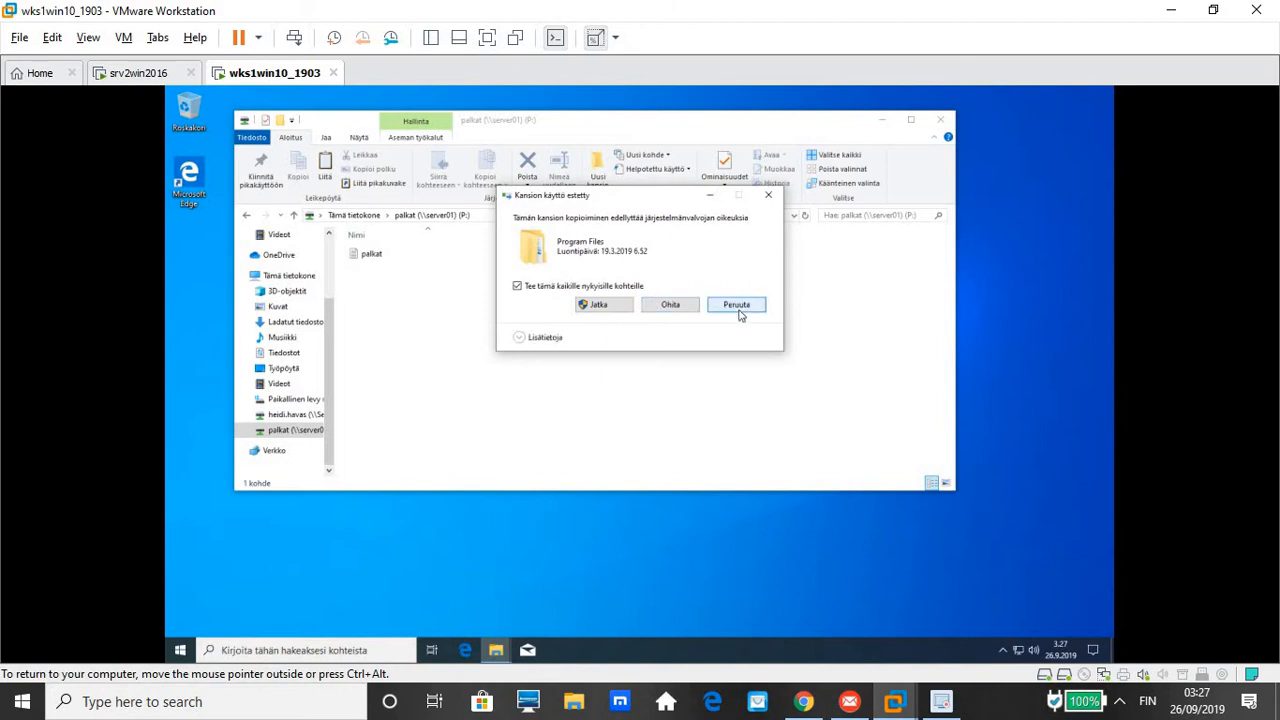
pyautogui.click(740, 315)
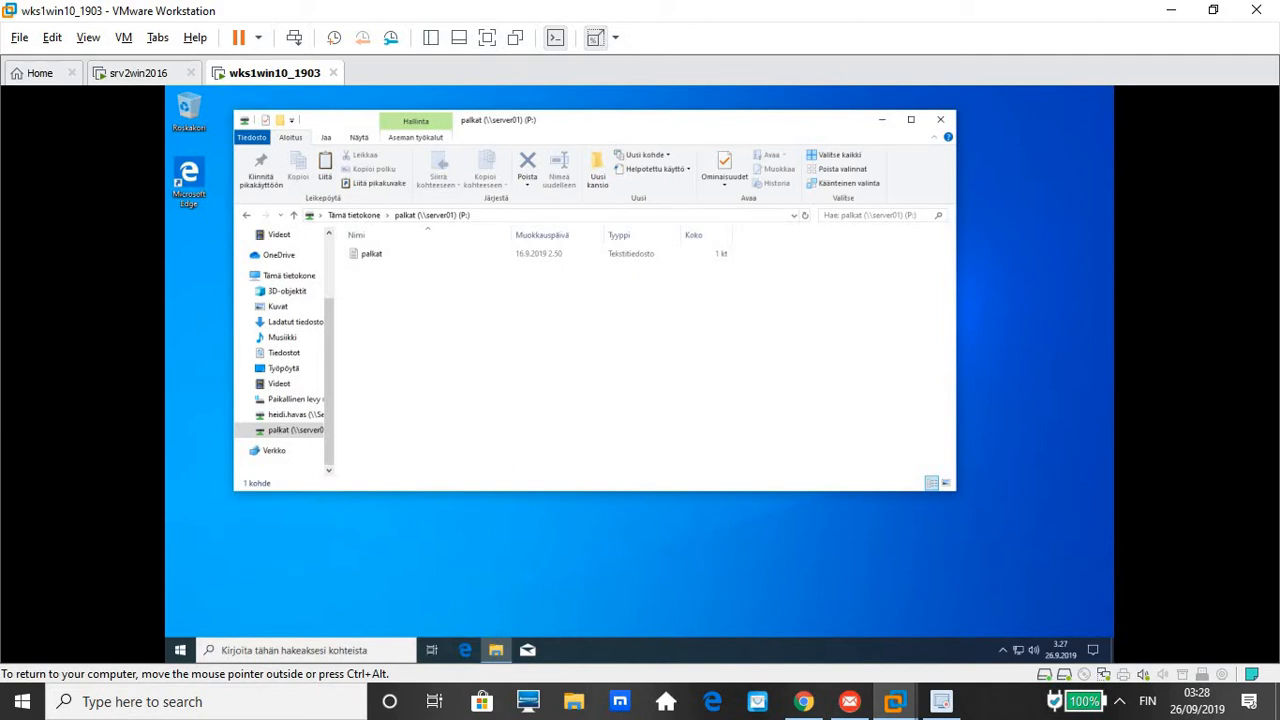
pyautogui.press('F5')
pyautogui.press('Up')
pyautogui.press('Up')
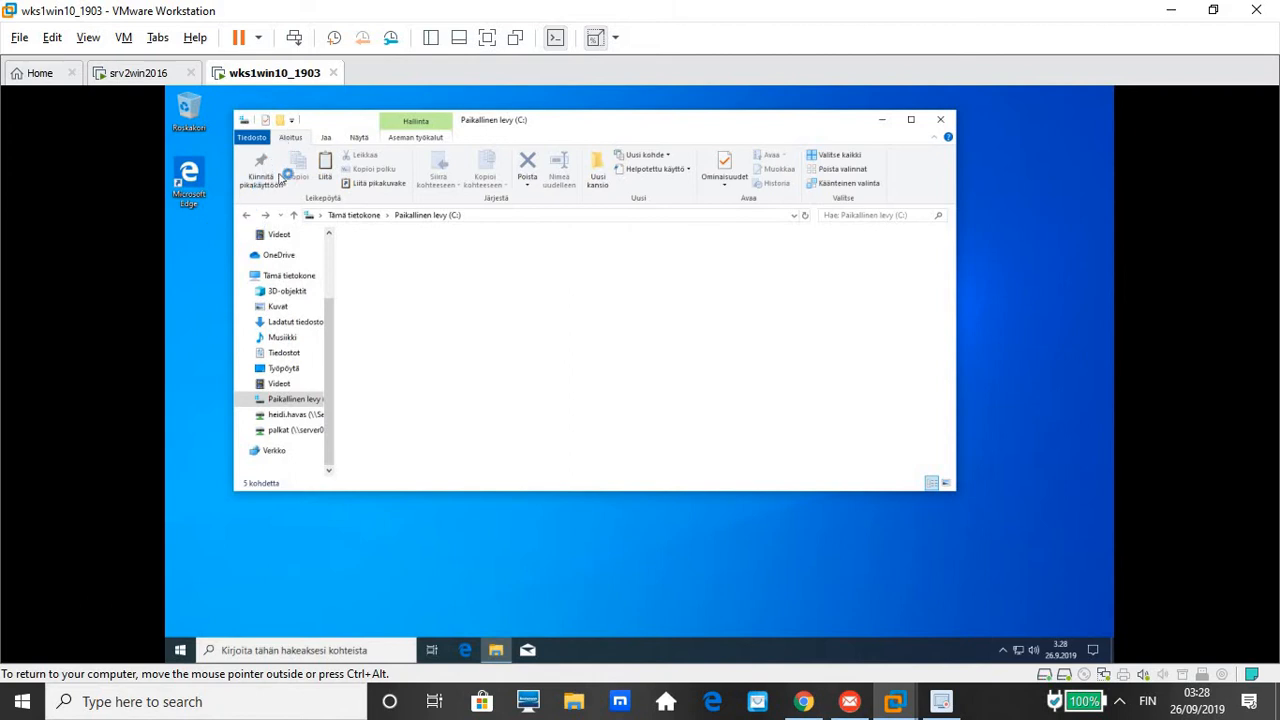
pyautogui.press('Left')
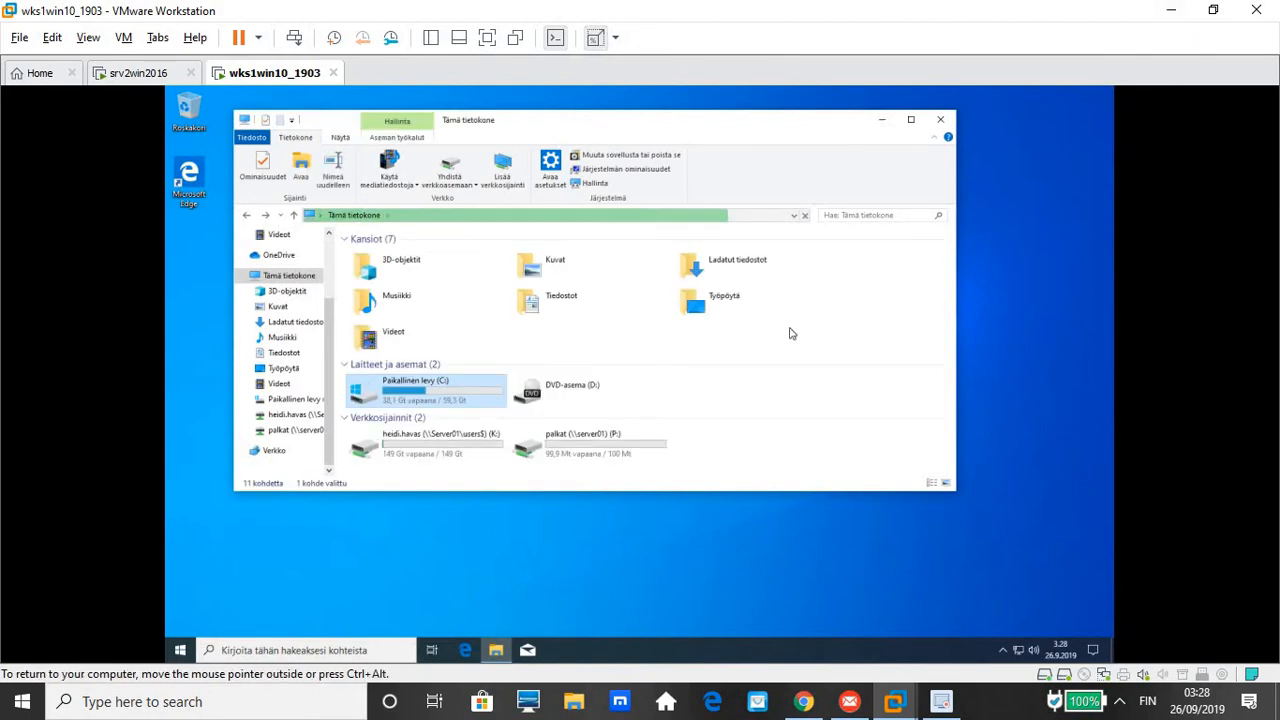
pyautogui.click(578, 453)
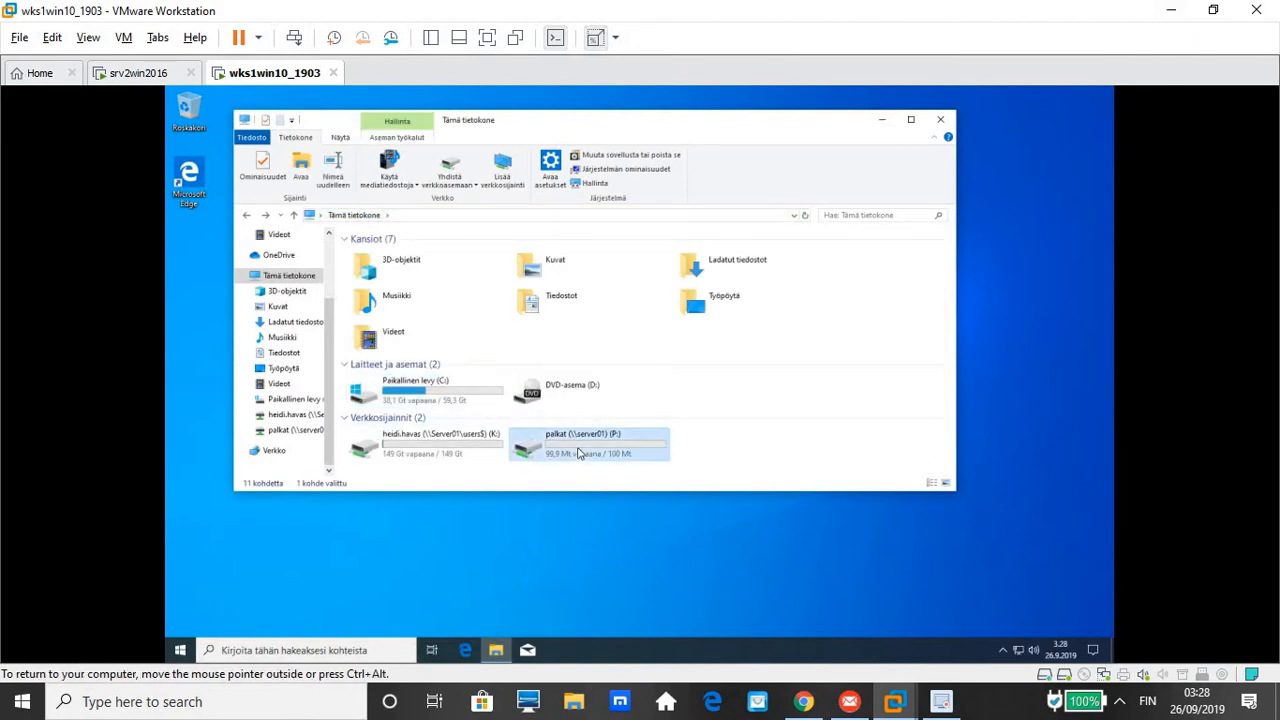
pyautogui.doubleClick(578, 453)
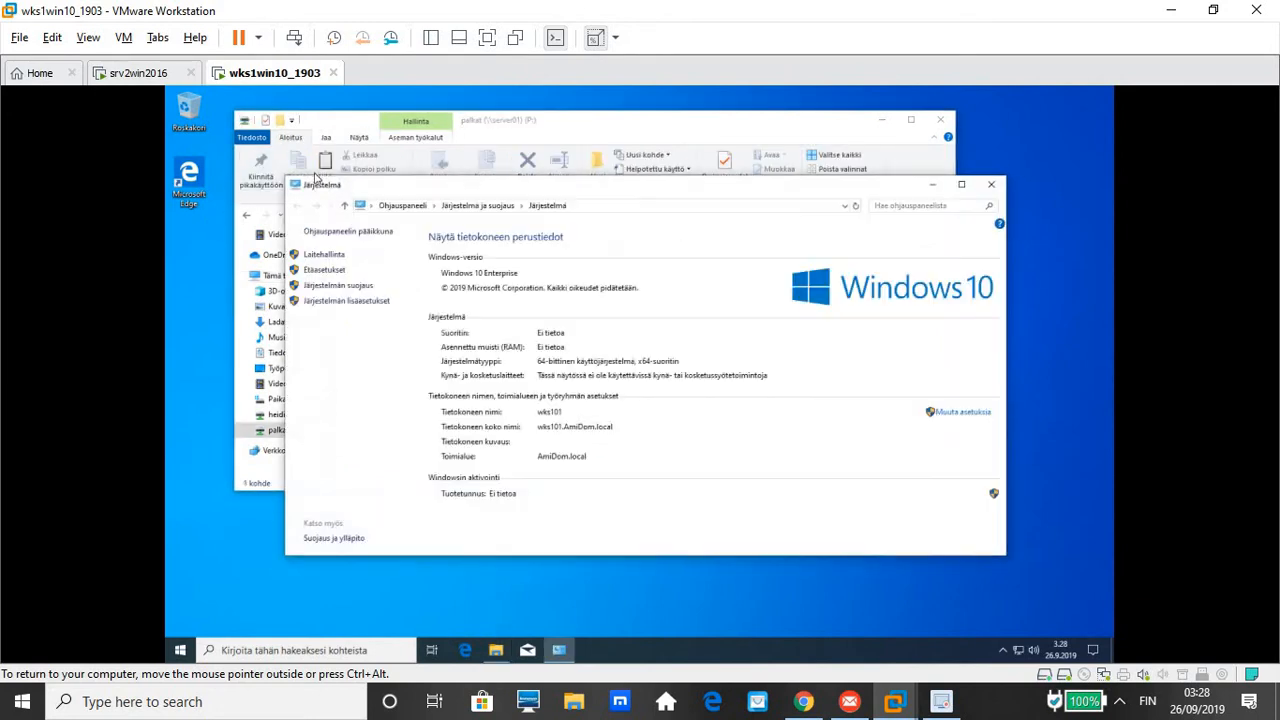
pyautogui.click(345, 205)
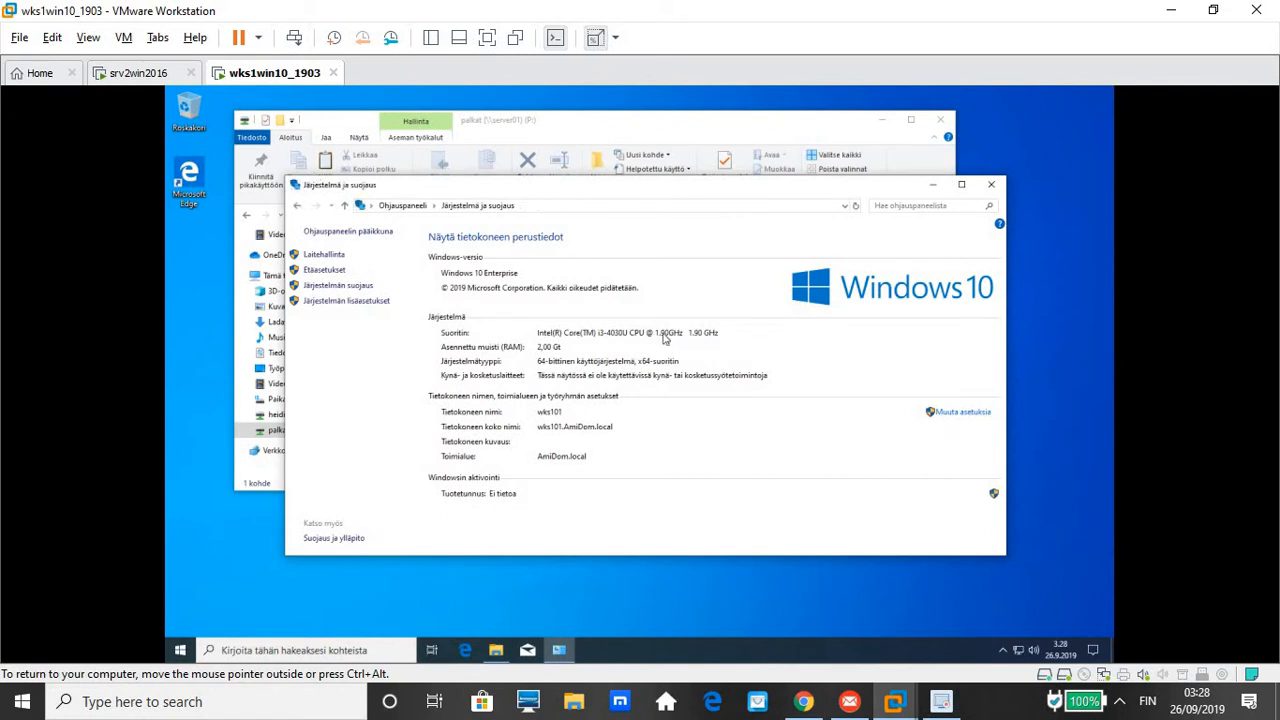
pyautogui.click(990, 185)
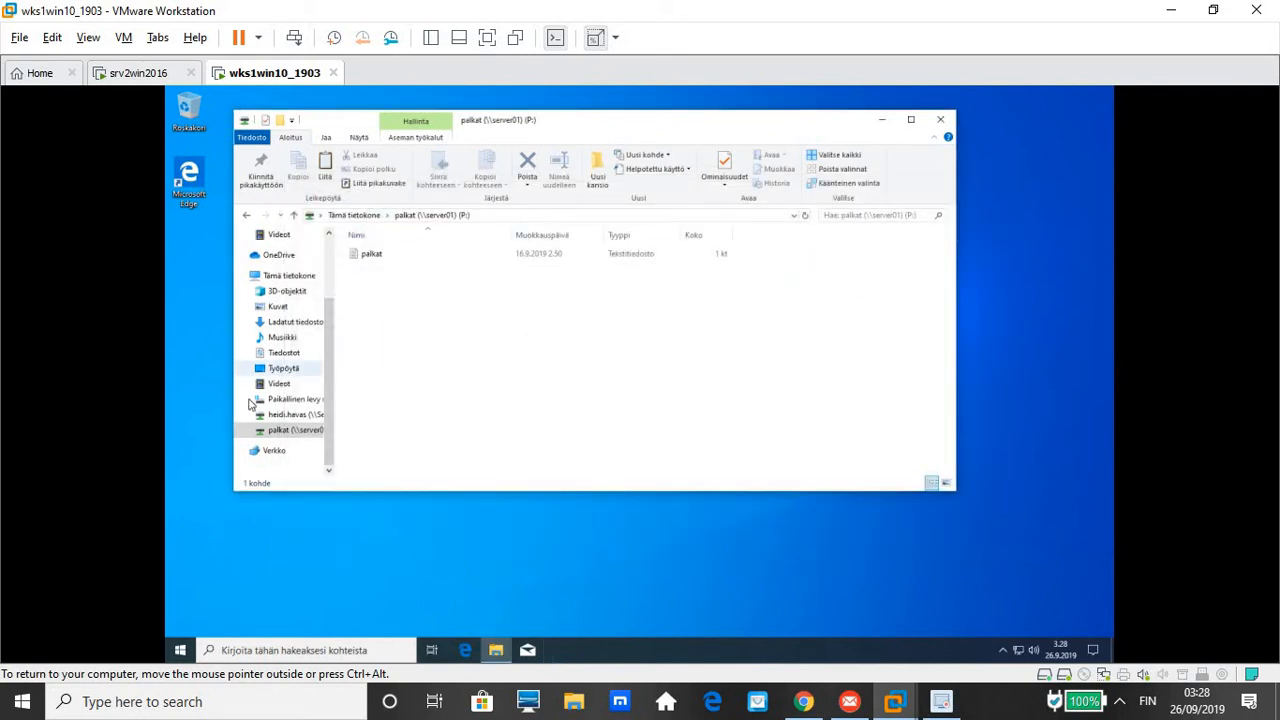
# Copy the Käyttäjät folder from the C: drive with Kopioi
pyautogui.click(278, 402)
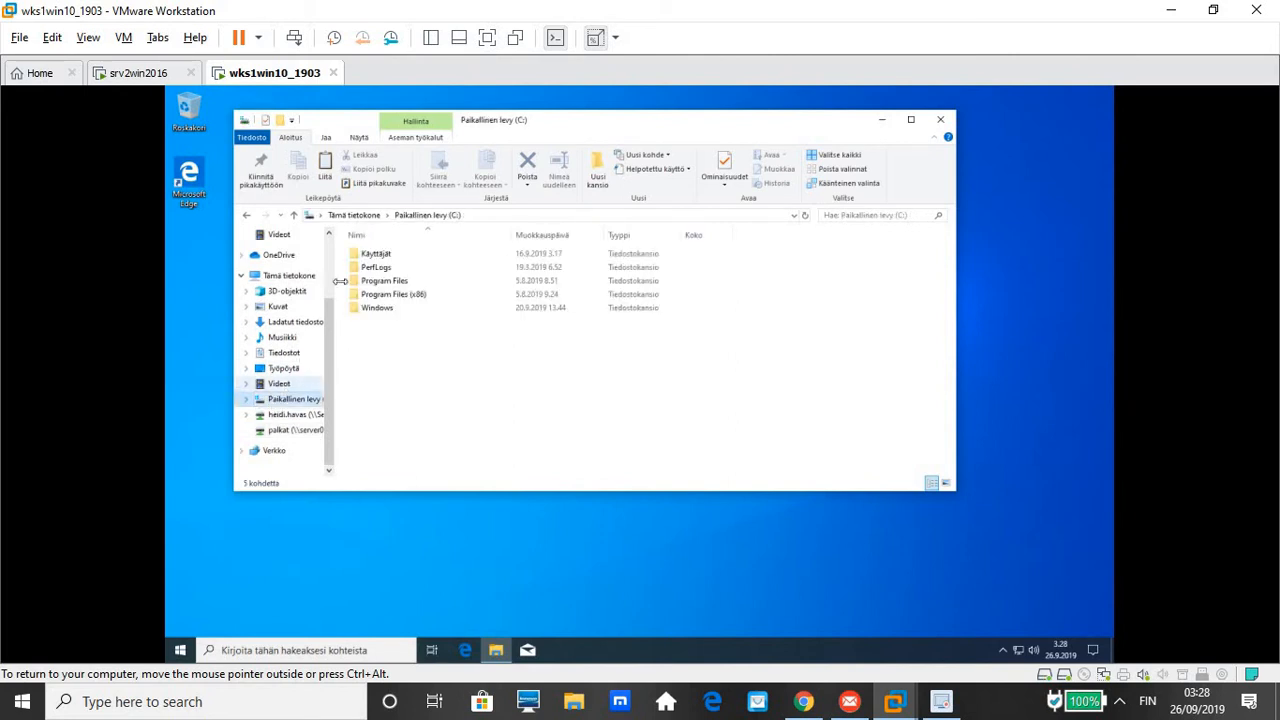
pyautogui.click(380, 256)
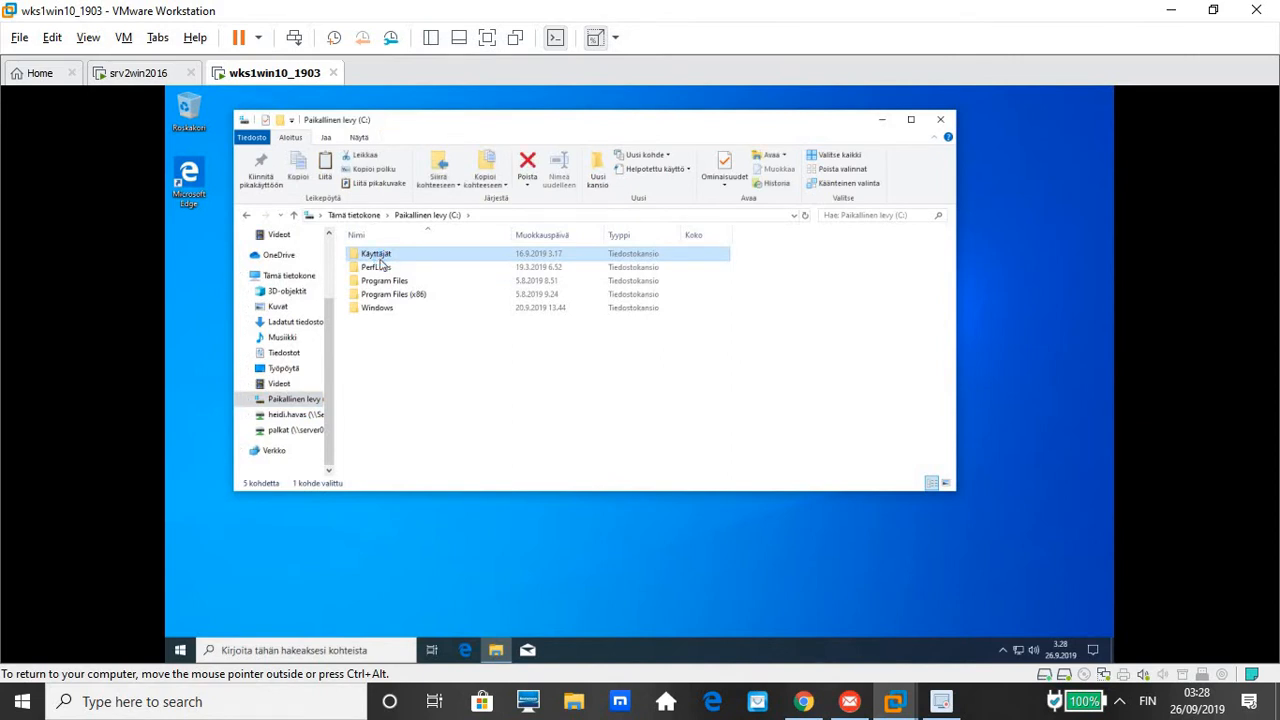
pyautogui.rightClick(381, 262)
pyautogui.click(391, 335)
pyautogui.rightClick(386, 265)
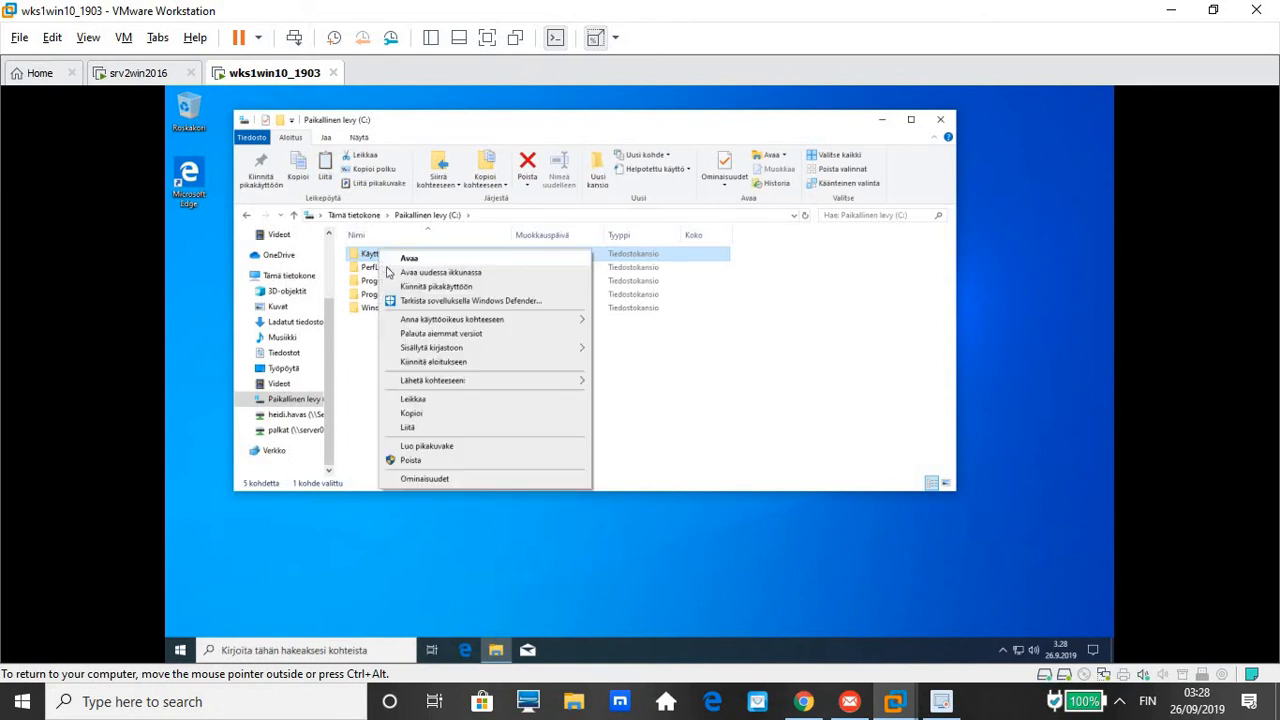
pyautogui.click(433, 415)
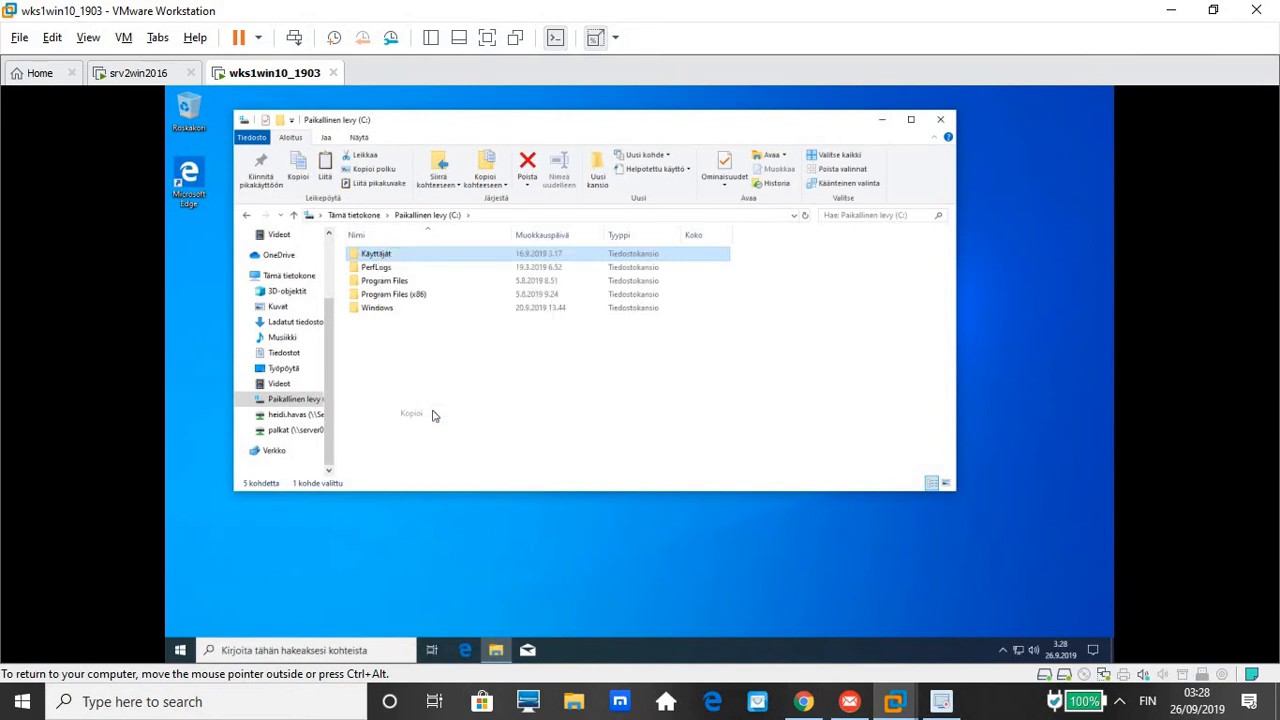
# Paste Käyttäjät into palkat (P:), skip the access-denied folder with Ohita, and close Explorer
pyautogui.click(290, 433)
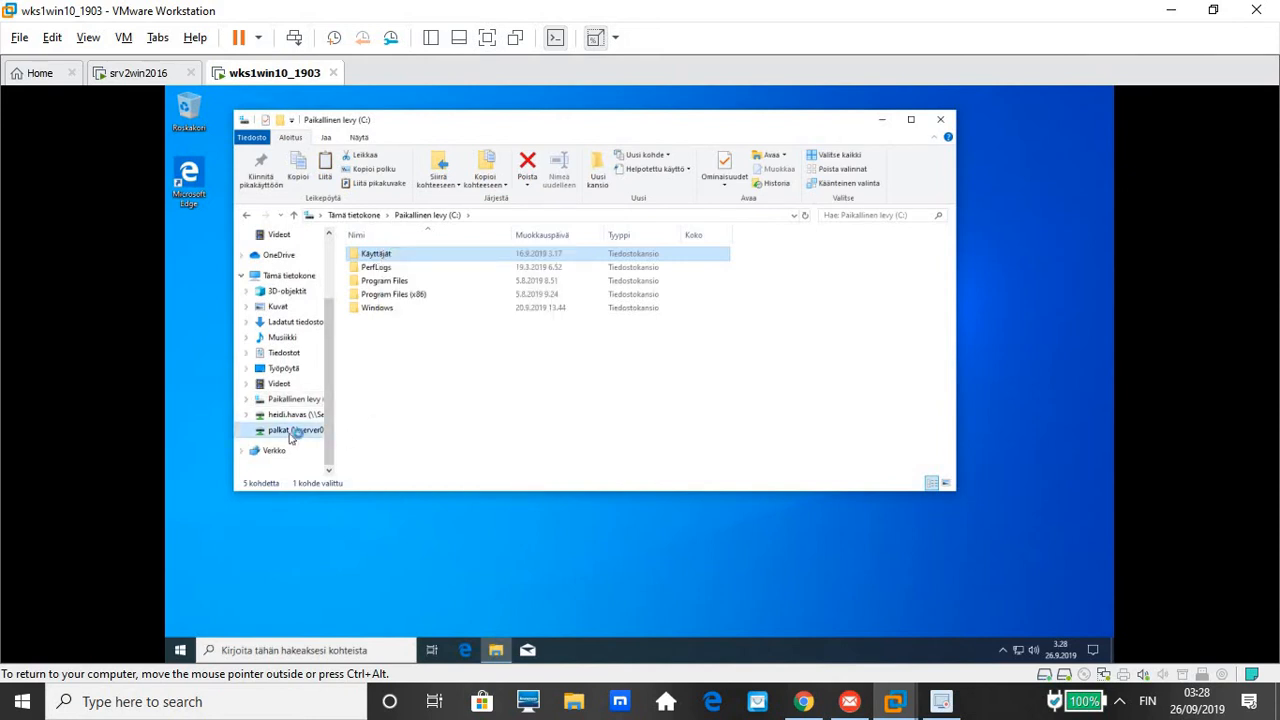
pyautogui.rightClick(435, 380)
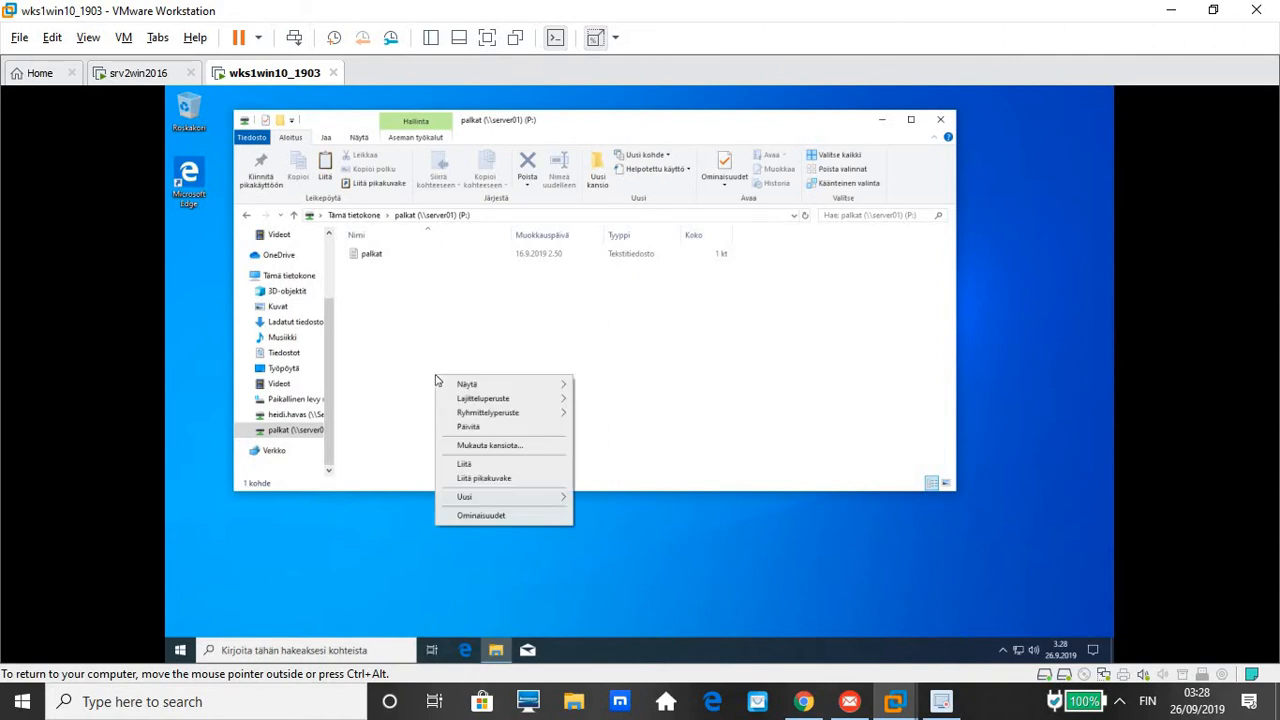
pyautogui.click(466, 464)
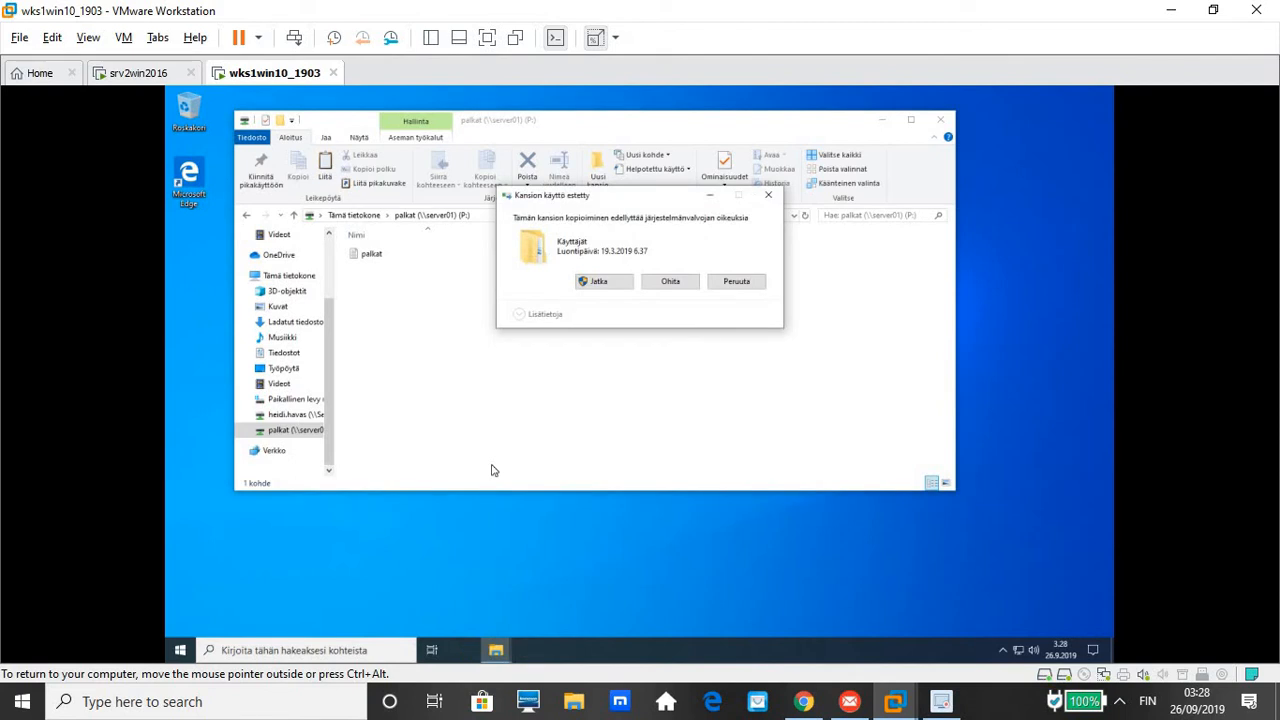
pyautogui.click(670, 284)
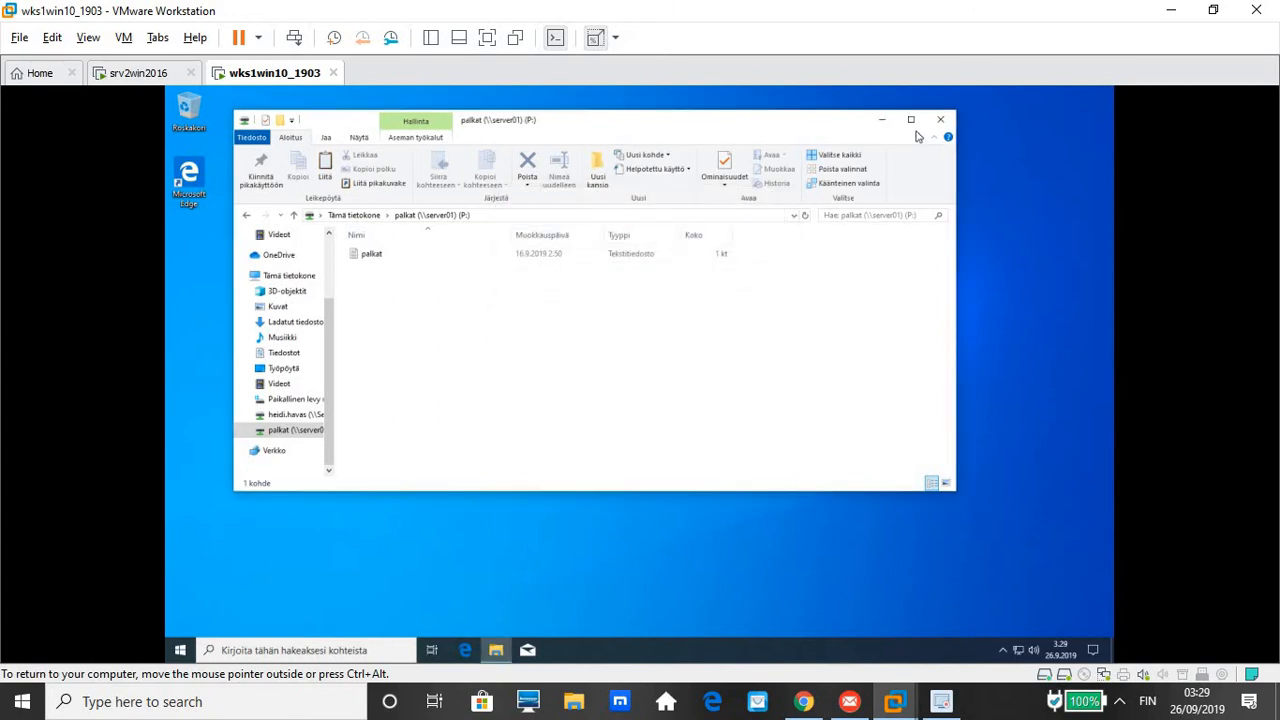
pyautogui.click(942, 120)
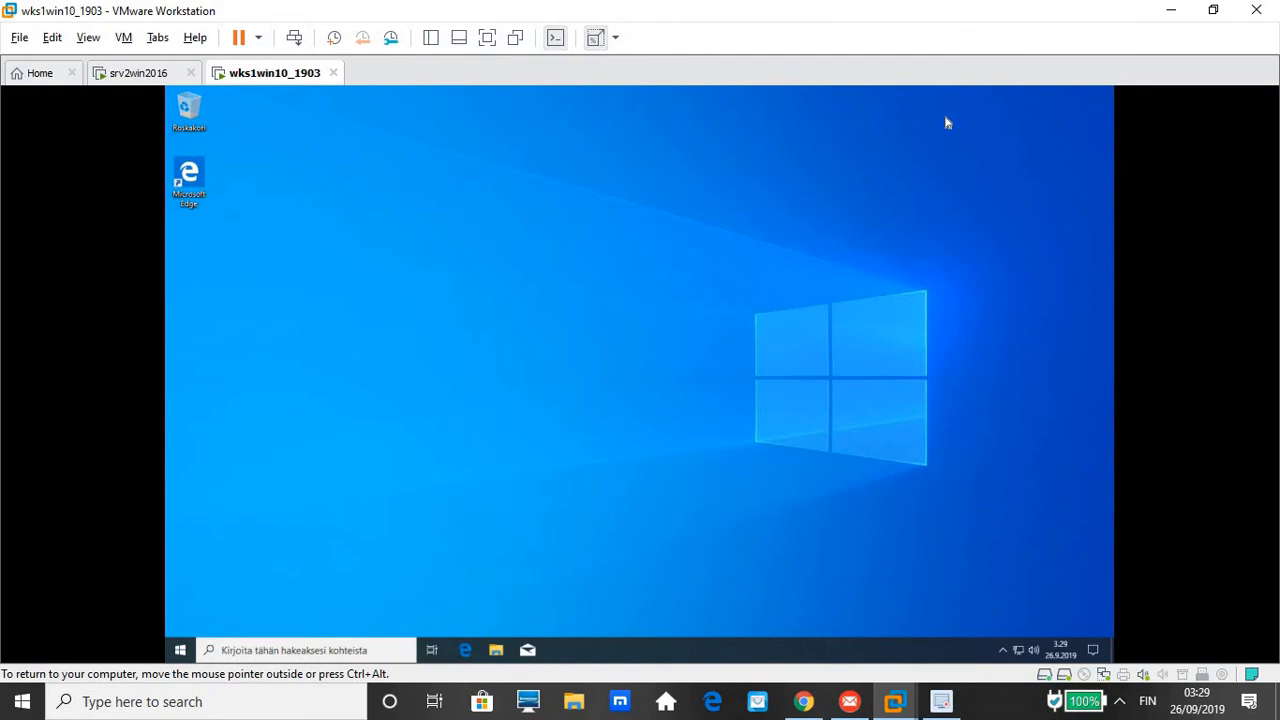